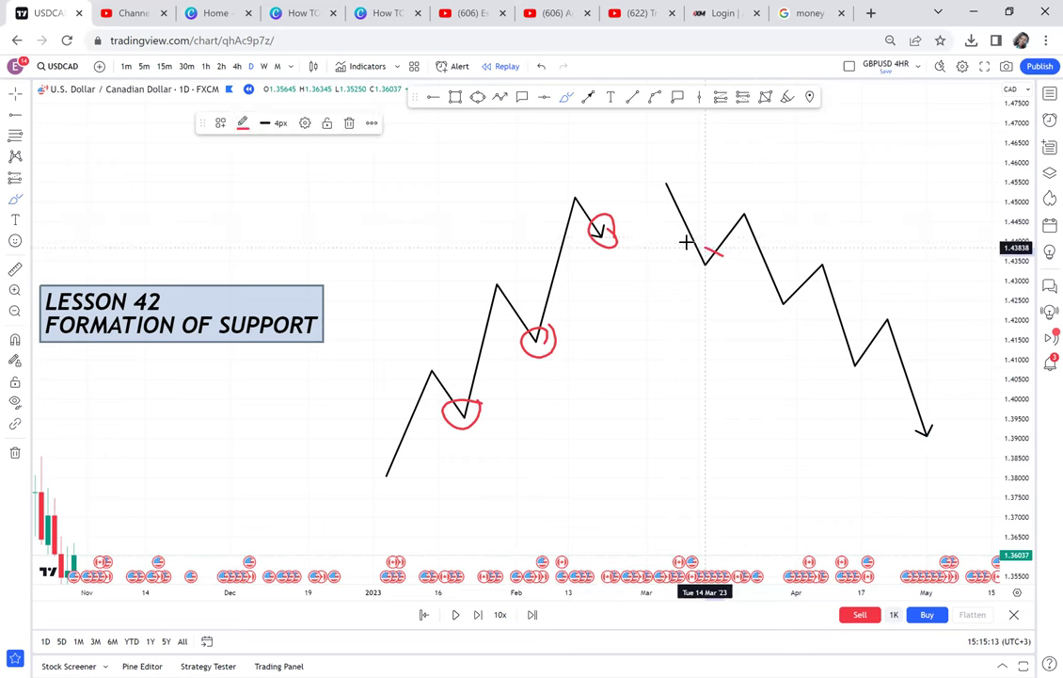
- Circle the second and third swing lows of the downtrend zigzag, and place horizontal rays at its three lows, about 1.4351, 1.4251 and 1.4097
mouse_move(795, 292)
mouse_down()
mouse_move(777, 309)
mouse_move(802, 306)
mouse_up()
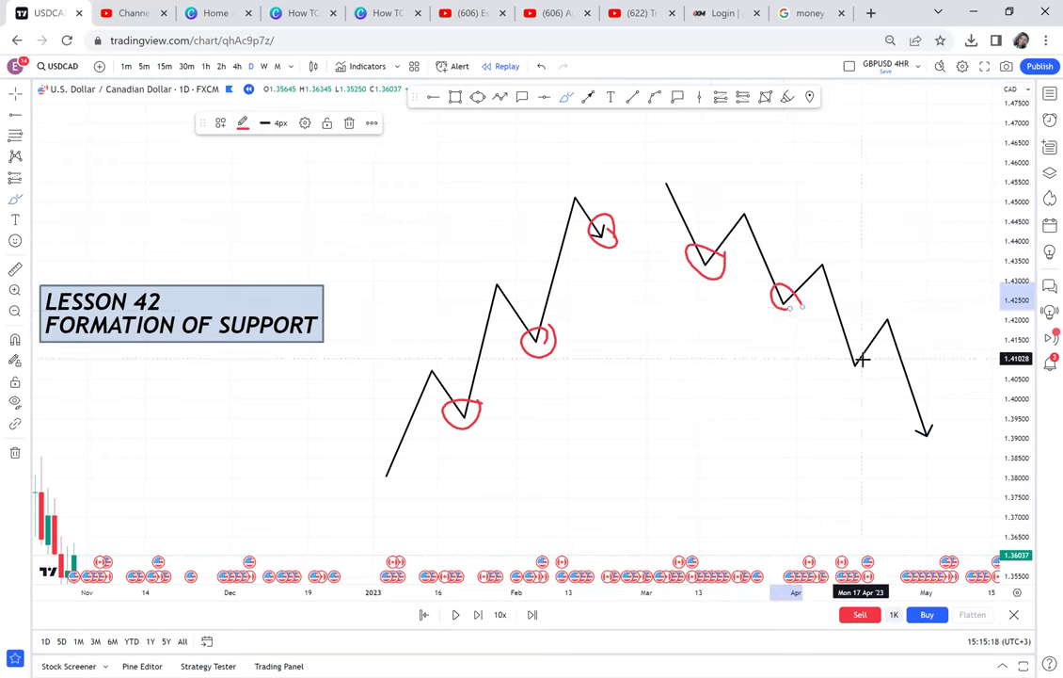
mouse_move(840, 362)
mouse_down()
mouse_move(871, 375)
mouse_move(859, 361)
mouse_up()
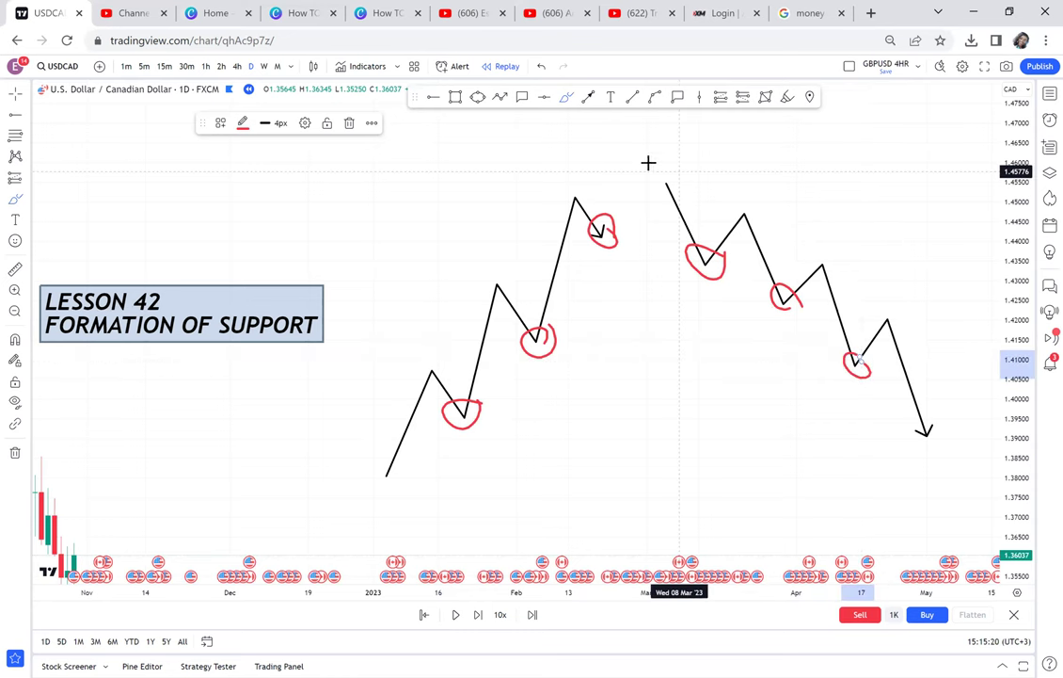
click(437, 100)
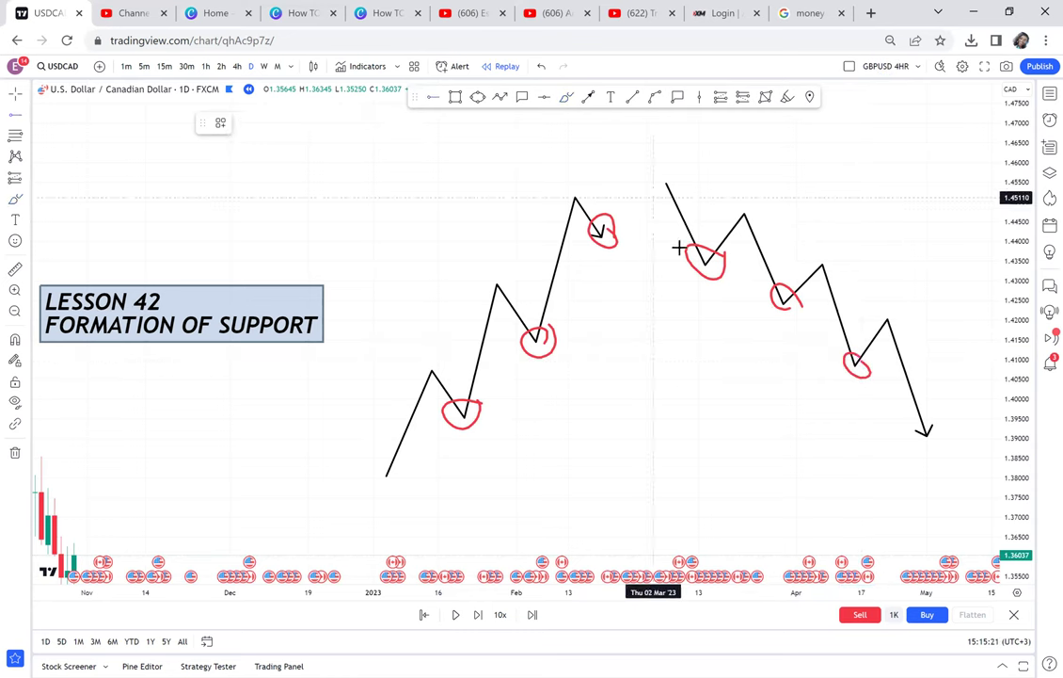
click(673, 261)
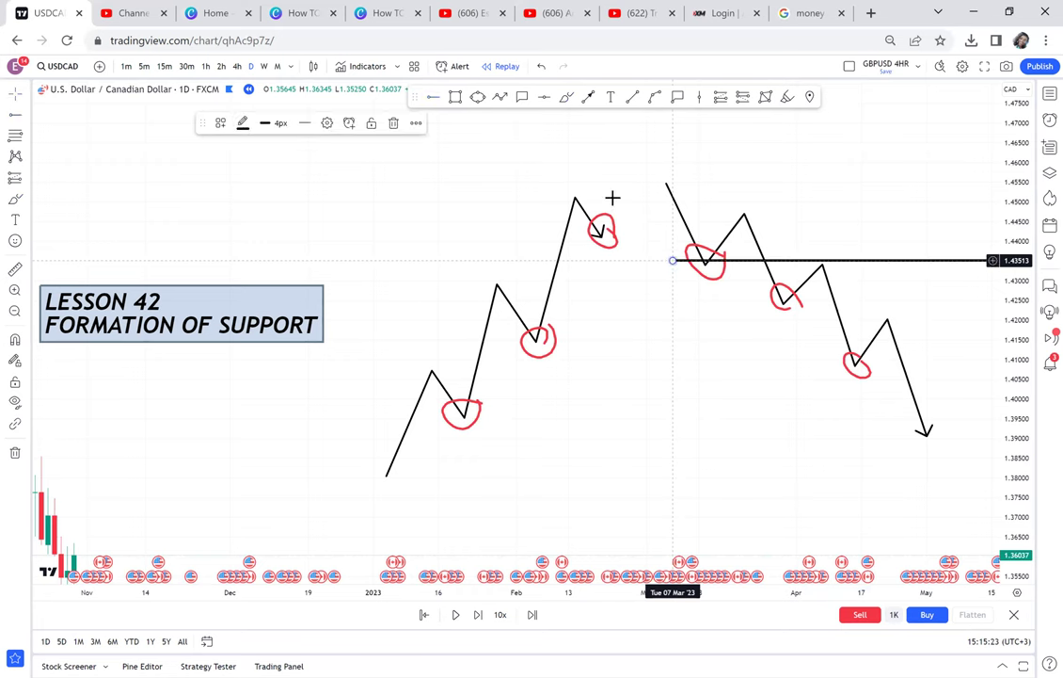
click(652, 301)
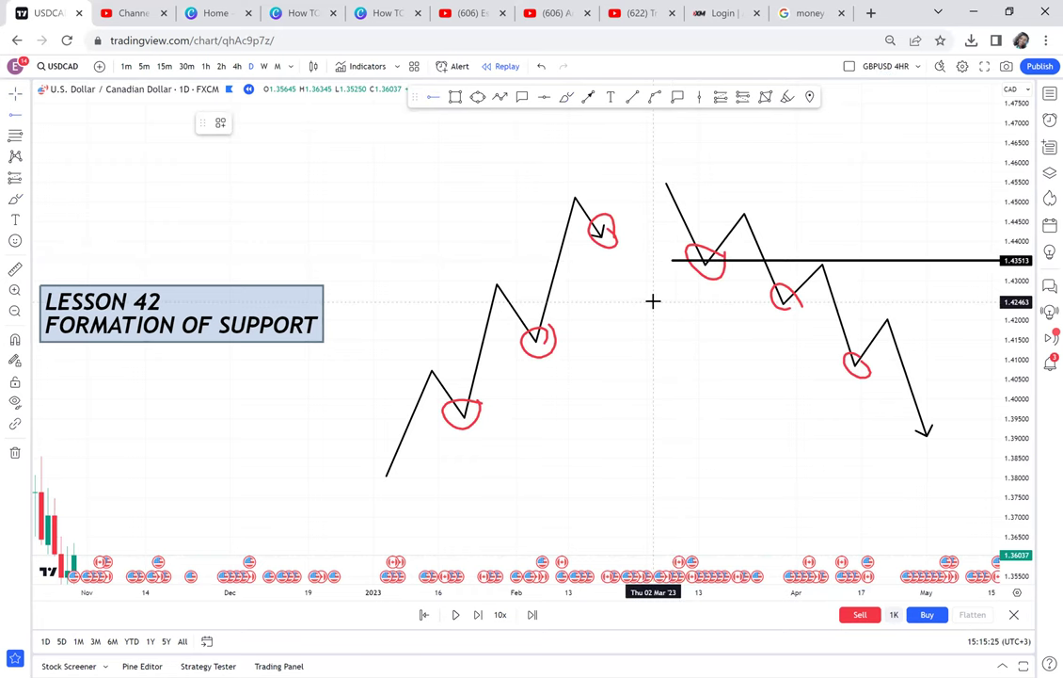
click(653, 300)
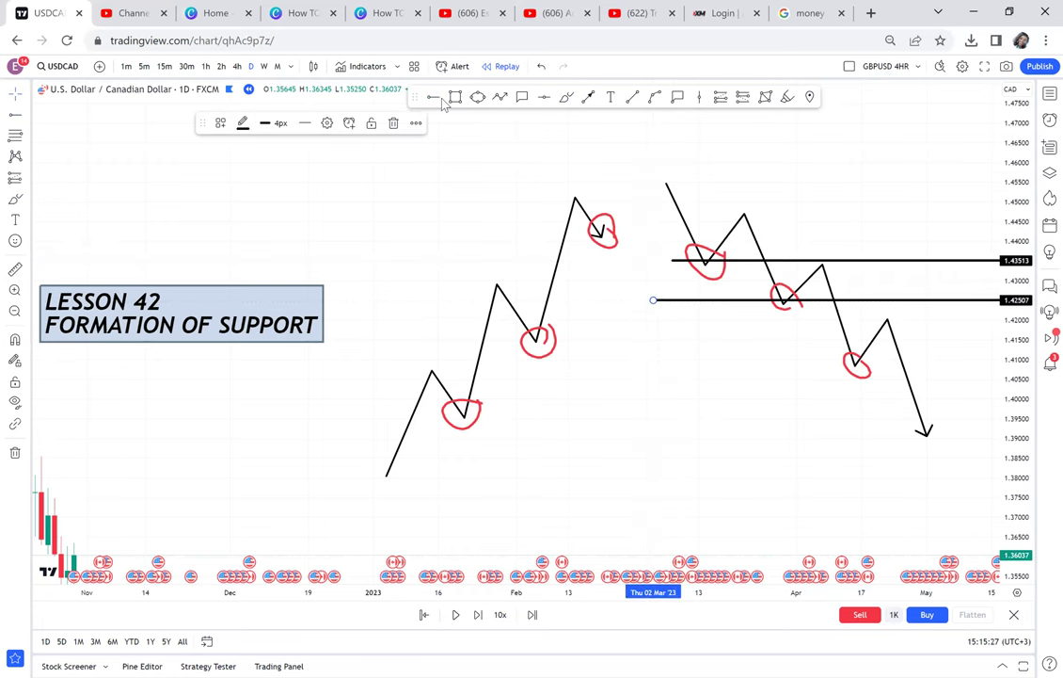
click(726, 351)
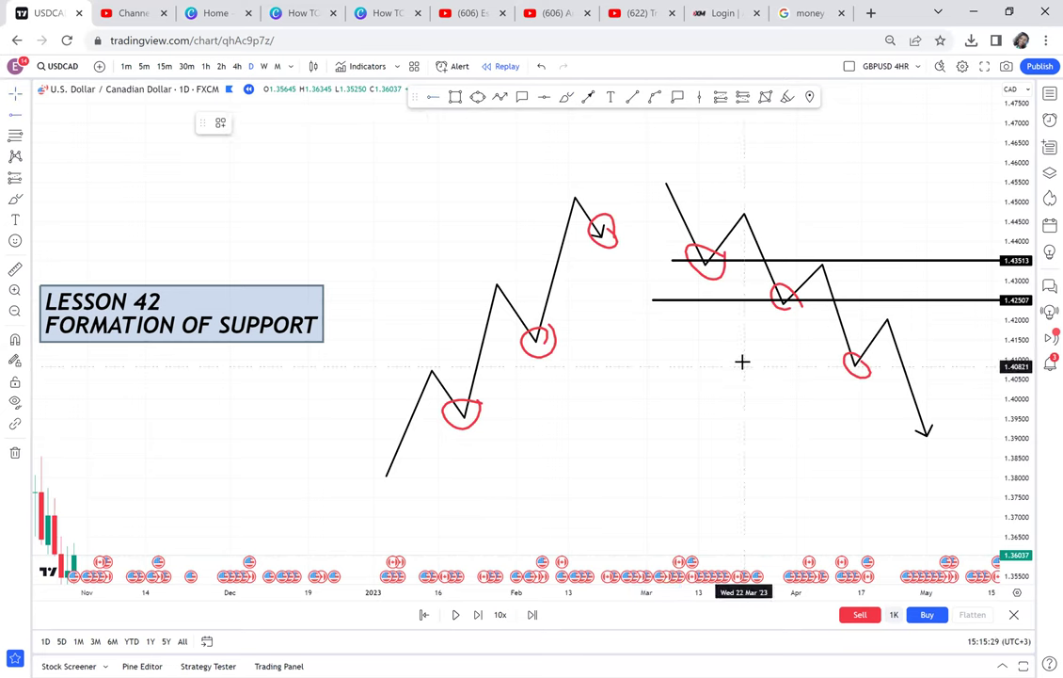
click(744, 360)
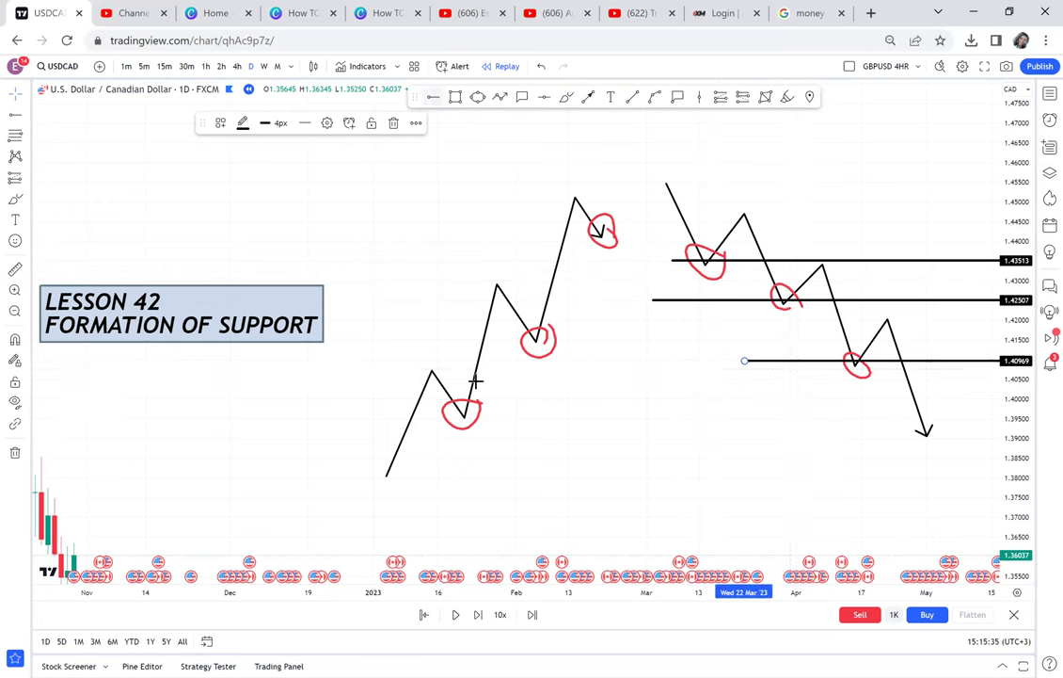
- Place horizontal rays through the uptrend zigzag's three circled lows, at about 1.3949, 1.4141 and 1.4419
click(390, 425)
click(387, 419)
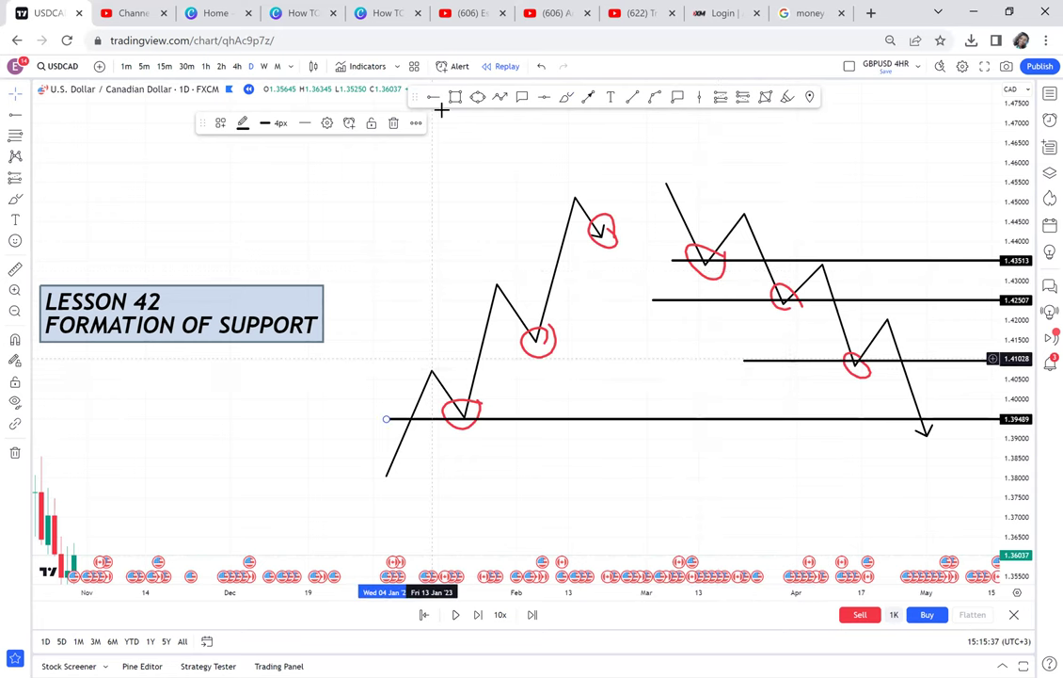
click(470, 343)
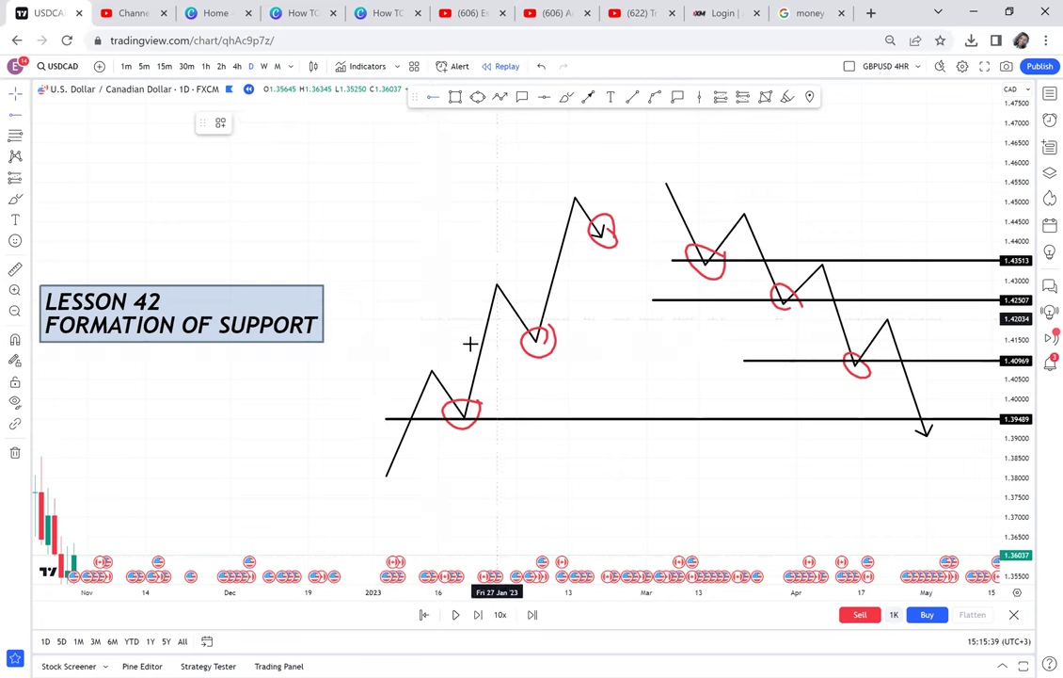
click(470, 344)
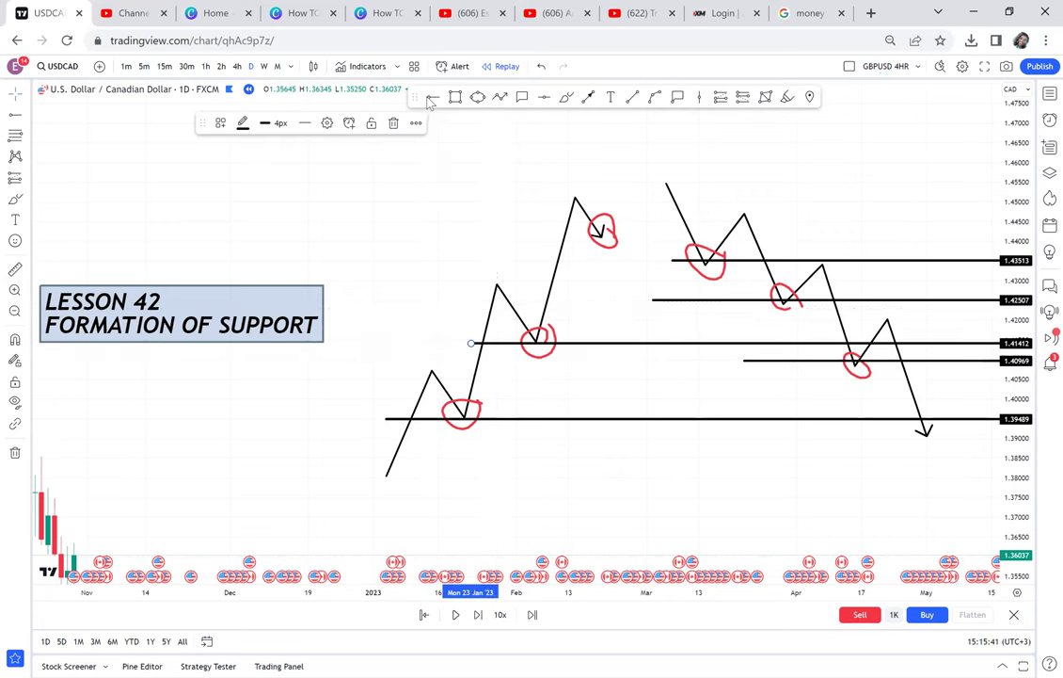
click(537, 233)
click(537, 233)
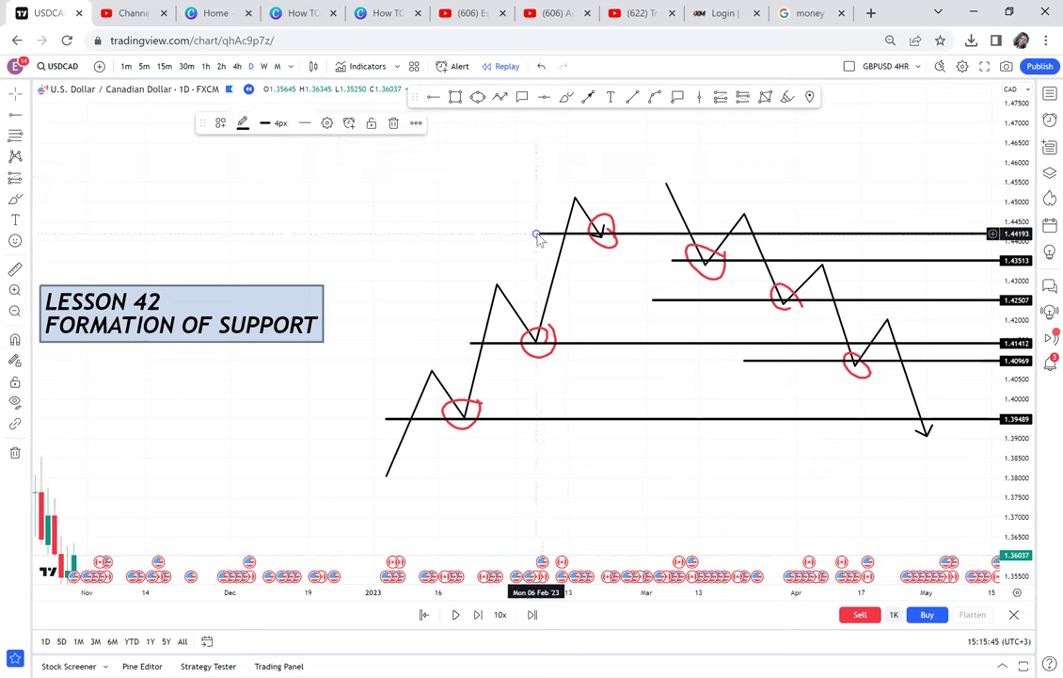
- Remove all drawings from the chart
click(30, 452)
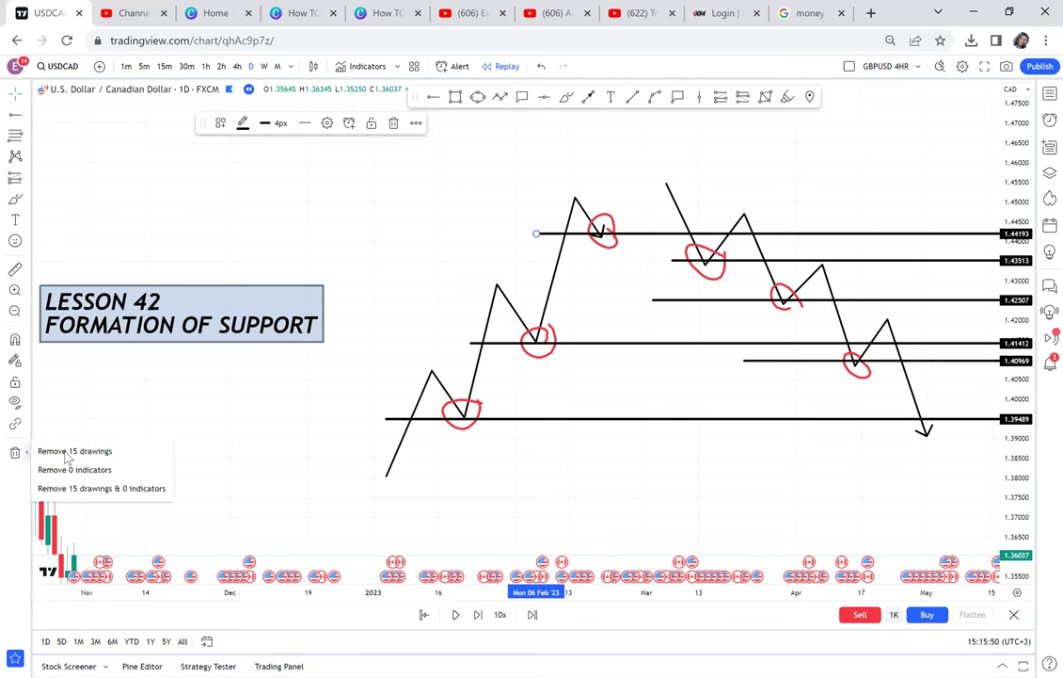
click(74, 451)
drag(562, 327, 530, 370)
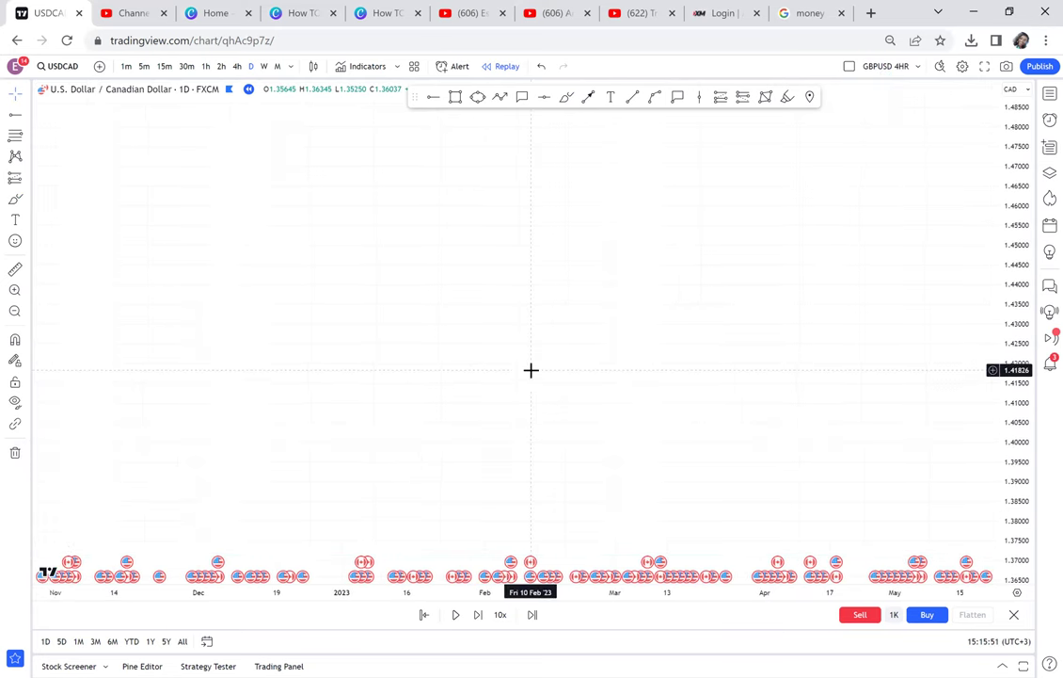
- Draw a tall rectangle as a candle body from about 1.4649 to 1.4184, filled red at 91% opacity
click(456, 99)
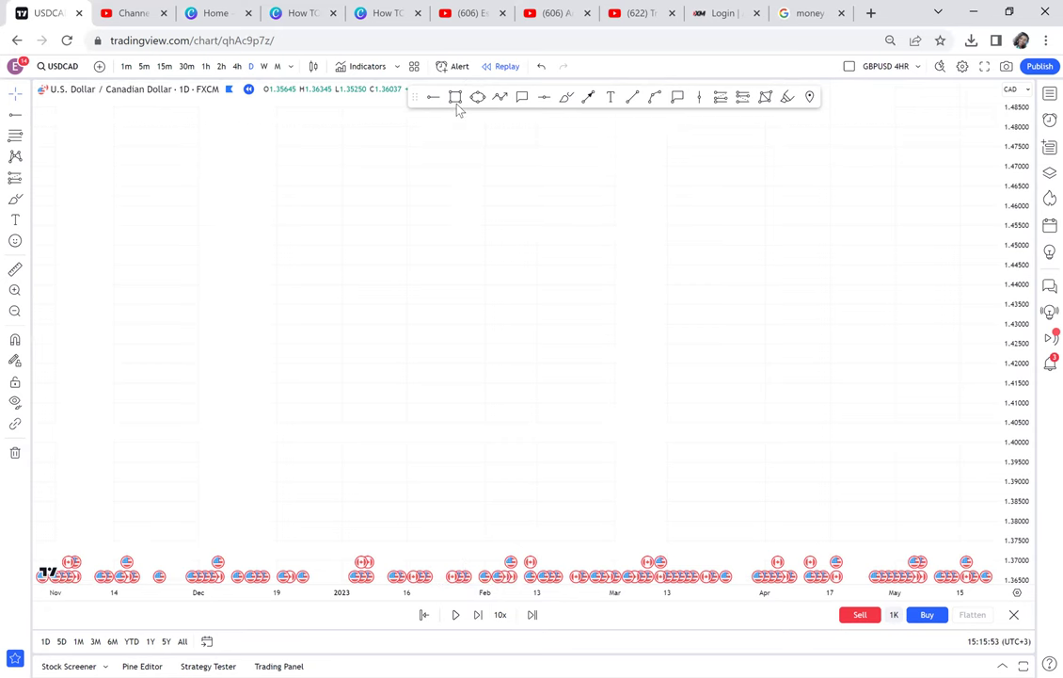
click(459, 185)
click(518, 369)
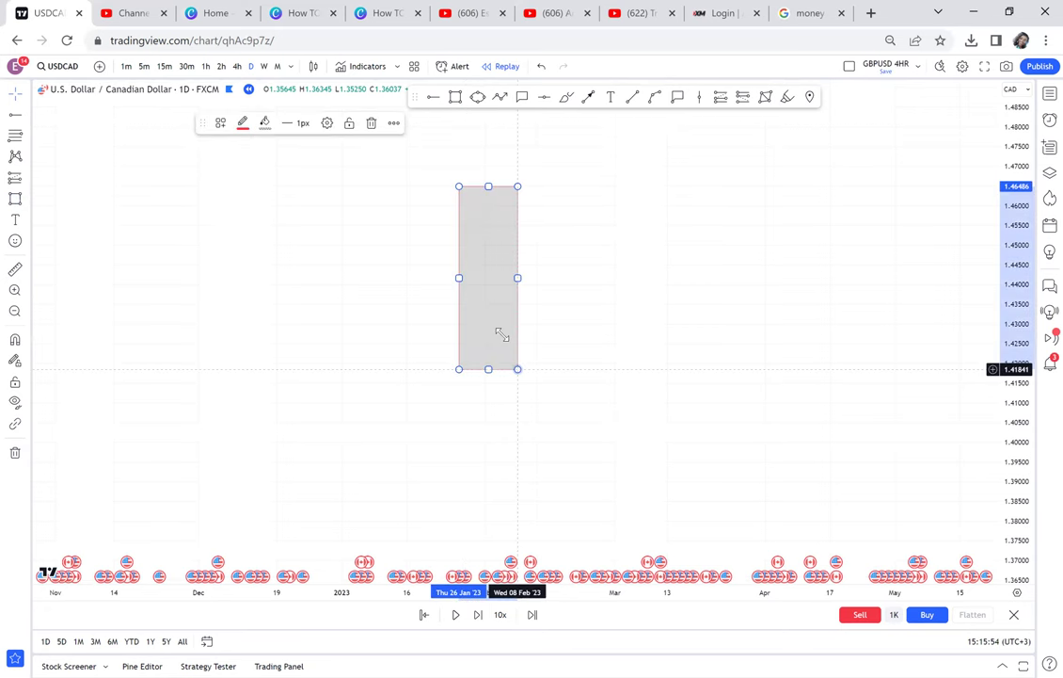
click(266, 122)
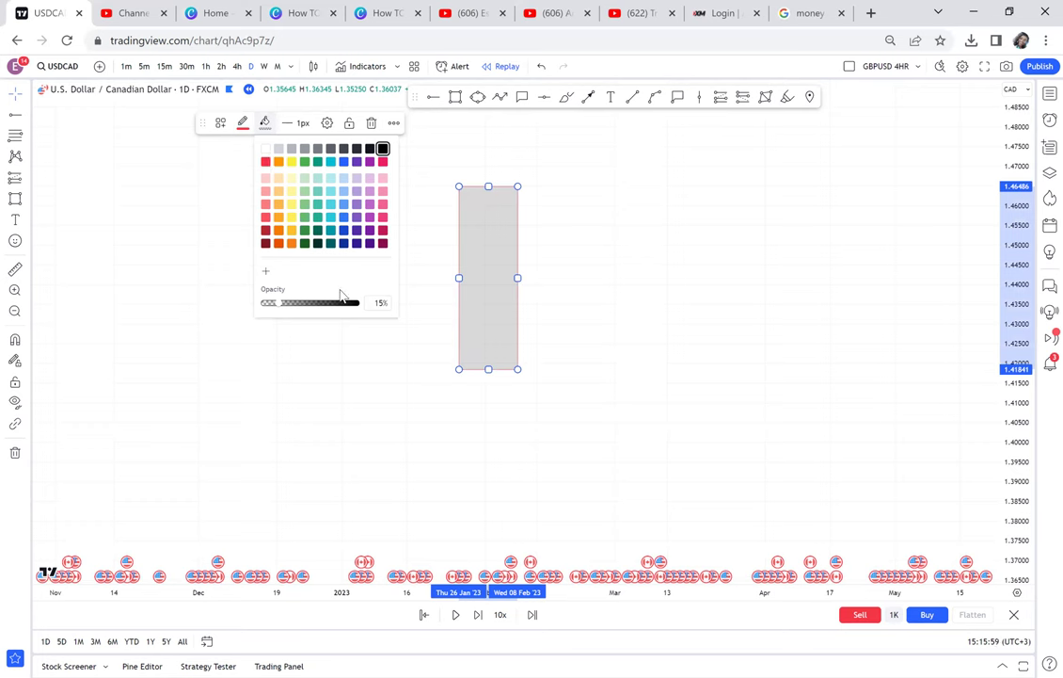
click(265, 160)
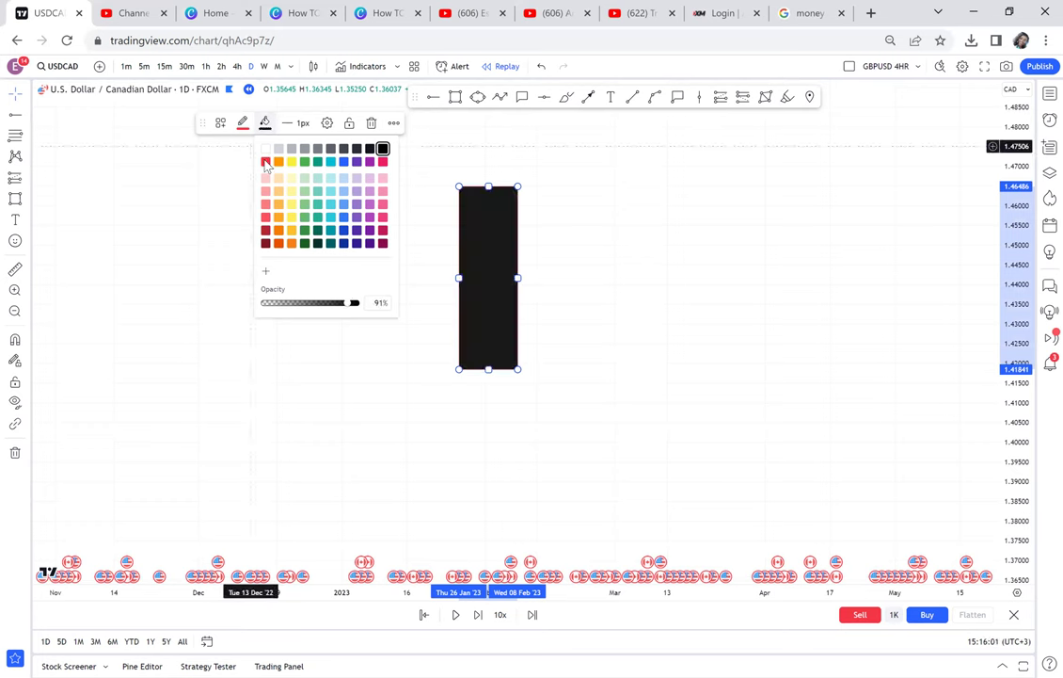
click(266, 162)
- Draw a vertical trend line through the candle body from about 1.4706 to 1.4137 as its wick, and colour it red
click(633, 98)
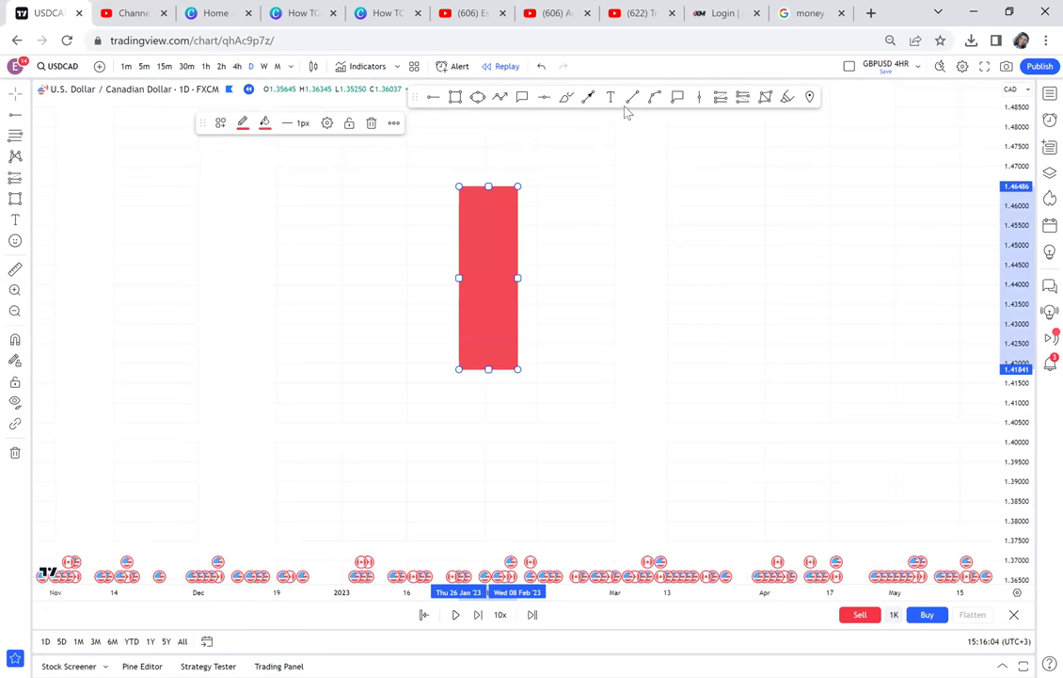
click(484, 165)
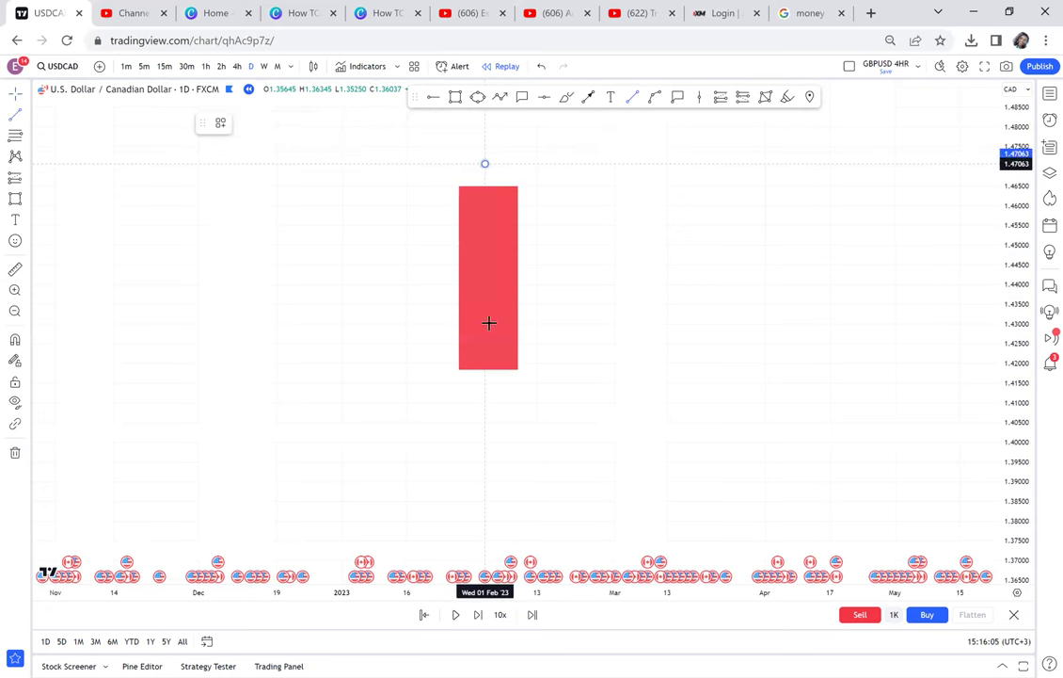
click(485, 384)
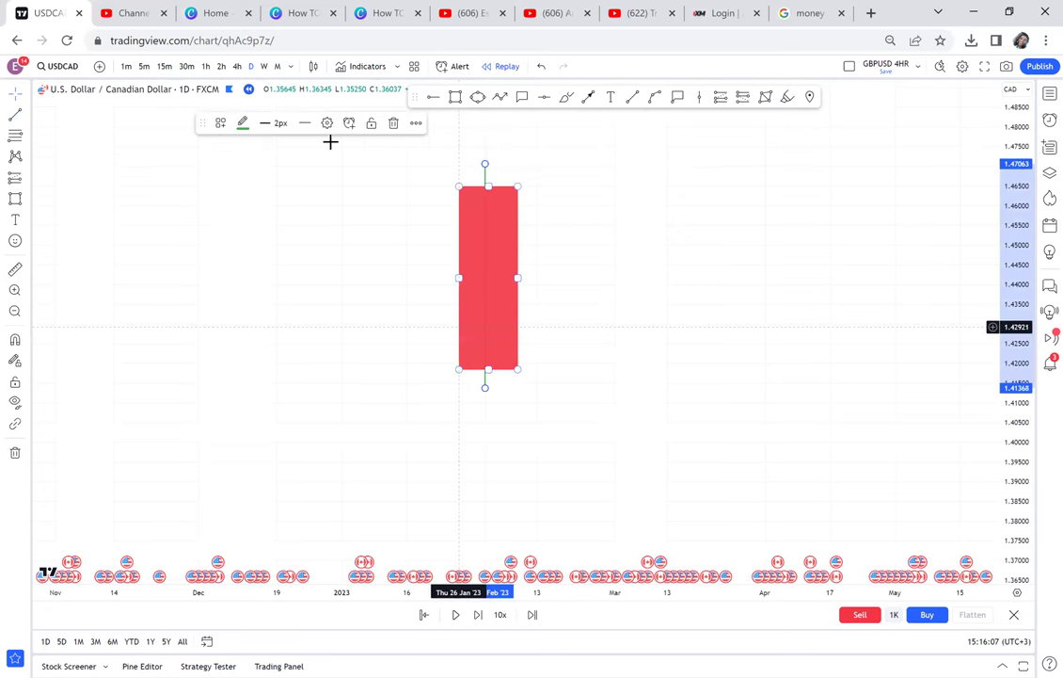
click(242, 123)
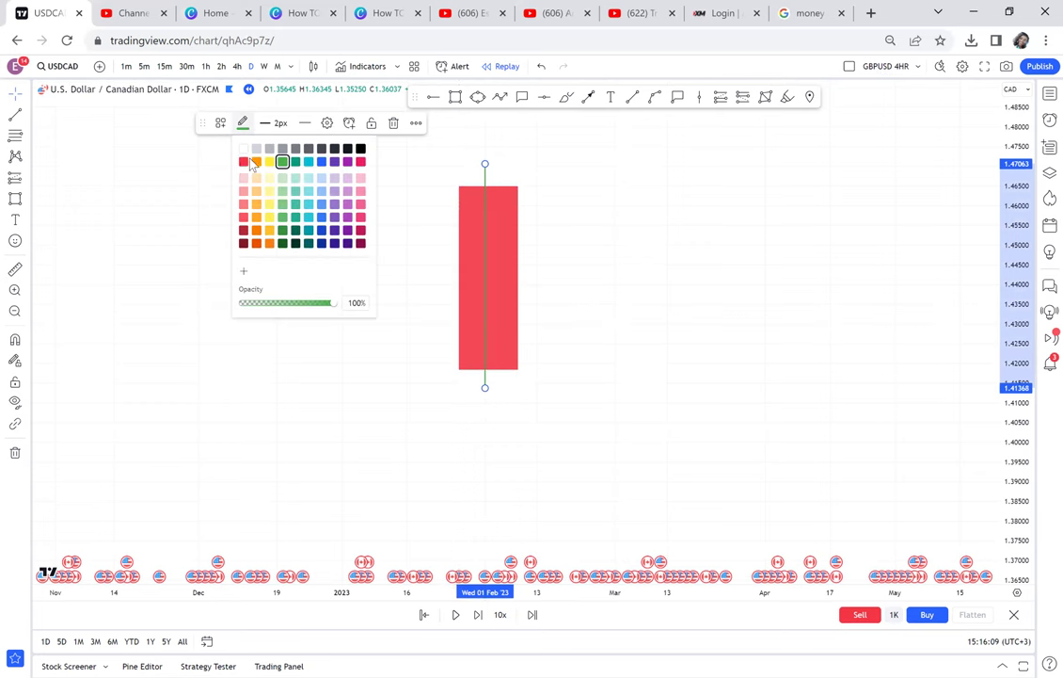
click(245, 160)
- Draw a second red candle body to the lower right of the first, from about 1.4193 to 1.3837
drag(612, 221, 527, 243)
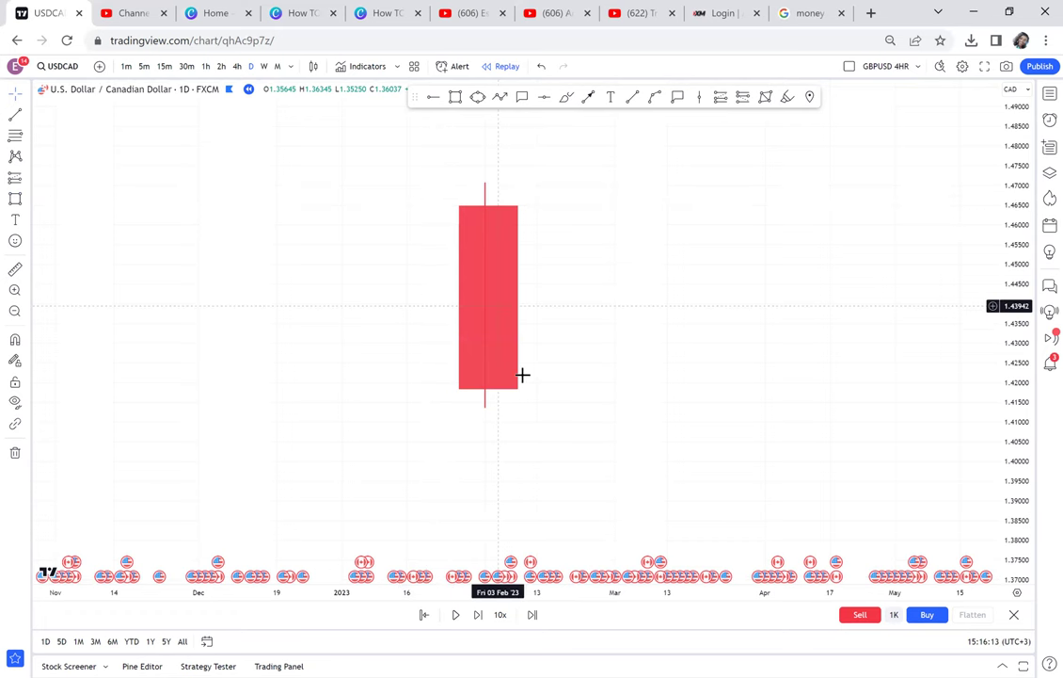
click(455, 97)
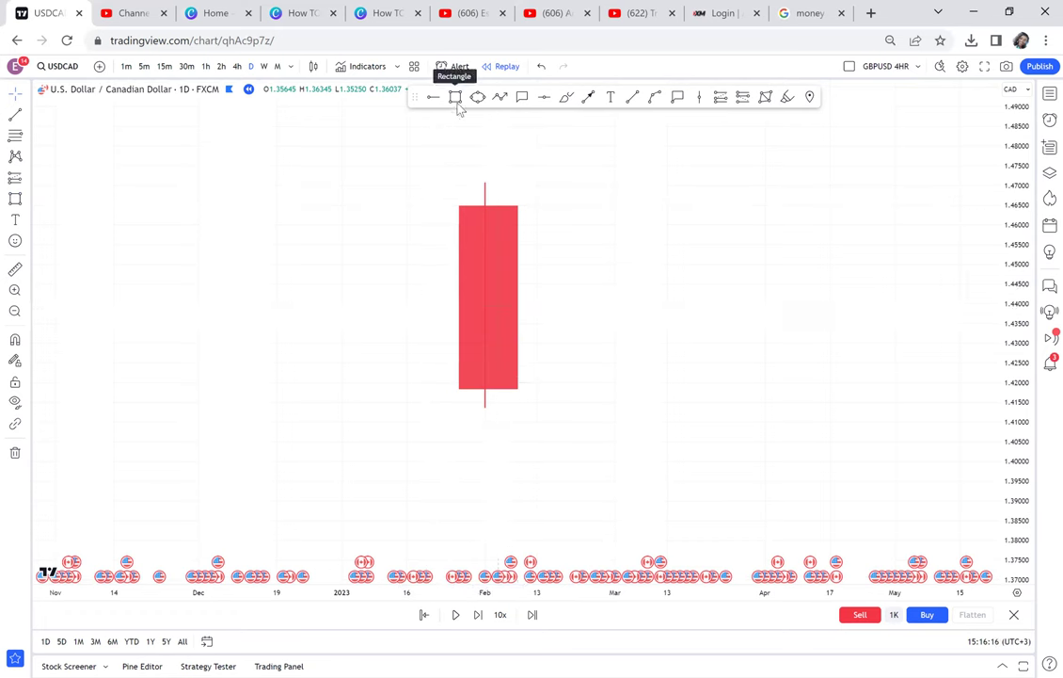
click(544, 384)
click(596, 524)
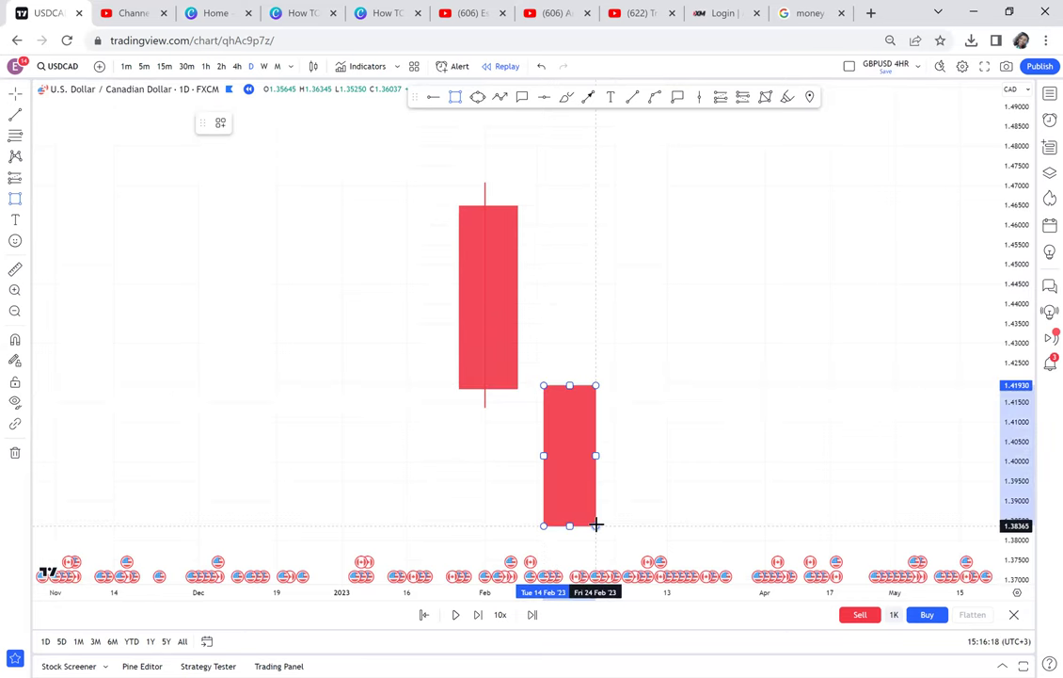
- Draw a third red candle body to the lower right of the second, from about 1.3842 to 1.3551
mouse_move(552, 334)
mouse_down()
mouse_move(567, 331)
mouse_move(549, 171)
mouse_up()
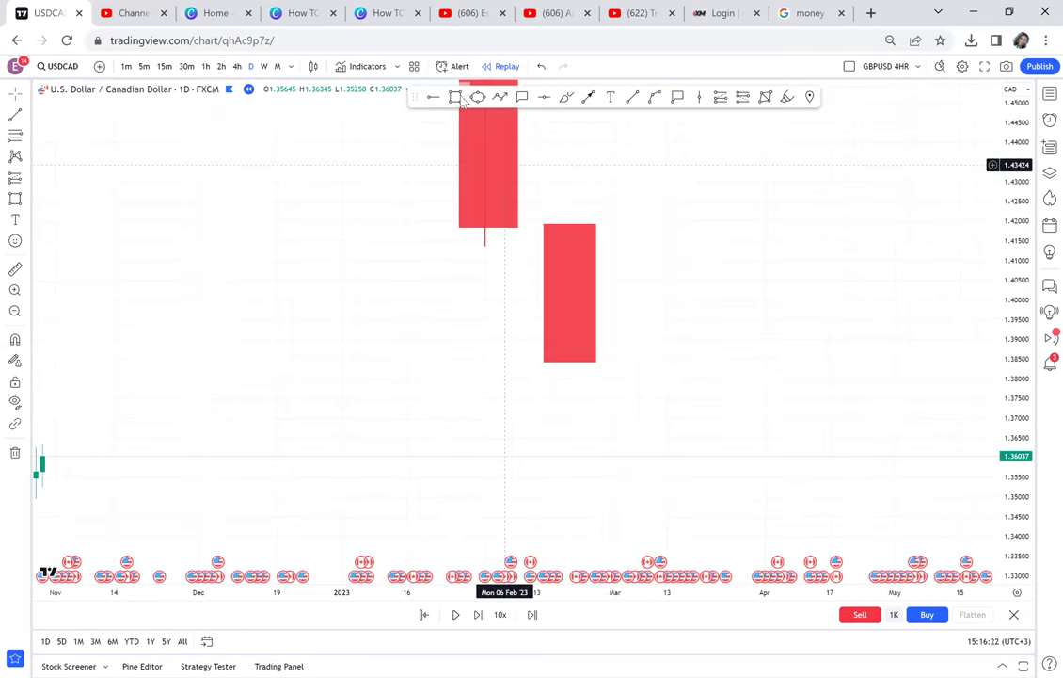
click(456, 98)
drag(625, 362, 665, 379)
drag(693, 477, 694, 476)
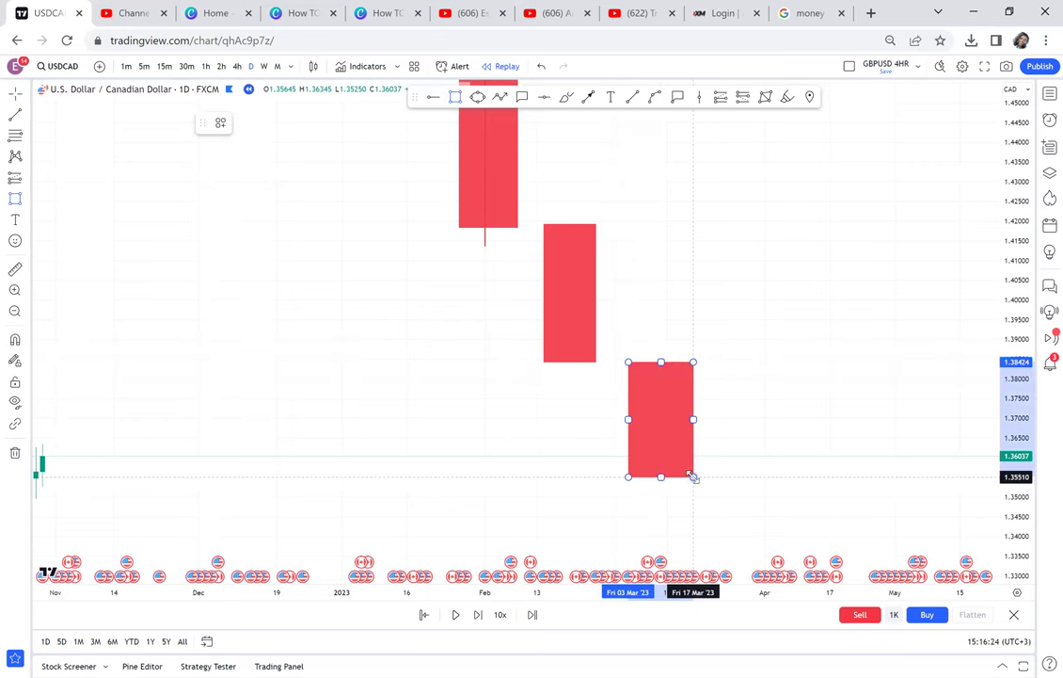
click(746, 374)
- Draw a tall candle body to the right of the third red one, from about 1.3548 to 1.4079, and fill it green
drag(709, 260, 707, 256)
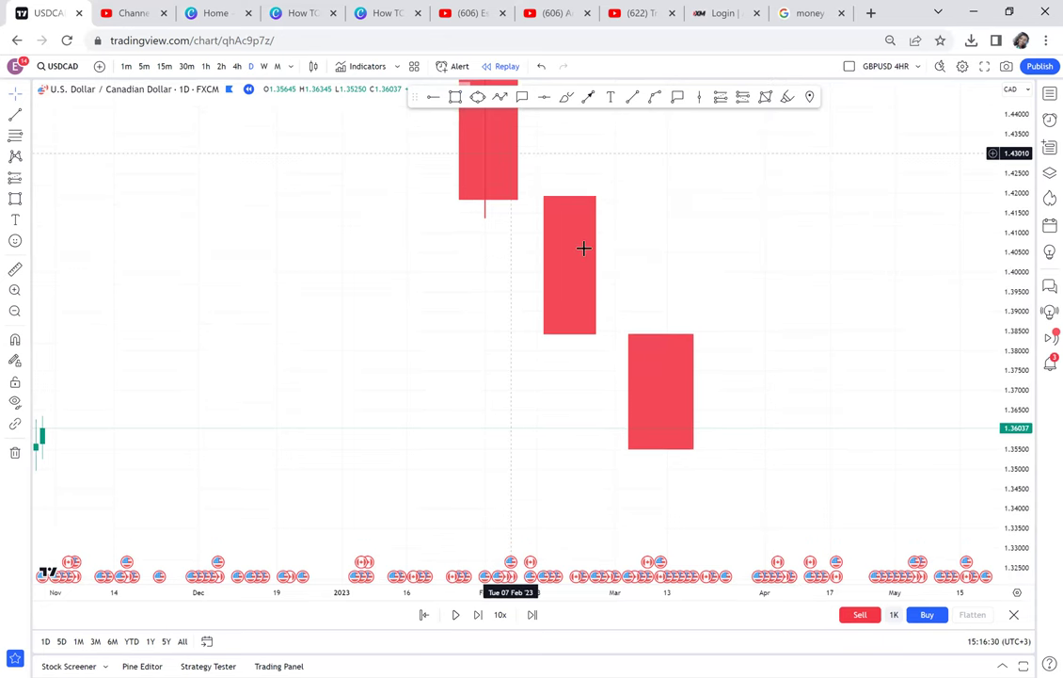
click(455, 98)
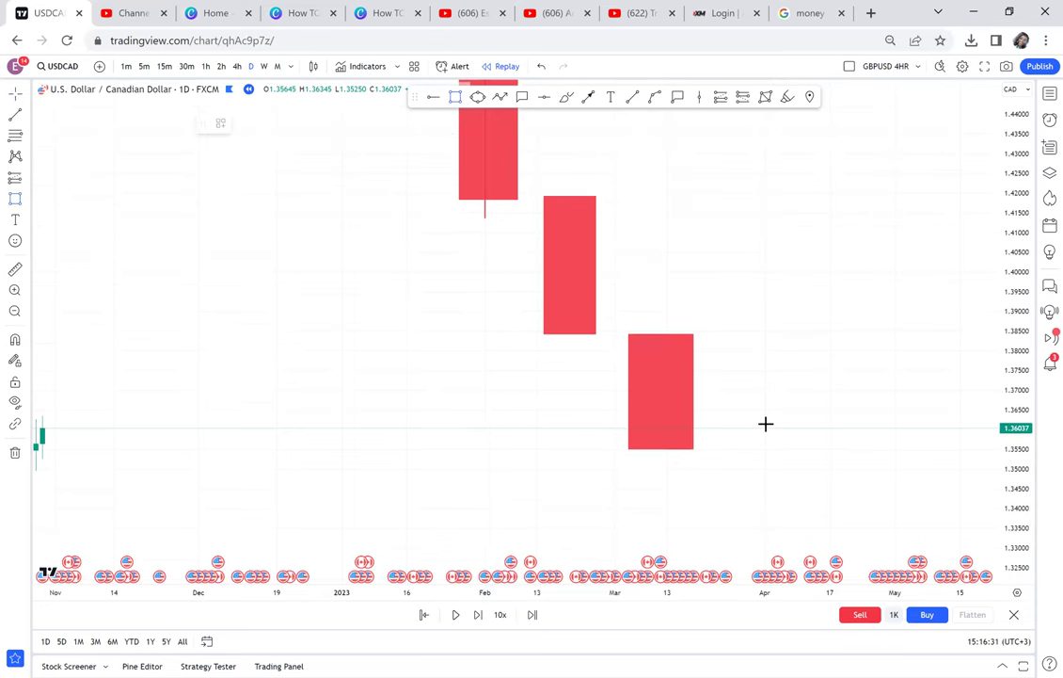
click(720, 449)
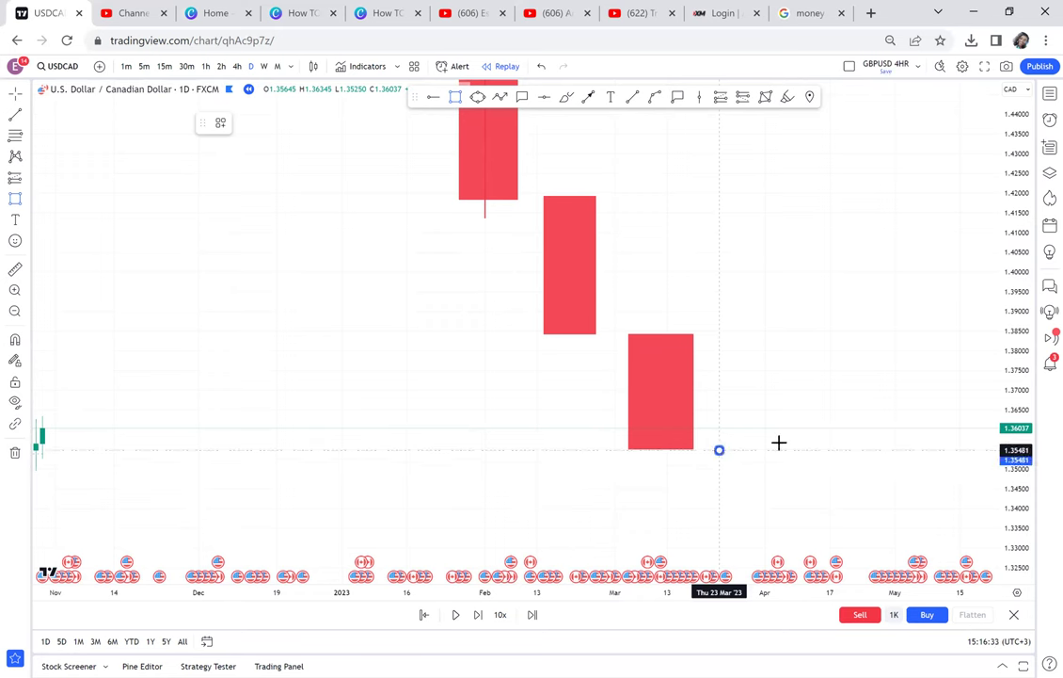
click(779, 240)
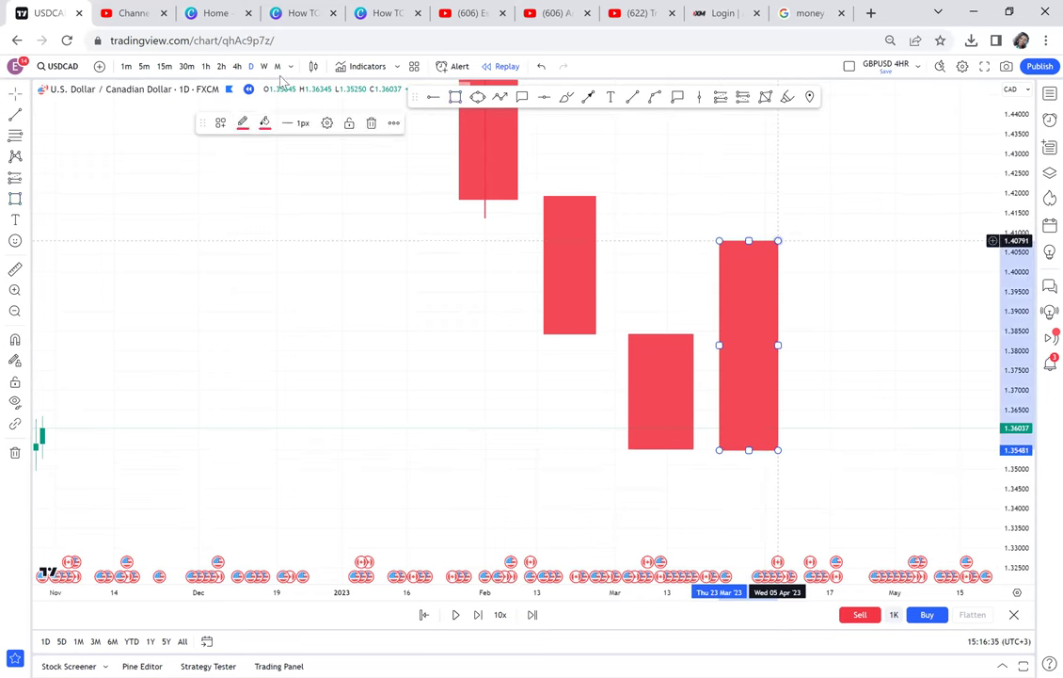
click(265, 123)
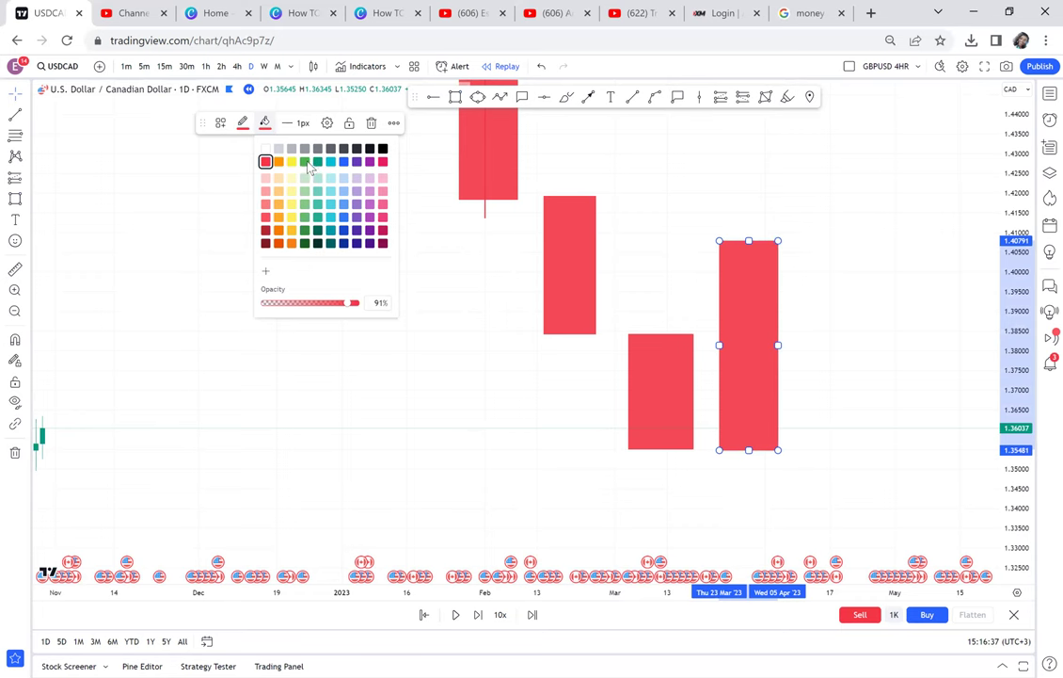
click(306, 162)
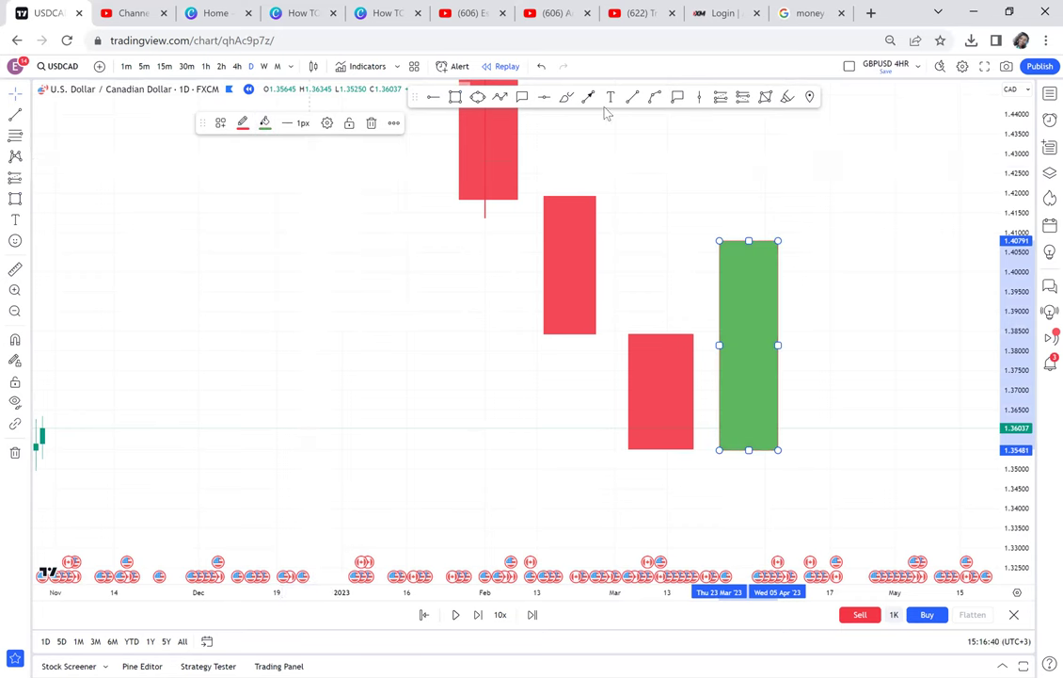
- Draw a wick through the third red candle with a trend line from about 1.3878 to 1.3505
click(658, 320)
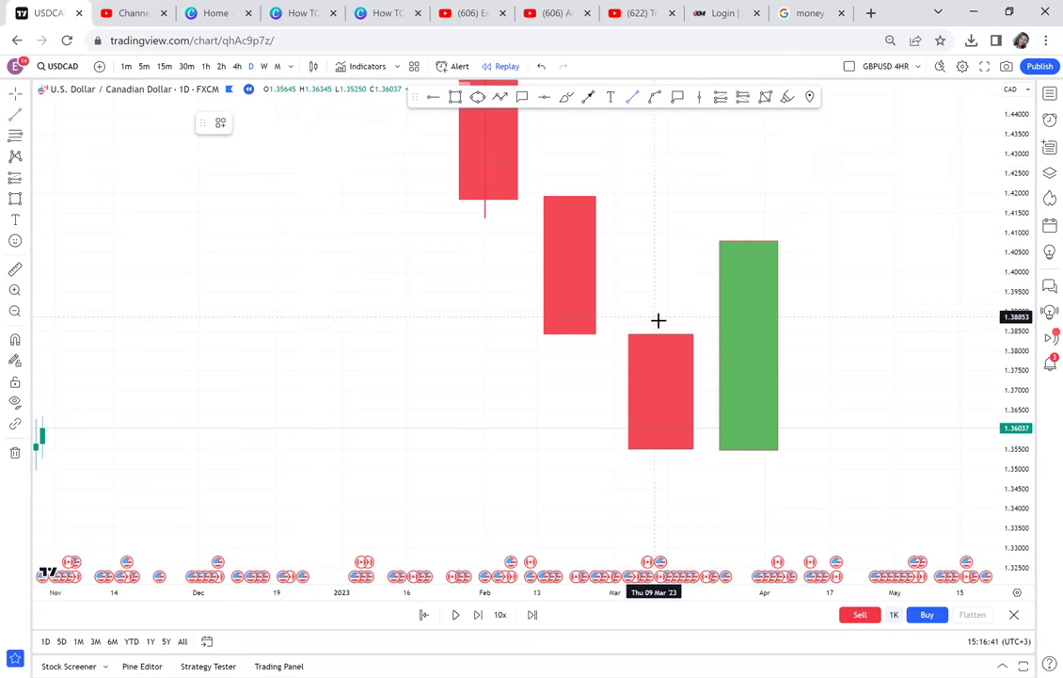
click(666, 466)
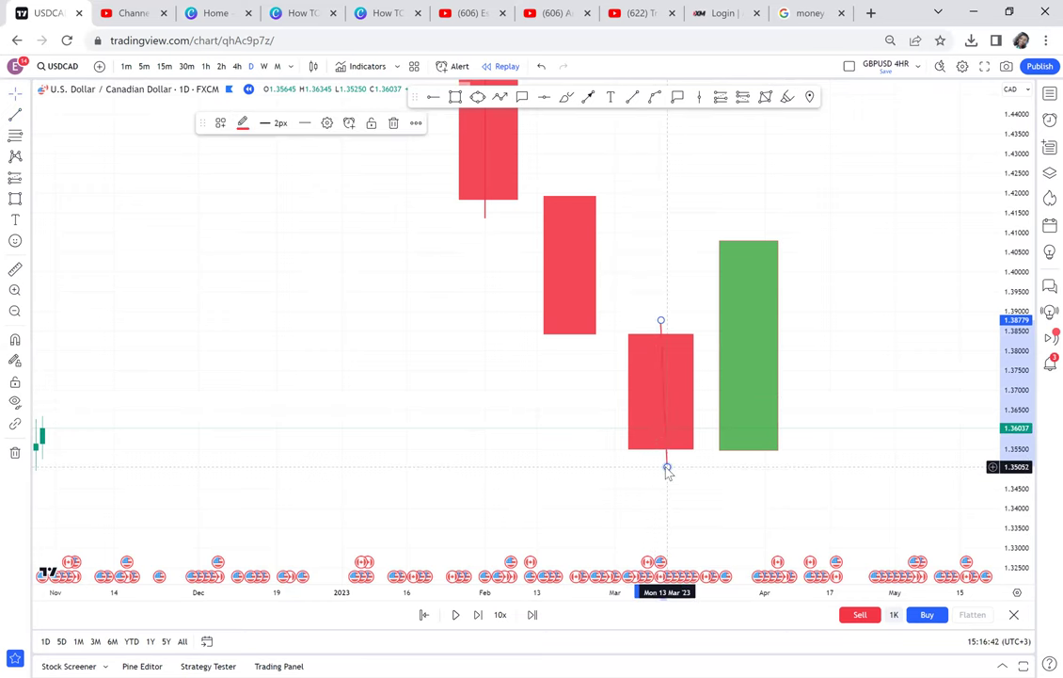
- Straighten the third red candle's wick to vertical by moving its lower end to about 1.3502
click(632, 98)
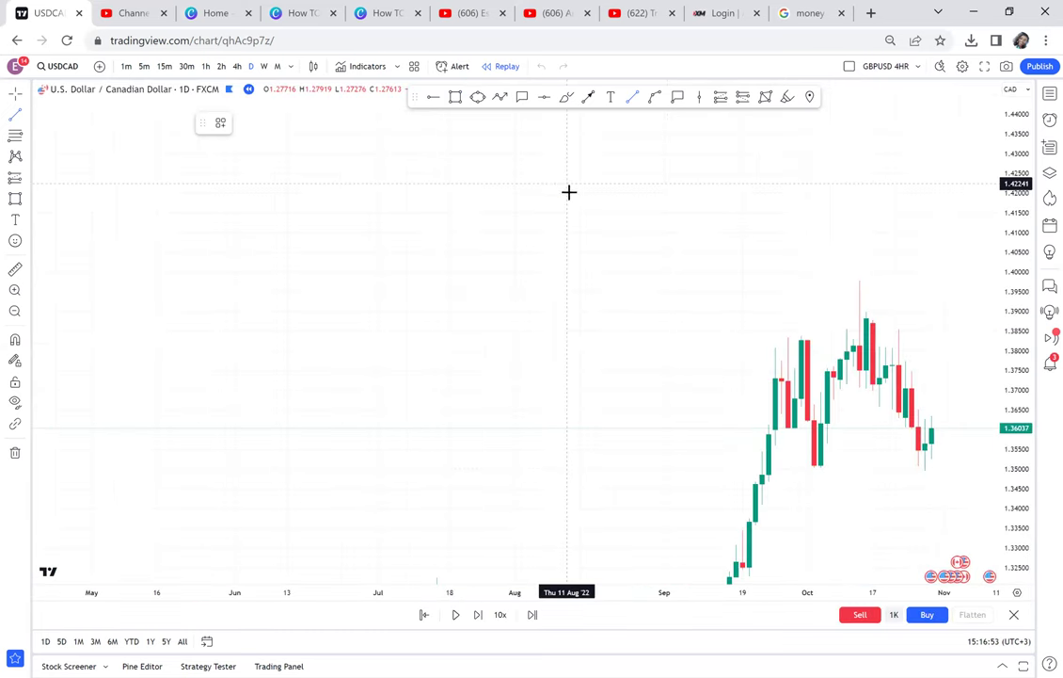
double_click(597, 249)
drag(676, 294, 199, 239)
mouse_move(774, 308)
mouse_down()
mouse_move(358, 357)
mouse_move(304, 283)
mouse_up()
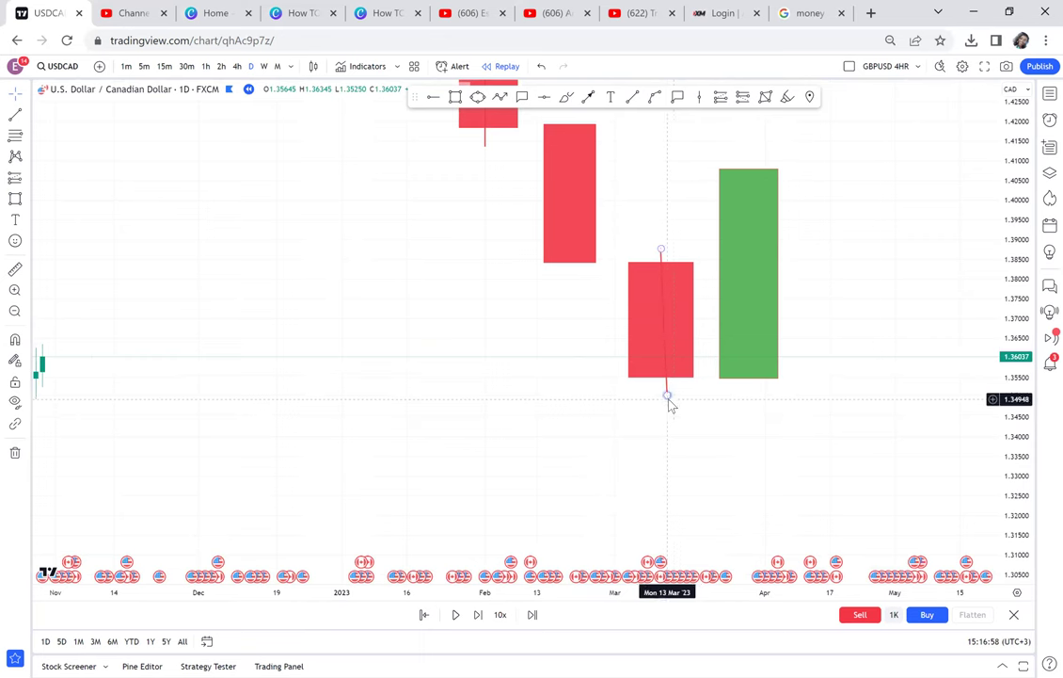
click(668, 397)
drag(667, 395, 662, 396)
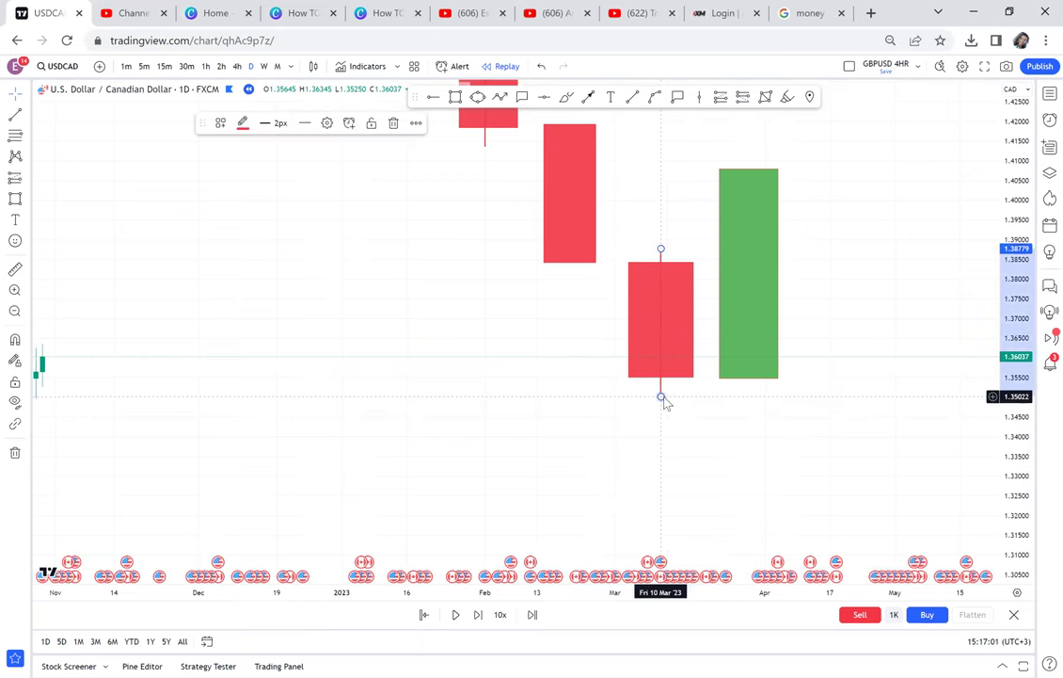
- Draw a horizontal ray at the low of the third red candle's wick, at about 1.3508
click(828, 358)
drag(826, 357, 663, 206)
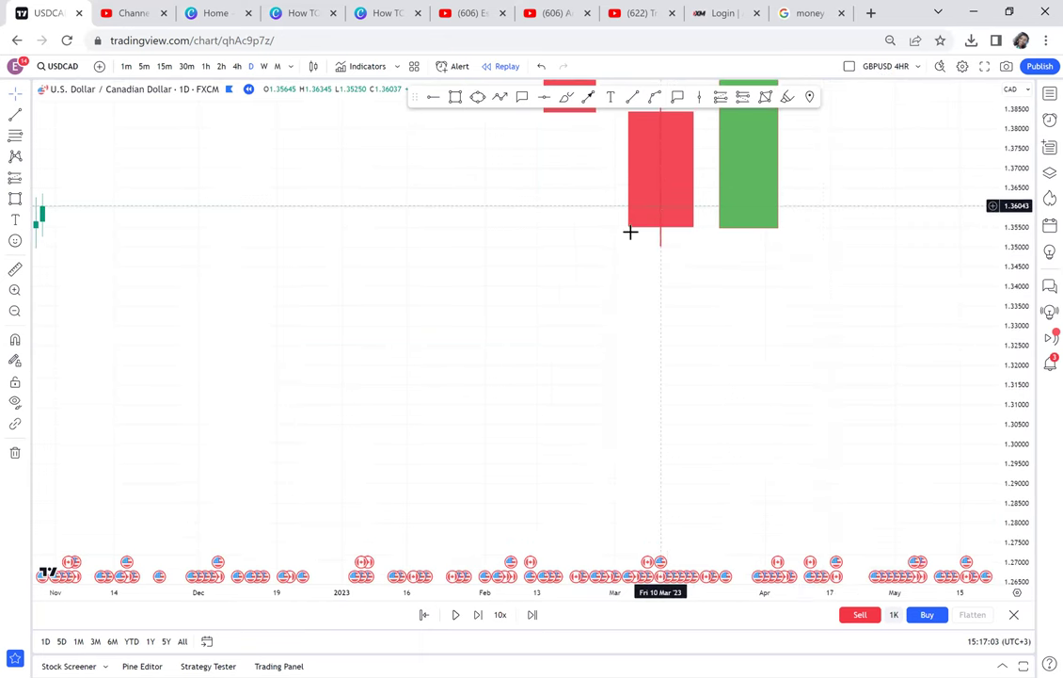
drag(522, 257, 541, 361)
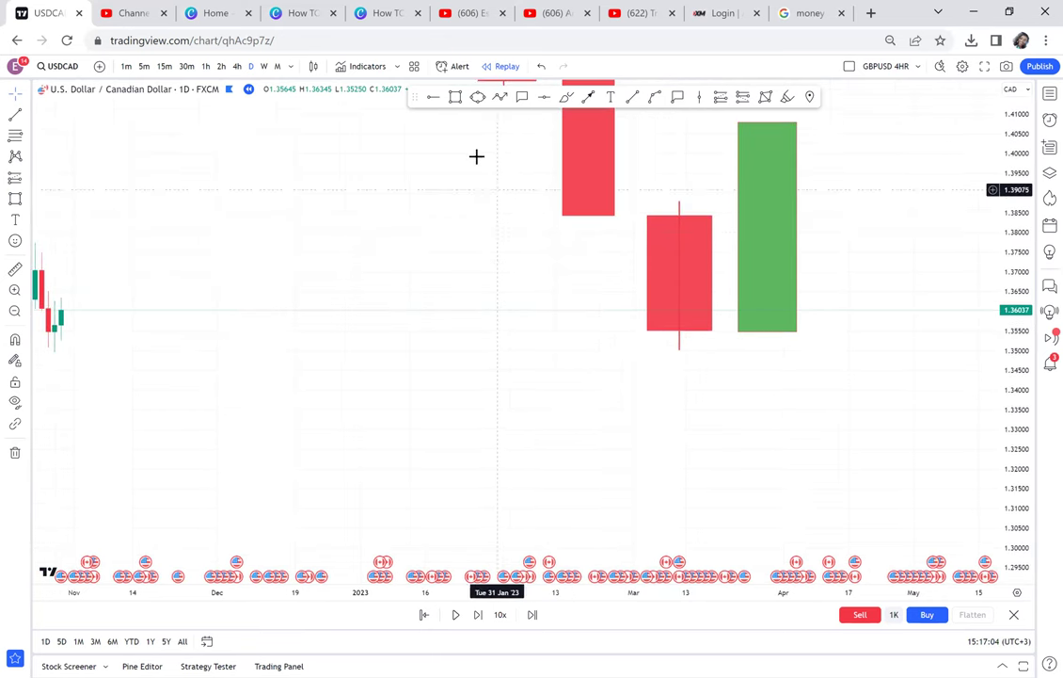
click(588, 348)
drag(478, 238, 531, 402)
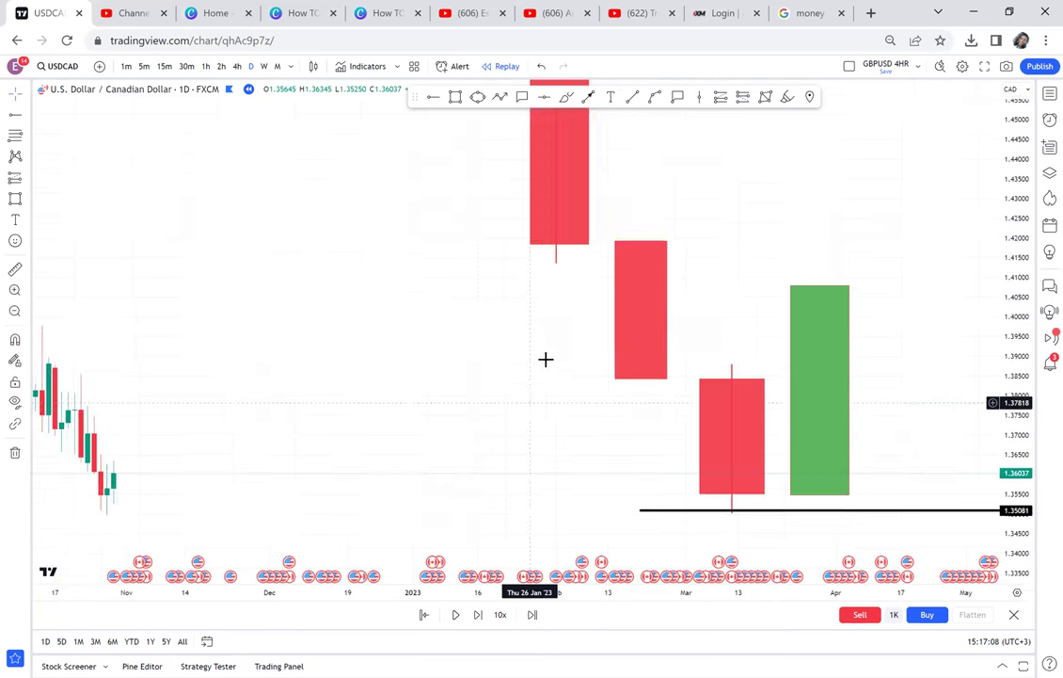
- Draw a vertical wick through the second red candle with a trend line from about 1.4249 to 1.3811
click(633, 98)
click(646, 237)
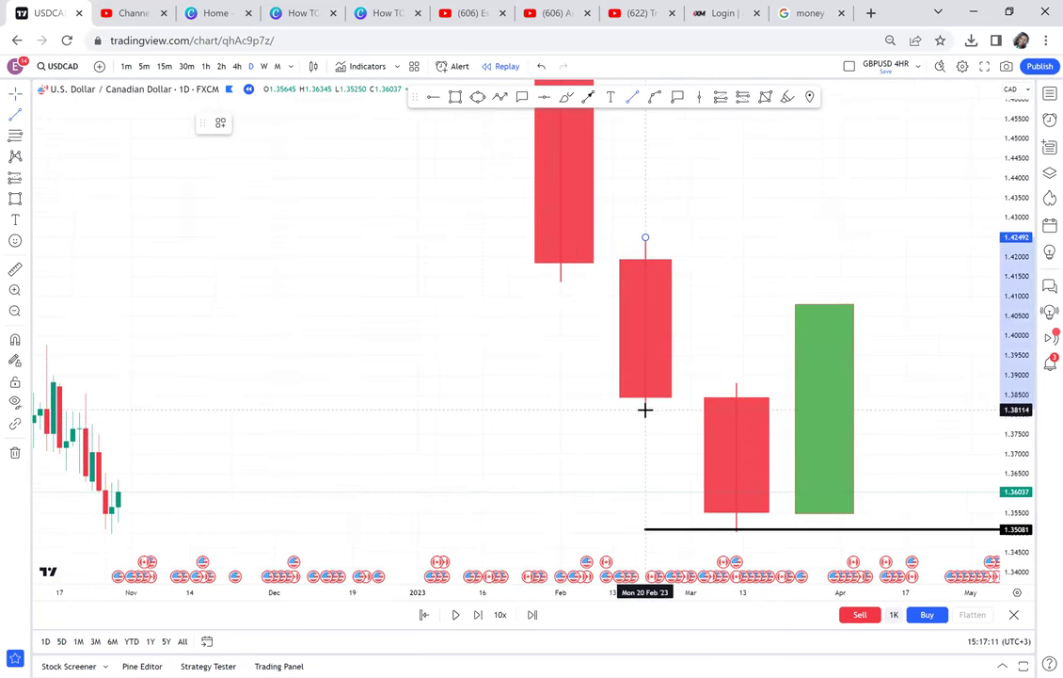
click(646, 409)
- Mark two September 2022 swing lows on the price chart with horizontal rays at about 1.2958 and 1.3227
drag(722, 300, 974, 15)
drag(457, 346, 823, 272)
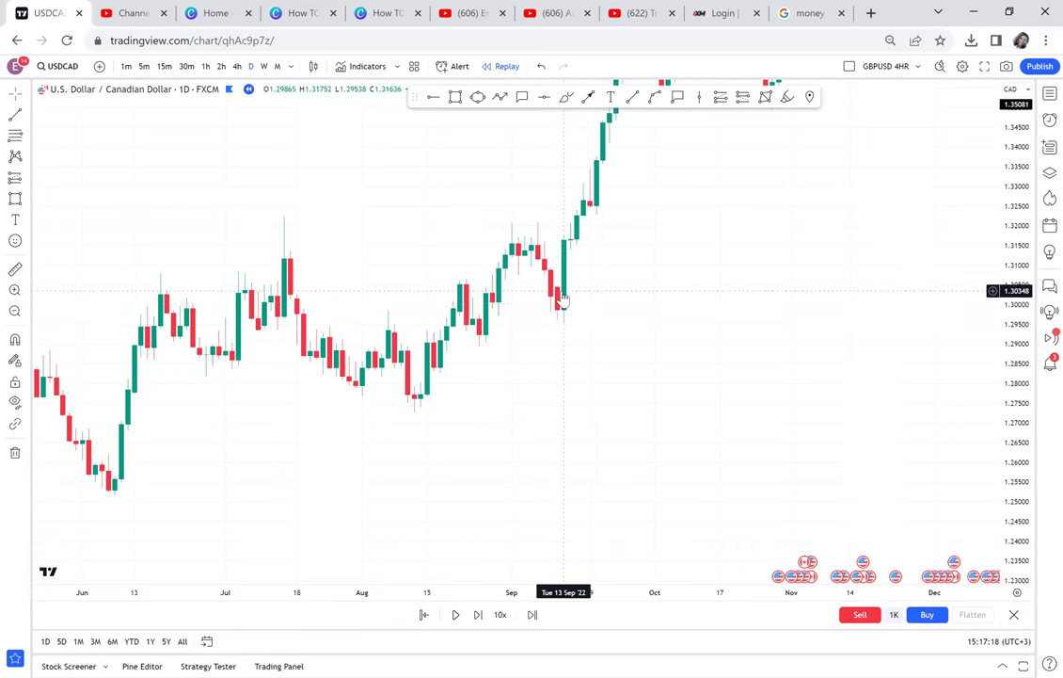
click(434, 97)
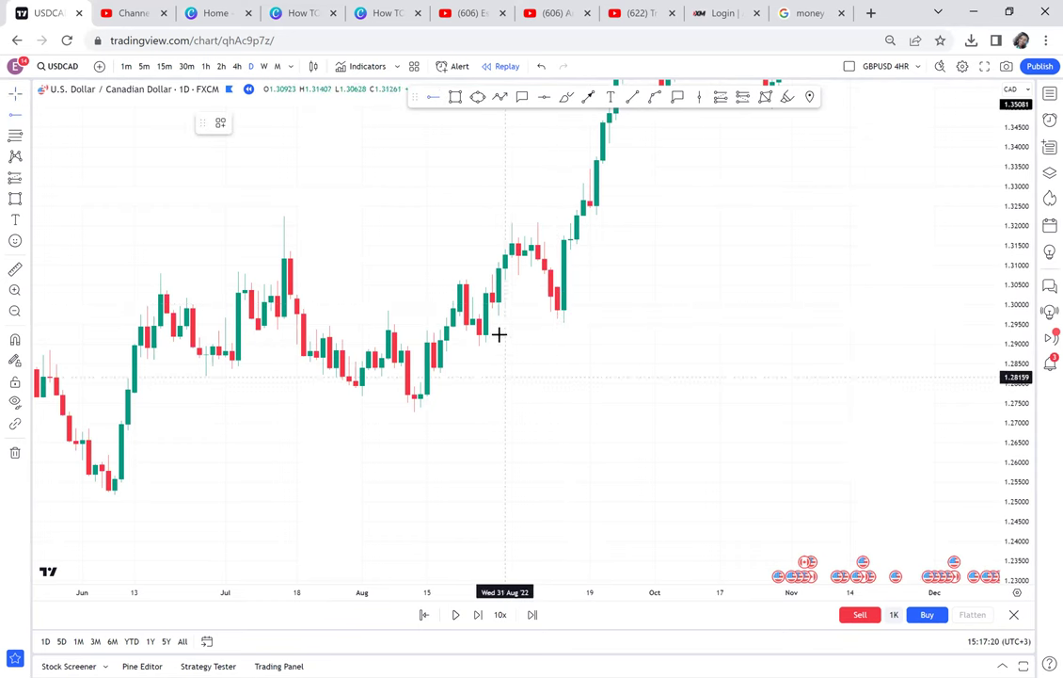
click(500, 321)
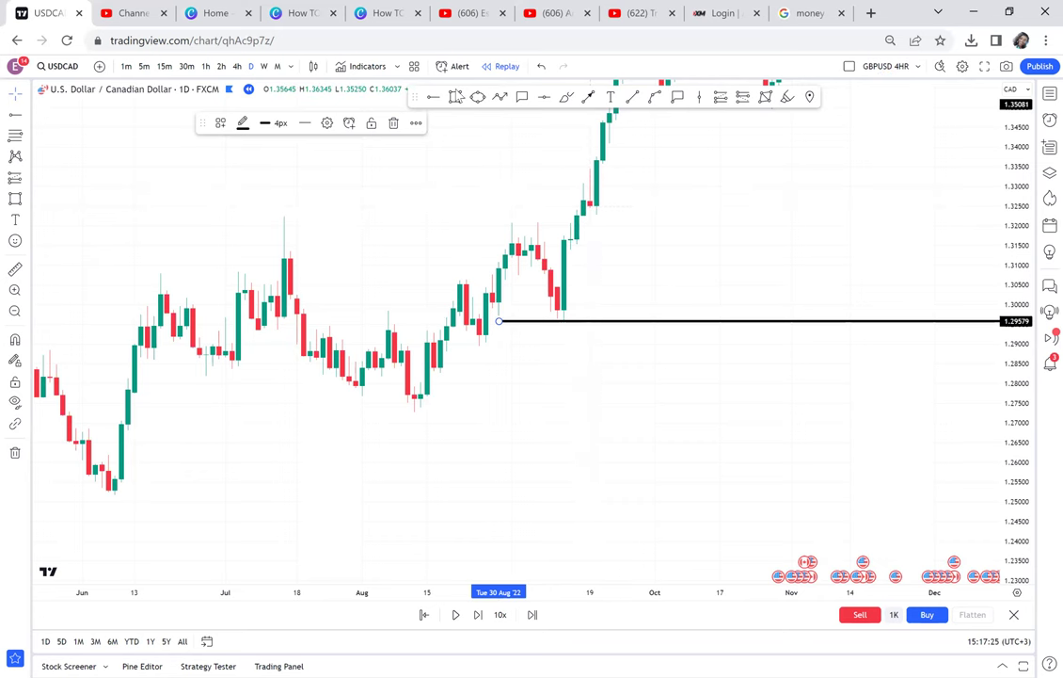
click(435, 98)
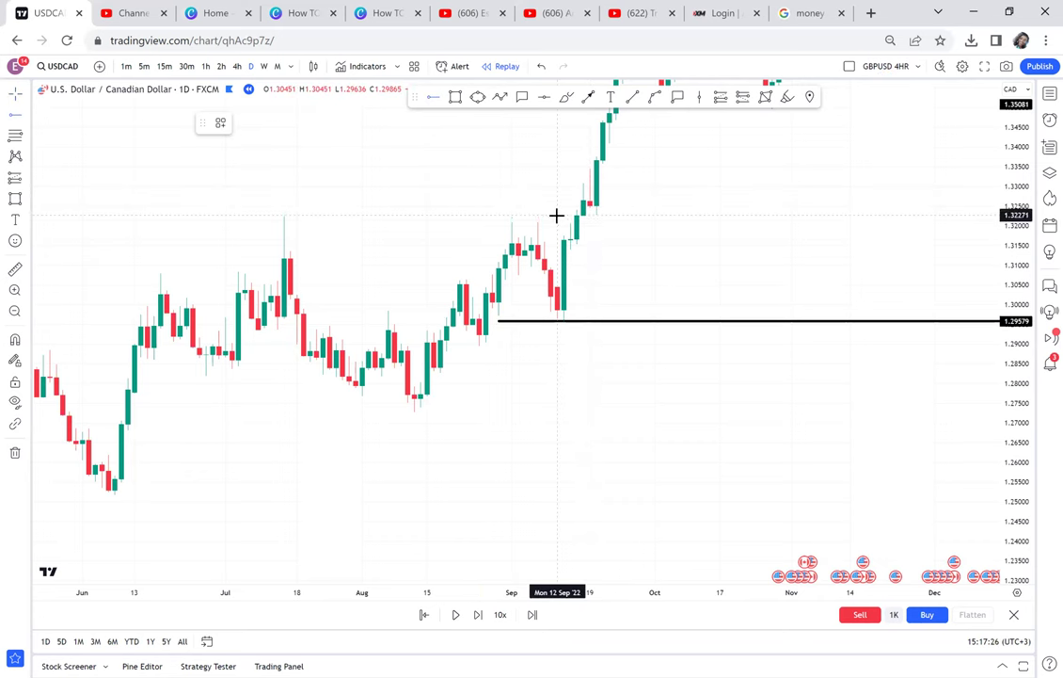
click(555, 216)
- Draw a horizontal ray at the June 2022 swing low, at about 1.2523
drag(247, 408, 515, 406)
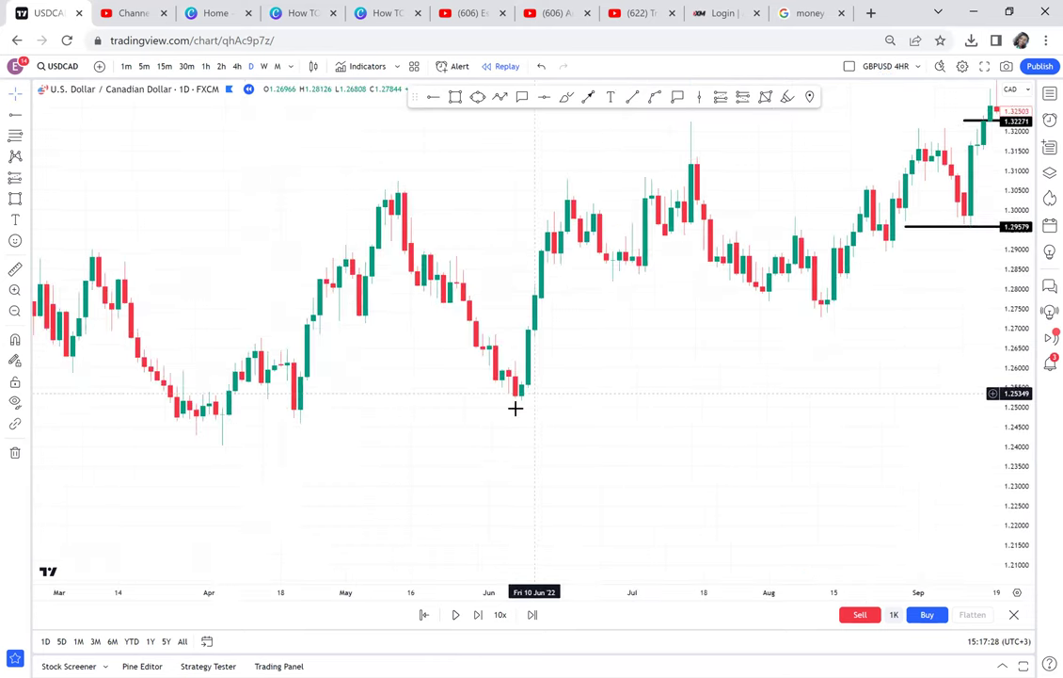
click(454, 396)
click(437, 354)
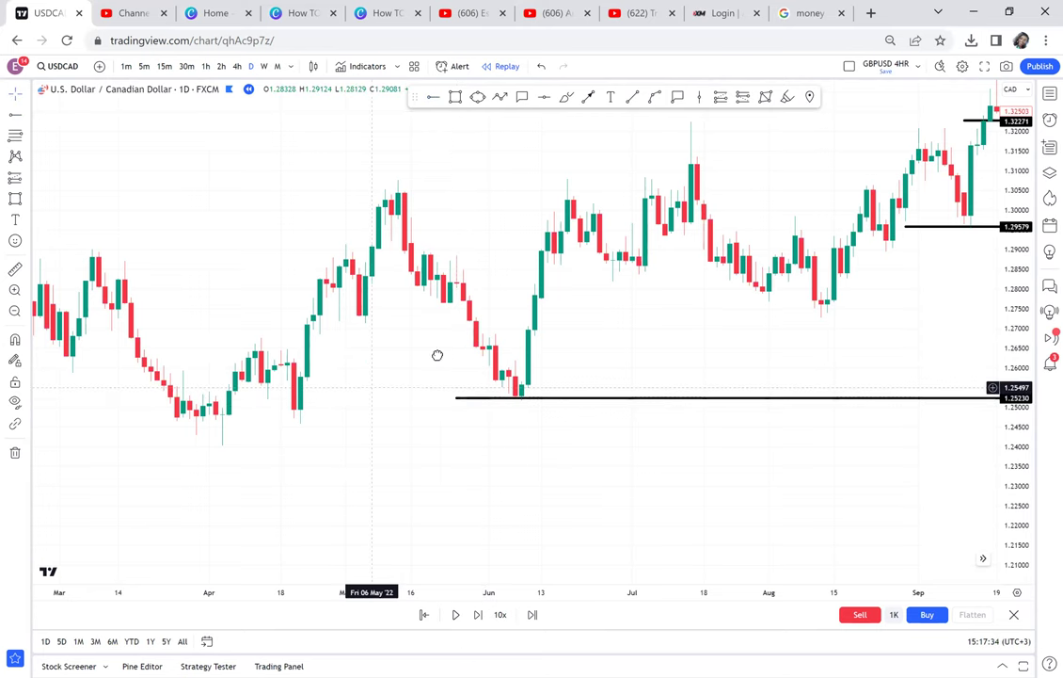
- Draw a horizontal ray from the January 2022 swing lows across the April lows, at about 1.2454
drag(650, 344, 676, 335)
drag(312, 374, 629, 358)
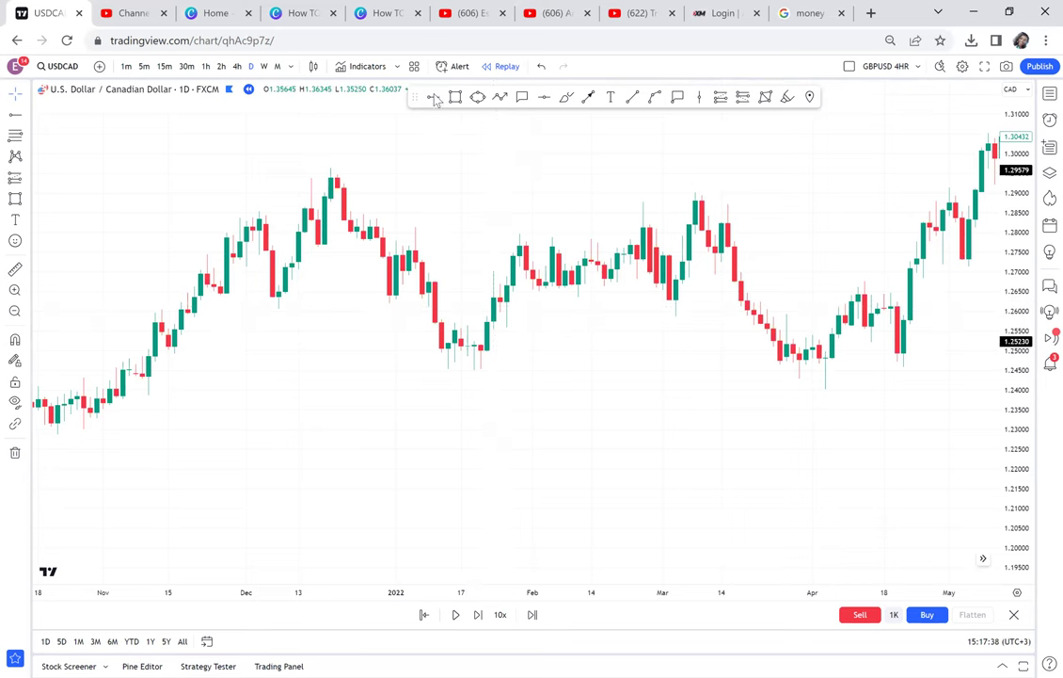
click(364, 368)
drag(747, 444, 588, 449)
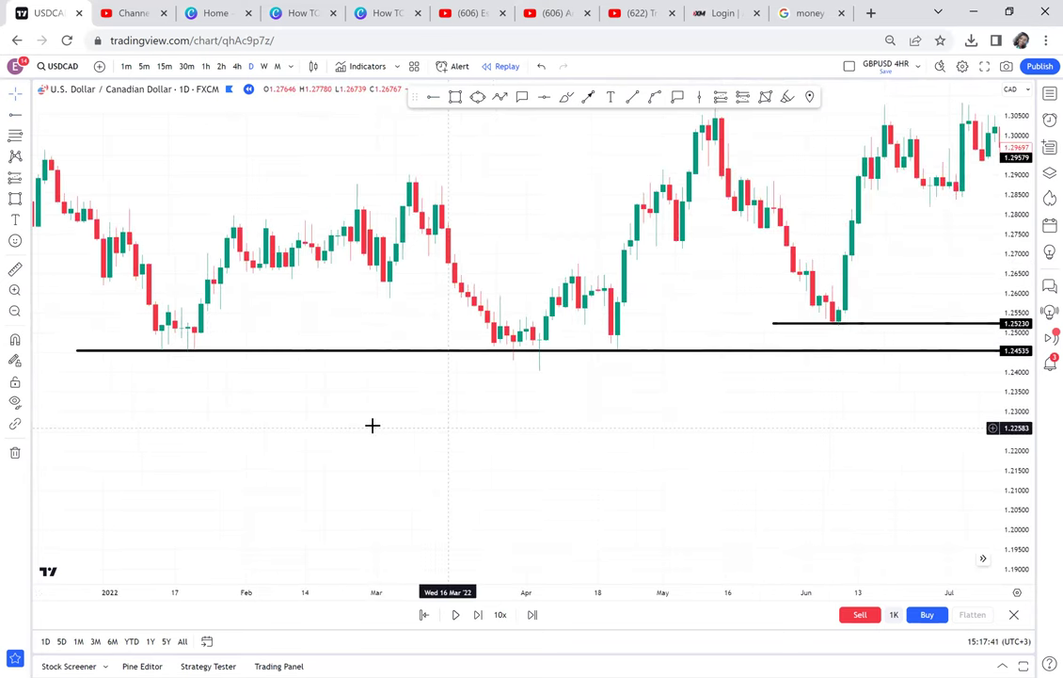
- Circle the January, early April and late April price touches on the lowest ray with red brush strokes
click(567, 97)
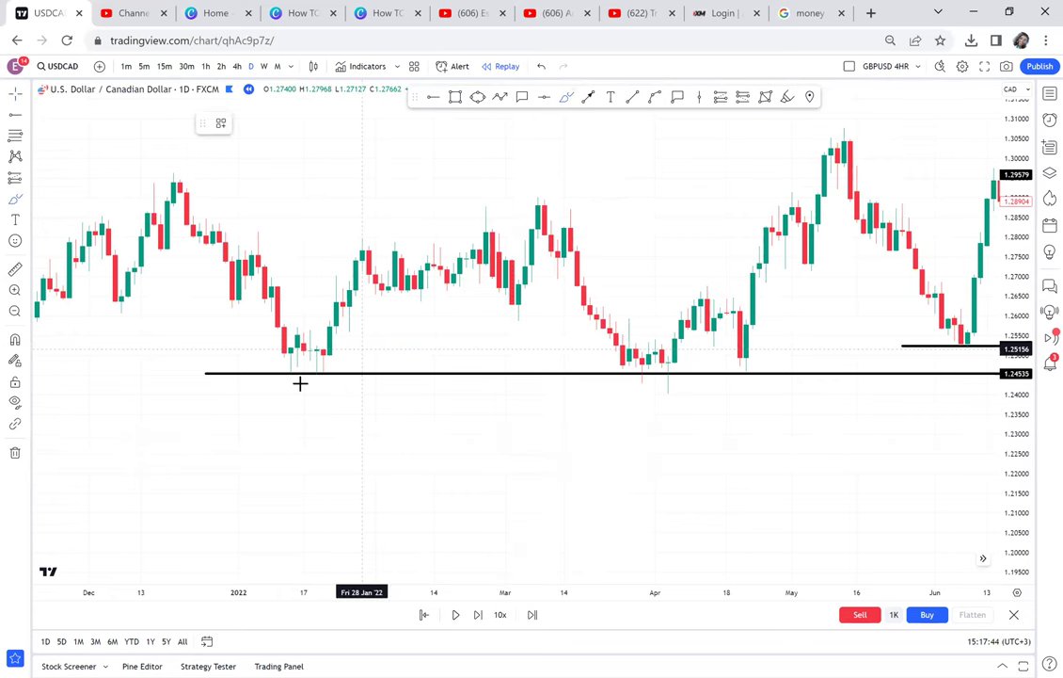
mouse_move(356, 355)
mouse_down()
mouse_move(246, 349)
mouse_move(352, 395)
mouse_move(318, 316)
mouse_up()
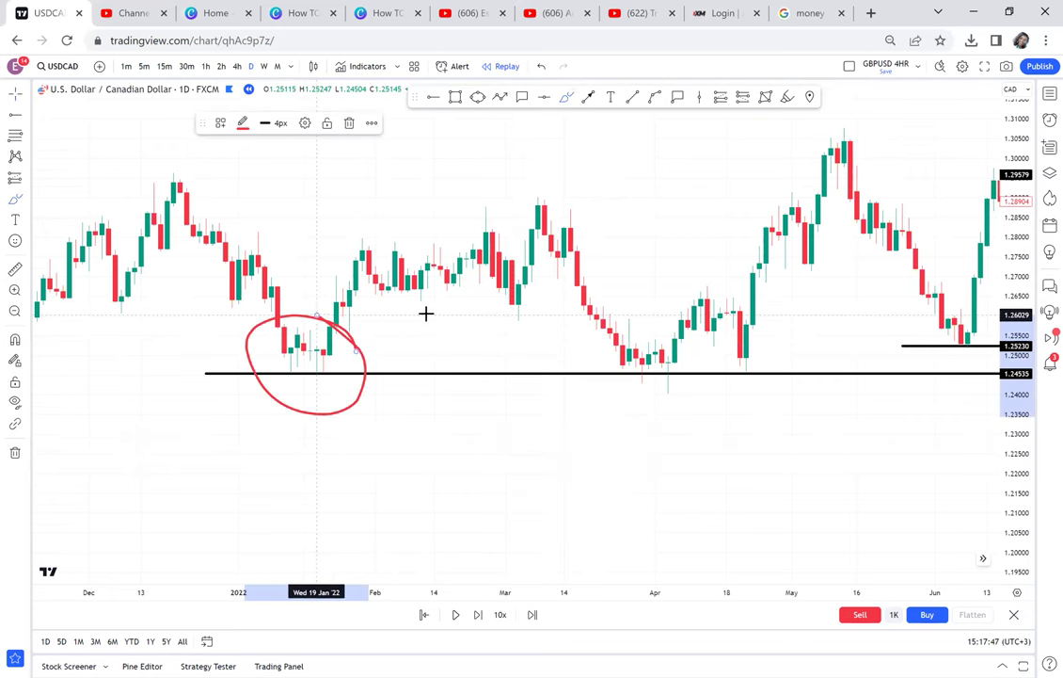
mouse_move(707, 384)
mouse_down()
mouse_move(617, 404)
mouse_move(672, 388)
mouse_move(665, 354)
mouse_up()
mouse_move(791, 357)
mouse_down()
mouse_move(702, 355)
mouse_move(752, 323)
mouse_up()
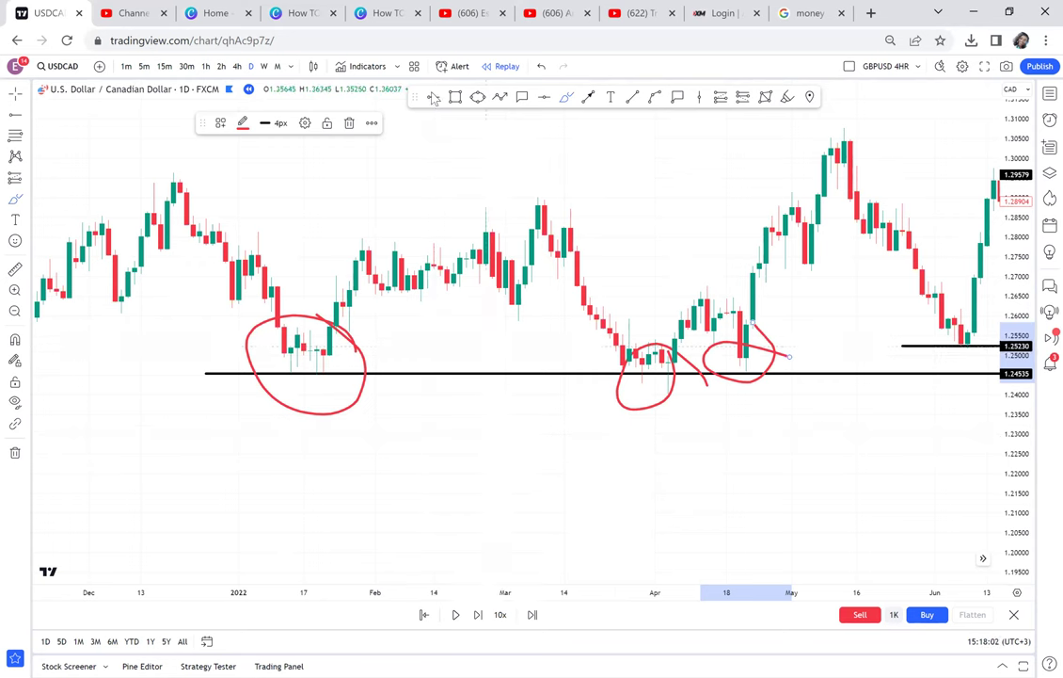
click(604, 201)
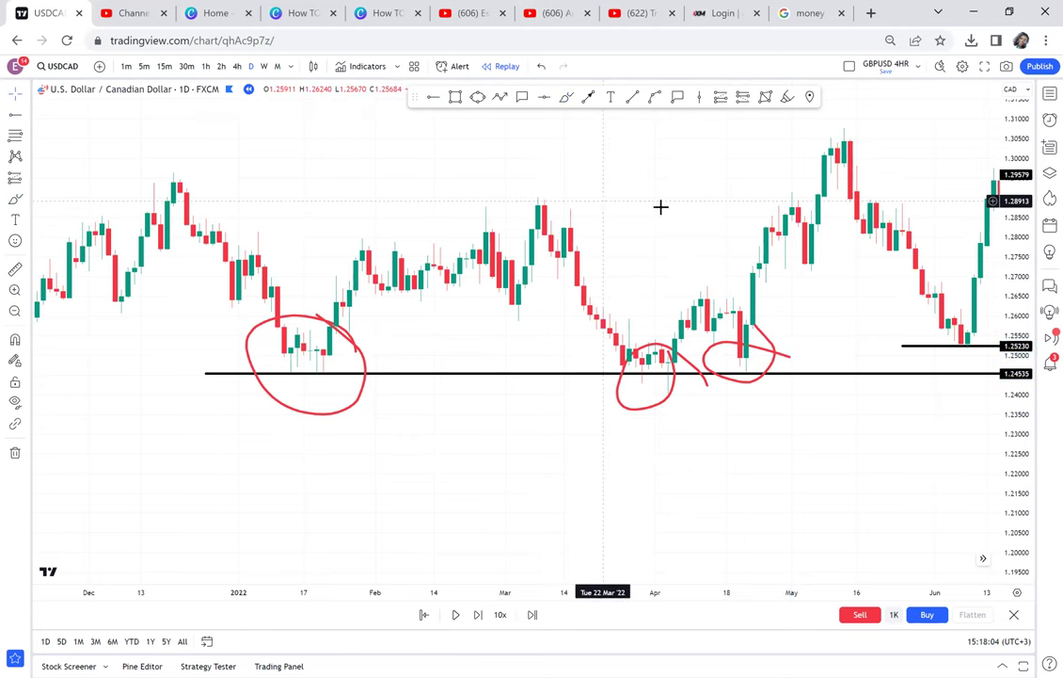
- Add a callout in the empty area above the candles with the two-line text "BULLISH ENGULF" and "DRAGON FLY"
drag(879, 328, 406, 538)
drag(577, 278, 608, 428)
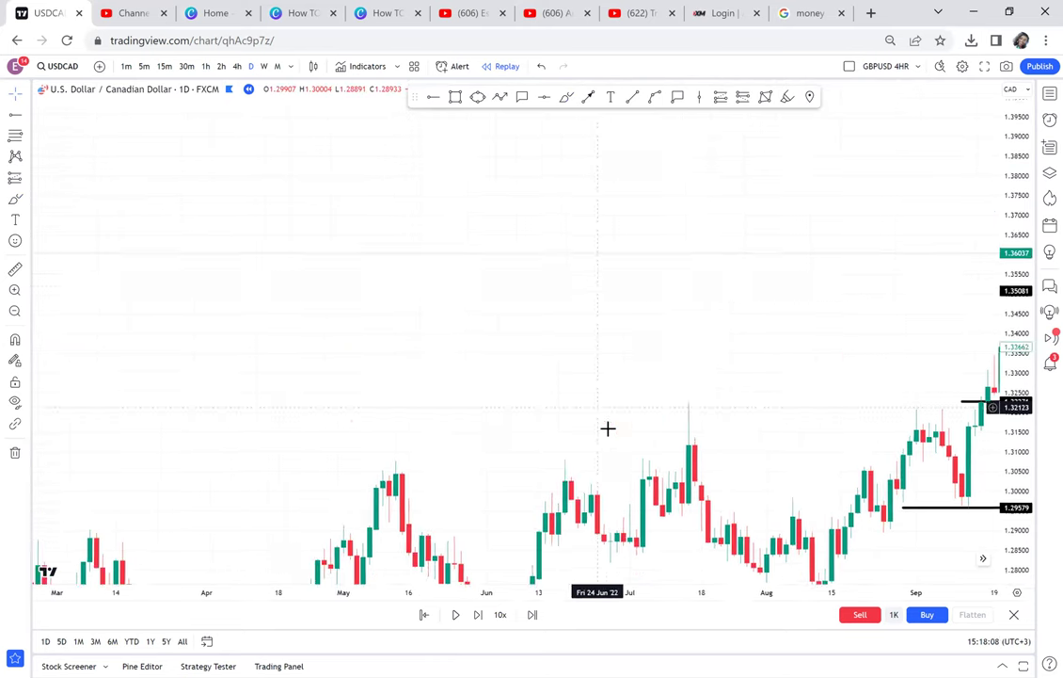
click(522, 98)
click(398, 247)
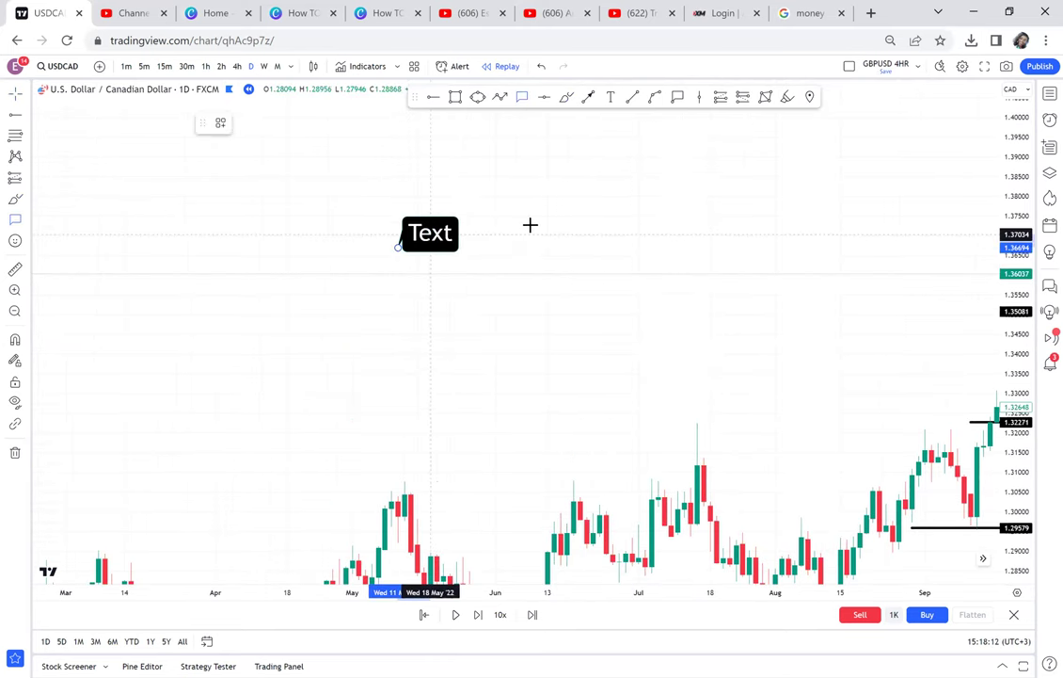
click(530, 223)
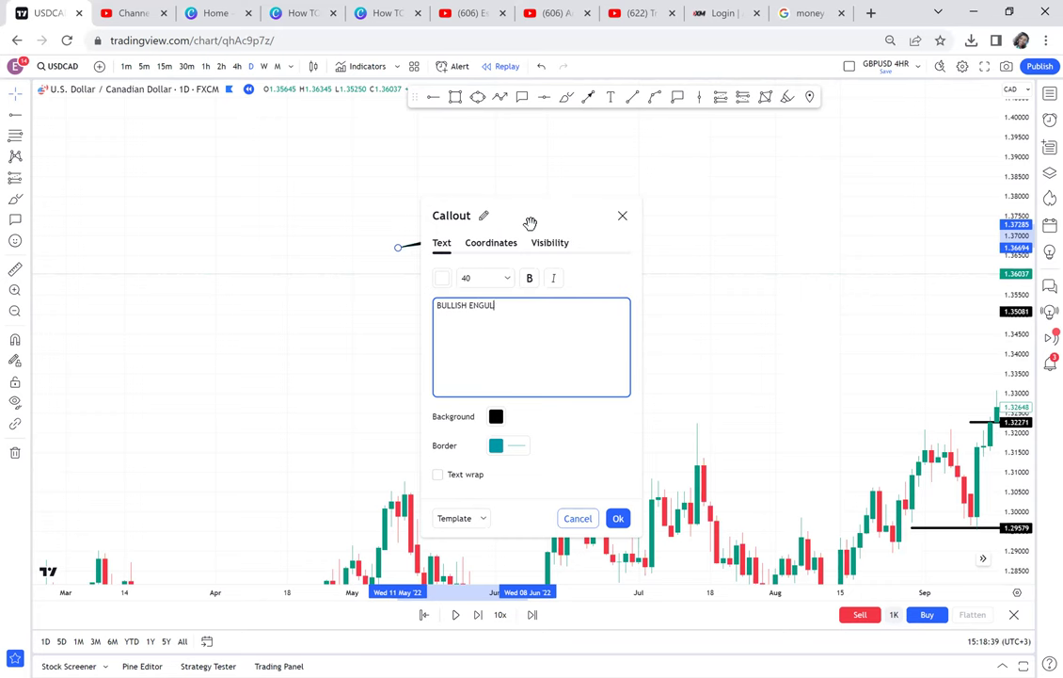
key(Return)
text(DRAGON FLY)
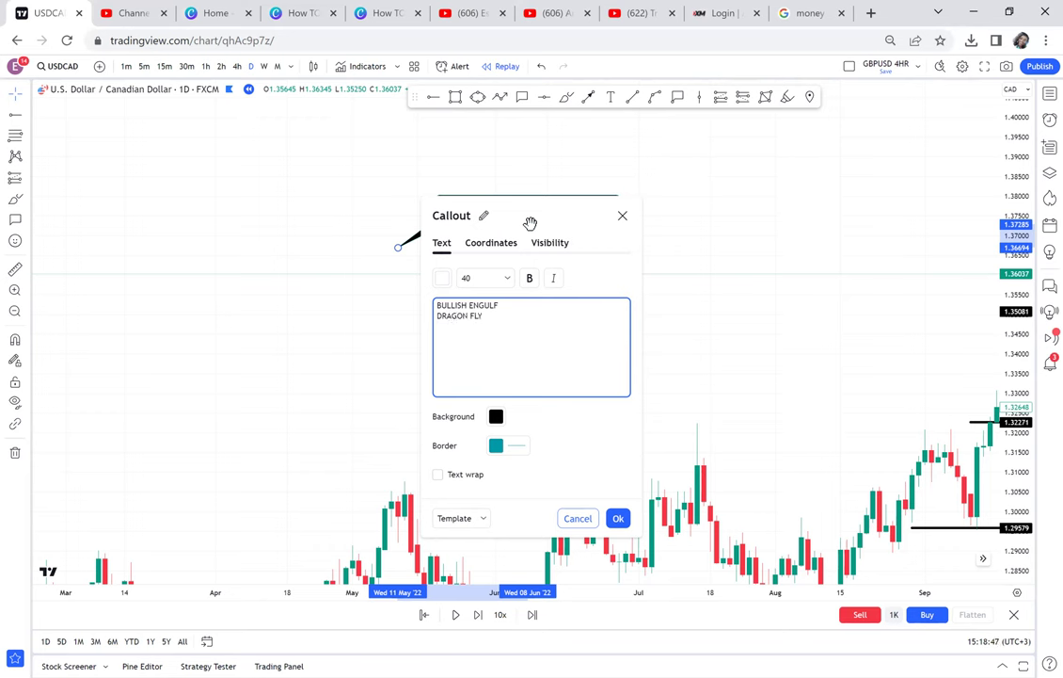
click(681, 270)
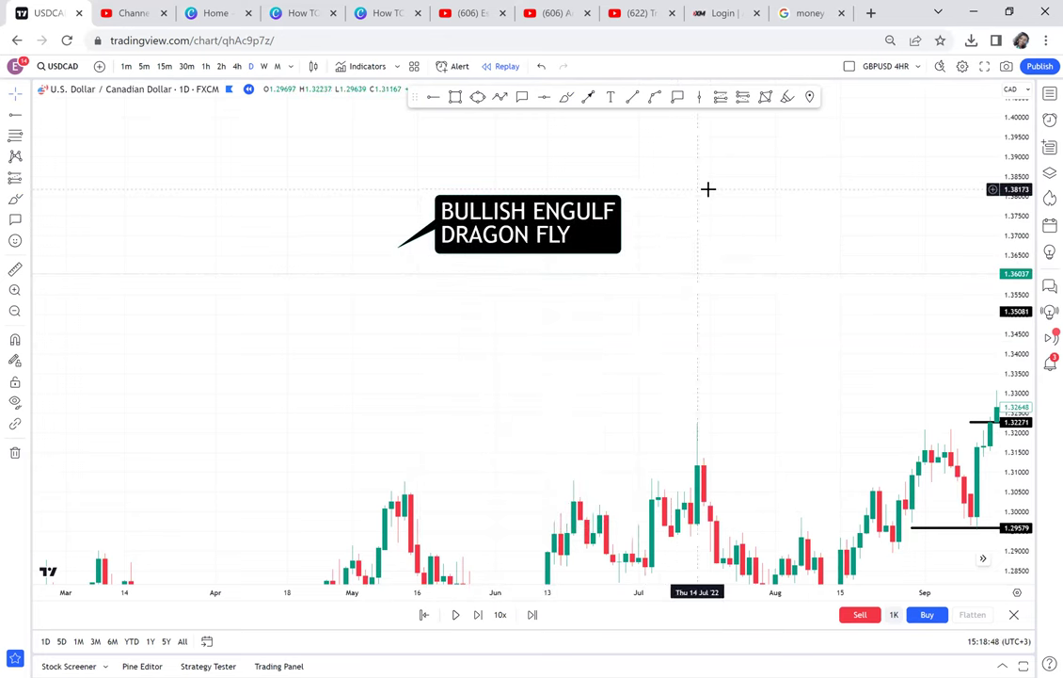
- Draw two candle bodies to the right of the callout, from about 1.3854 to 1.3629 and from about 1.3638 to 1.4088
mouse_move(704, 193)
mouse_down()
mouse_move(637, 221)
mouse_move(467, 245)
mouse_move(493, 326)
mouse_up()
click(456, 98)
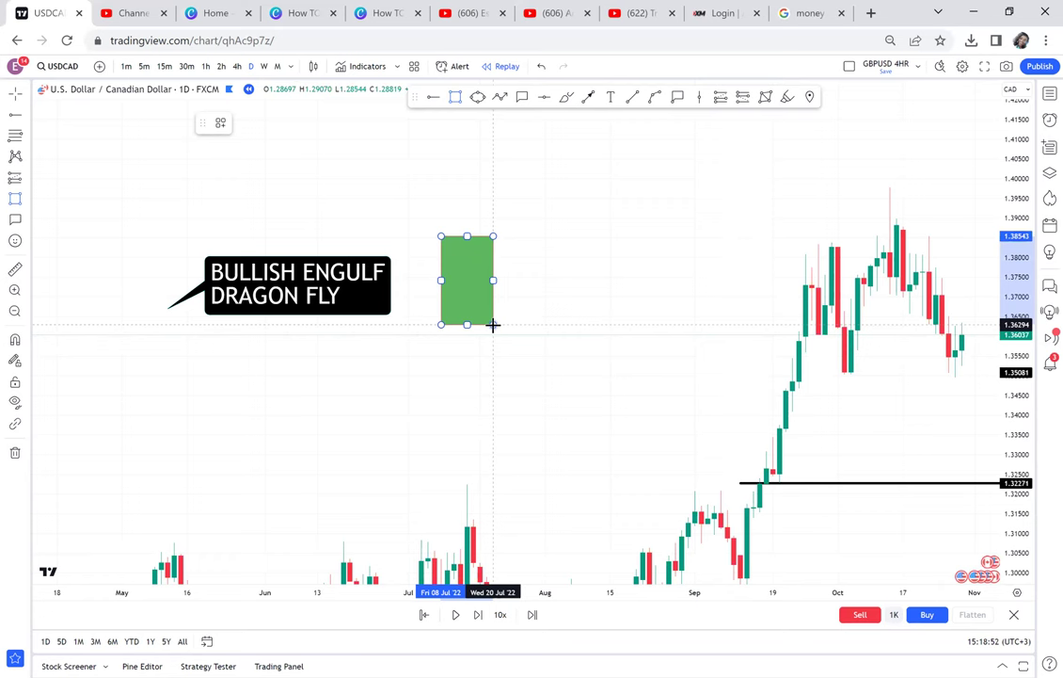
click(455, 97)
click(520, 321)
click(565, 144)
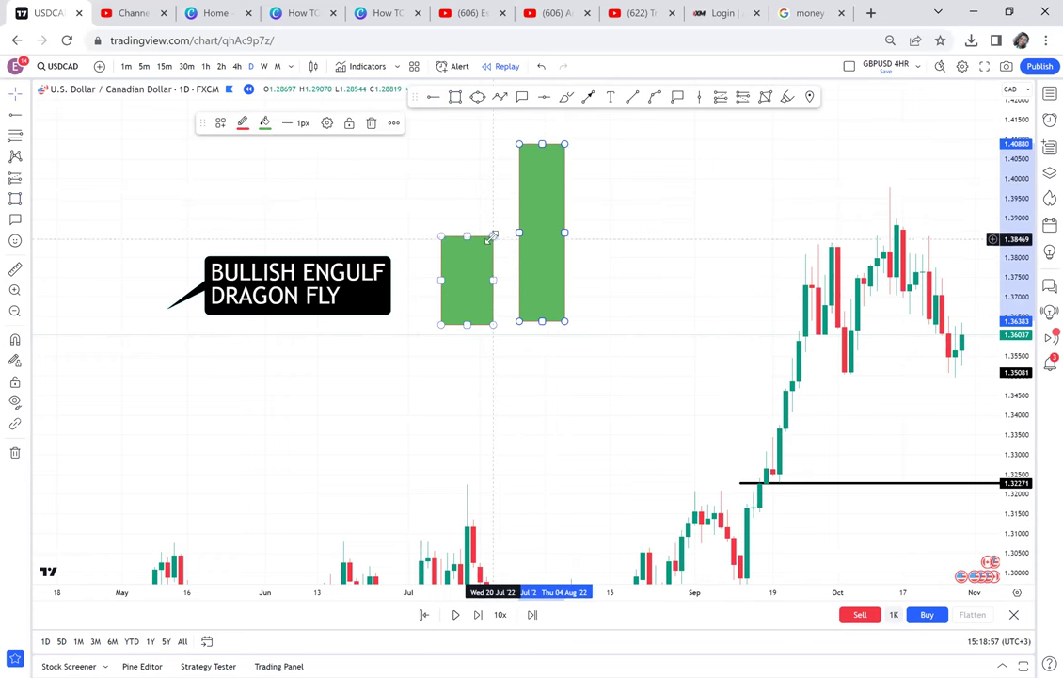
- Fill the shorter candle body beside the callout with red
click(467, 275)
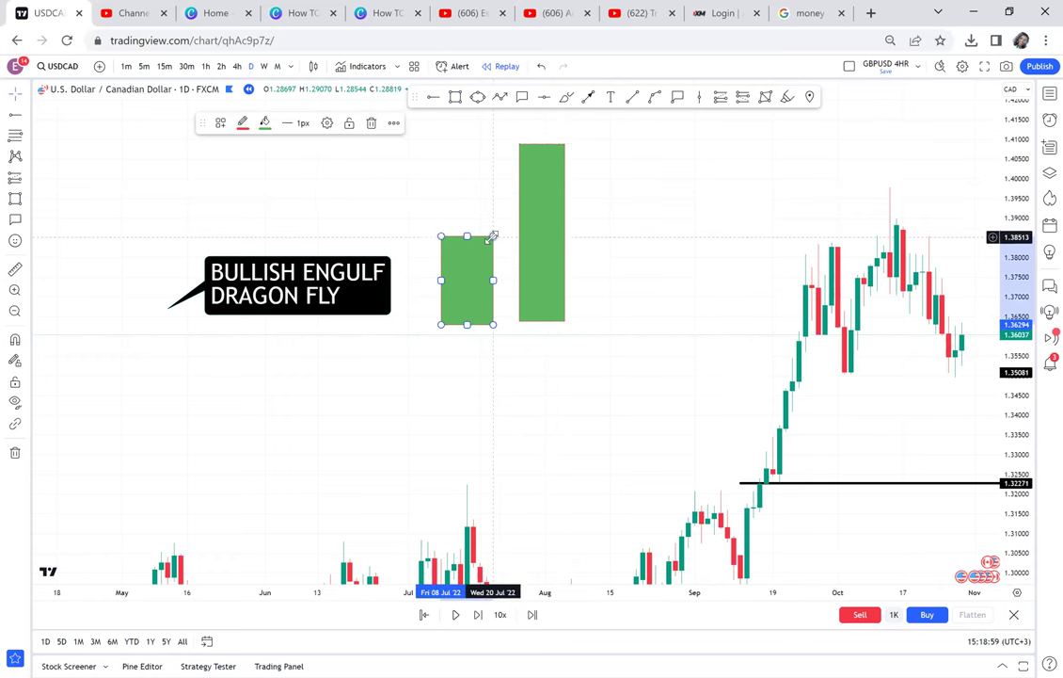
click(265, 124)
click(265, 162)
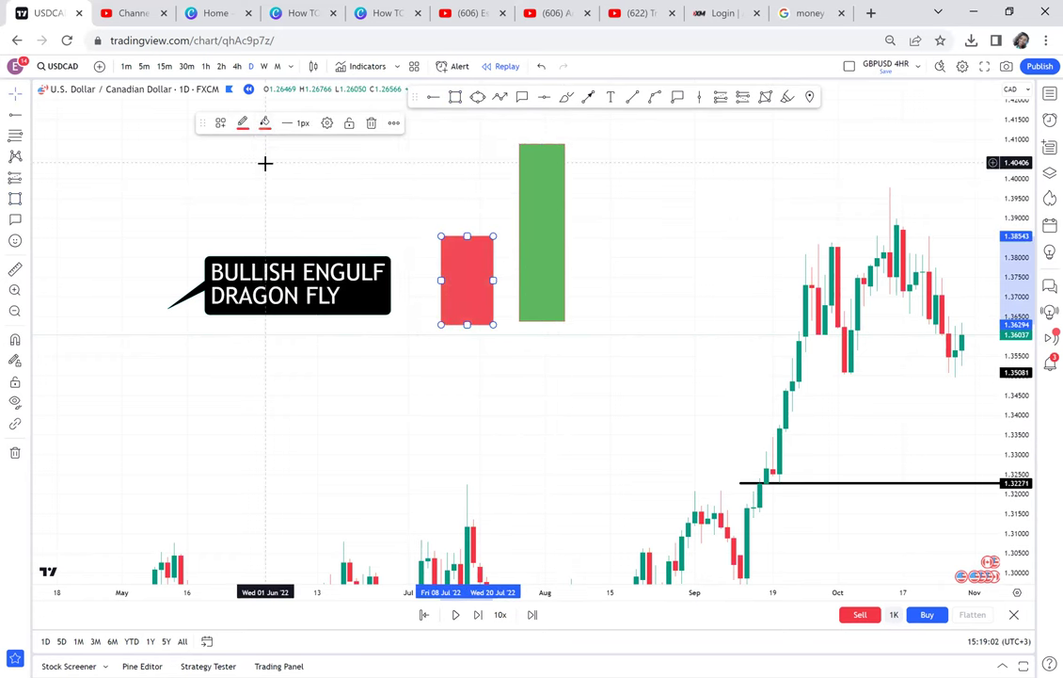
click(617, 214)
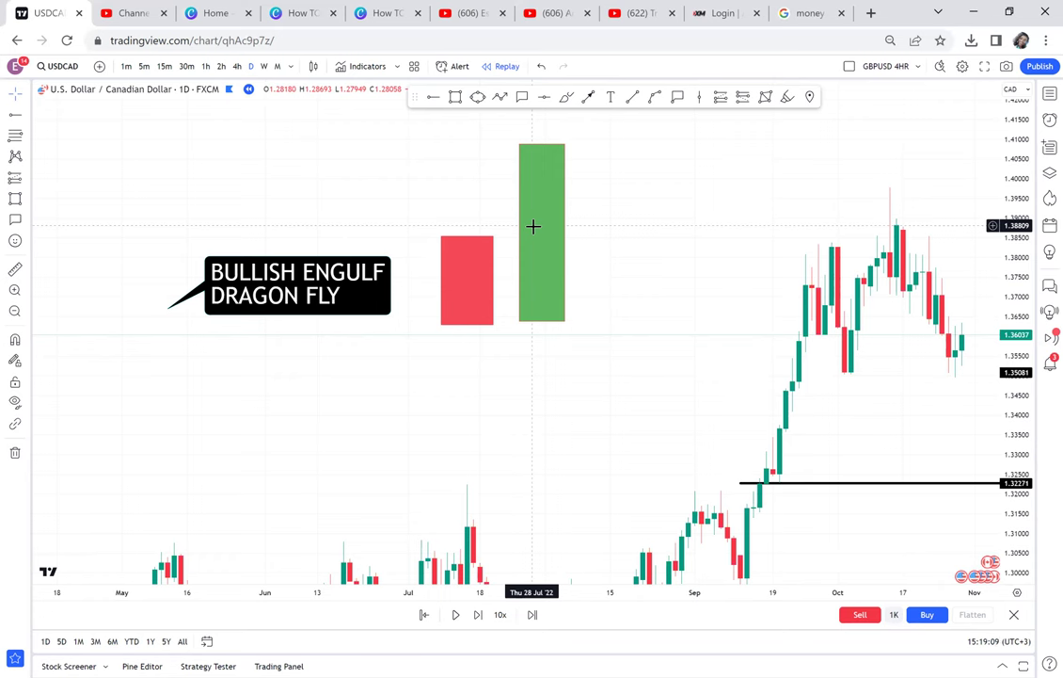
- Draw a thin, wide red candle body below the callout, from about 1.3490 to 1.3452
click(455, 97)
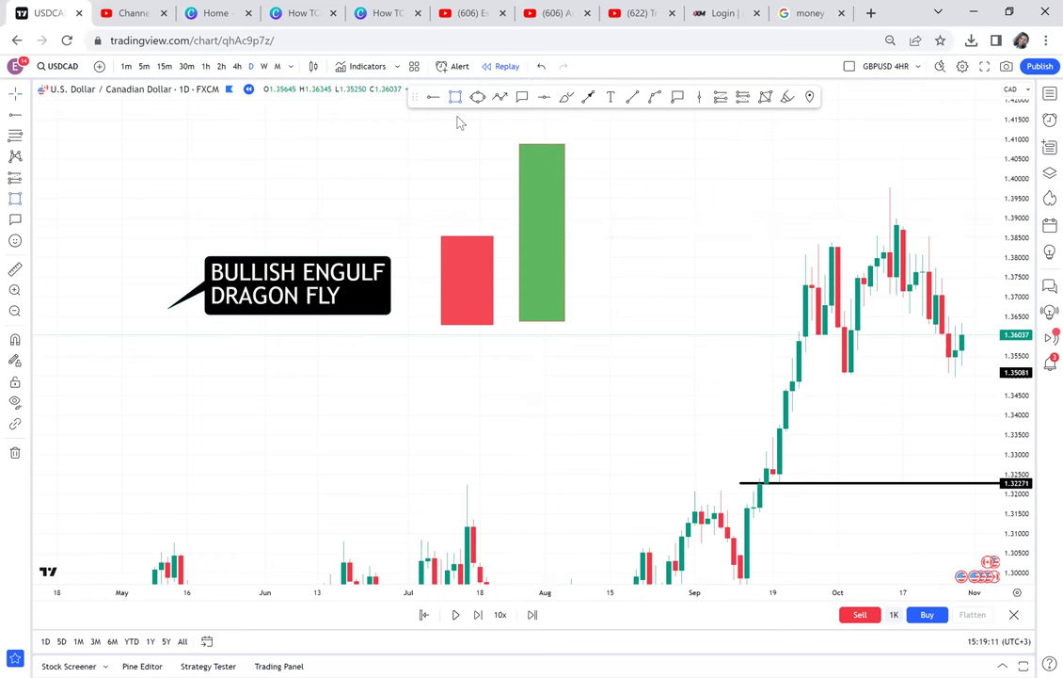
click(325, 381)
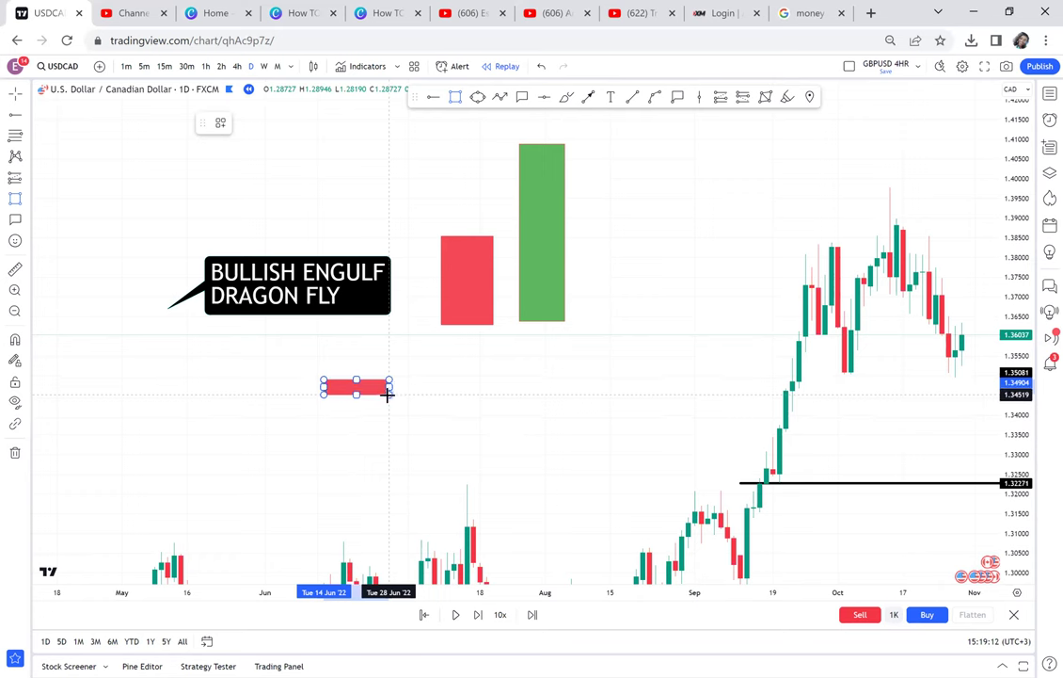
click(392, 393)
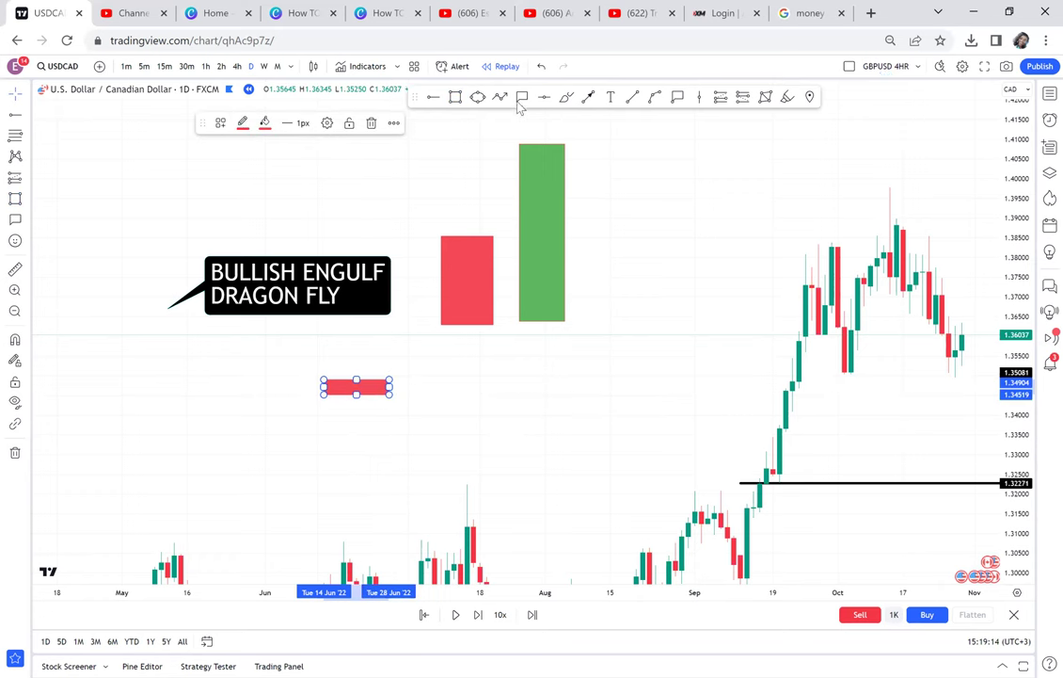
- Draw a long vertical lower wick from the thin red body with a trend line from about 1.3477 to 1.3067
click(632, 97)
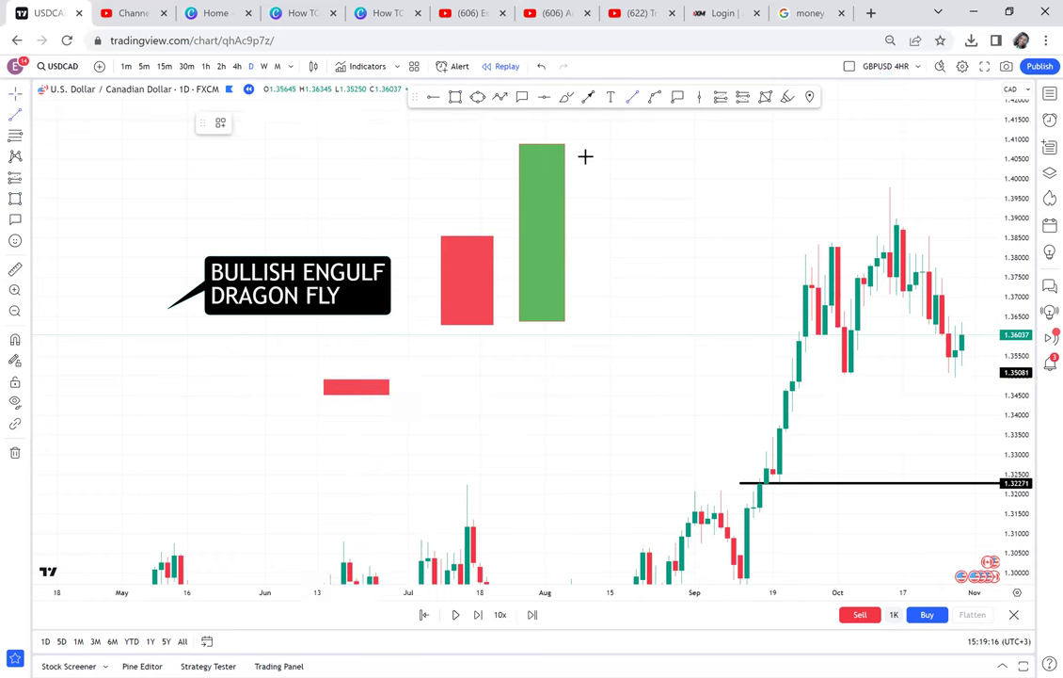
click(350, 384)
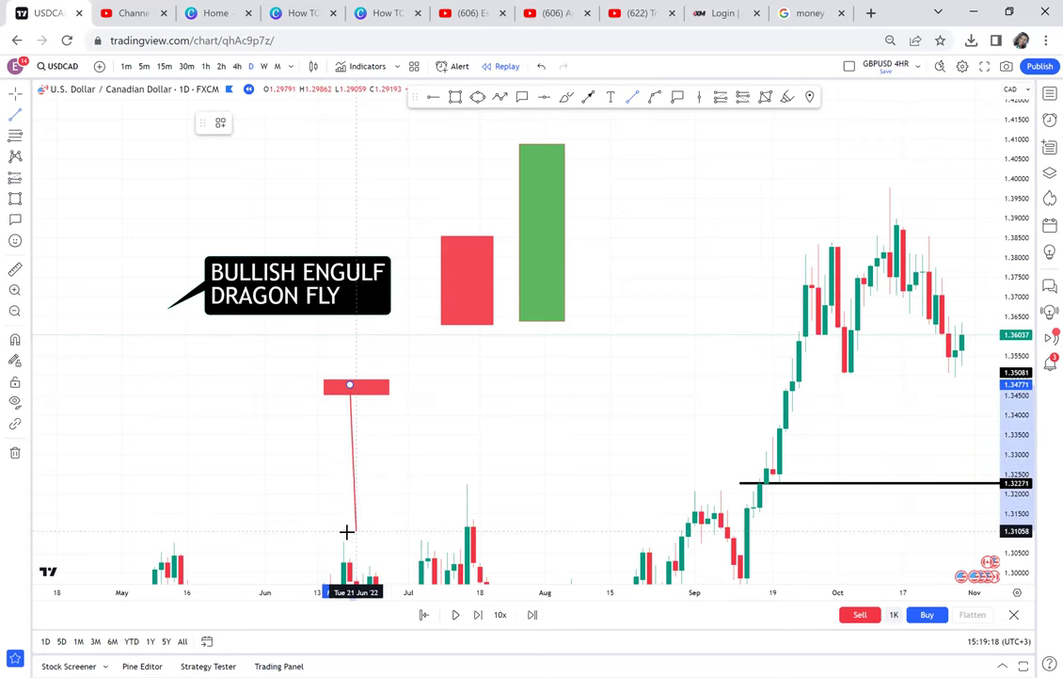
click(344, 534)
mouse_move(344, 535)
mouse_down()
mouse_move(342, 514)
mouse_move(347, 525)
mouse_up()
click(321, 362)
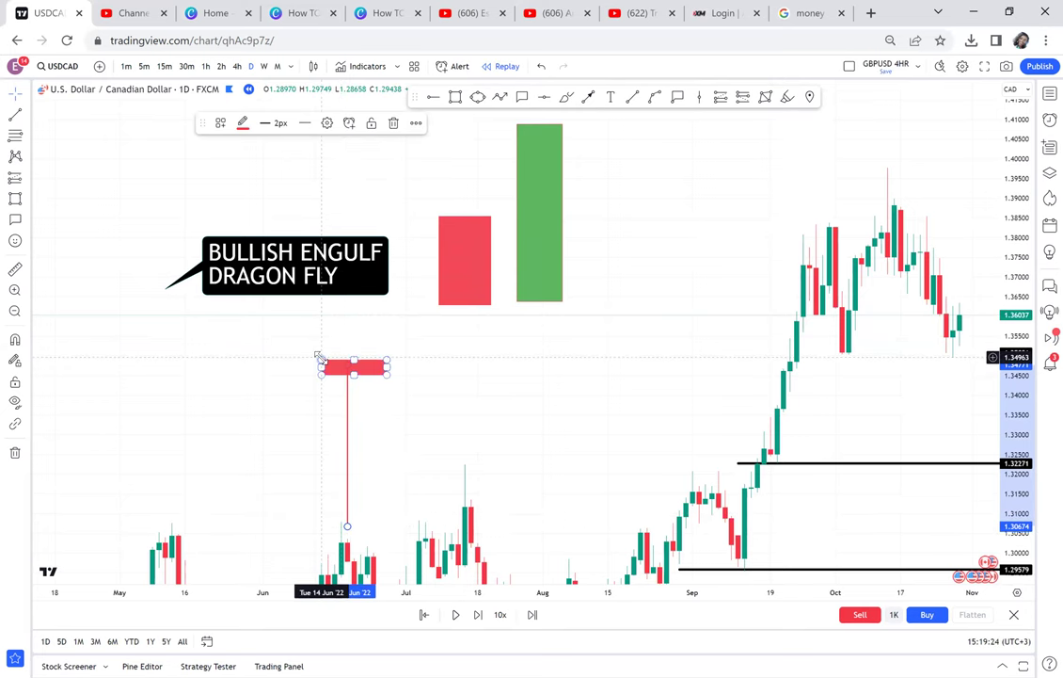
- Make the red dragonfly body wider and thinner, and draw a matching green body to its right, from about 1.3467 to 1.3455
drag(321, 363, 307, 369)
click(470, 376)
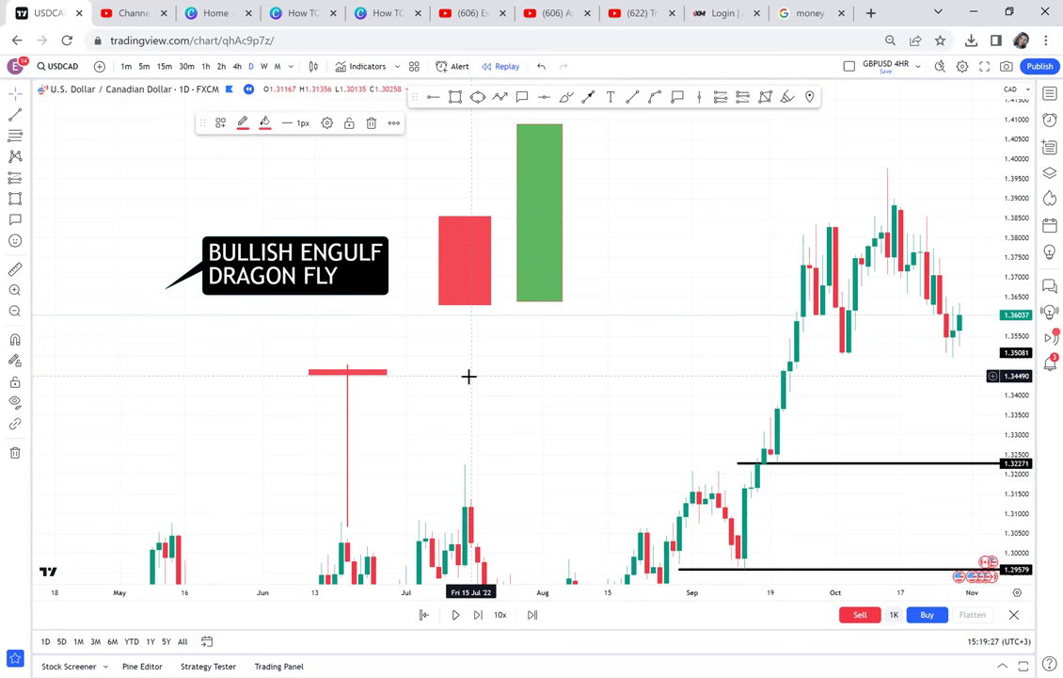
click(455, 98)
click(425, 368)
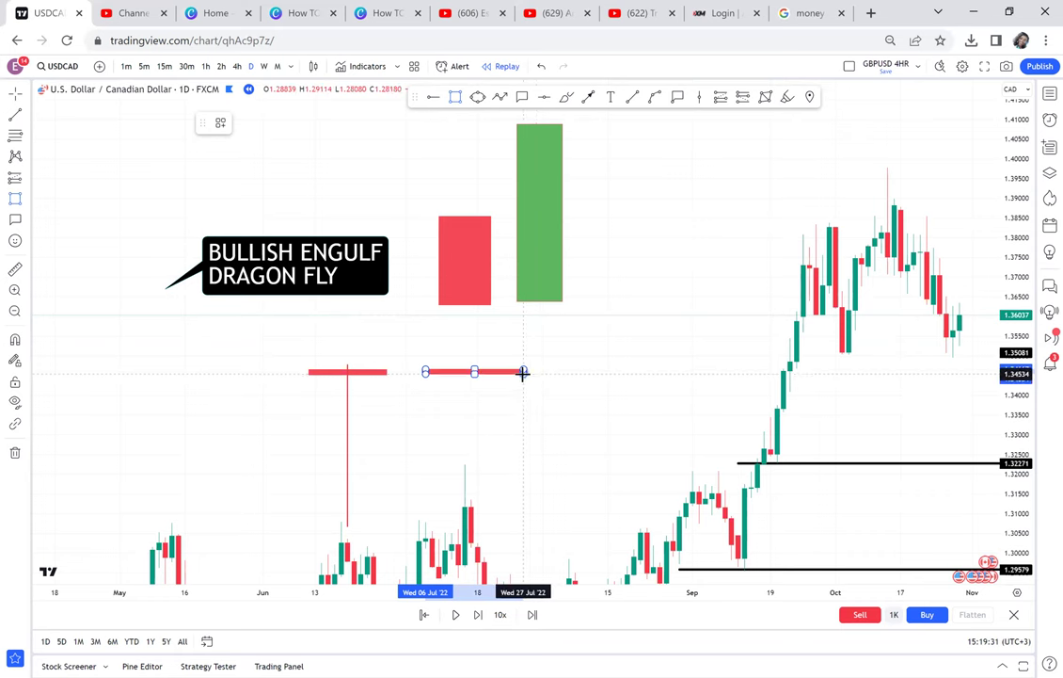
click(523, 372)
click(266, 126)
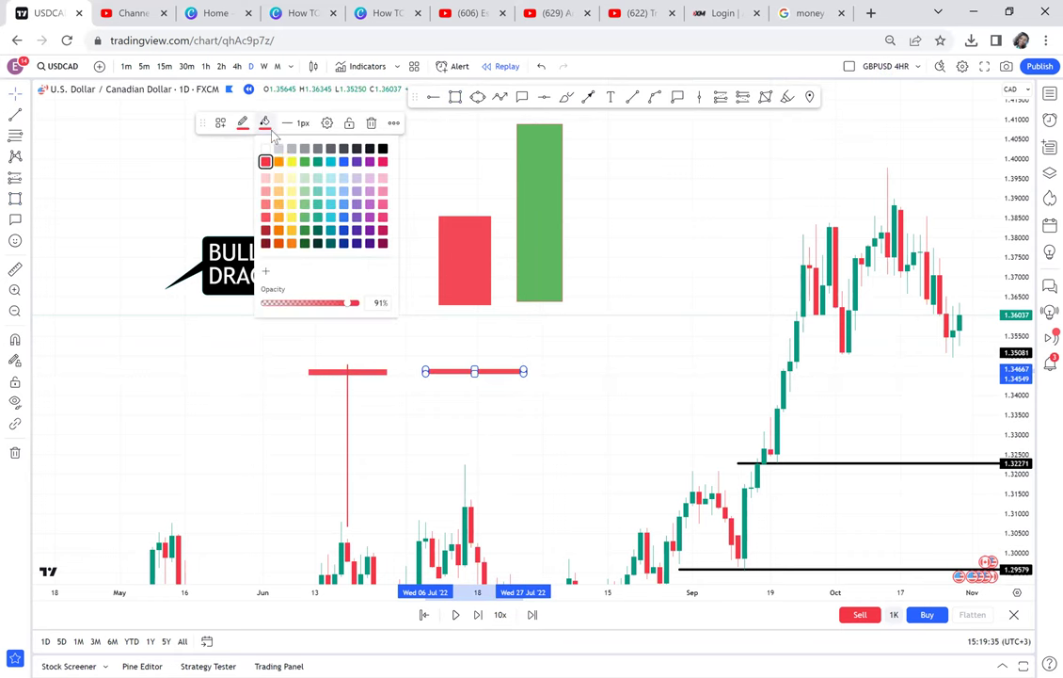
click(305, 161)
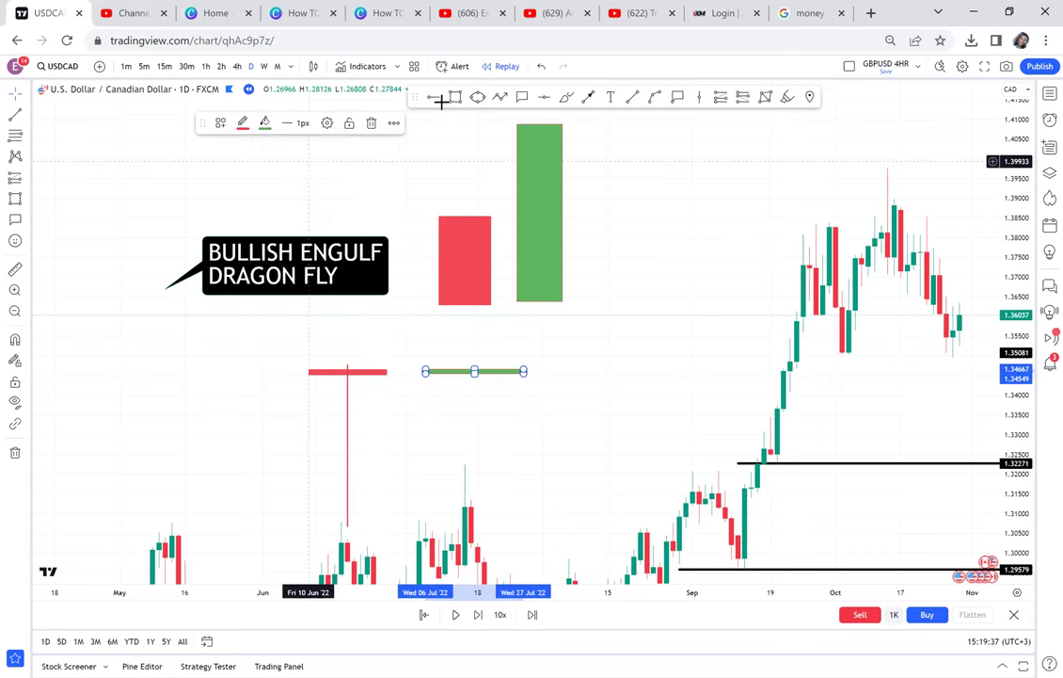
- Draw a vertical wick through the thin green body with a trend line from about 1.3508 to 1.3107, and color it green
click(608, 154)
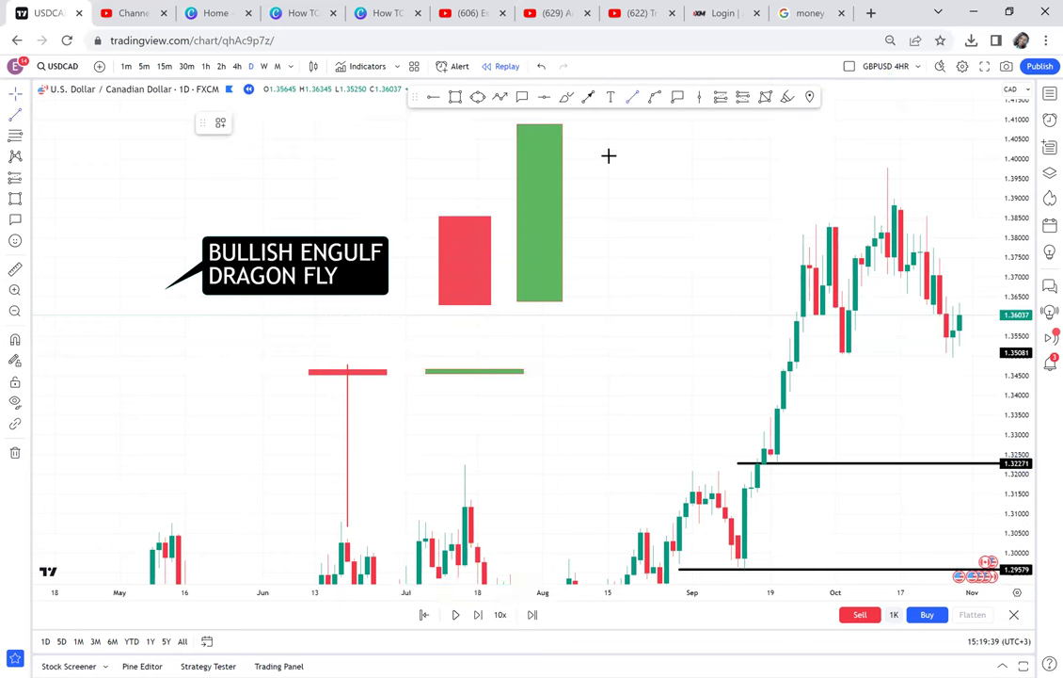
click(472, 510)
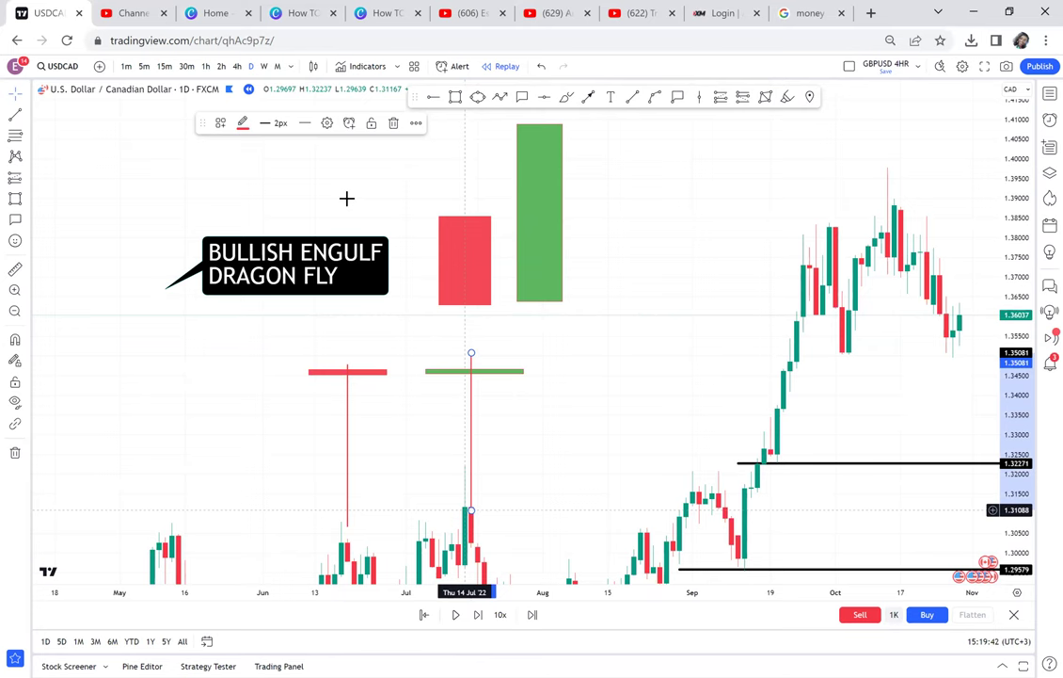
click(243, 123)
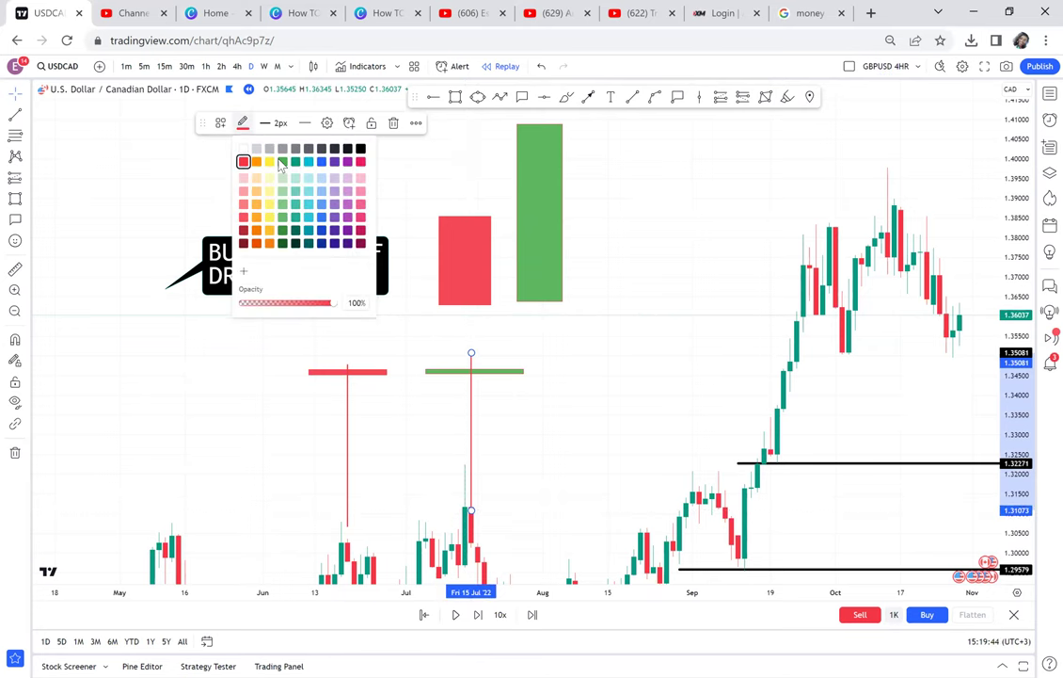
click(281, 163)
- Move the start of the horizontal ray under the September low to 24 August 2022 at about 1.2968
drag(621, 310, 617, 100)
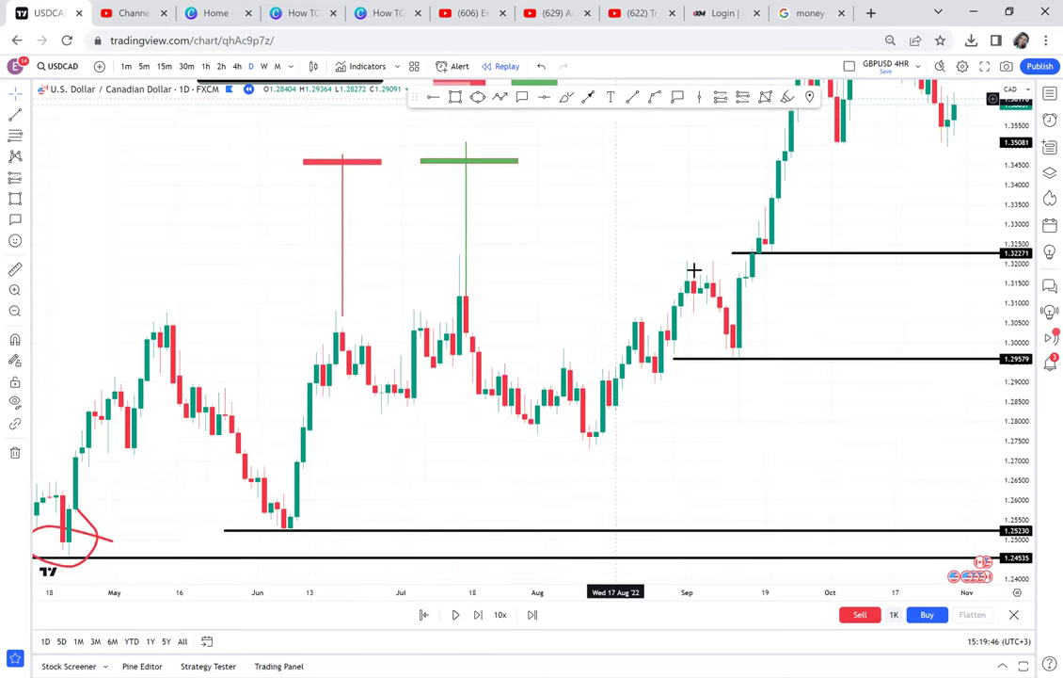
drag(791, 376, 546, 399)
drag(1026, 502, 945, 268)
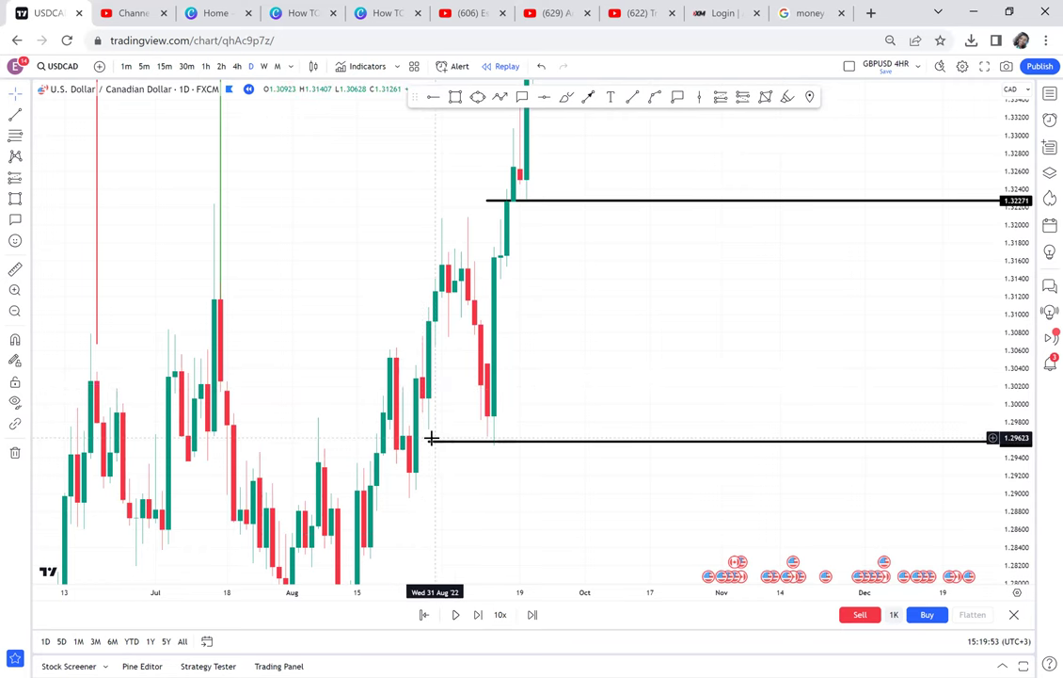
drag(431, 440, 402, 433)
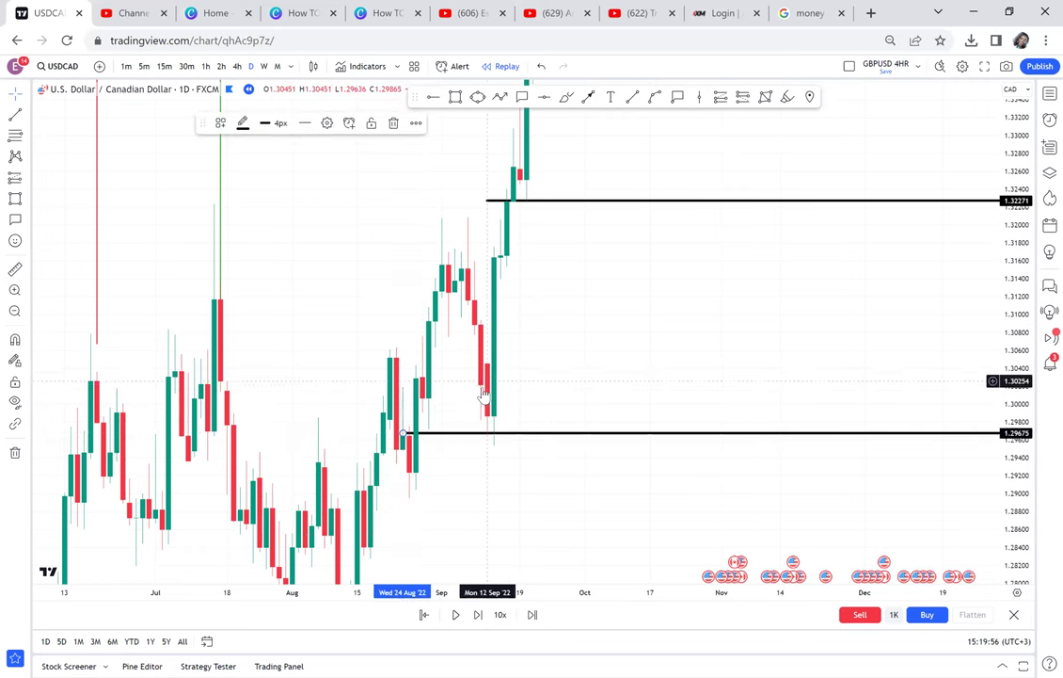
- Brush a circle around the mid-September bullish engulfing candles, an arc beside the late-August rise, and an underline below the late-August low
click(566, 97)
mouse_move(535, 267)
mouse_down()
mouse_move(520, 254)
mouse_move(473, 271)
mouse_move(472, 406)
mouse_move(515, 428)
mouse_move(534, 398)
mouse_move(531, 278)
mouse_move(568, 162)
mouse_up()
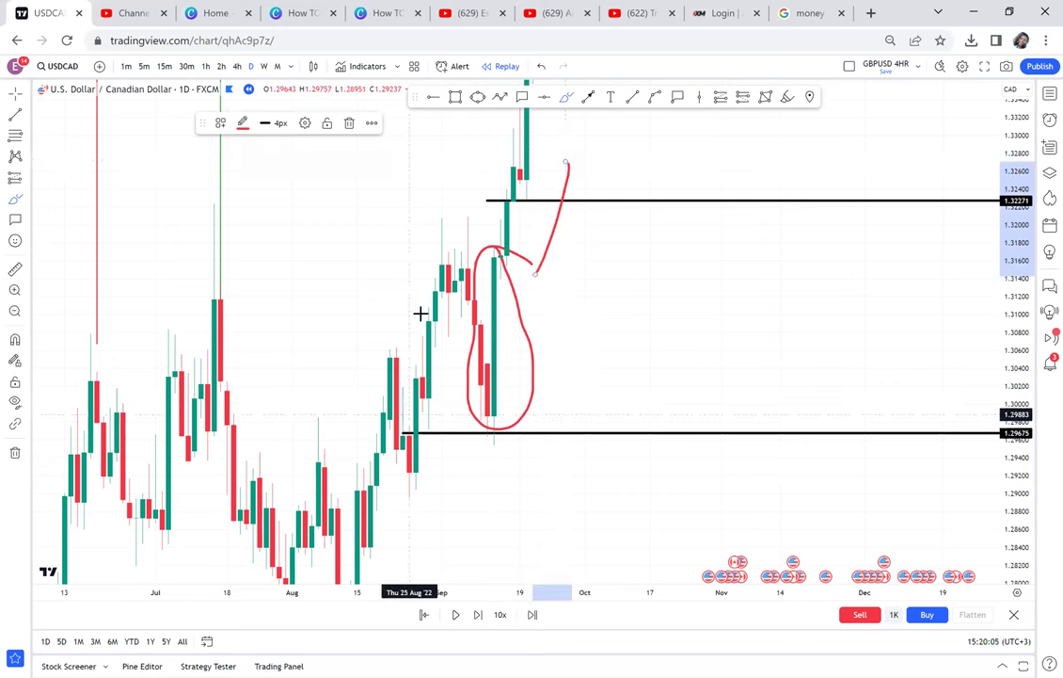
drag(421, 314, 412, 414)
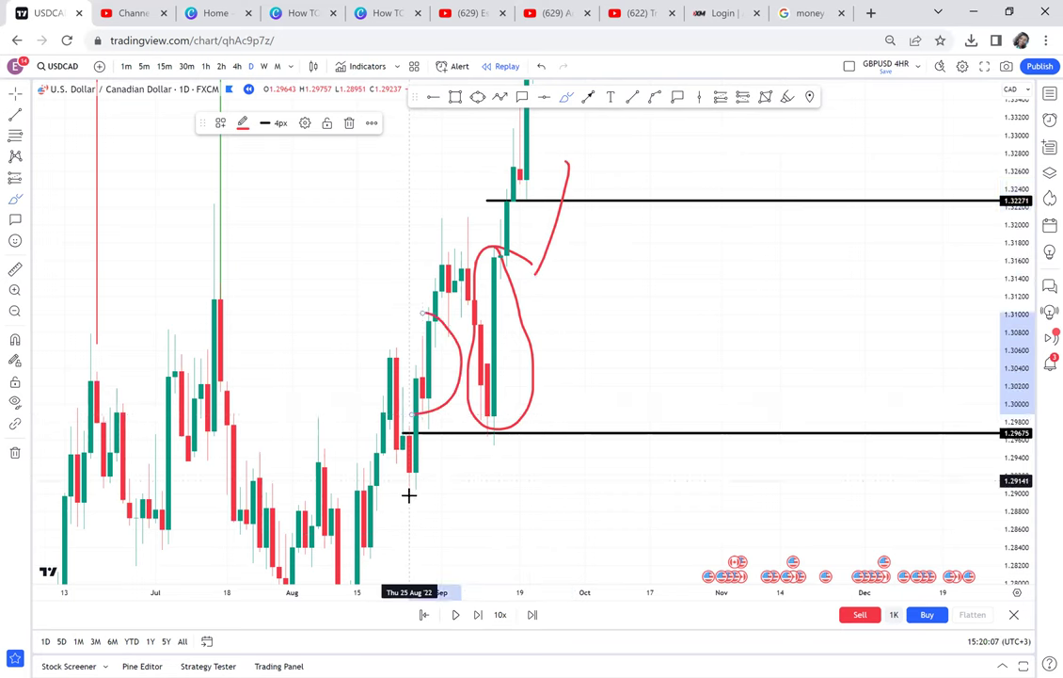
drag(379, 496, 454, 496)
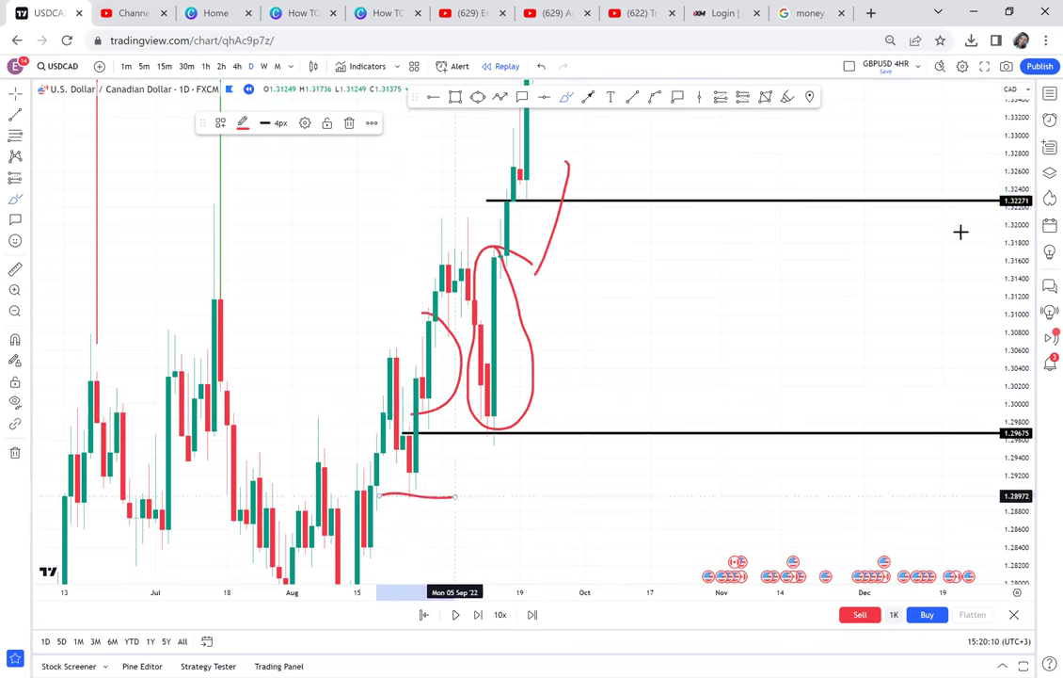
- Place a horizontal ray at about 1.2844 starting from 23 June 2022, along the late-June and early-July lows
drag(1014, 167, 1011, 333)
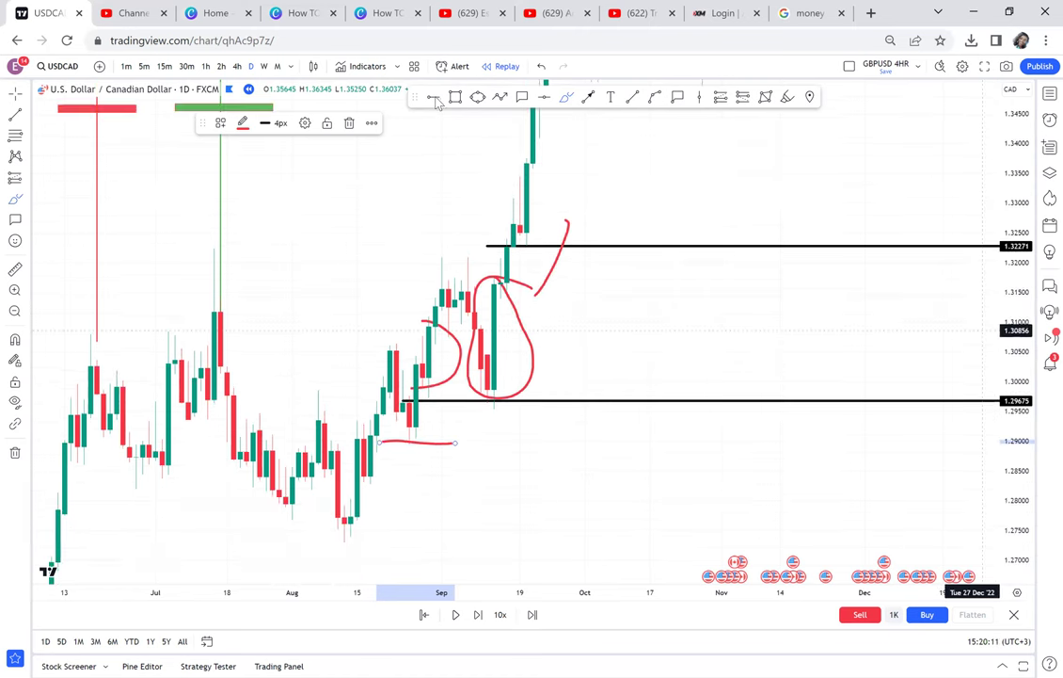
click(410, 184)
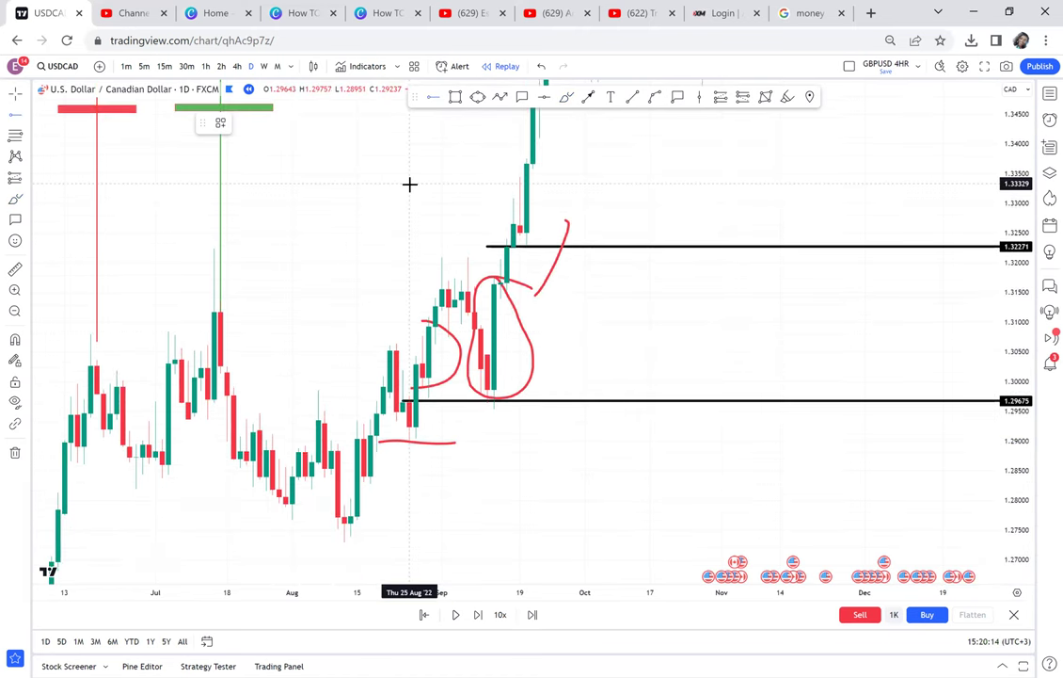
drag(463, 575, 644, 428)
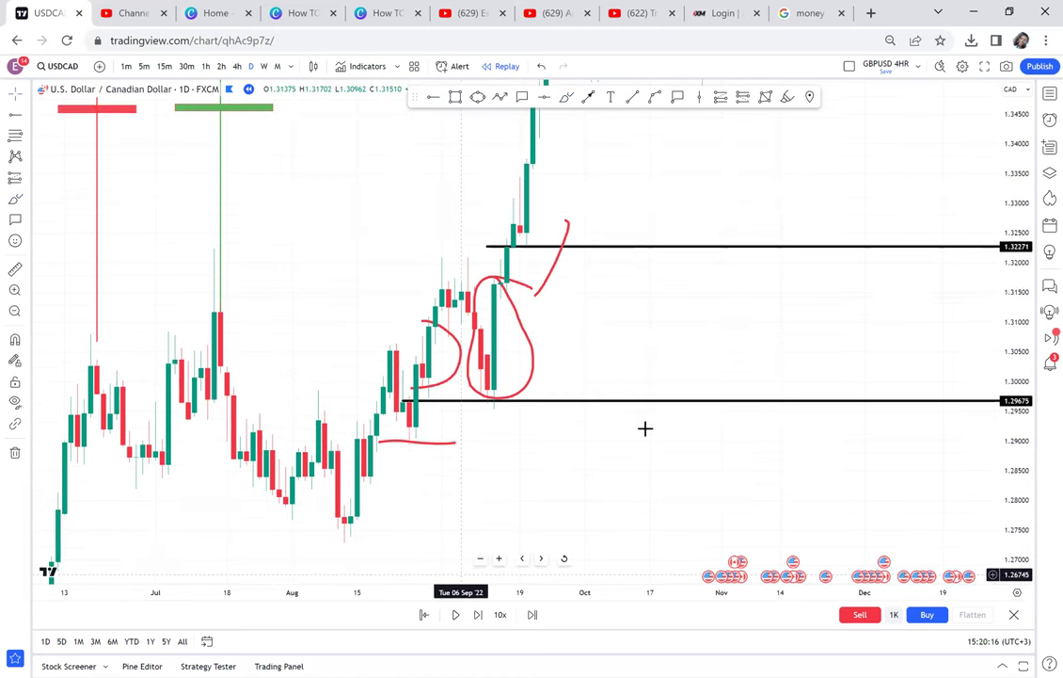
drag(414, 422, 520, 463)
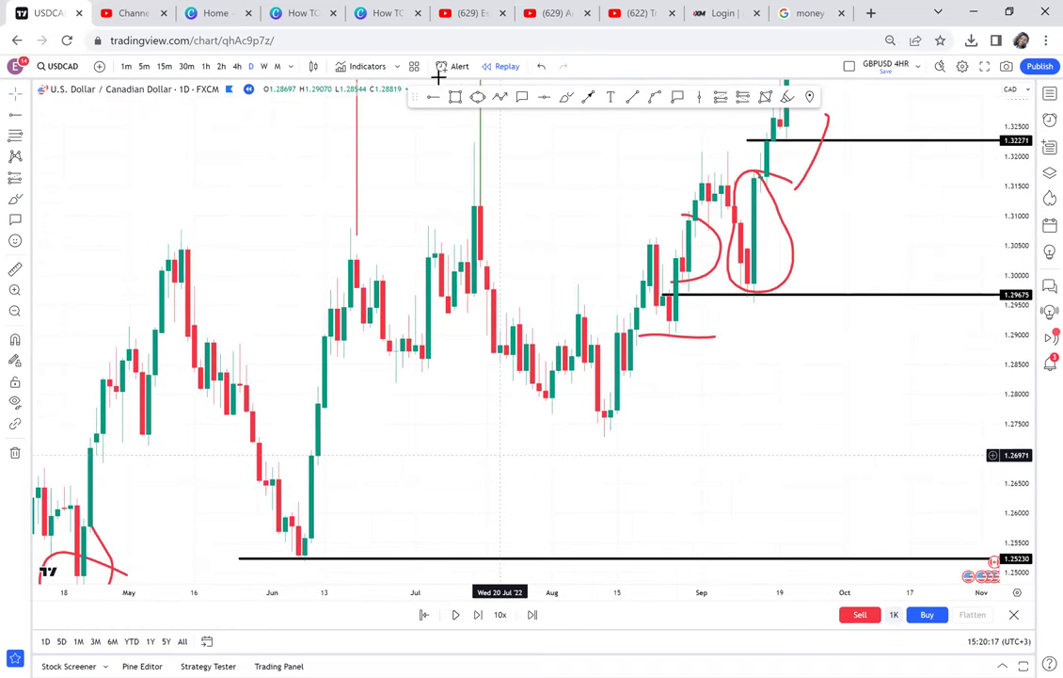
click(398, 376)
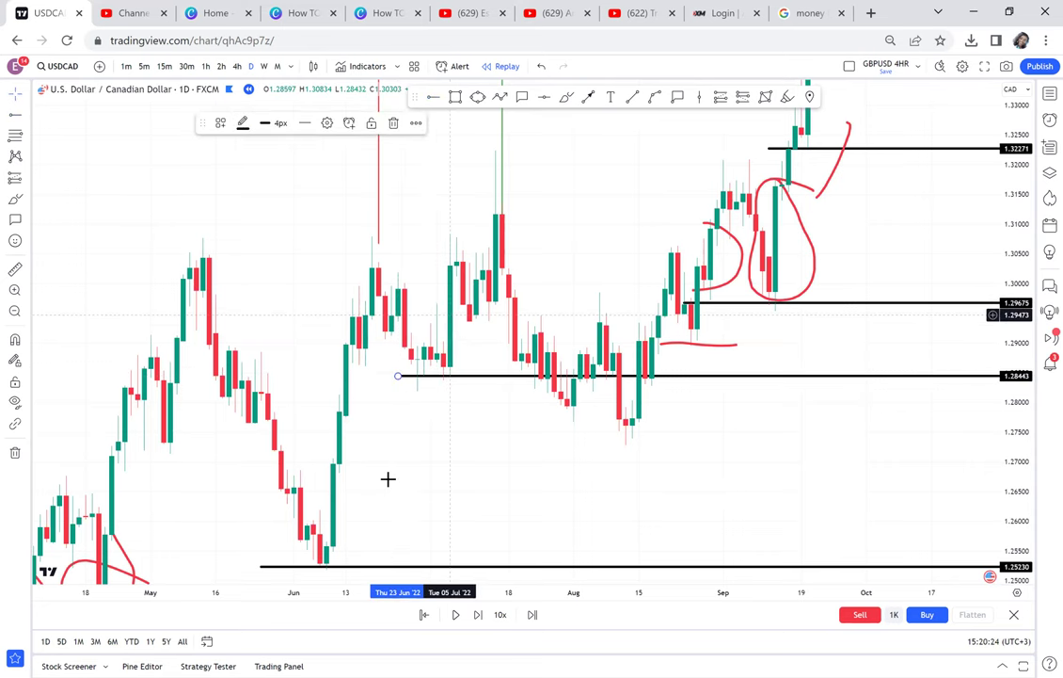
- Delete the freehand circle around the January 2022 lows on the 1.24535 support ray
drag(403, 471, 649, 375)
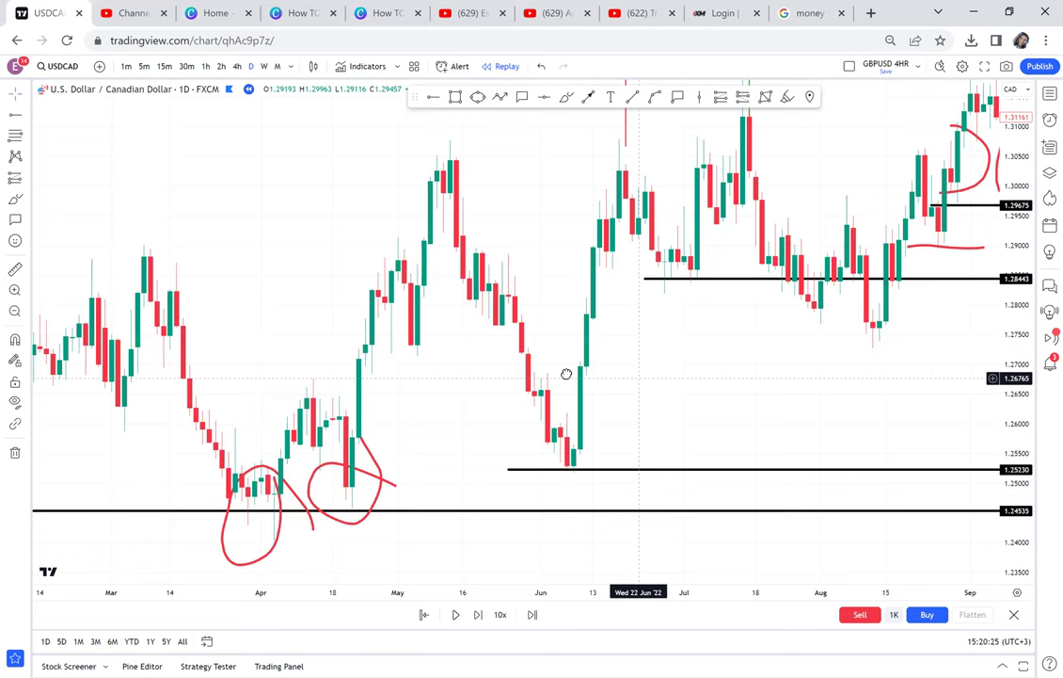
drag(451, 449, 566, 373)
drag(281, 481, 470, 428)
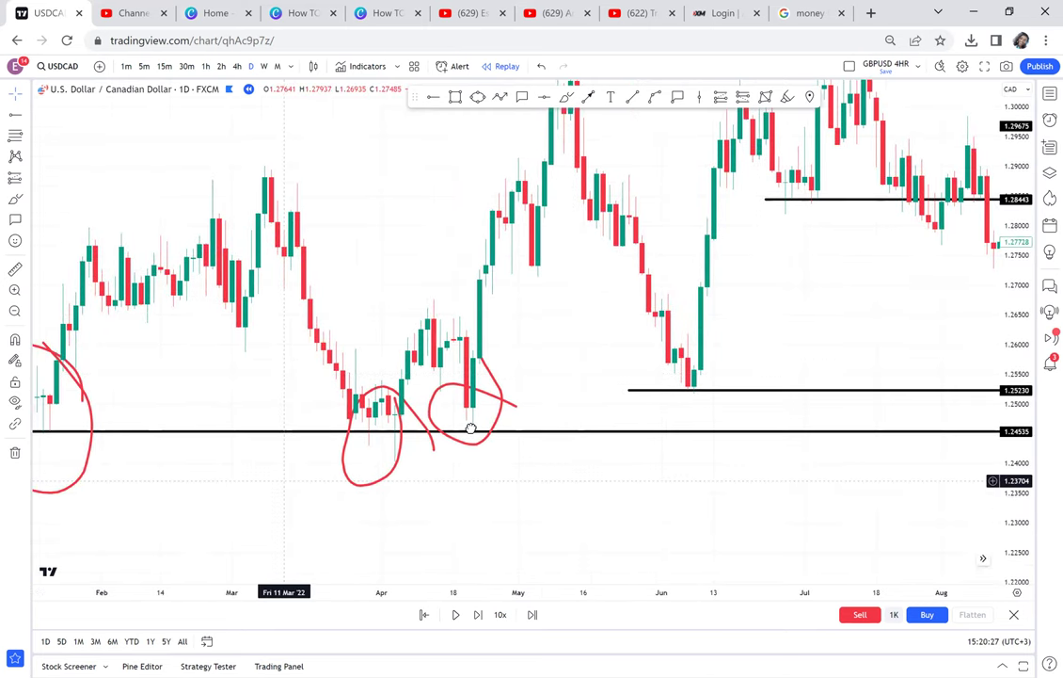
scroll(471, 428, left, 3)
scroll(629, 406, left, 2)
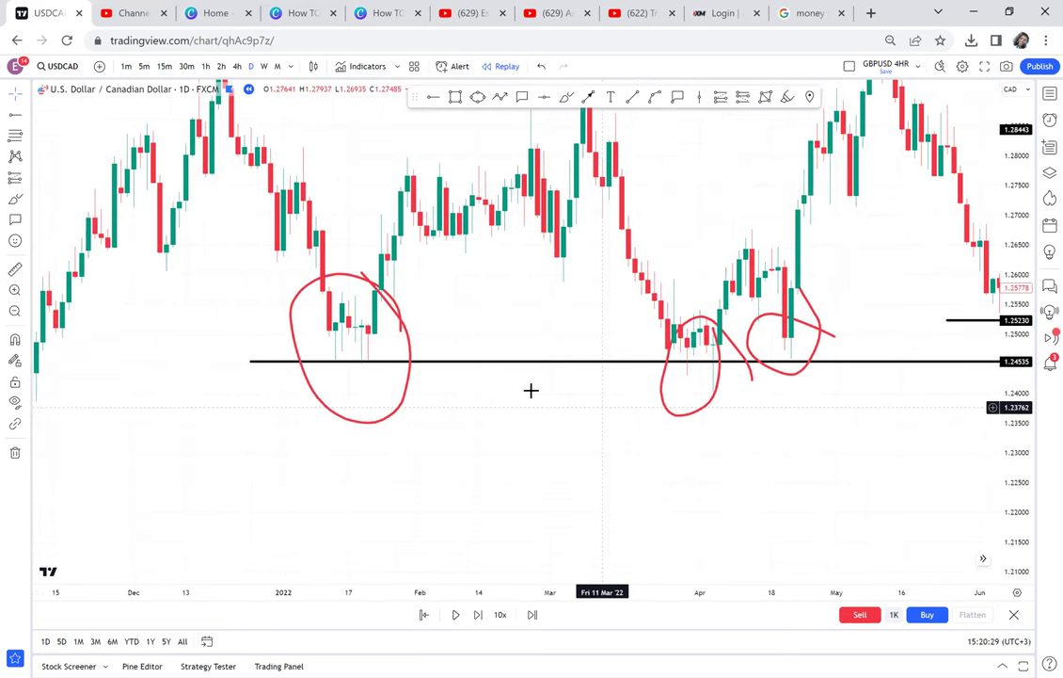
scroll(531, 389, left, 1)
scroll(486, 325, up, 1)
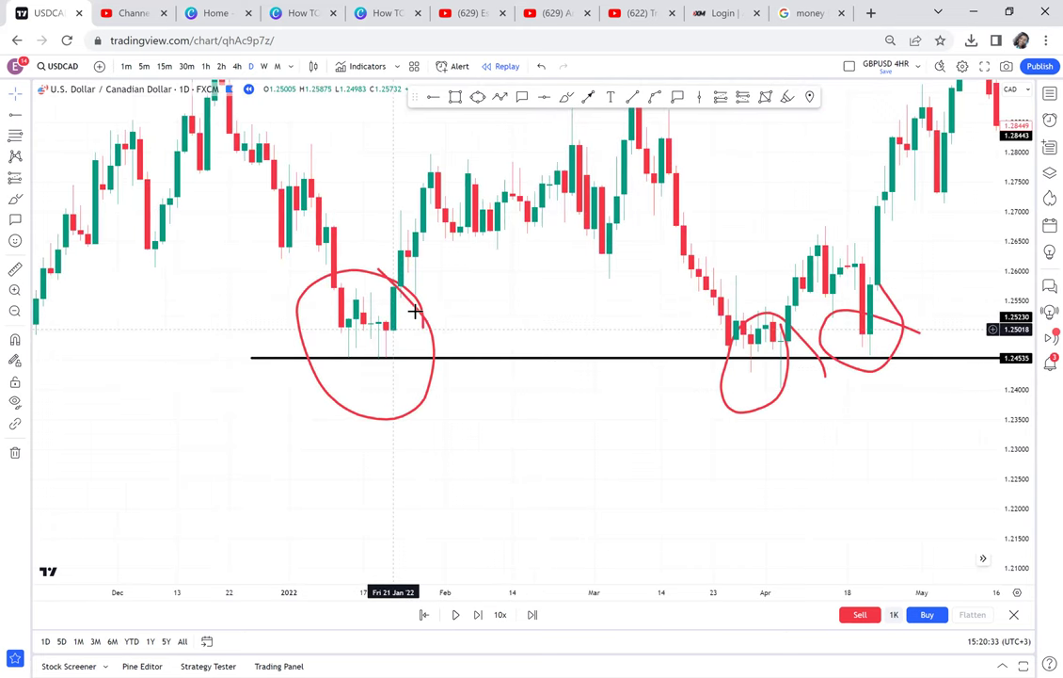
click(418, 310)
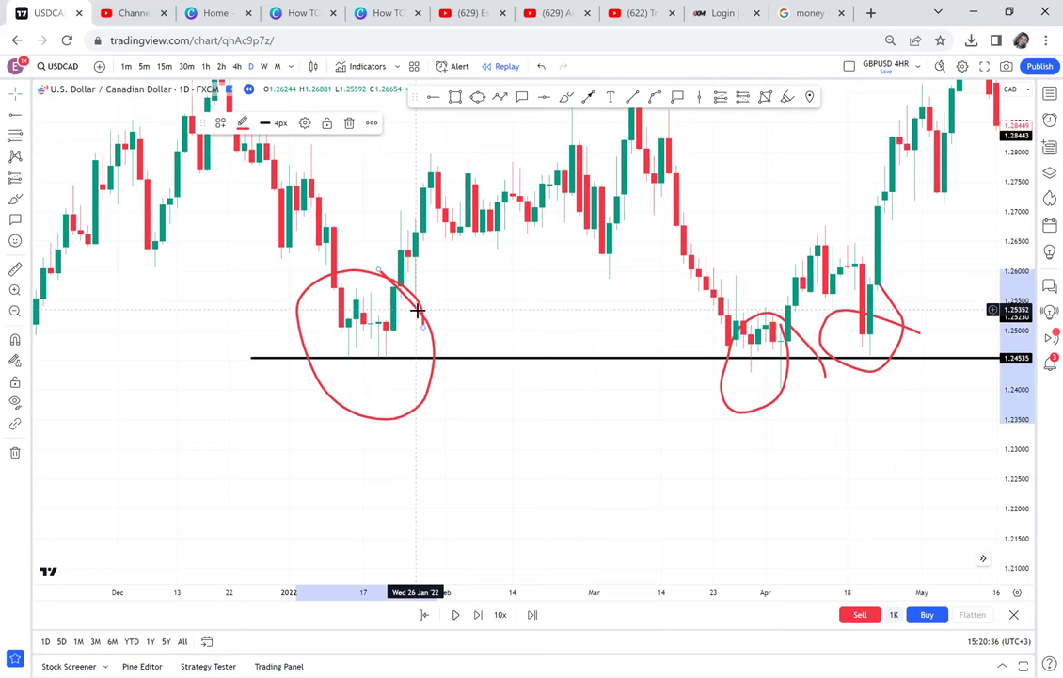
key(Delete)
- Draw an arrow from about 1.2419 on 10 January 2022 up to about 1.2485 at the 19 January dragonfly candle
scroll(433, 292, up, 2)
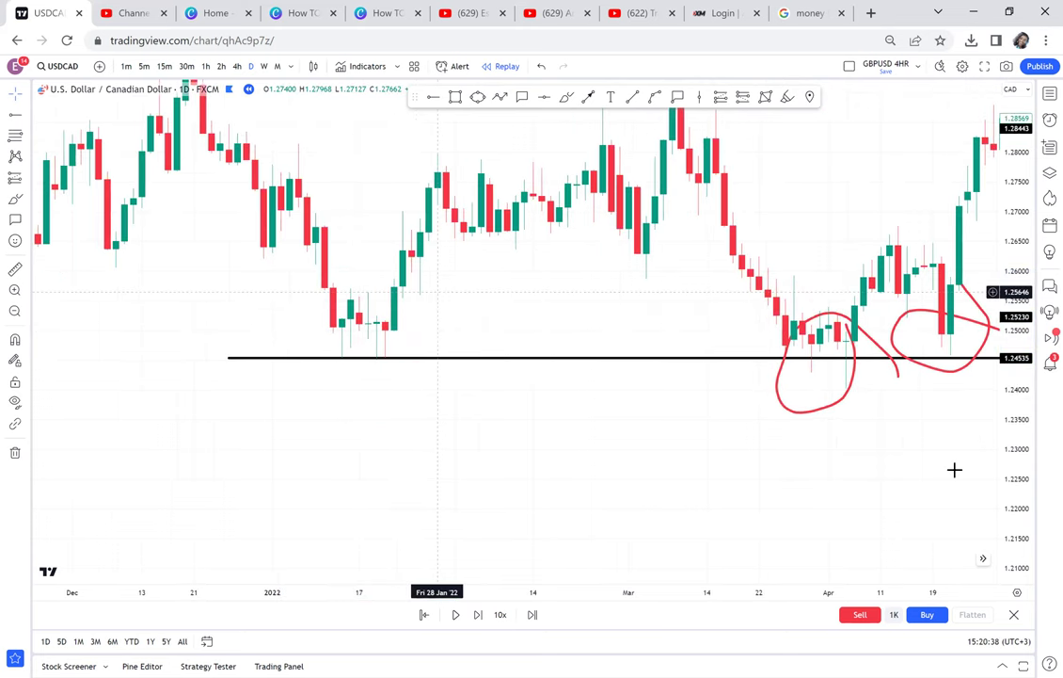
scroll(437, 292, up, 2)
drag(1012, 353, 997, 179)
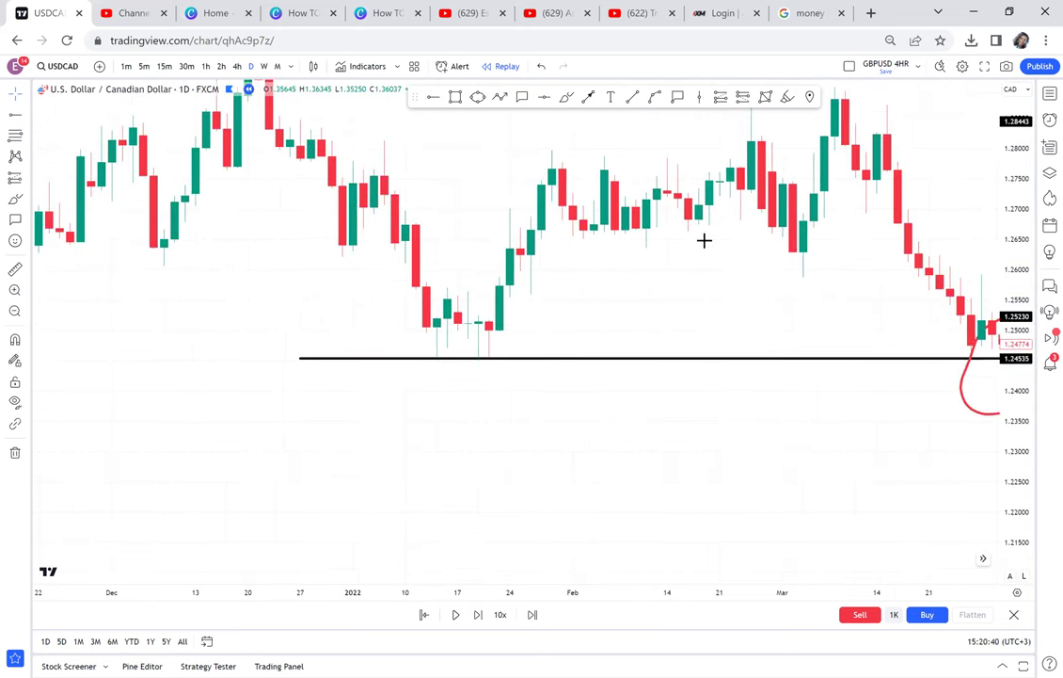
scroll(790, 354, up, 1)
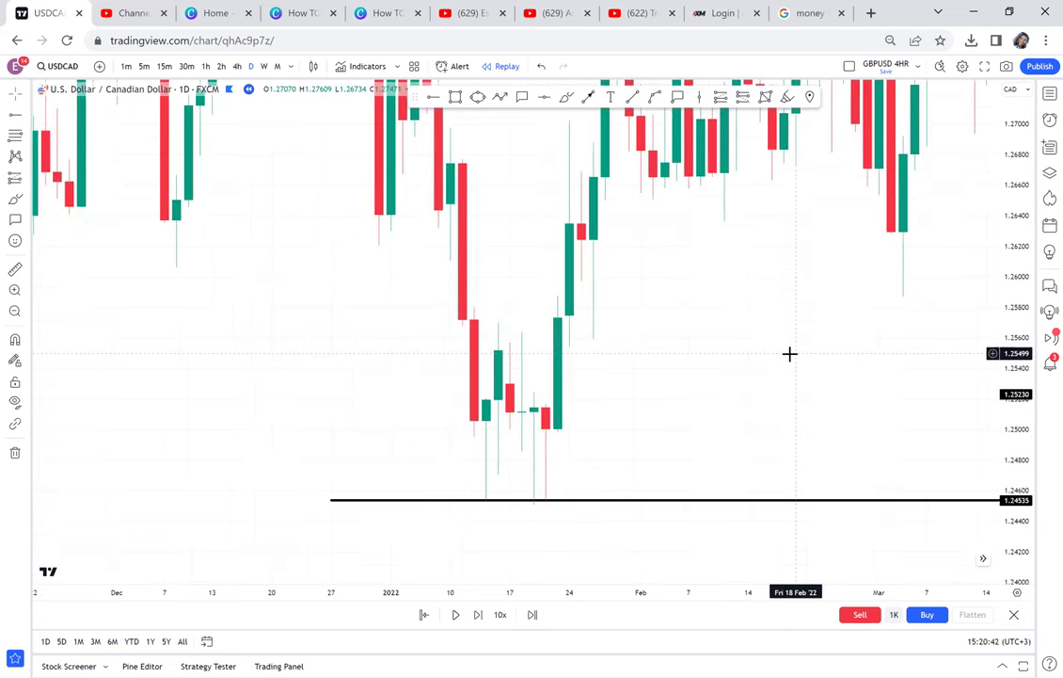
scroll(790, 354, right, 2)
scroll(782, 262, down, 2)
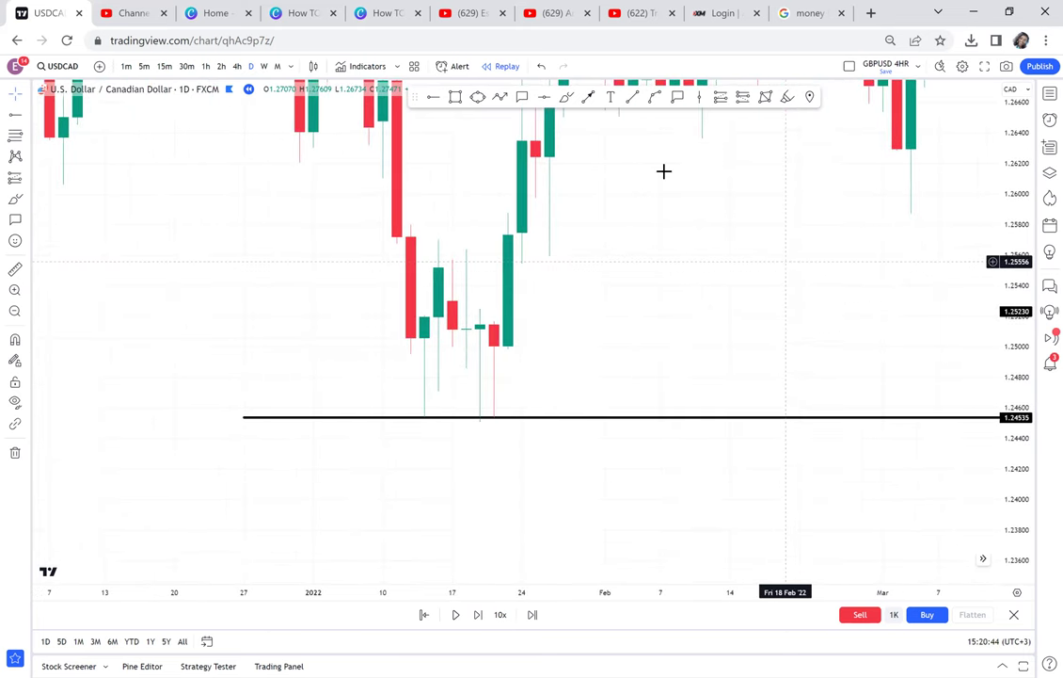
scroll(664, 171, up, 1)
click(589, 98)
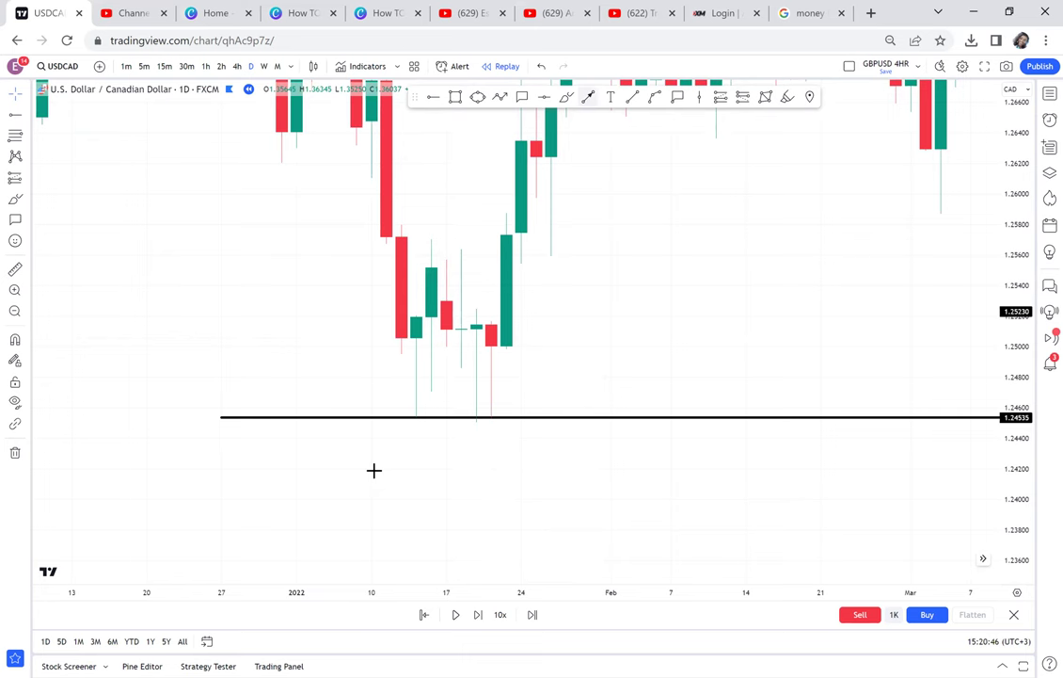
click(372, 470)
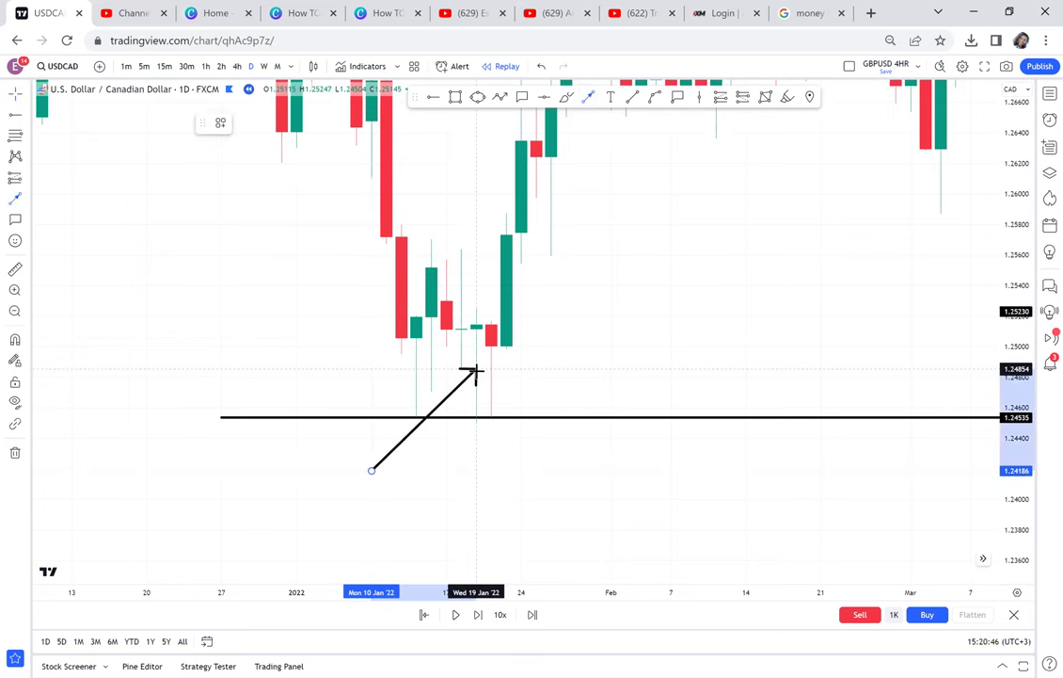
click(476, 372)
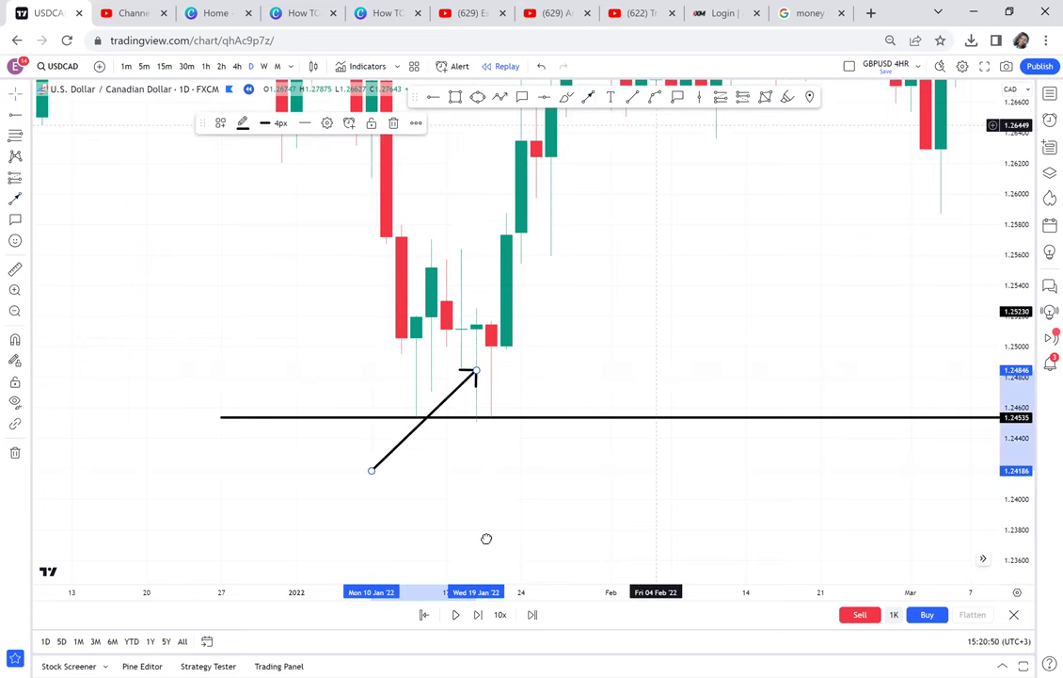
- Shift the arrow's head to the 18 January 2022 candle at about 1.2486
drag(487, 538, 594, 328)
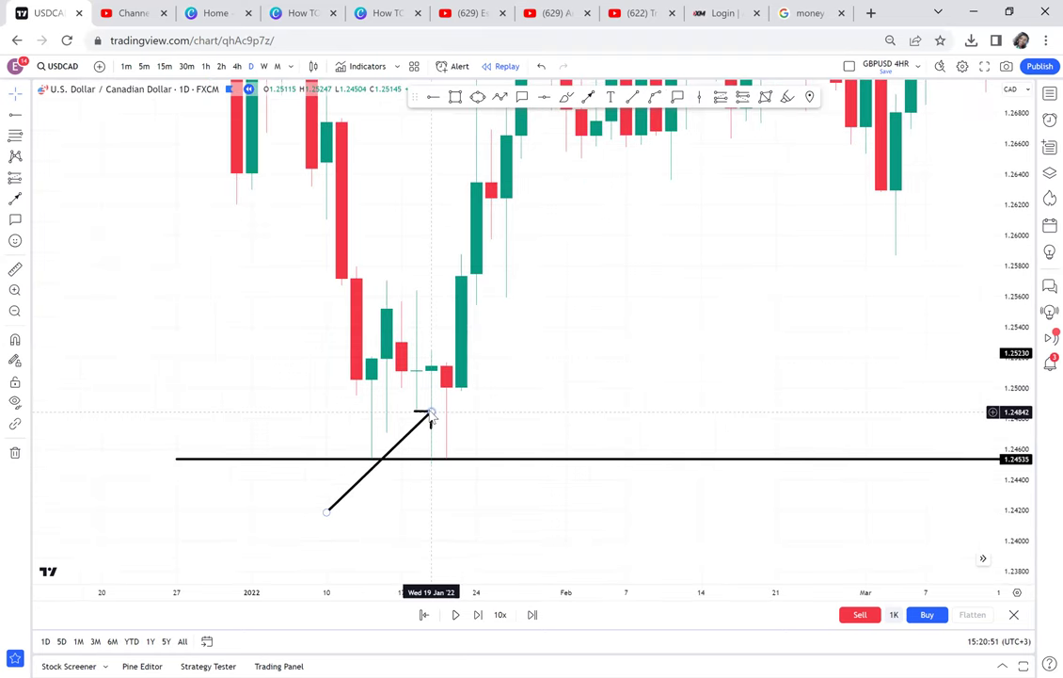
drag(419, 412, 431, 413)
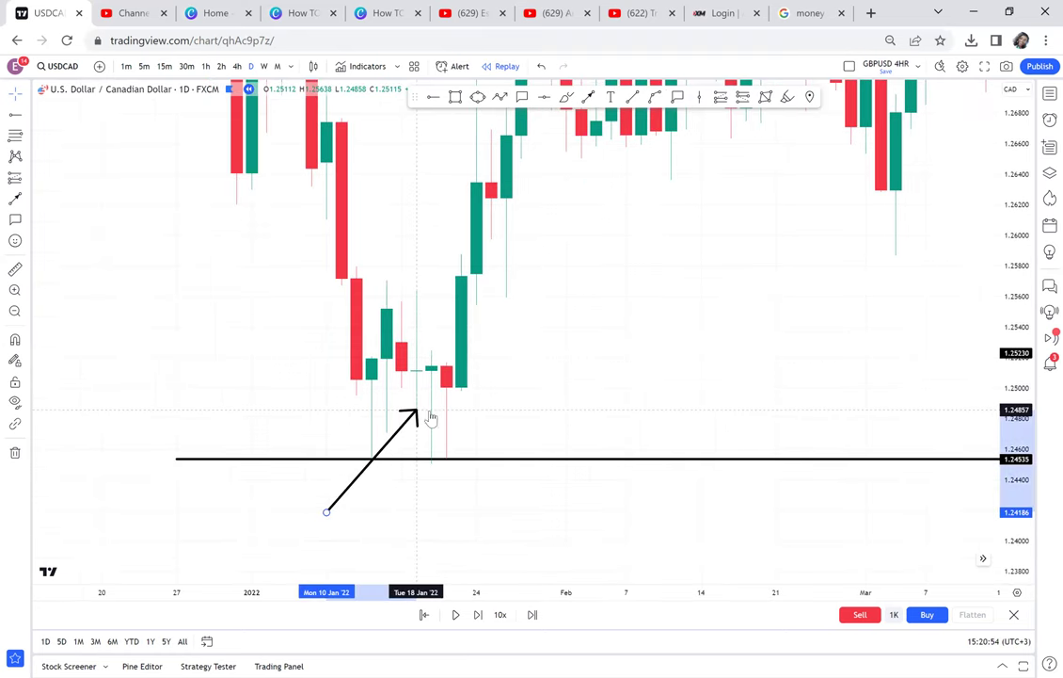
click(769, 346)
- Delete the freehand circle around the late March to early April 2022 lows on the support ray
drag(668, 393, 369, 265)
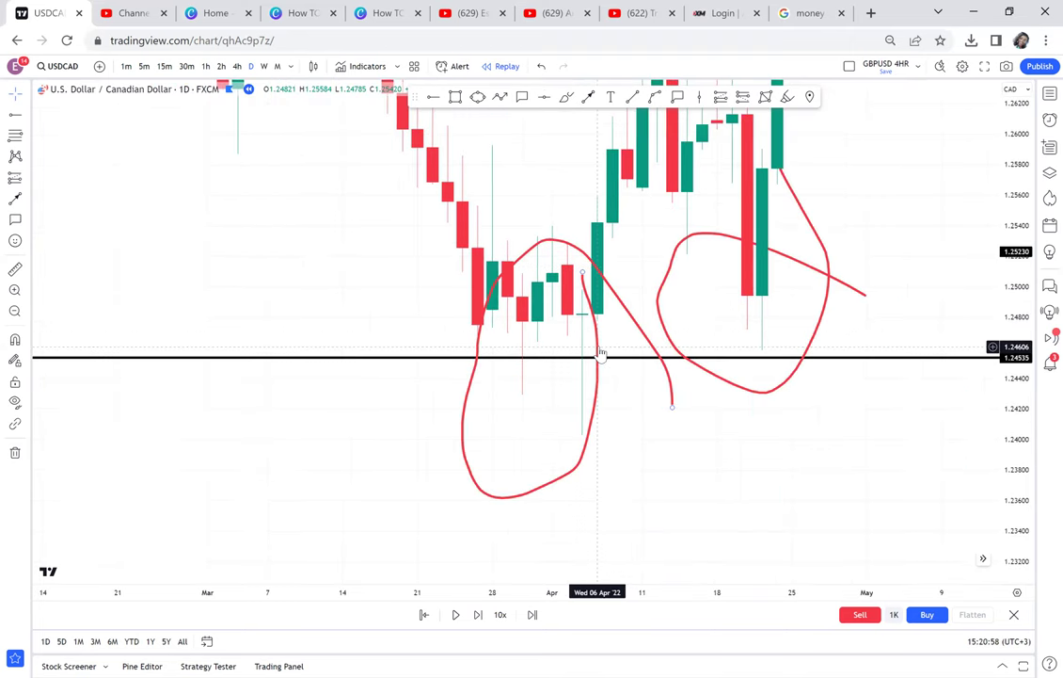
click(598, 350)
key(Delete)
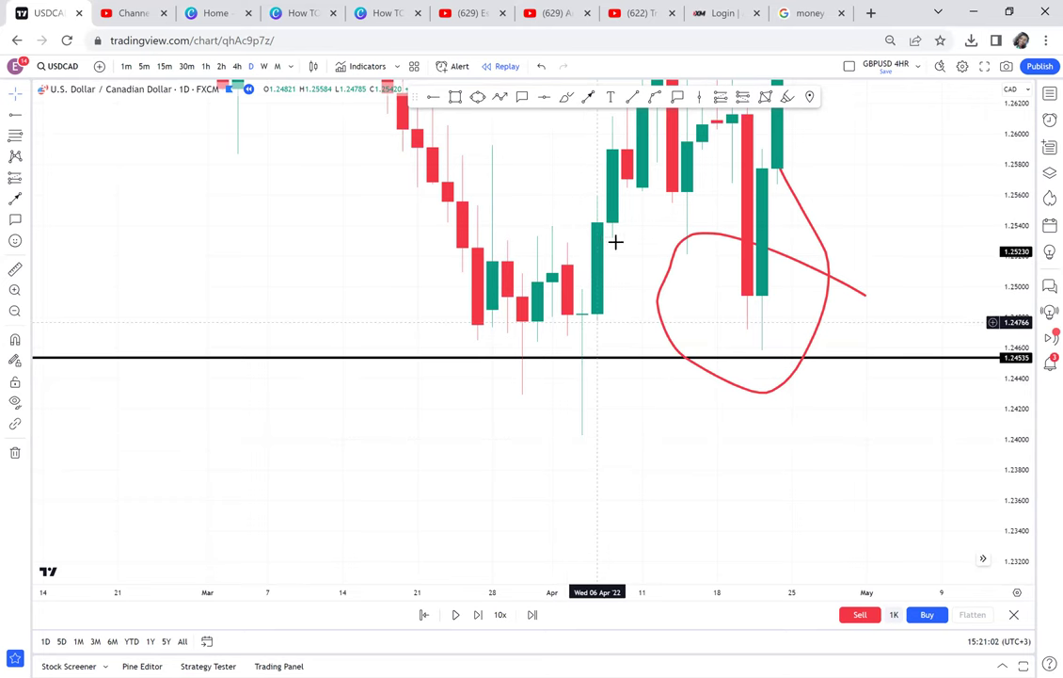
drag(624, 242, 516, 495)
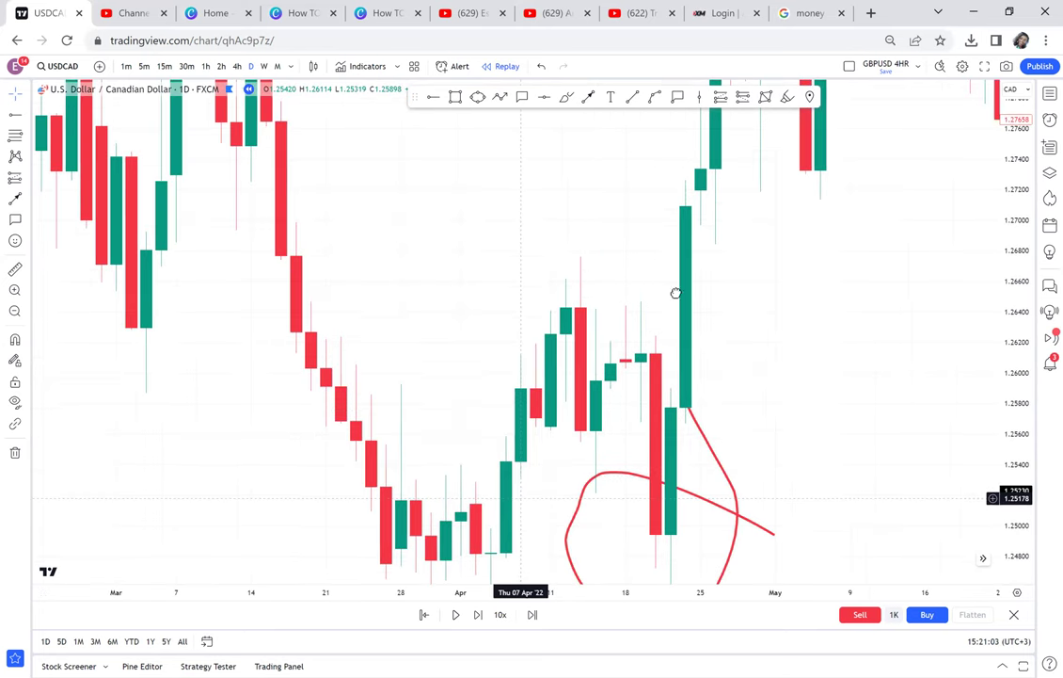
- Draw an arrow from about 1.2476 on 22 July 2021 to the 15 July 2021 candle at about 1.2485
drag(676, 293, 704, 253)
drag(282, 314, 349, 302)
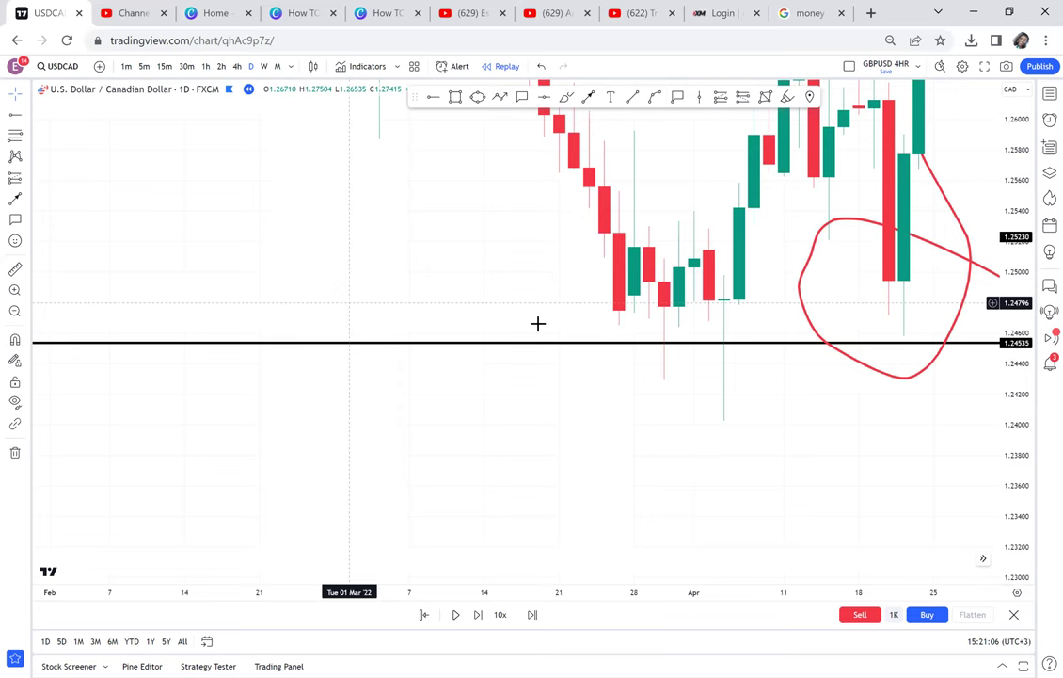
drag(537, 323, 733, 378)
drag(534, 361, 878, 313)
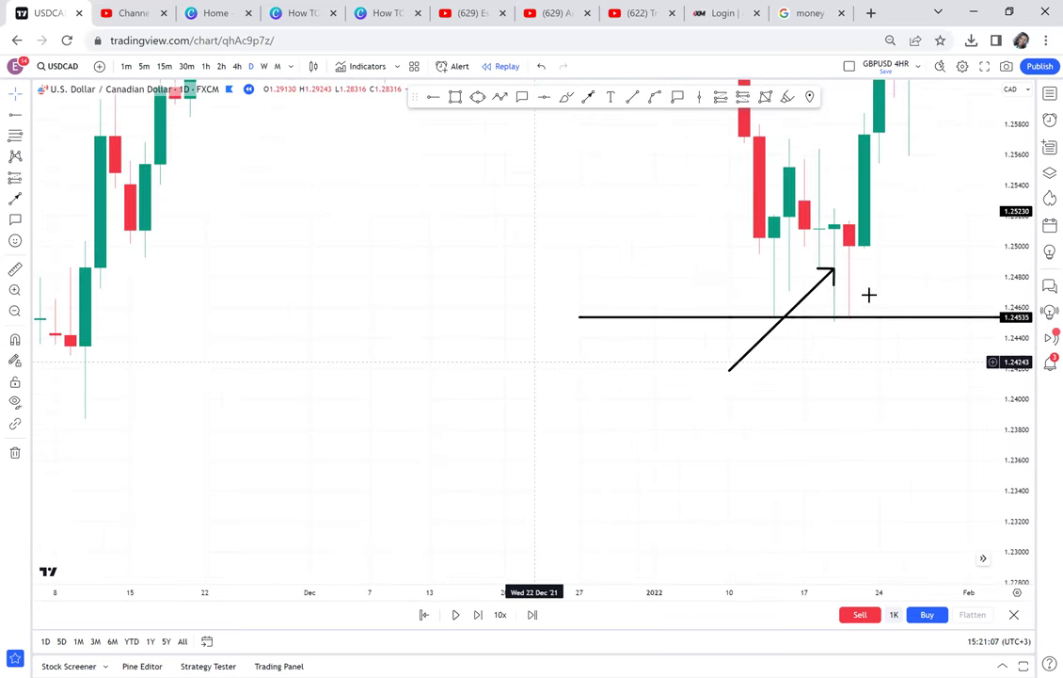
drag(594, 416, 683, 351)
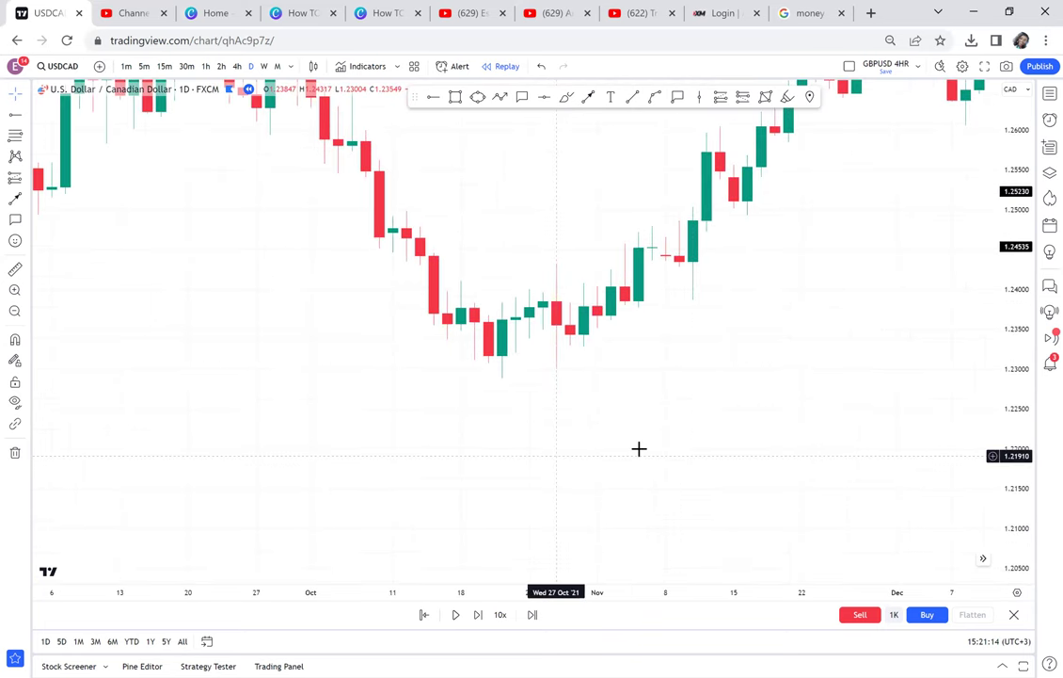
scroll(639, 448, down, 2)
drag(655, 444, 985, 416)
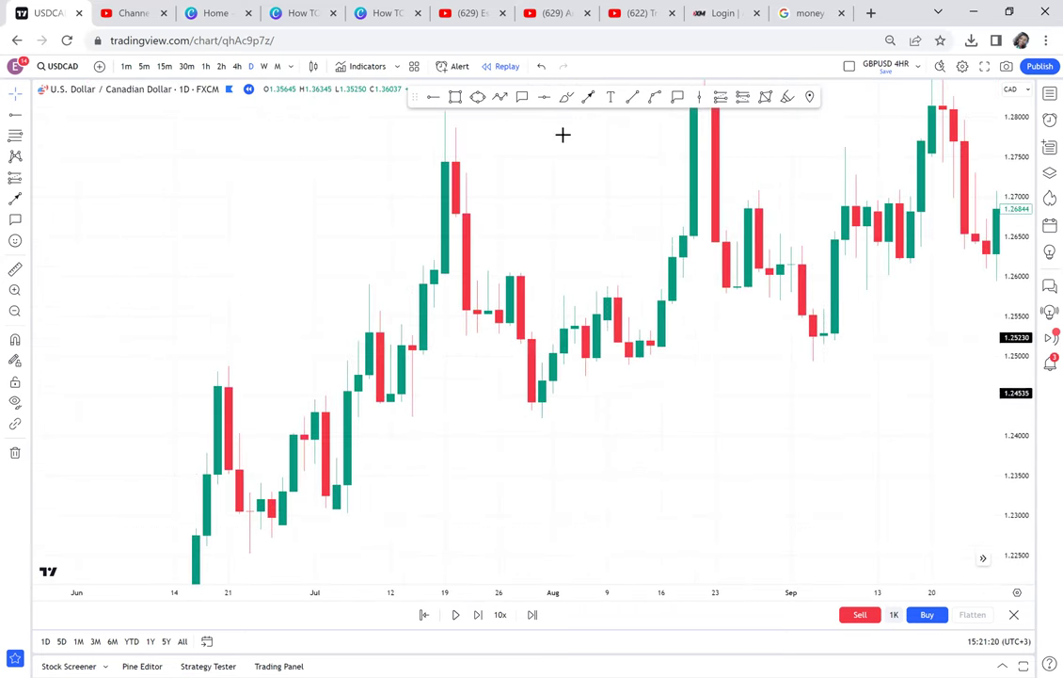
click(477, 374)
click(425, 367)
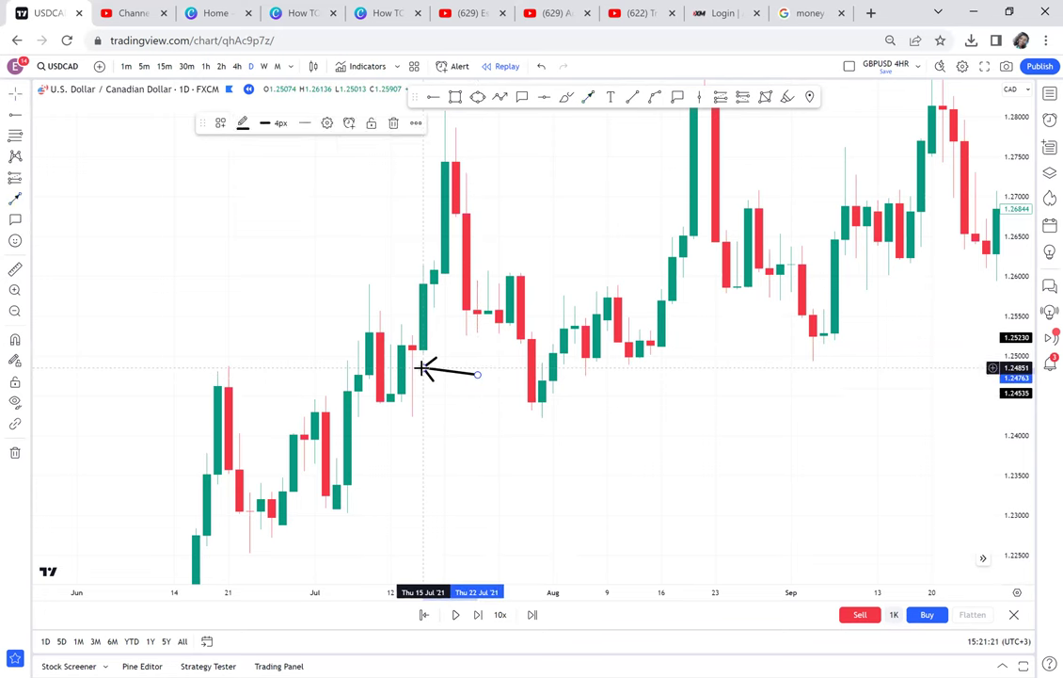
- Add a horizontal ray from 6 July 2021 at about 1.2443 along the mid-July lows
click(435, 101)
click(349, 402)
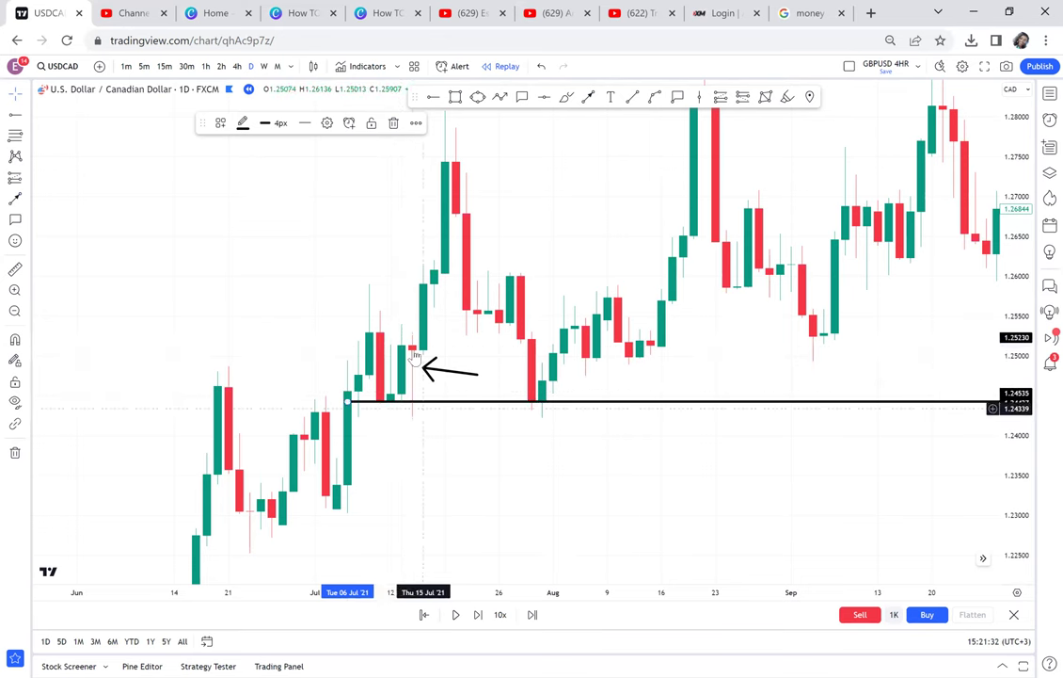
click(379, 456)
- Draw an arrow from about 1.2165 on 5 July 2021 up to about 1.226 at the 24 June 2021 low
drag(380, 458, 460, 246)
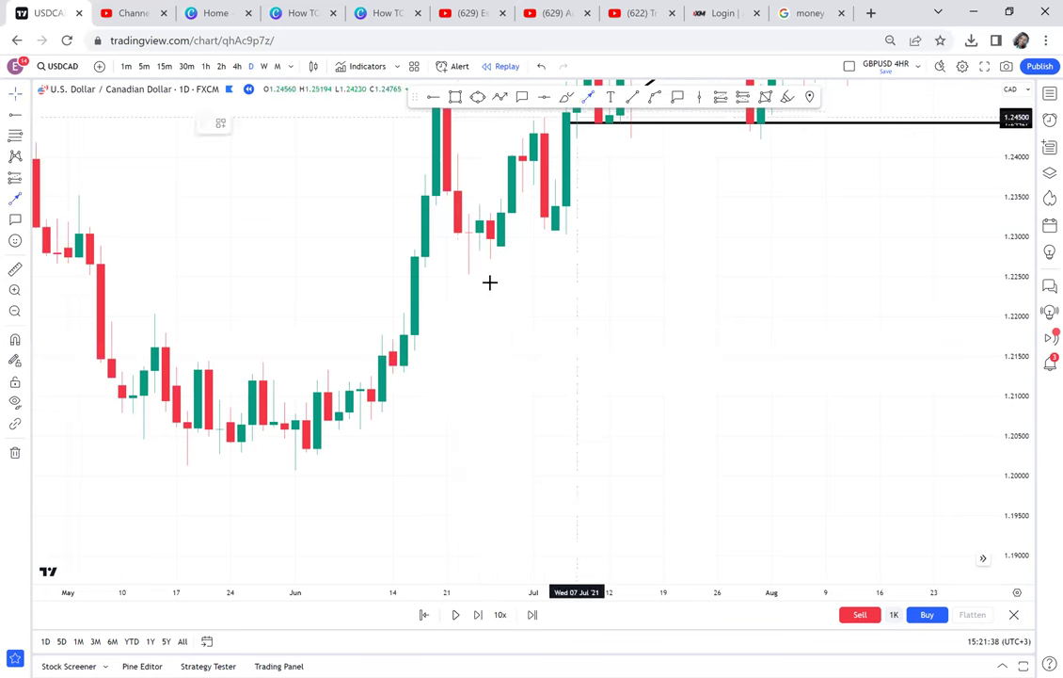
click(555, 344)
- Add a text note beside the latest candles, around 9 November 2022 at 1.378, with the first line "1, SUJPPORT FORMATION"
drag(877, 269, 524, 504)
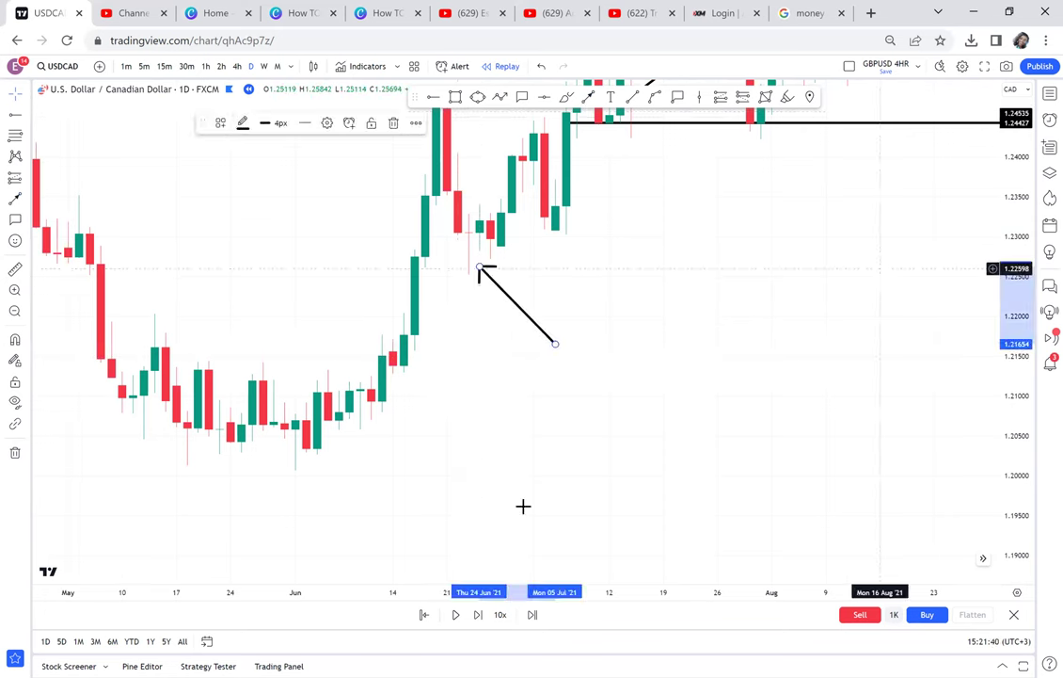
drag(761, 325, 417, 489)
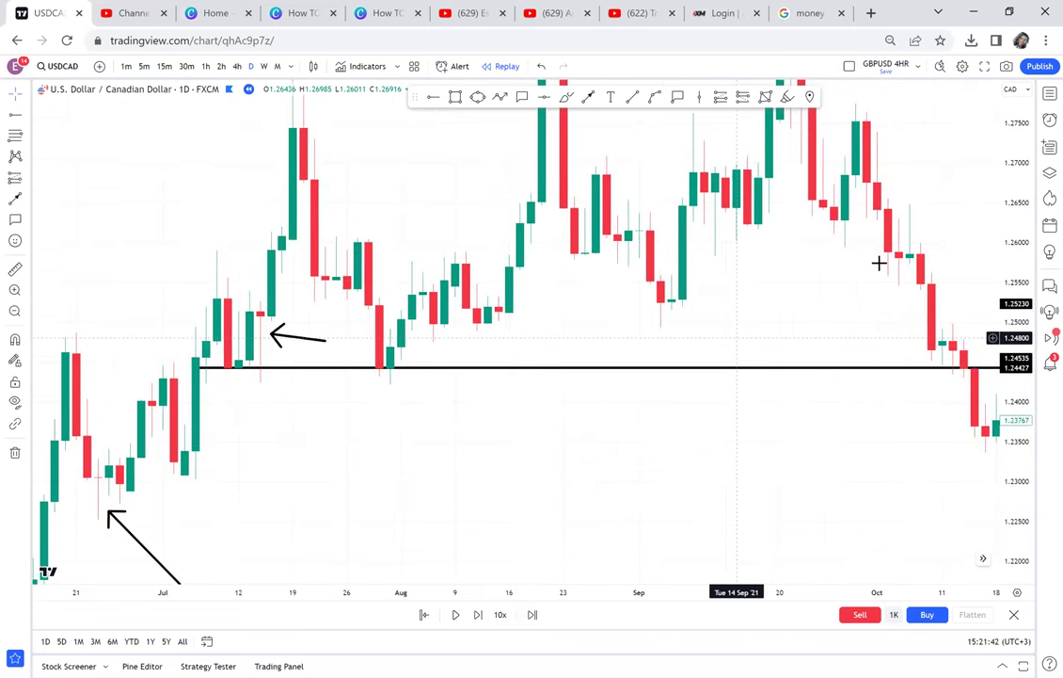
scroll(890, 329, right, 5)
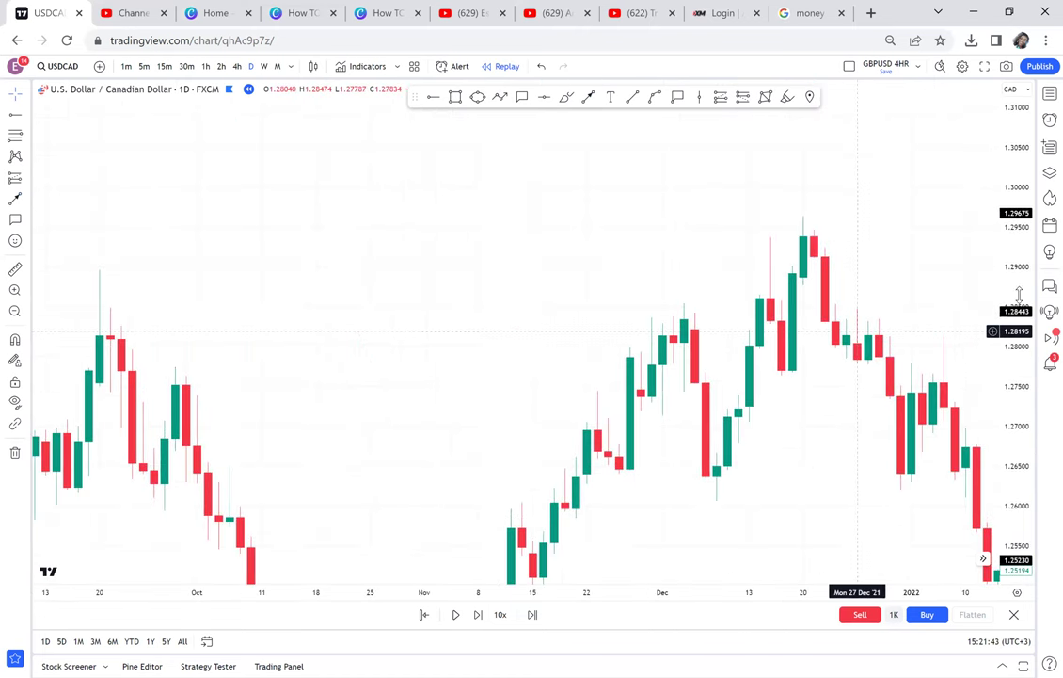
scroll(806, 280, right, 4)
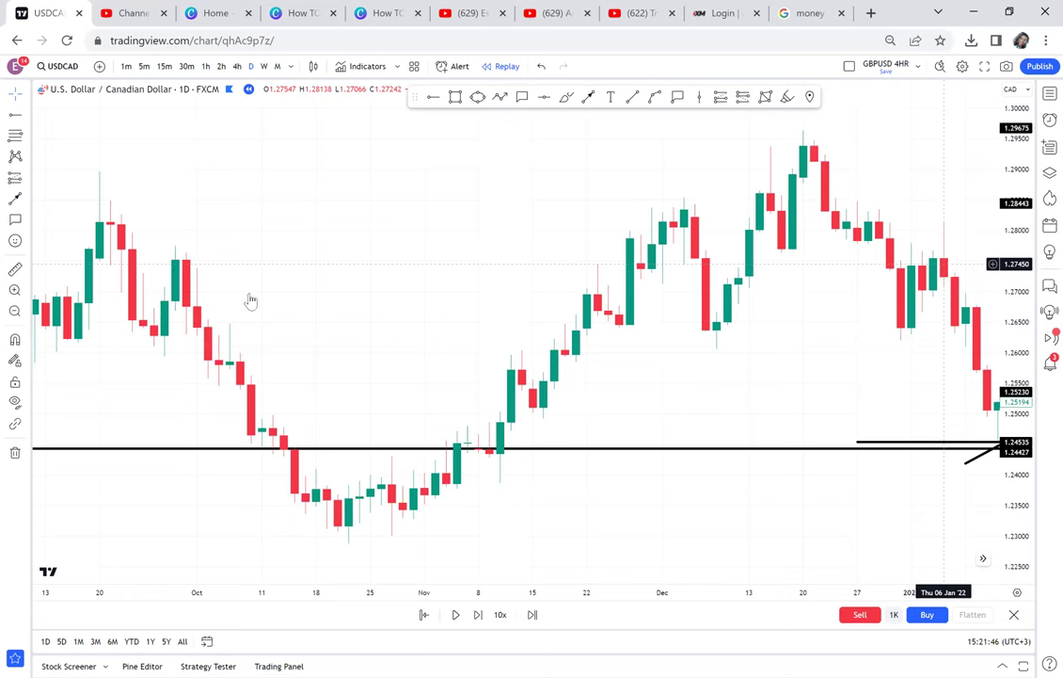
scroll(249, 299, right, 5)
scroll(607, 289, right, 8)
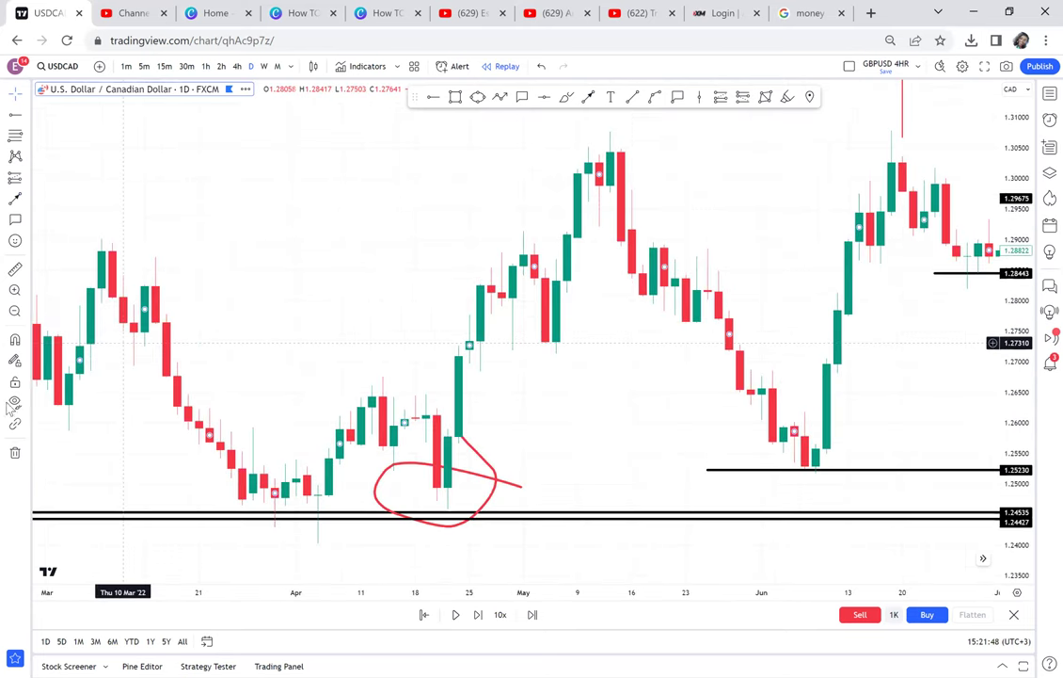
scroll(786, 245, right, 7)
scroll(856, 254, right, 8)
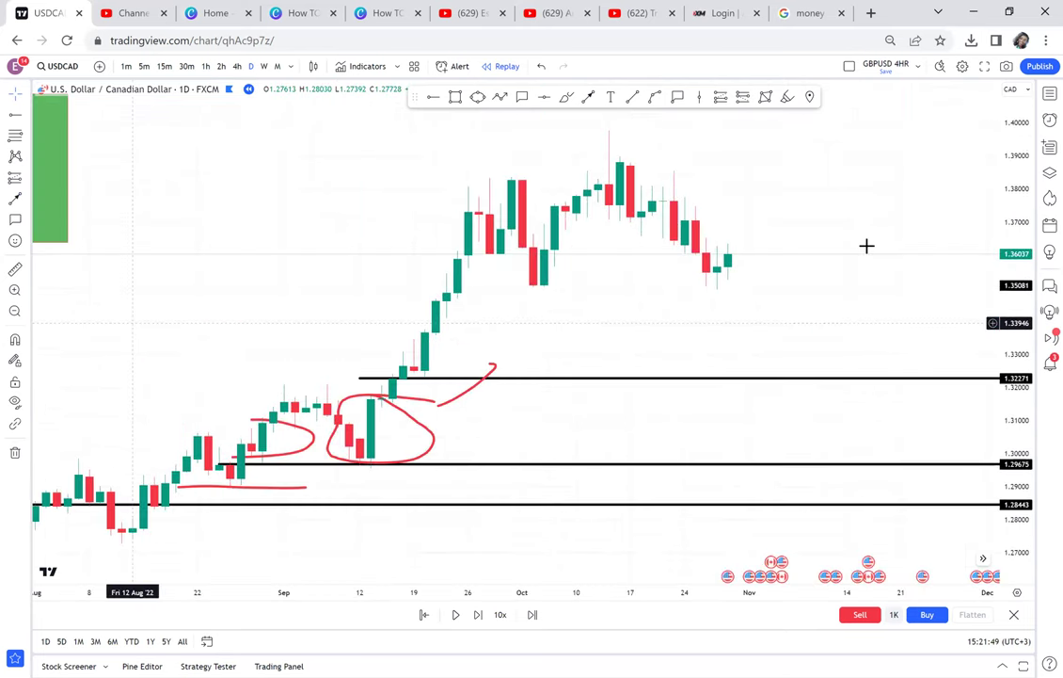
scroll(753, 358, right, 2)
scroll(687, 249, right, 1)
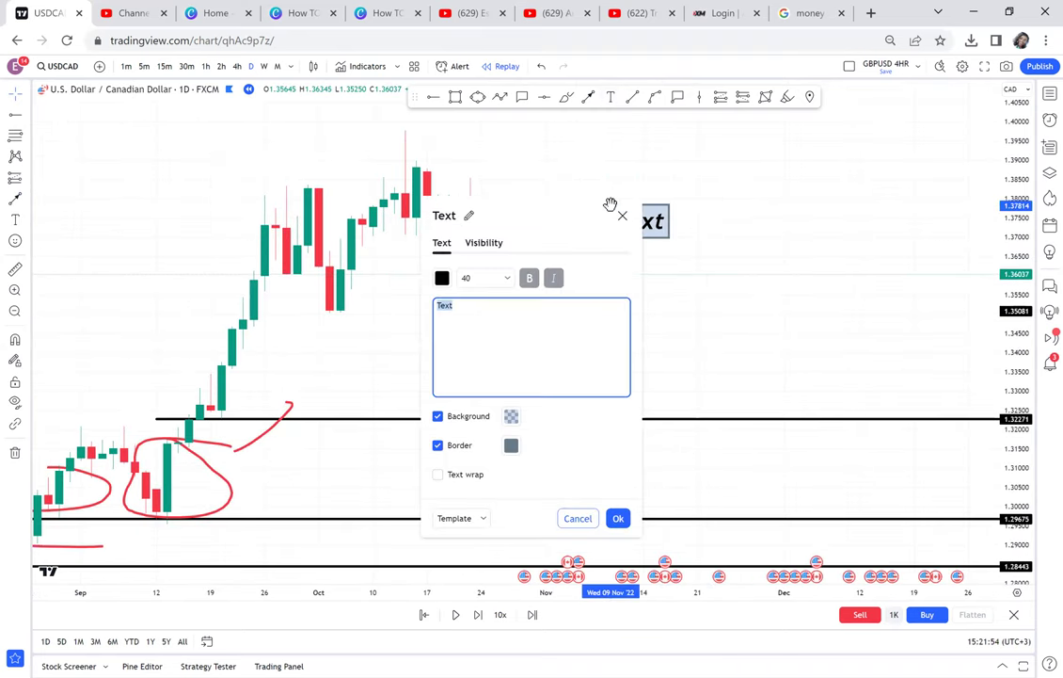
text(1, )
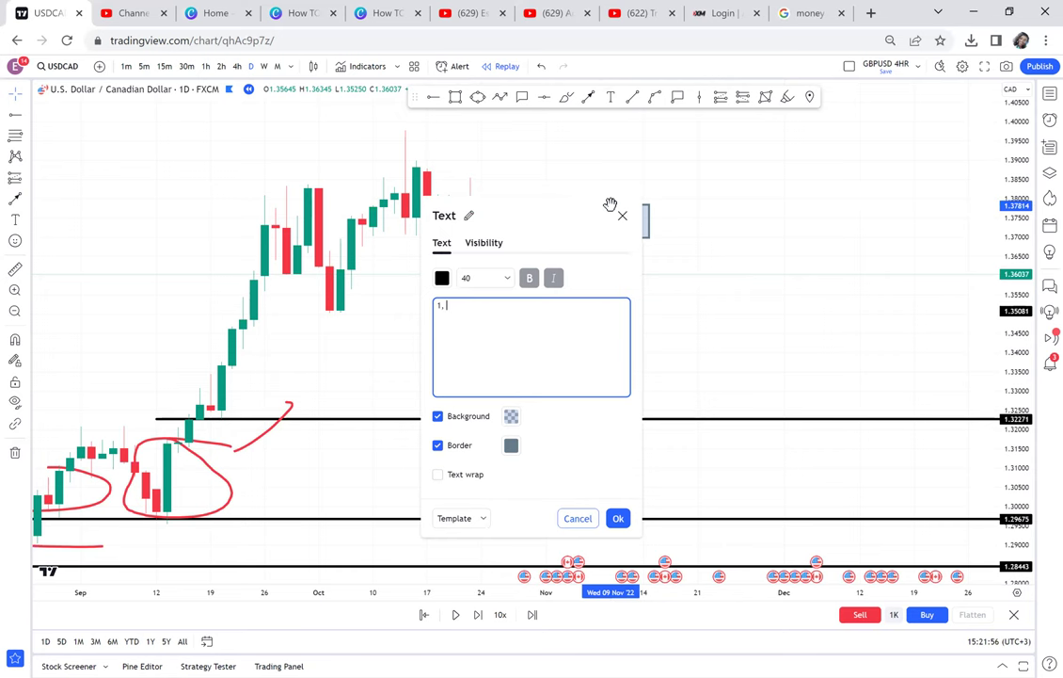
text(SUJPPO)
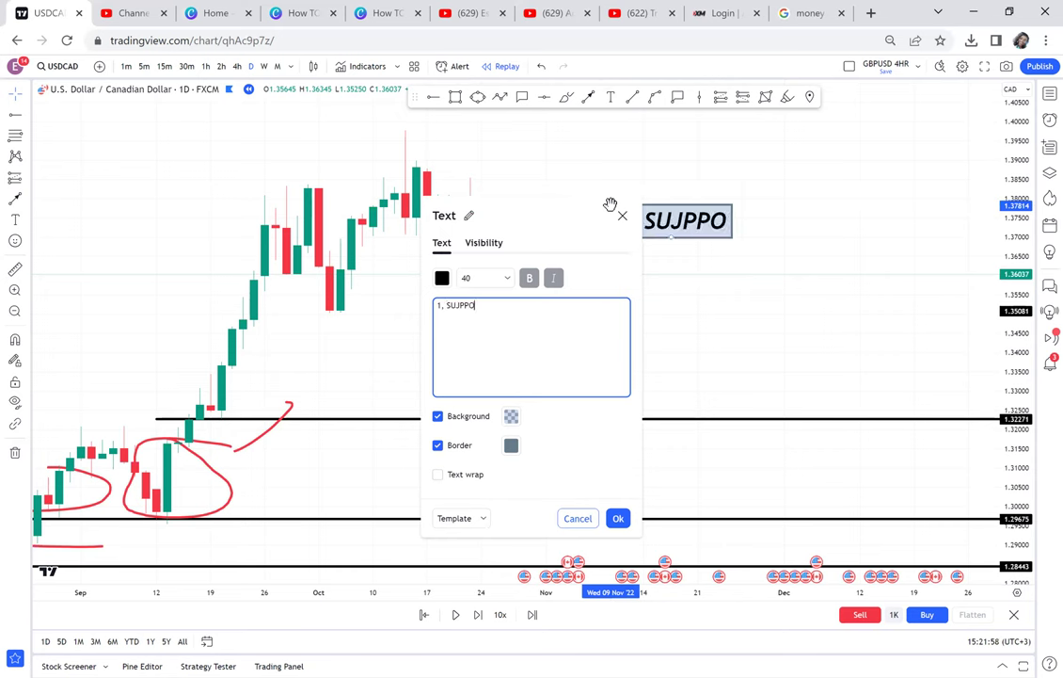
text(RT FORMA)
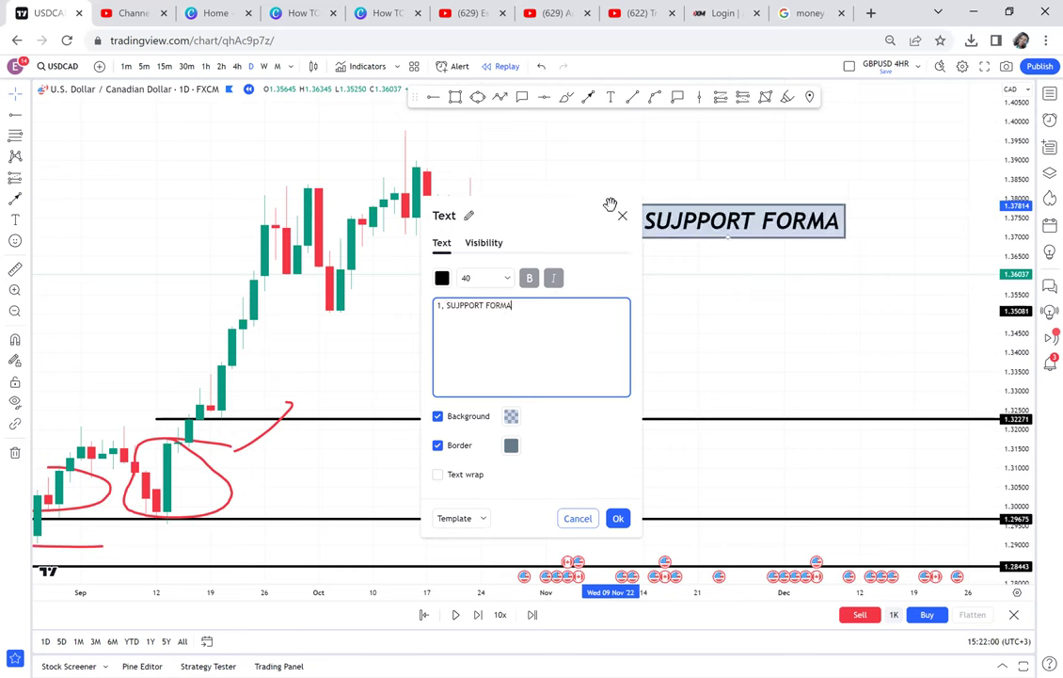
text(TION )
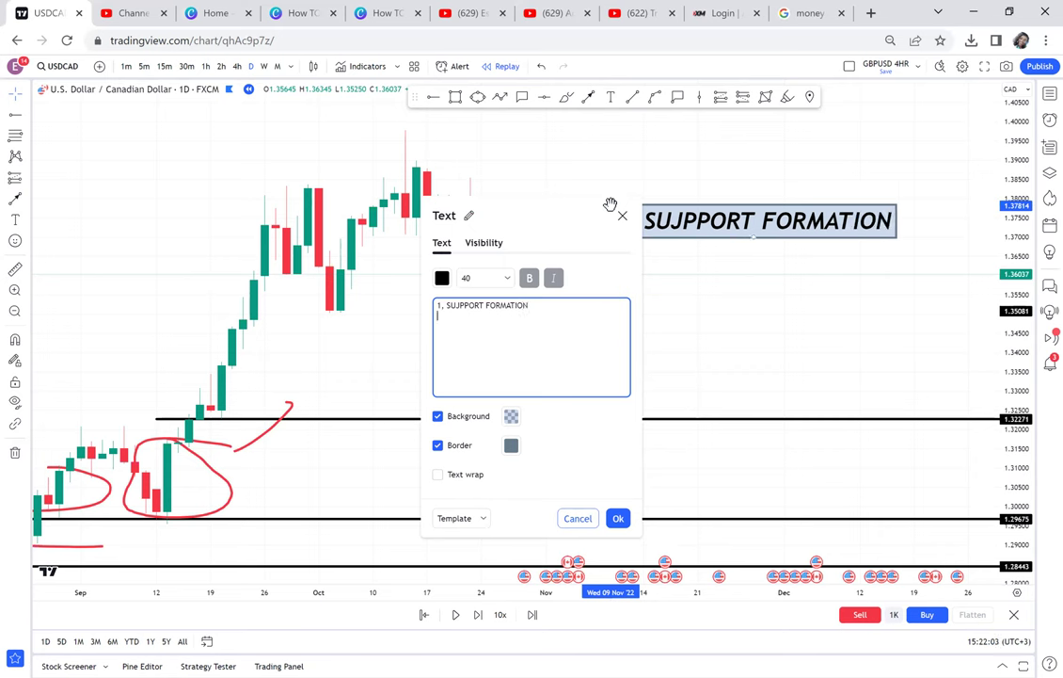
- Add the second line "2. CANDLES FOUND AT SUPPORT" to the text note
text(2. CANDLE)
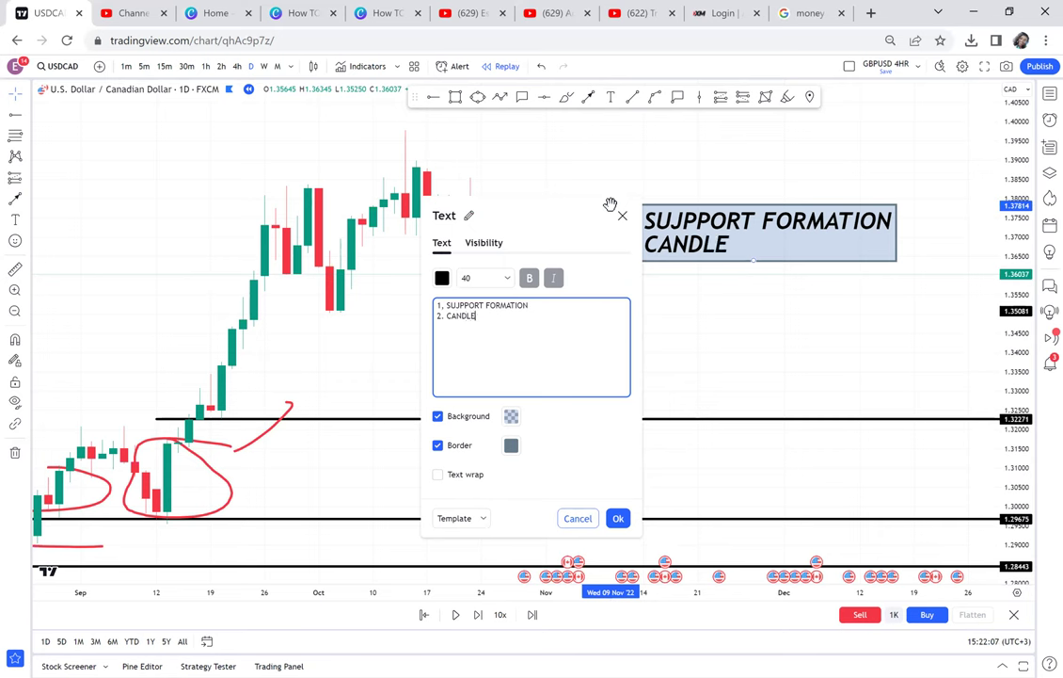
text(S FPOUN)
key(BackSpace)
key(BackSpace)
key(BackSpace)
key(BackSpace)
text(OUND AT)
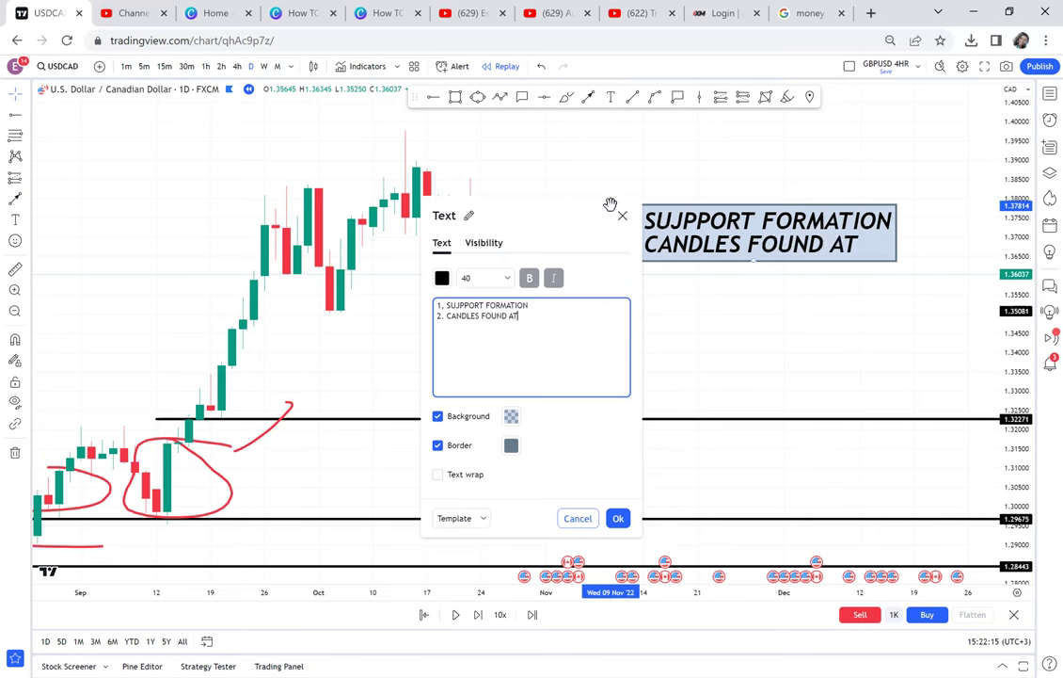
text( SUPPORT )
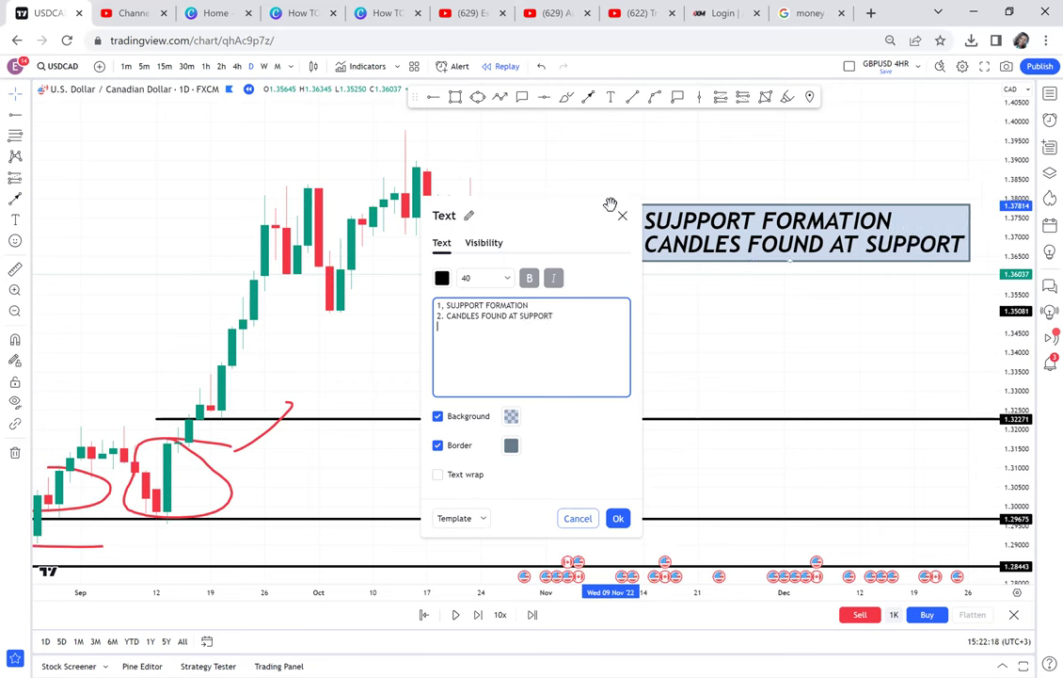
- Add the third line "3. PATTERN TO TRADE AT SUPPORT" and move the note to about 2 November 2022 at 1.390
text(3. PATTERN TO TRADE AT SUPPORT)
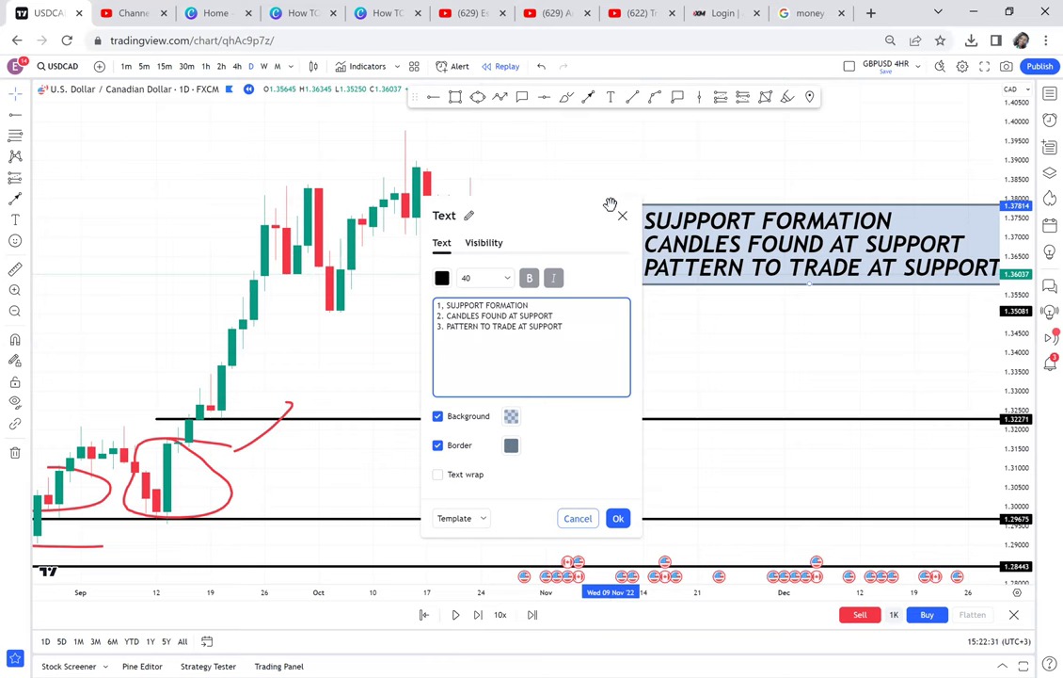
click(693, 316)
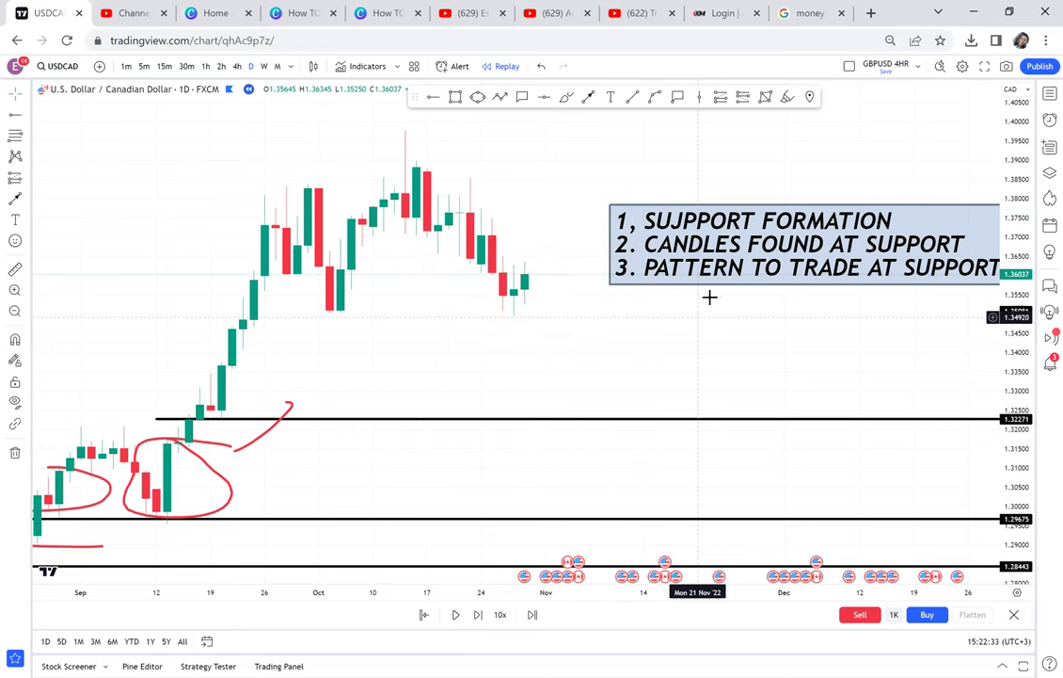
drag(763, 268, 708, 222)
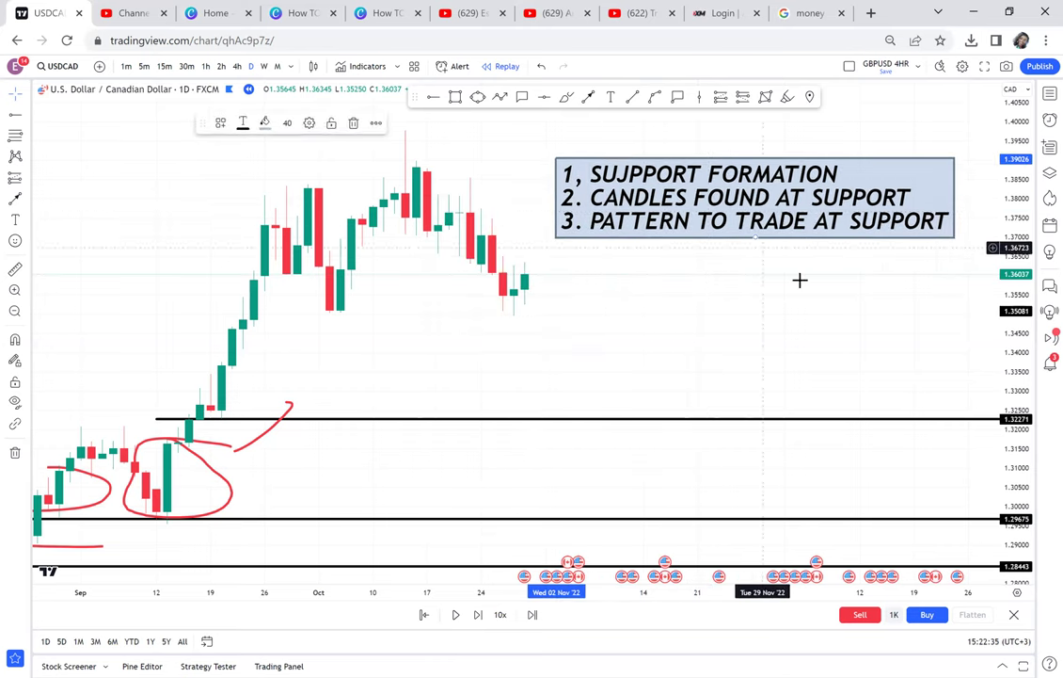
- Add a second text note below the list, around 21 November 2022 at 1.3735, reading "DOUBLE BOTTOM" and "RANGING CHANNEL BREAK AT SUPPORT"
drag(712, 287, 558, 323)
drag(833, 294, 736, 291)
scroll(736, 291, right, 3)
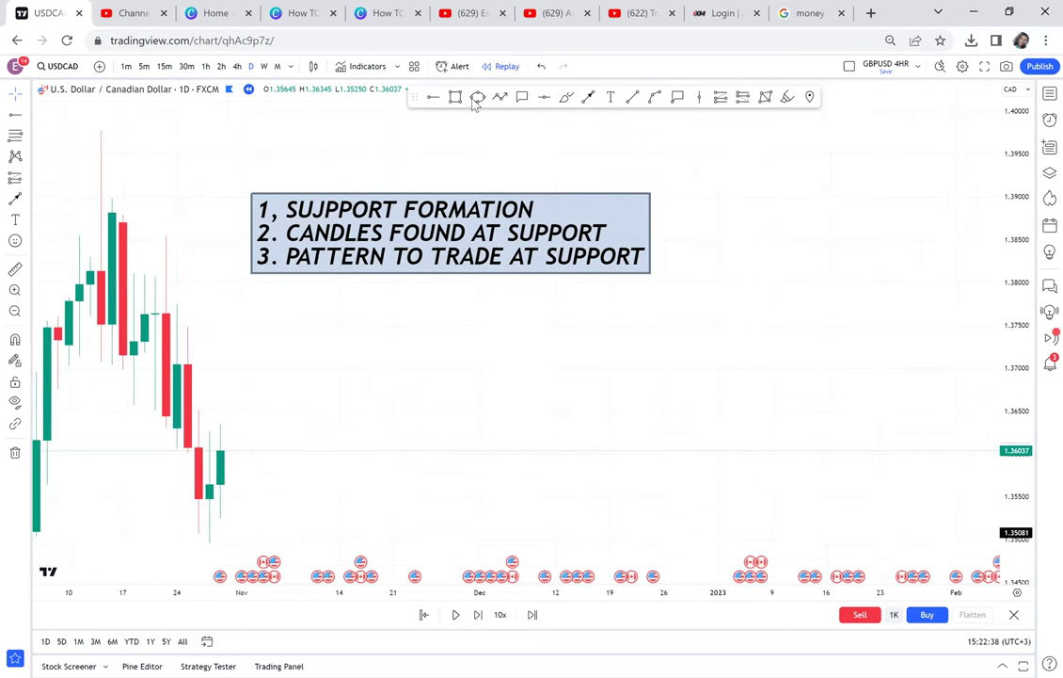
click(611, 97)
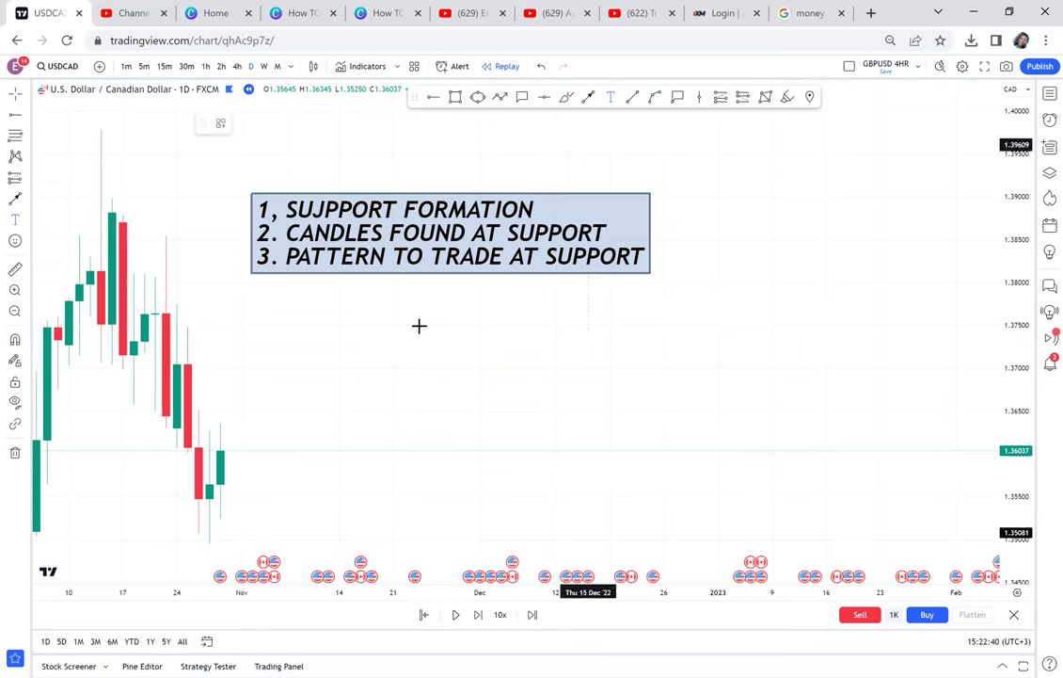
click(400, 347)
text(DOUBLE BOTT)
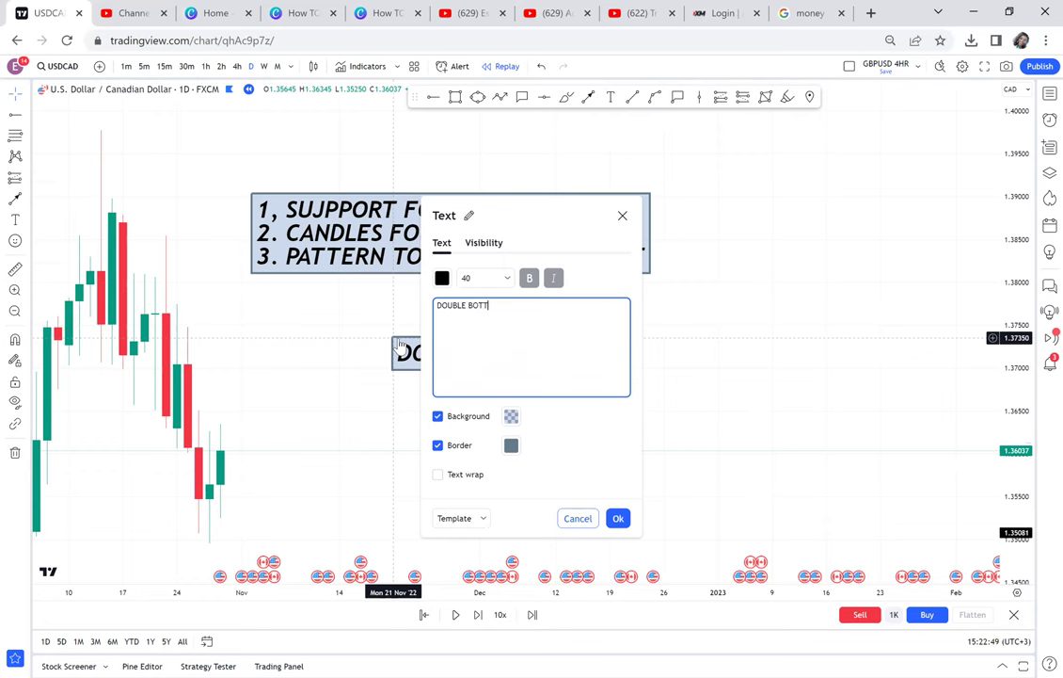
text(RANGING CHANNEL BREAK )
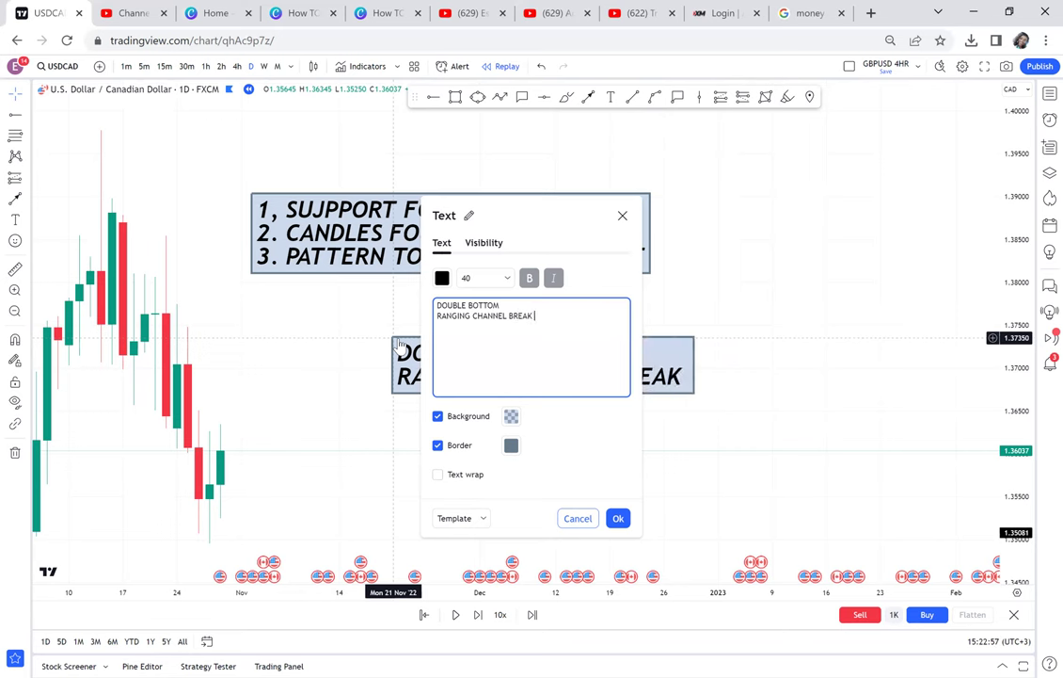
text(AT SUPP)
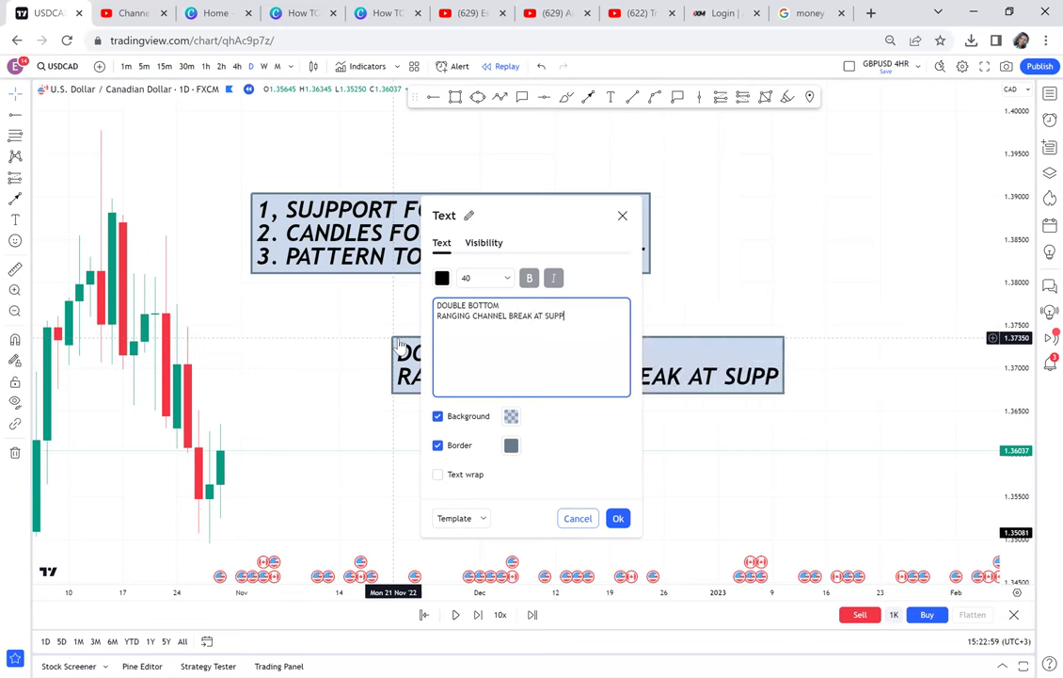
text(ORT)
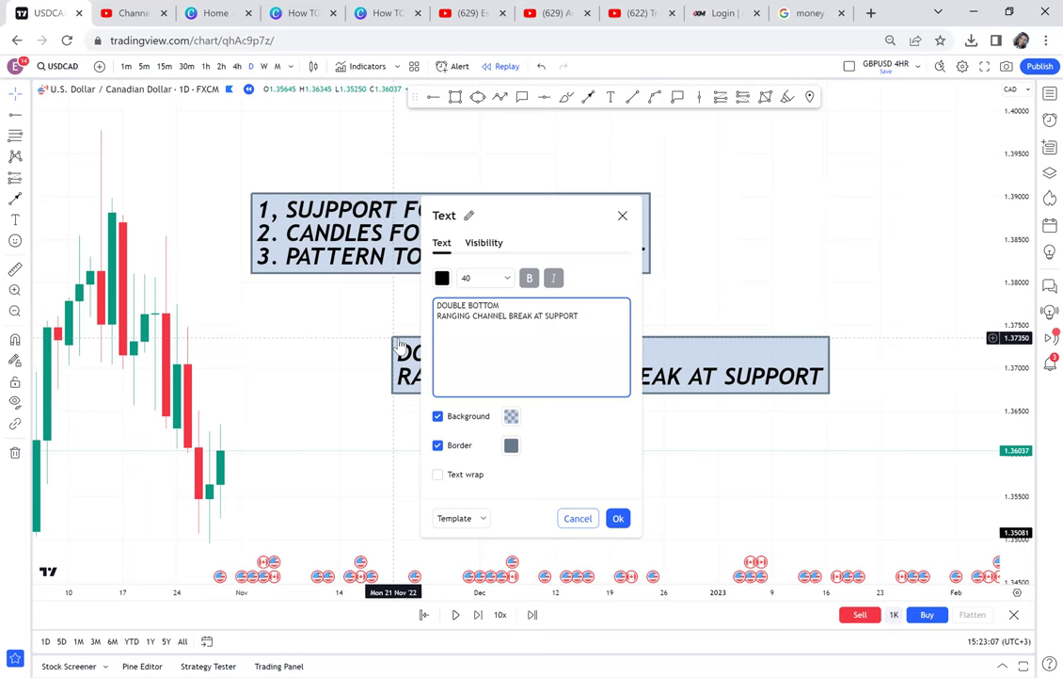
click(757, 235)
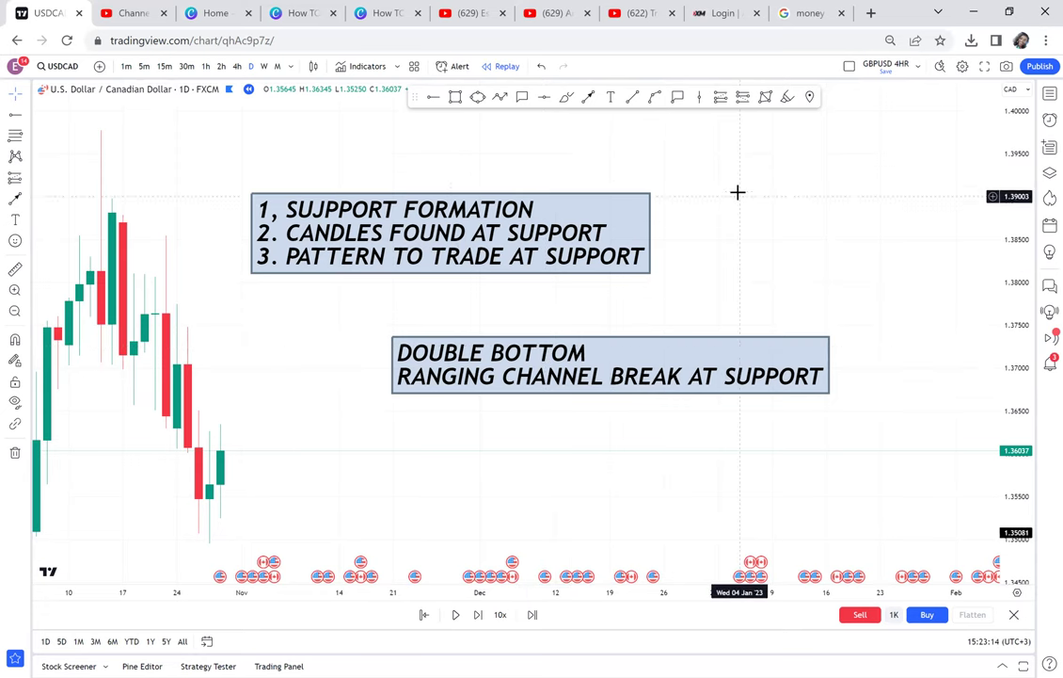
- Sketch a double-bottom path from about 14 October 2022 at 1.496, with both lows near 1.418, ending around 24 November at 1.444
drag(736, 192, 674, 500)
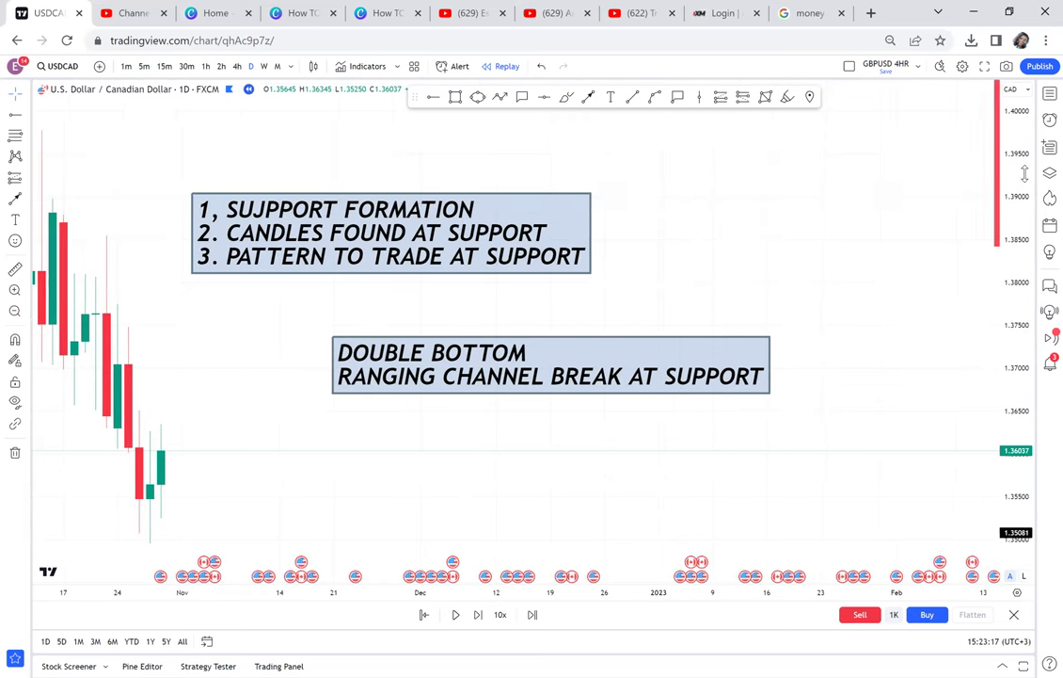
drag(1024, 174, 1009, 466)
drag(659, 330, 861, 561)
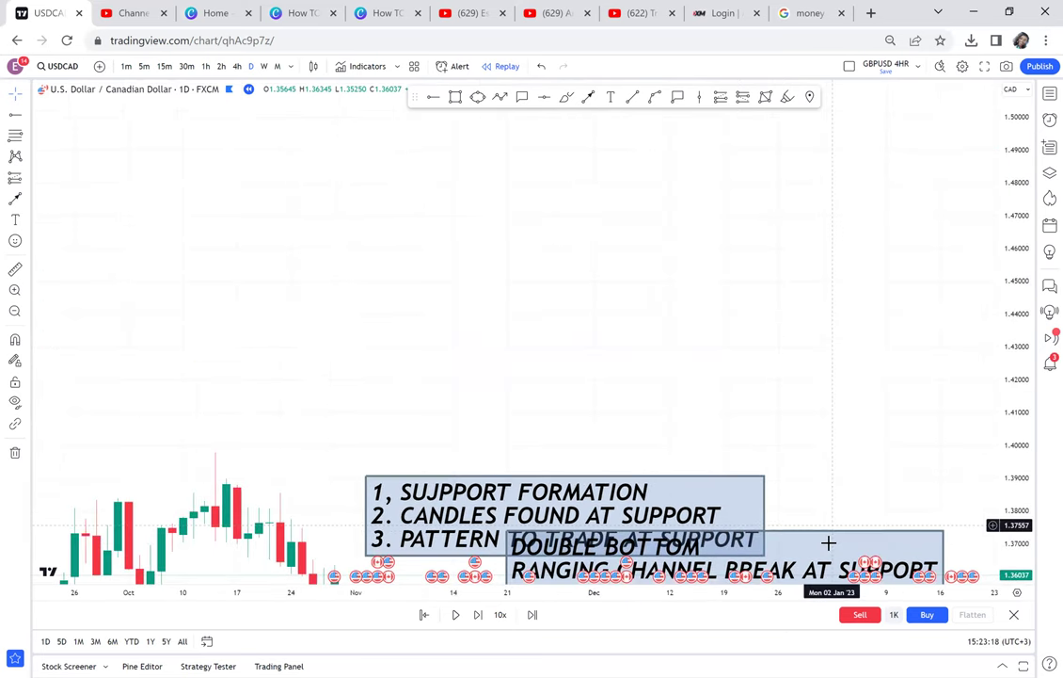
click(500, 98)
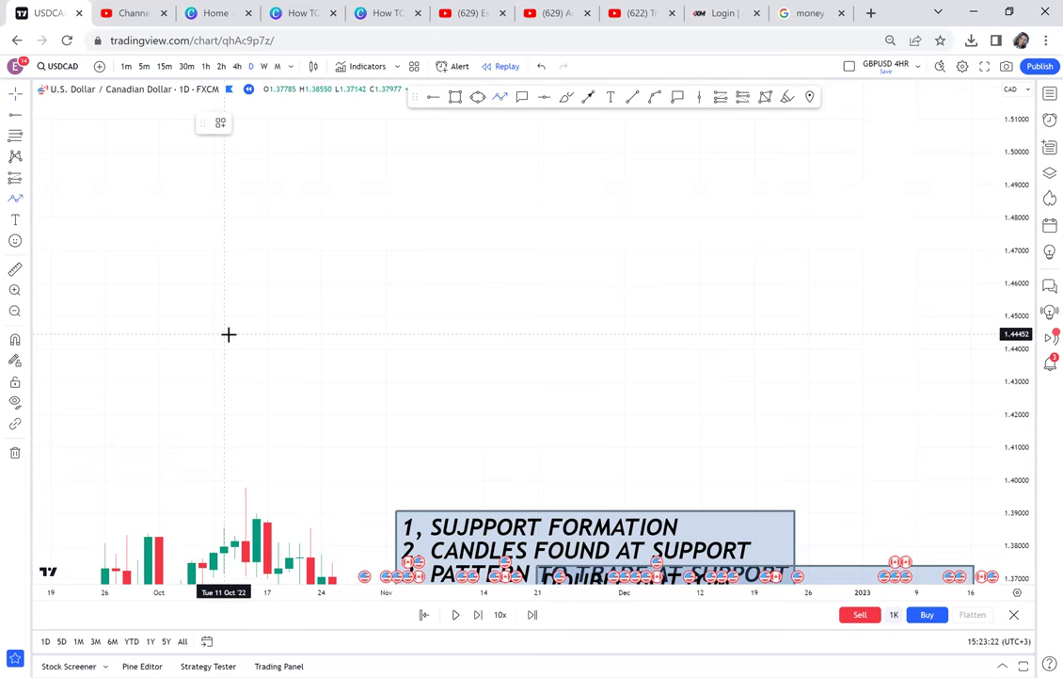
drag(256, 165, 290, 221)
click(354, 420)
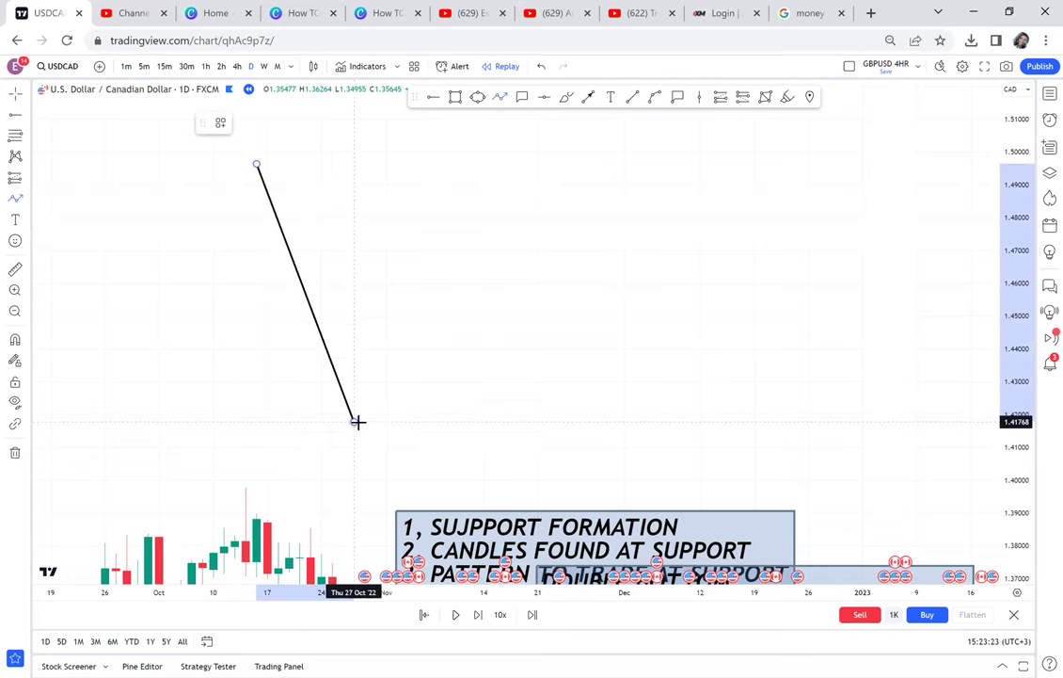
click(440, 204)
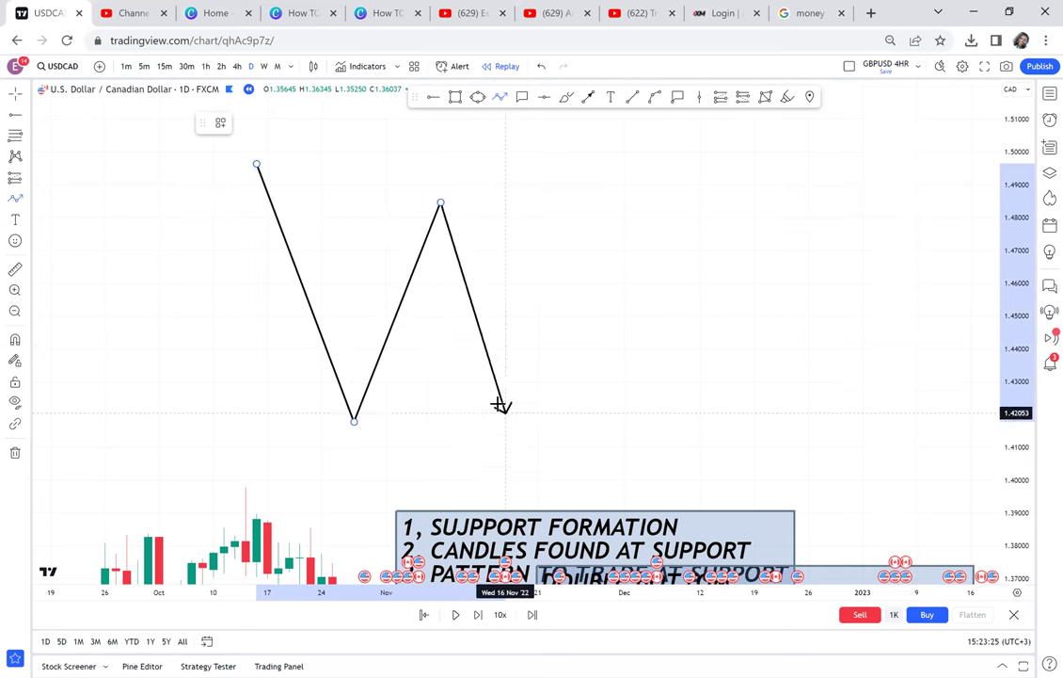
click(517, 419)
click(539, 344)
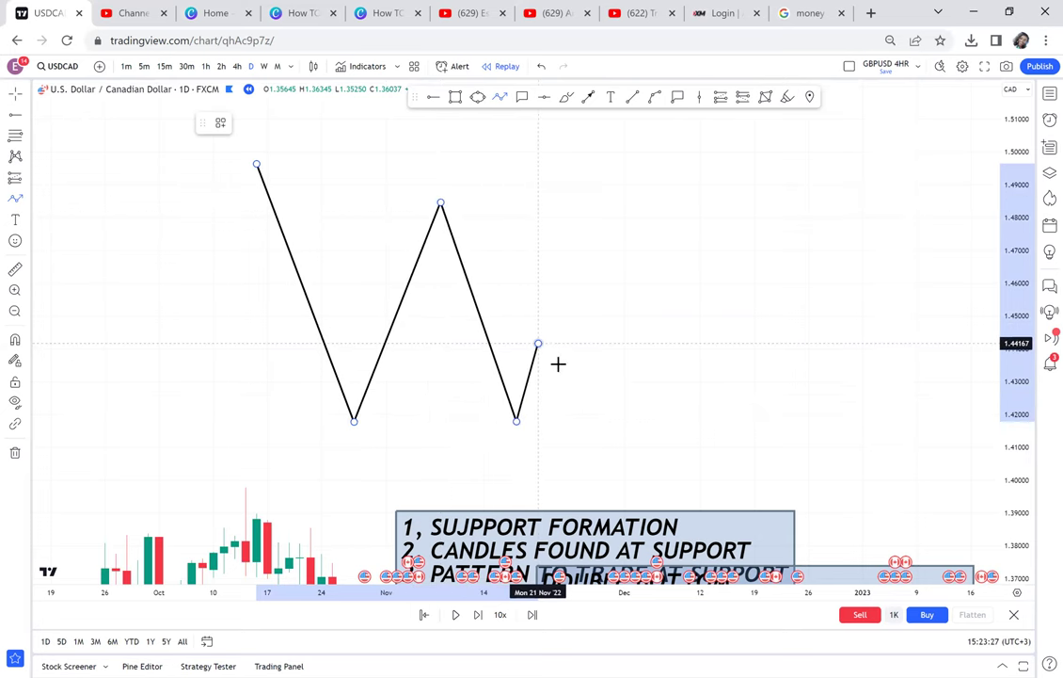
click(560, 366)
double_click(569, 338)
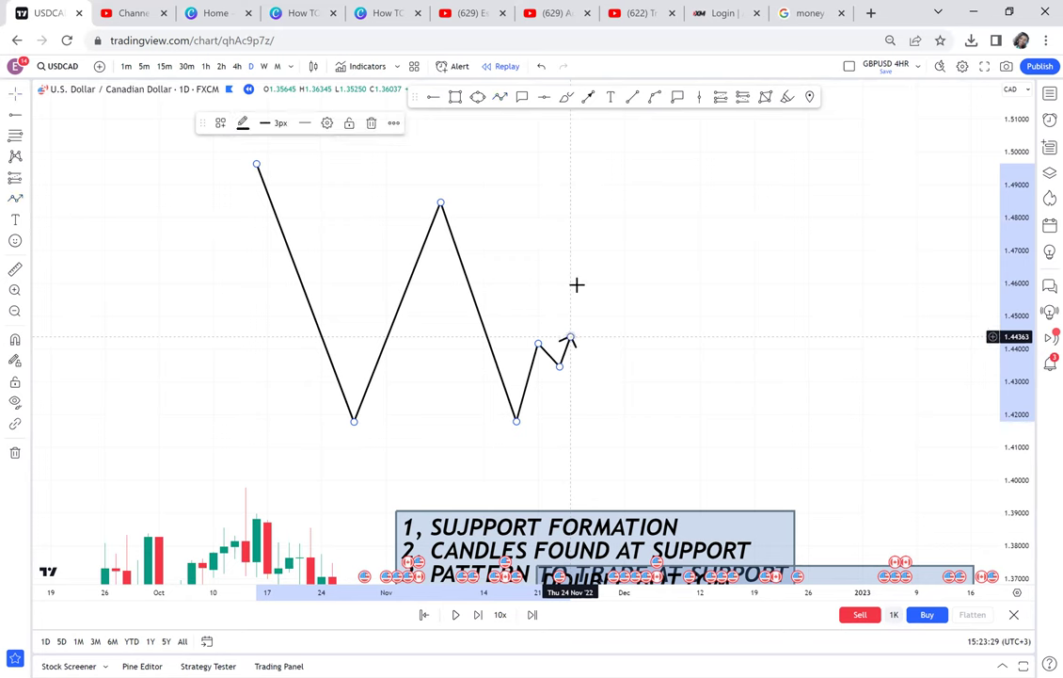
- Mark support under both lows with a rectangle from 20 October to 29 November 2022, 1.4147 to 1.4198, filled black at 22% opacity
click(455, 98)
mouse_move(300, 415)
mouse_down()
mouse_move(610, 440)
mouse_move(603, 431)
mouse_up()
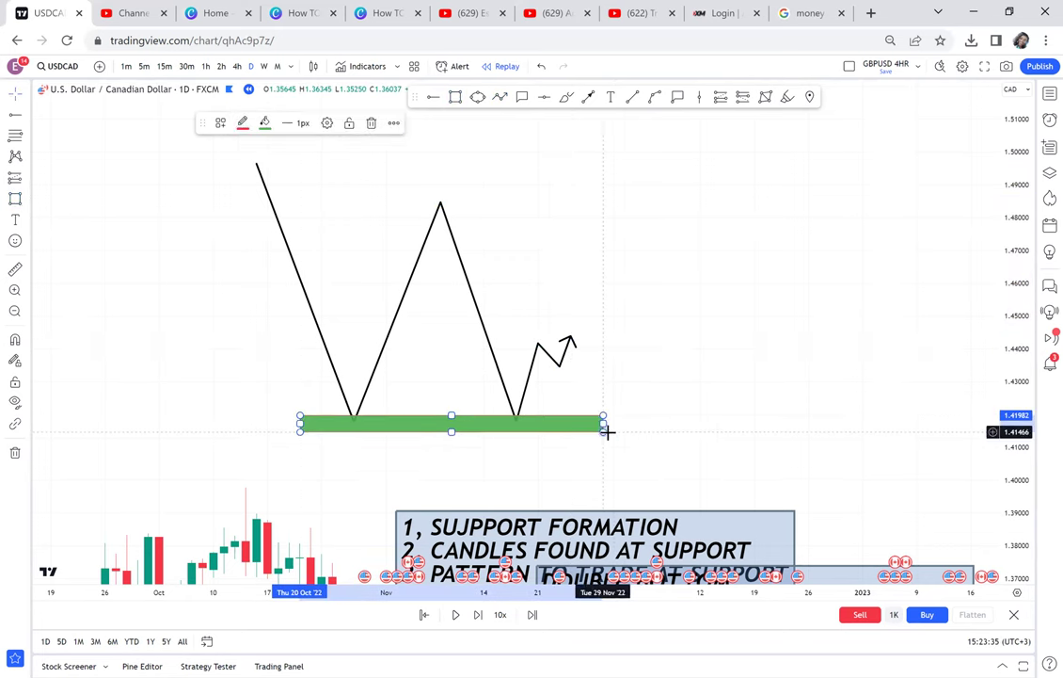
click(268, 127)
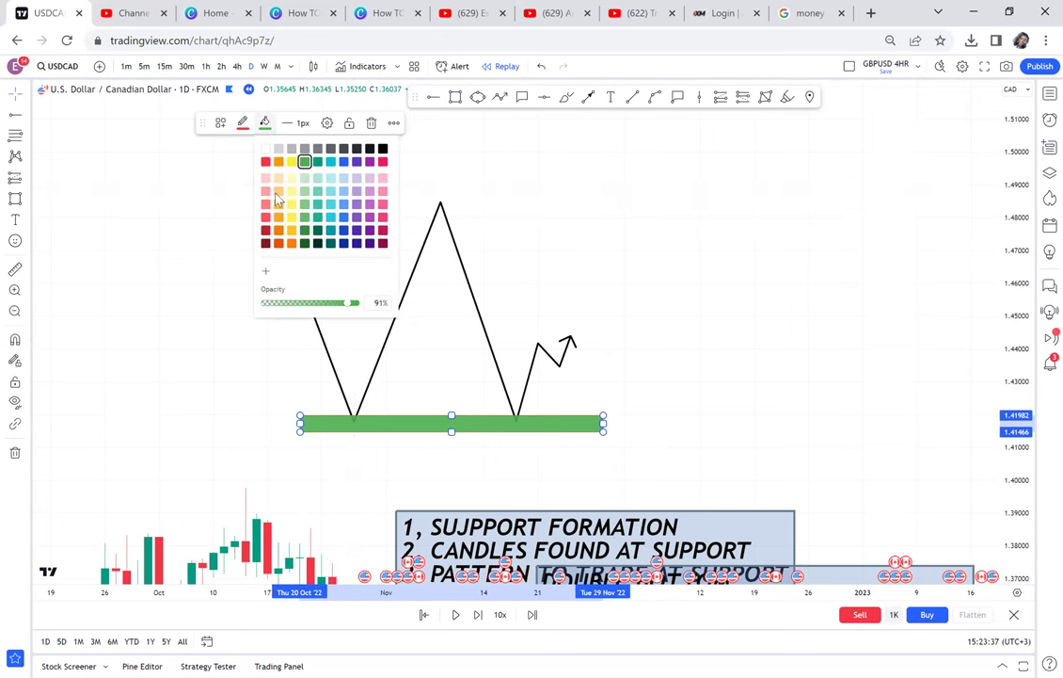
click(294, 305)
drag(294, 309, 283, 304)
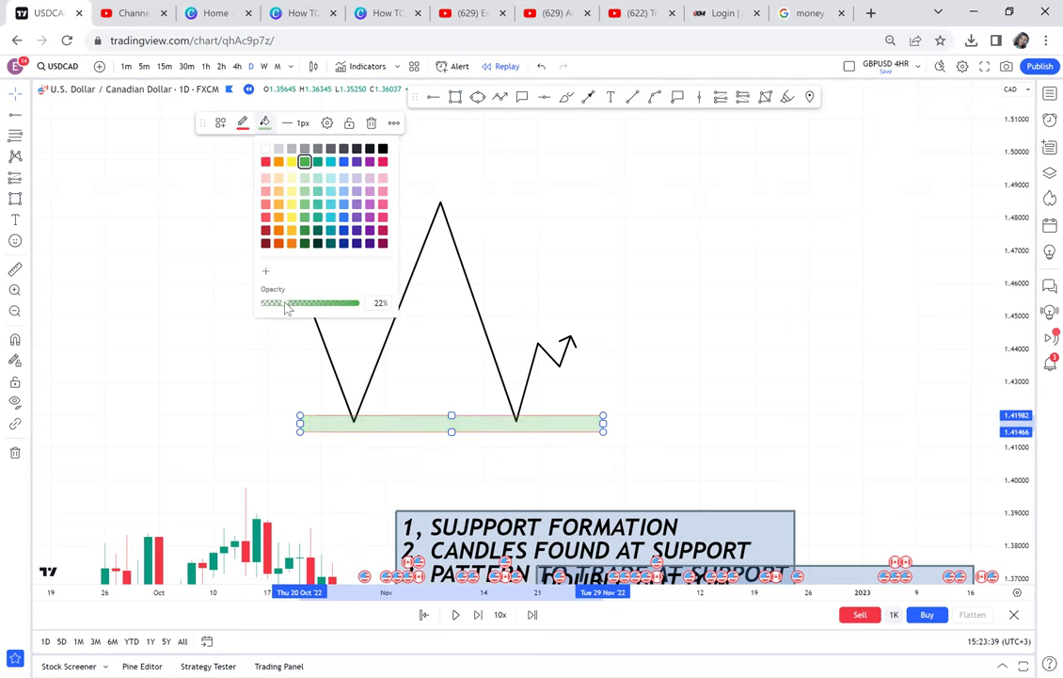
click(383, 148)
- Sketch a three-peak ranging path from about 6 December 2022, swinging between 1.424 and 1.474, then breaking down to 1.387 around 11 January 2023
click(501, 98)
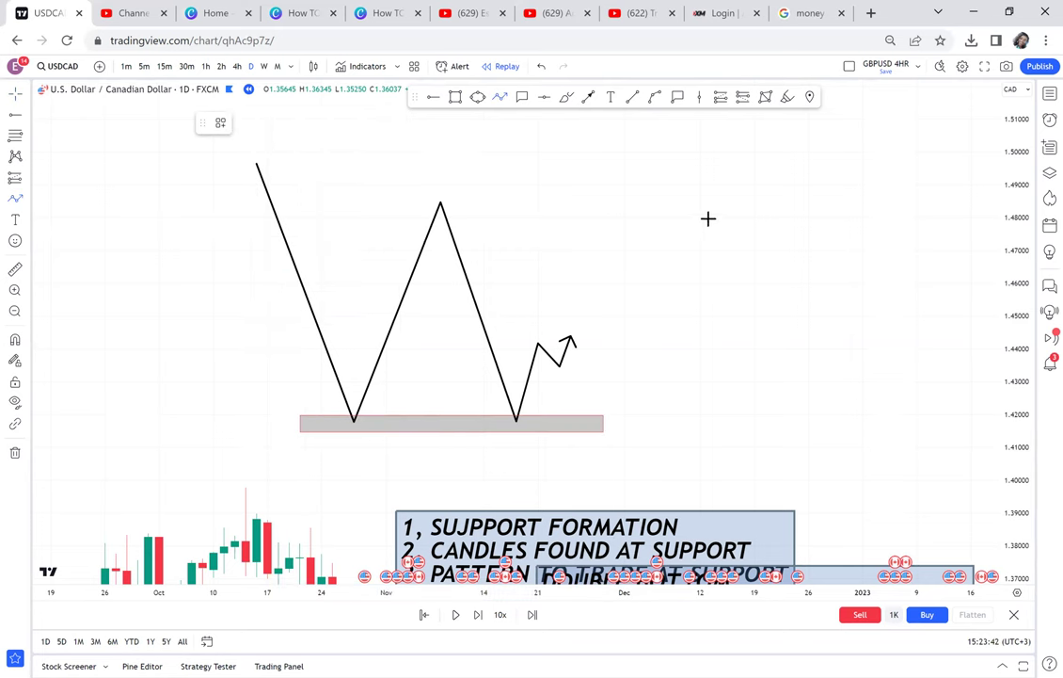
click(657, 405)
click(690, 239)
click(755, 399)
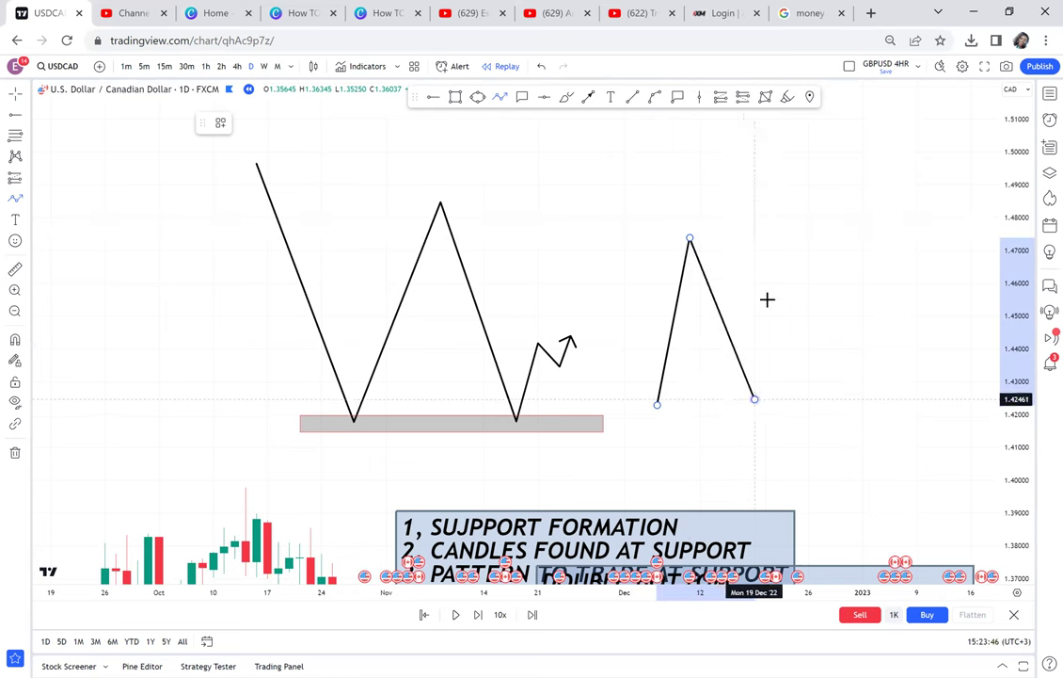
click(776, 244)
click(841, 399)
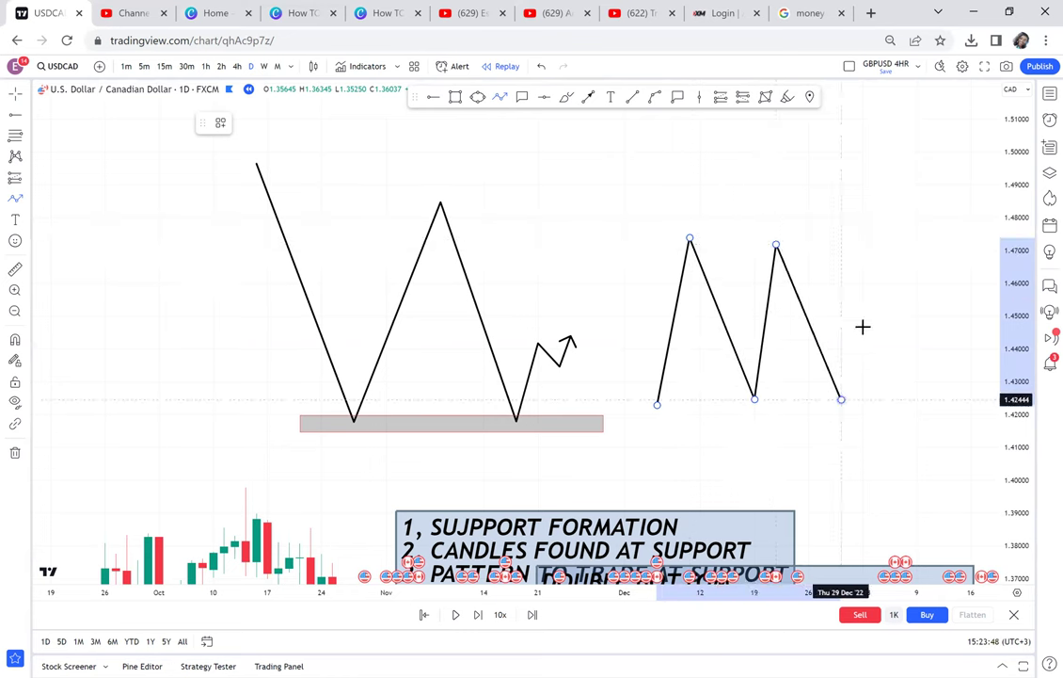
click(863, 252)
click(906, 436)
click(918, 412)
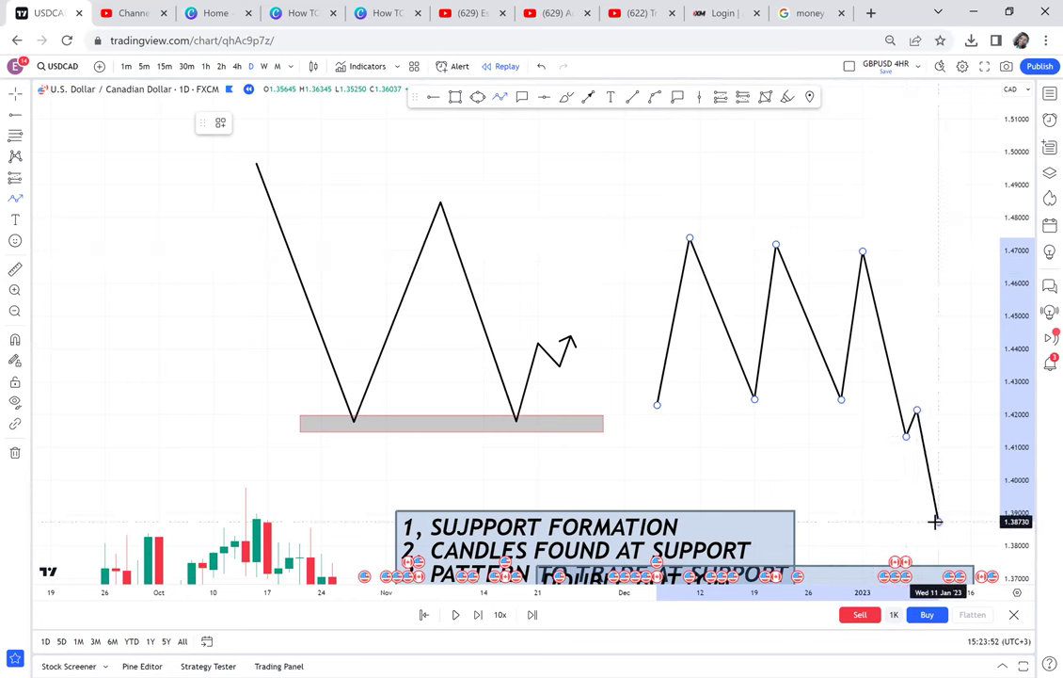
double_click(937, 518)
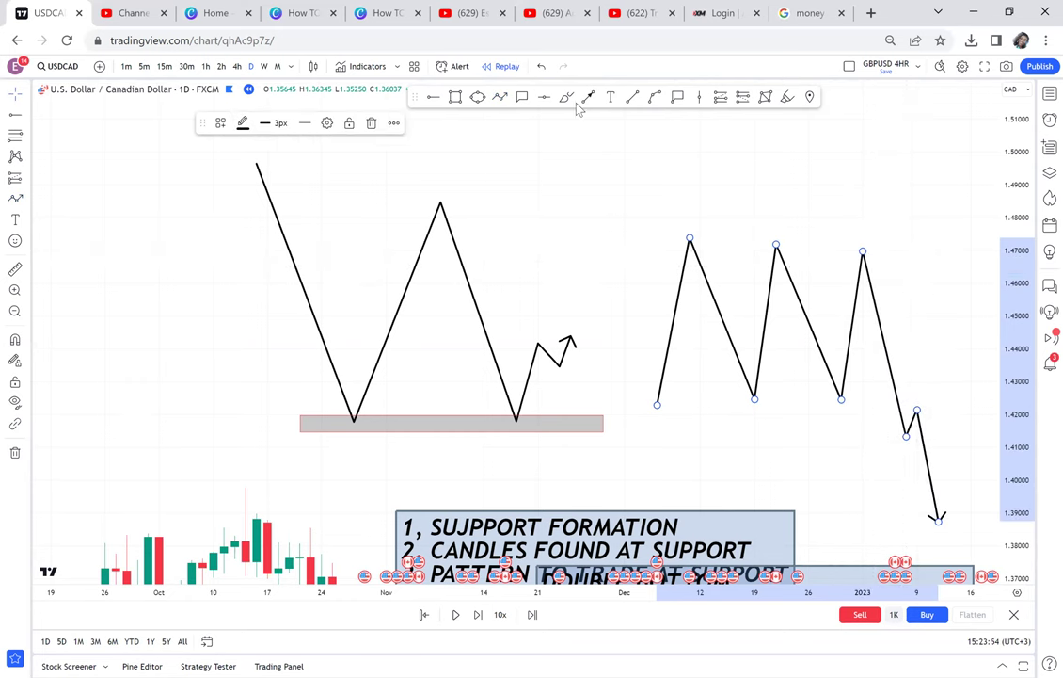
- Enclose the ranging swings in a rectangle from about 2 December 2022 to 11 January 2023, between 1.4214 and 1.4749
click(456, 100)
click(668, 235)
click(918, 401)
click(938, 413)
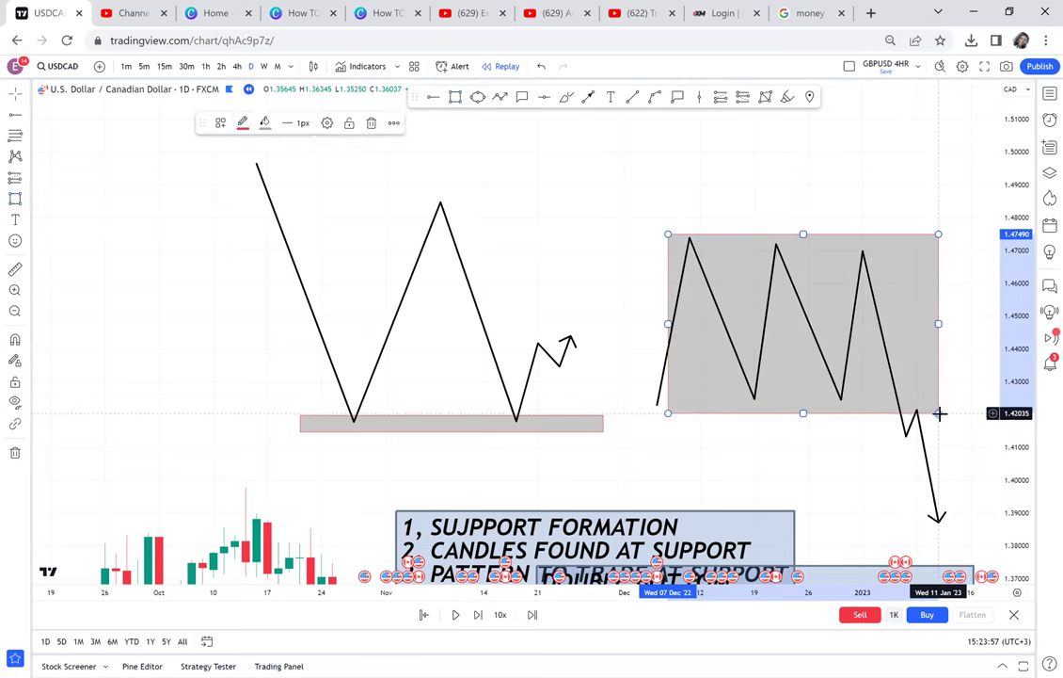
drag(667, 412, 631, 410)
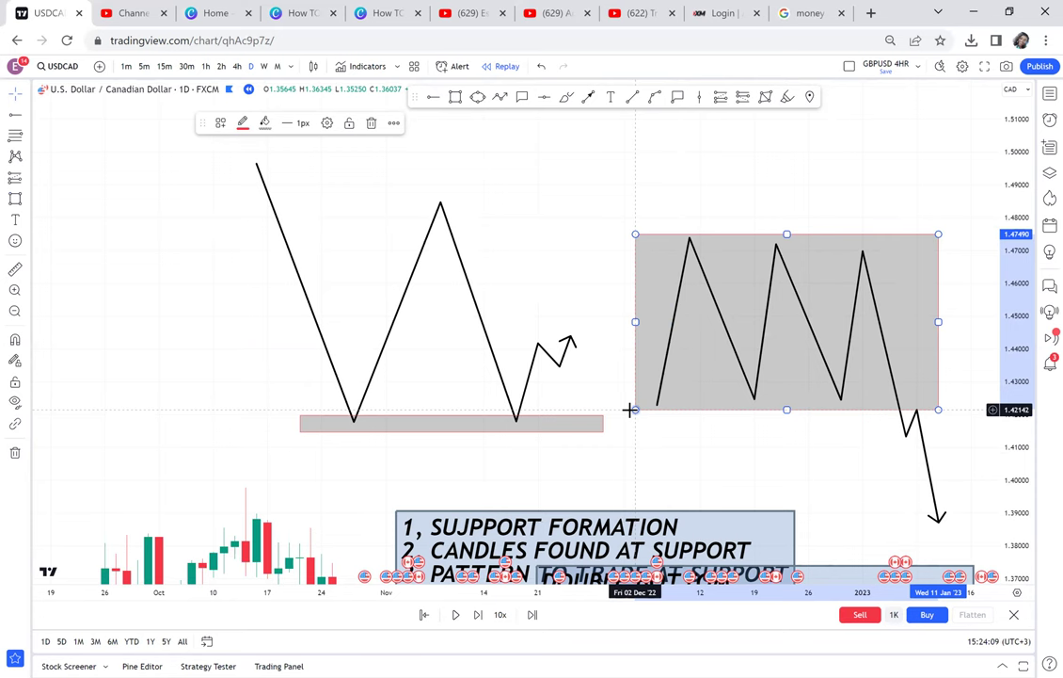
- Move the "DOUBLE BOTTOM" note clear of the topic list, to about 14 December 2022 at 1.3675
drag(840, 512, 471, 376)
drag(839, 450, 421, 315)
scroll(650, 299, down, 2)
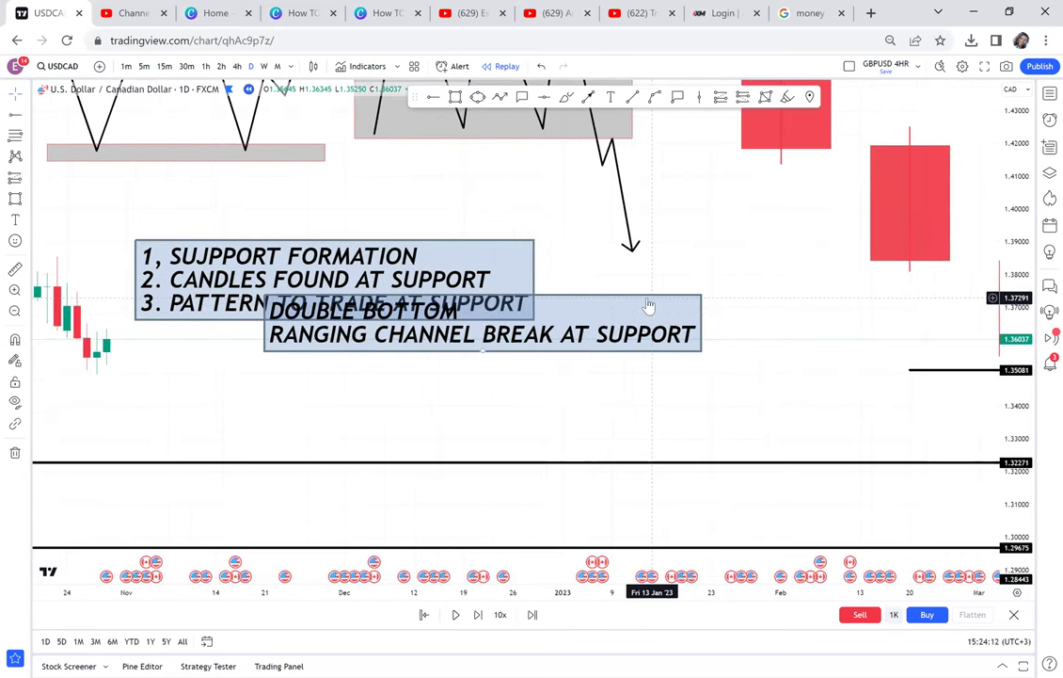
scroll(650, 301, down, 1)
drag(822, 419, 441, 354)
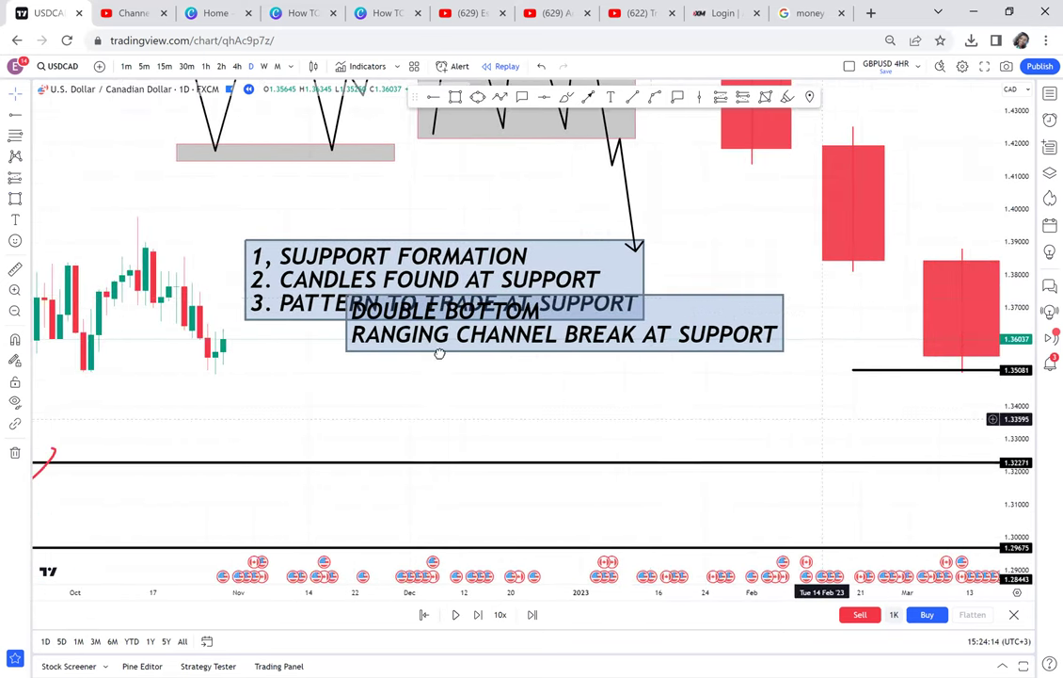
scroll(945, 361, down, 2)
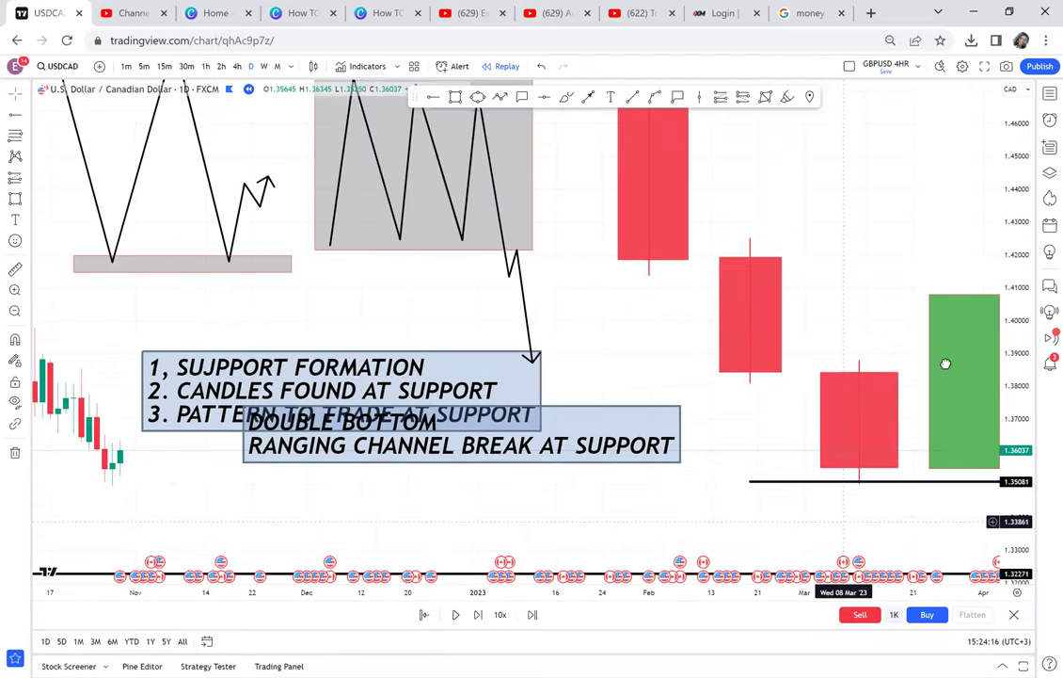
scroll(657, 368, up, 2)
drag(665, 366, 797, 349)
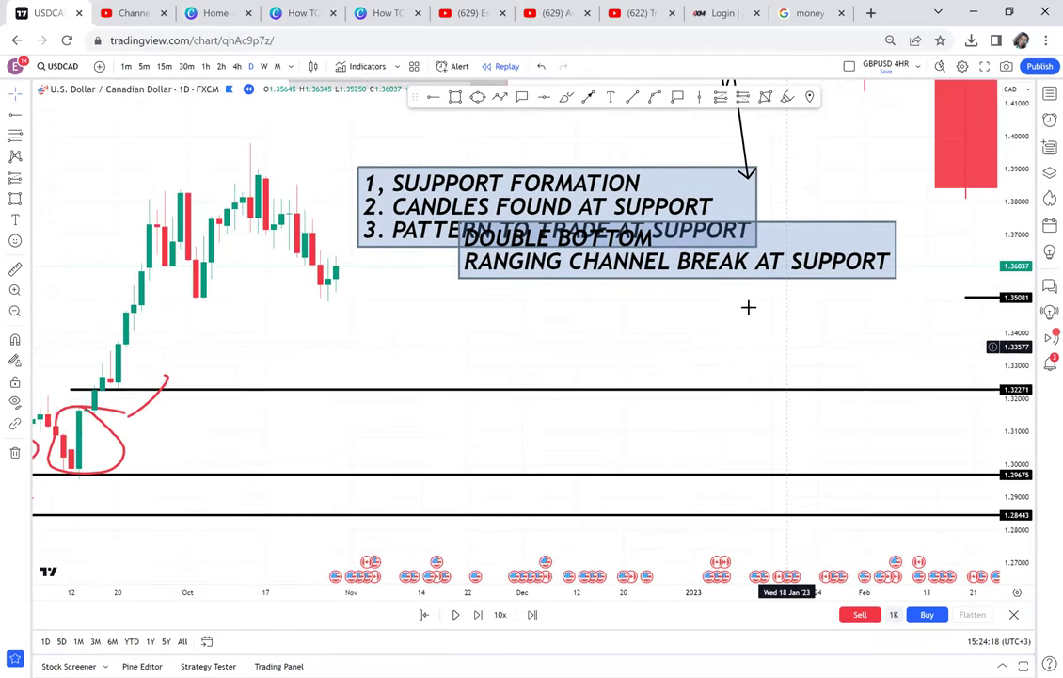
drag(843, 264, 872, 297)
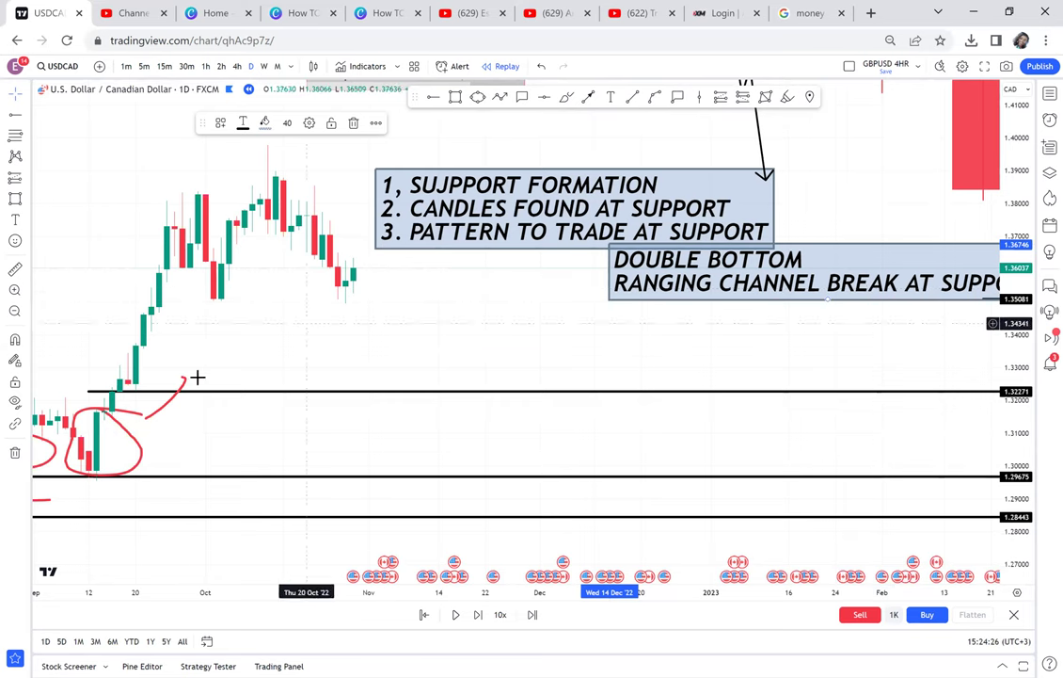
- Remove all drawings from the chart
click(15, 453)
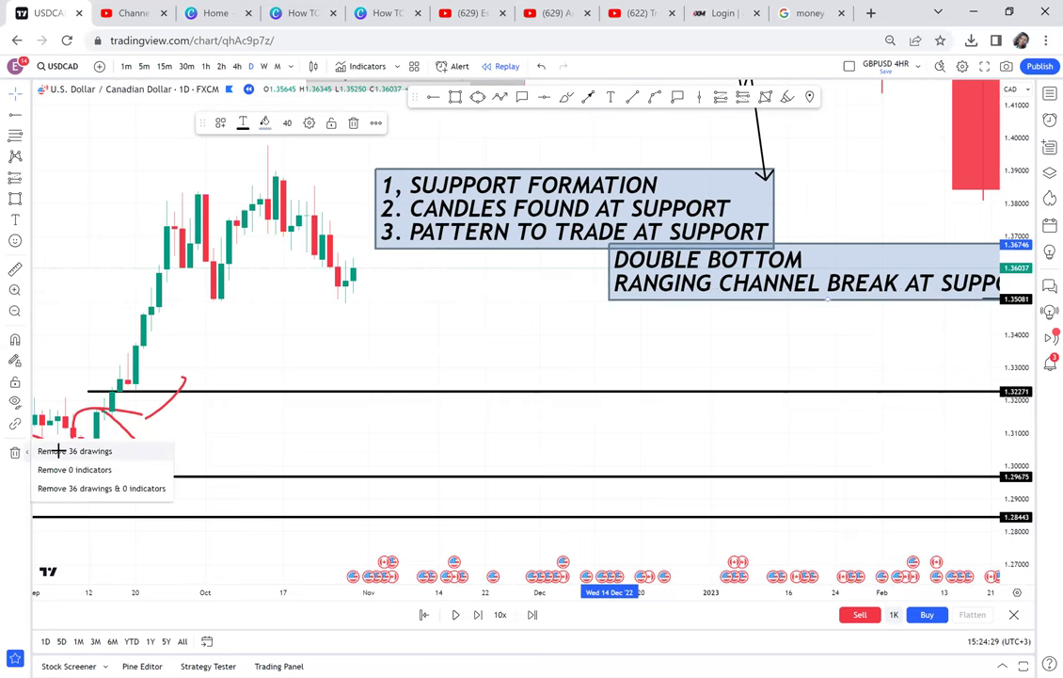
click(56, 403)
- Examine the USDCAD daily price swings from early 2022 through the latest candles of late October
drag(338, 347, 798, 247)
scroll(802, 244, down, 4)
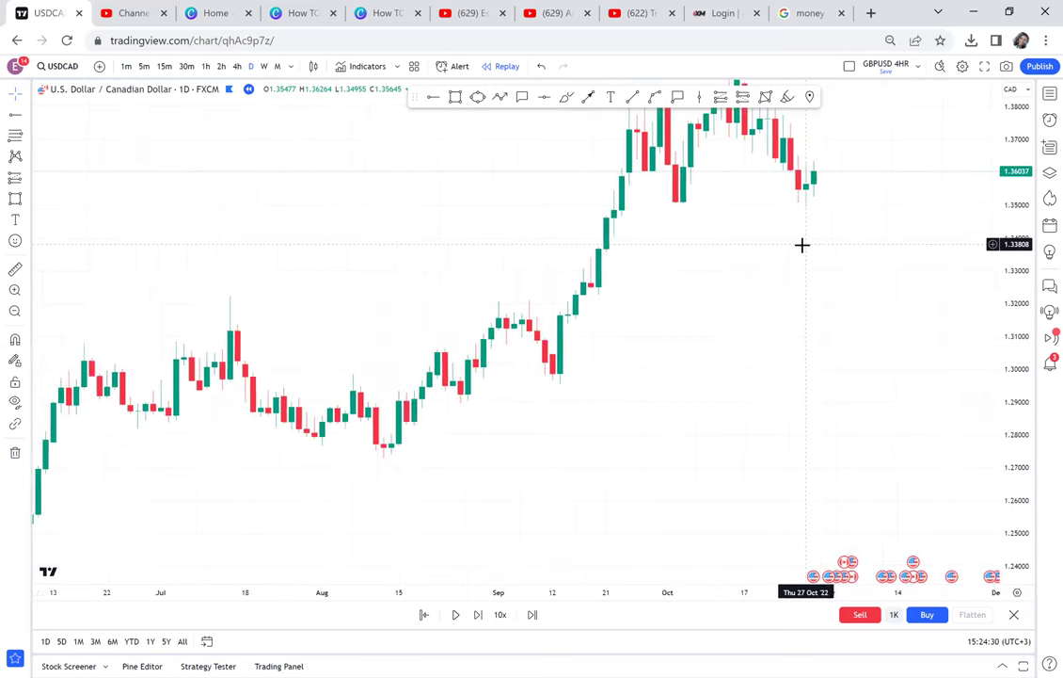
scroll(813, 237, down, 5)
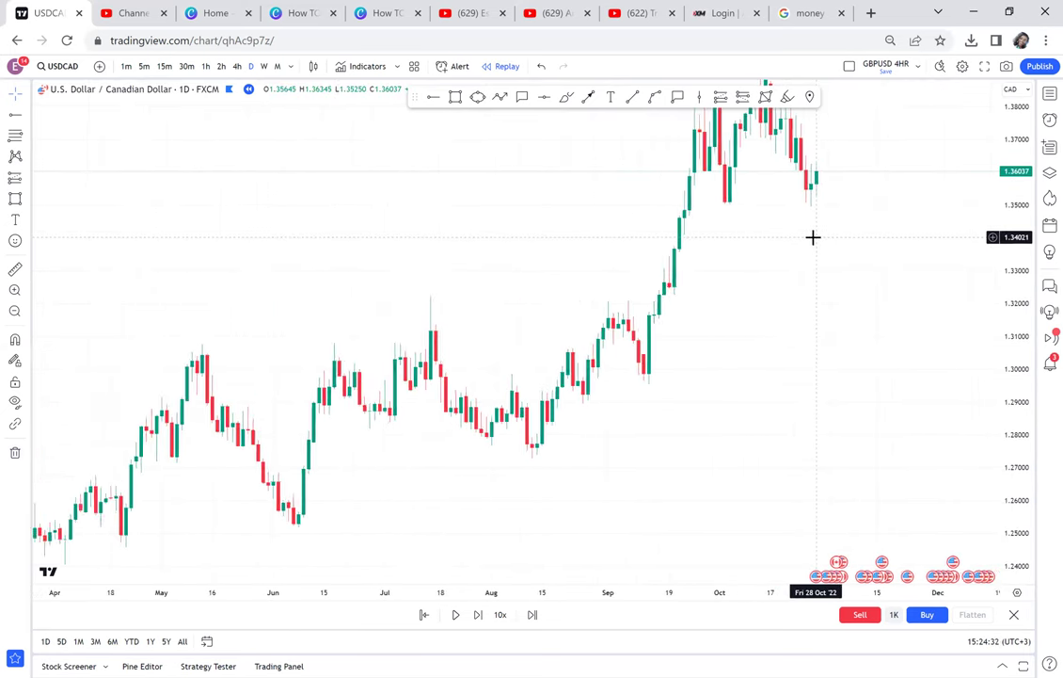
scroll(812, 237, down, 3)
drag(451, 416, 445, 383)
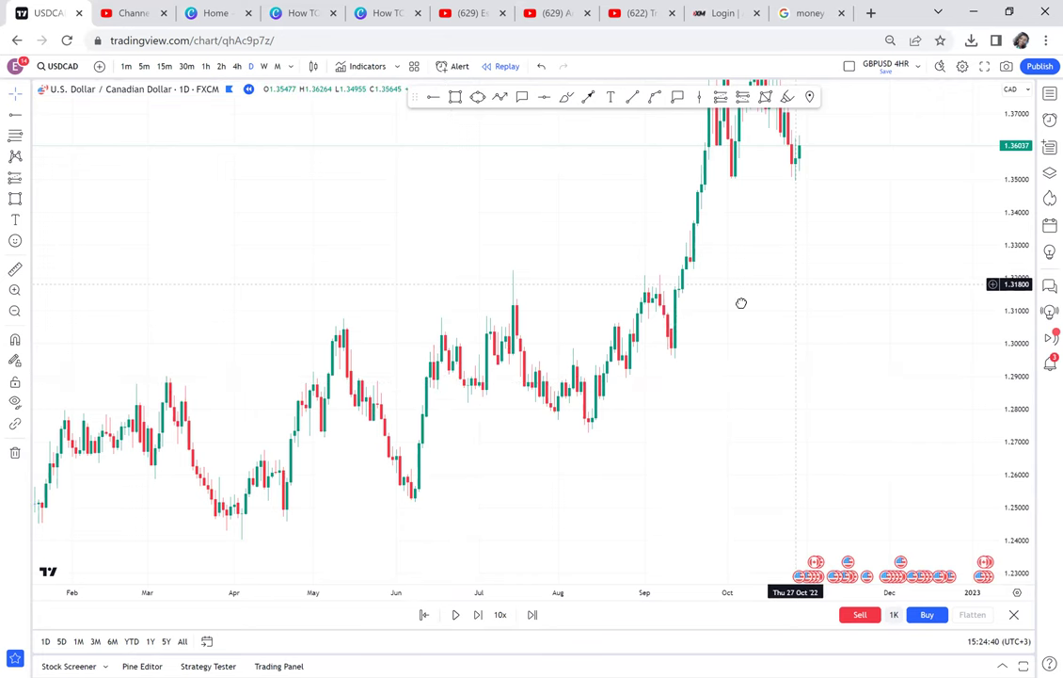
drag(740, 301, 678, 320)
drag(522, 446, 576, 427)
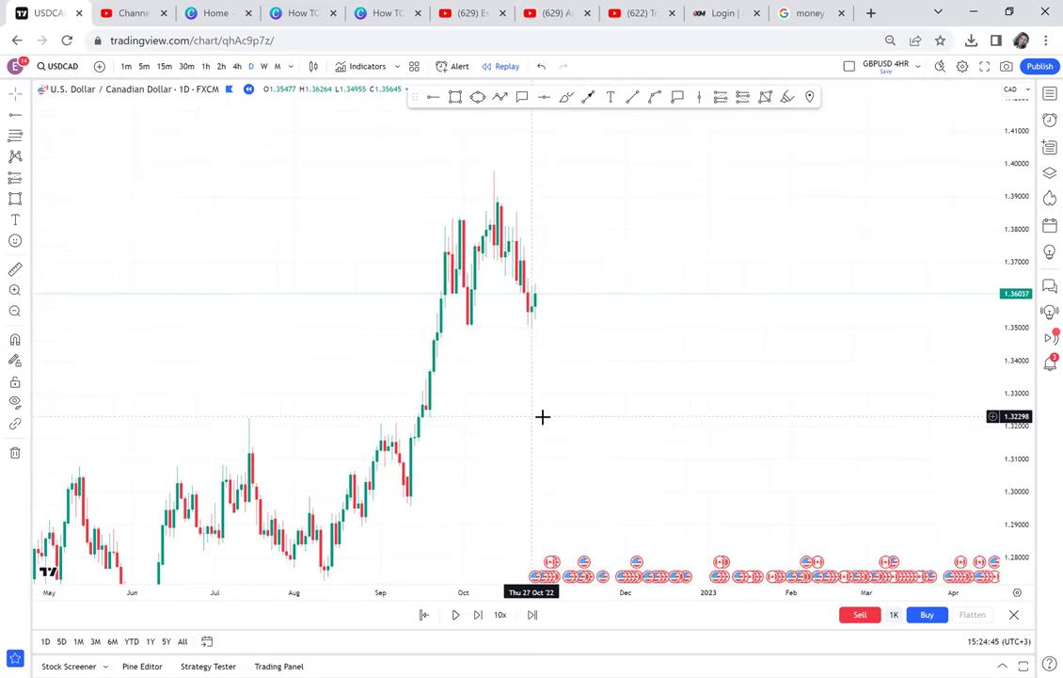
scroll(543, 417, up, 1)
scroll(542, 416, up, 1)
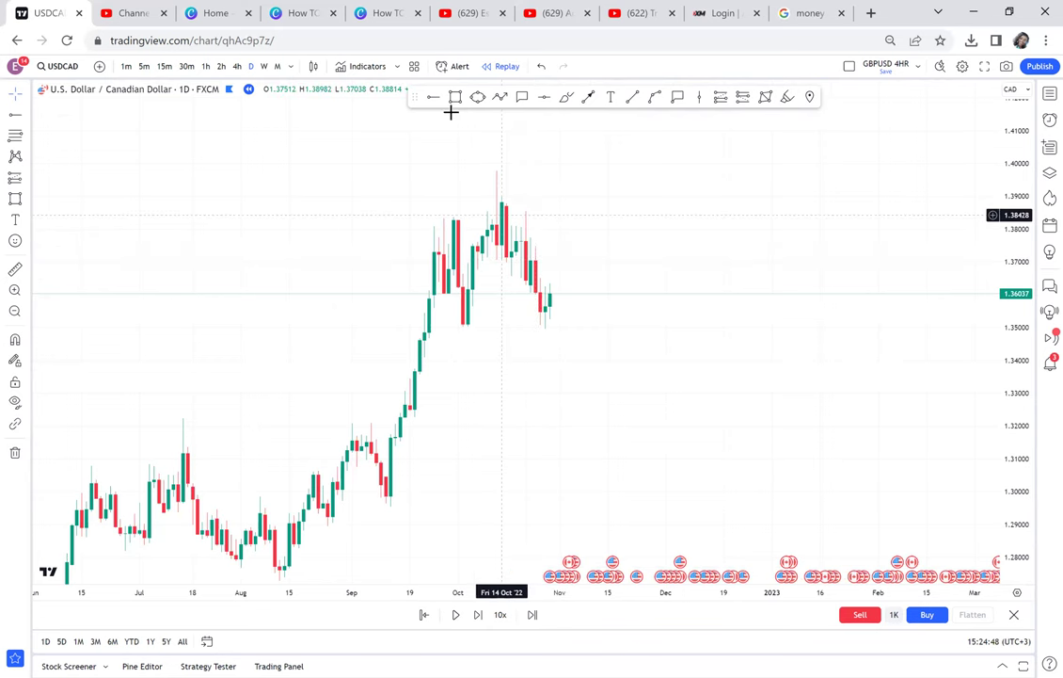
- Draw a rectangle around the recent highs and lows, from 13 September to 2 December 2022 between about 1.3498 and 1.3985
key(alt+shift+r)
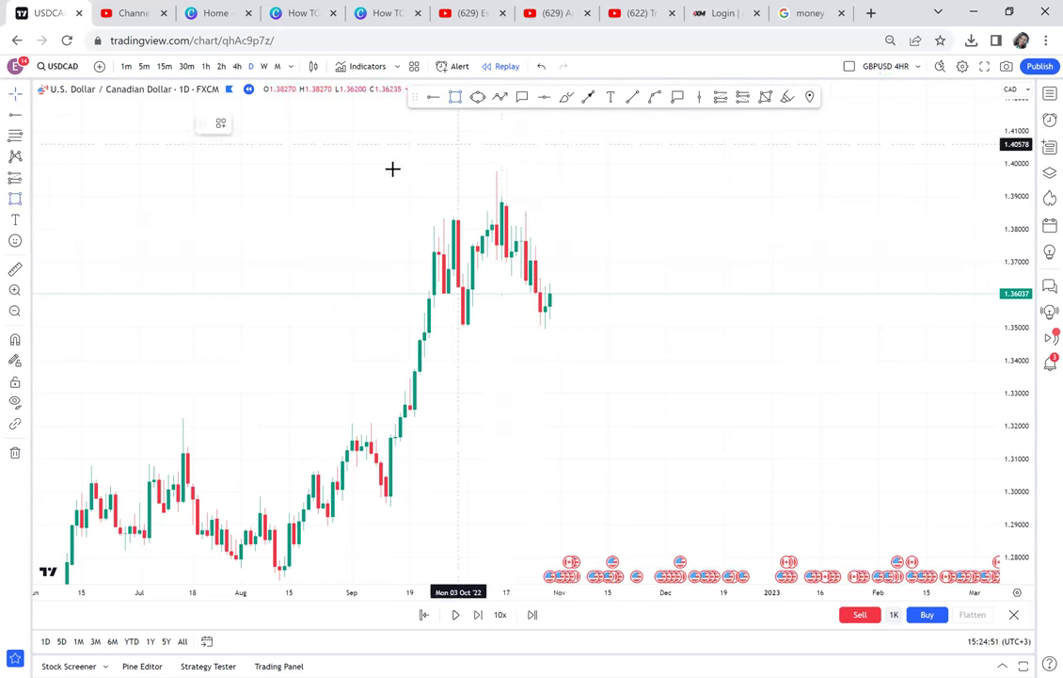
click(392, 168)
click(642, 277)
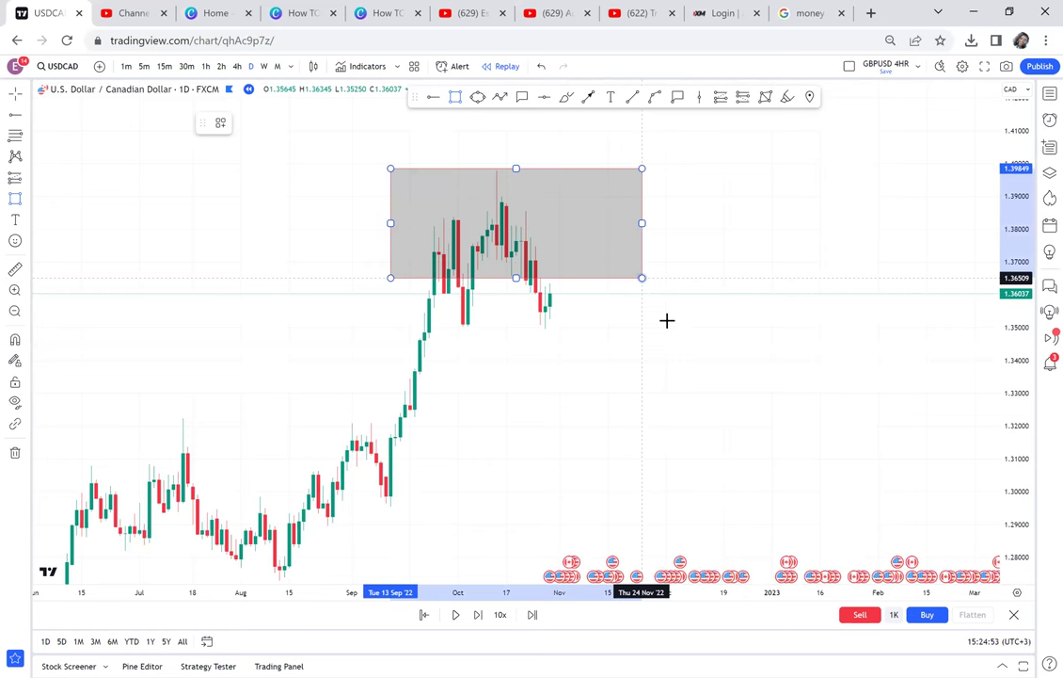
drag(666, 321, 670, 328)
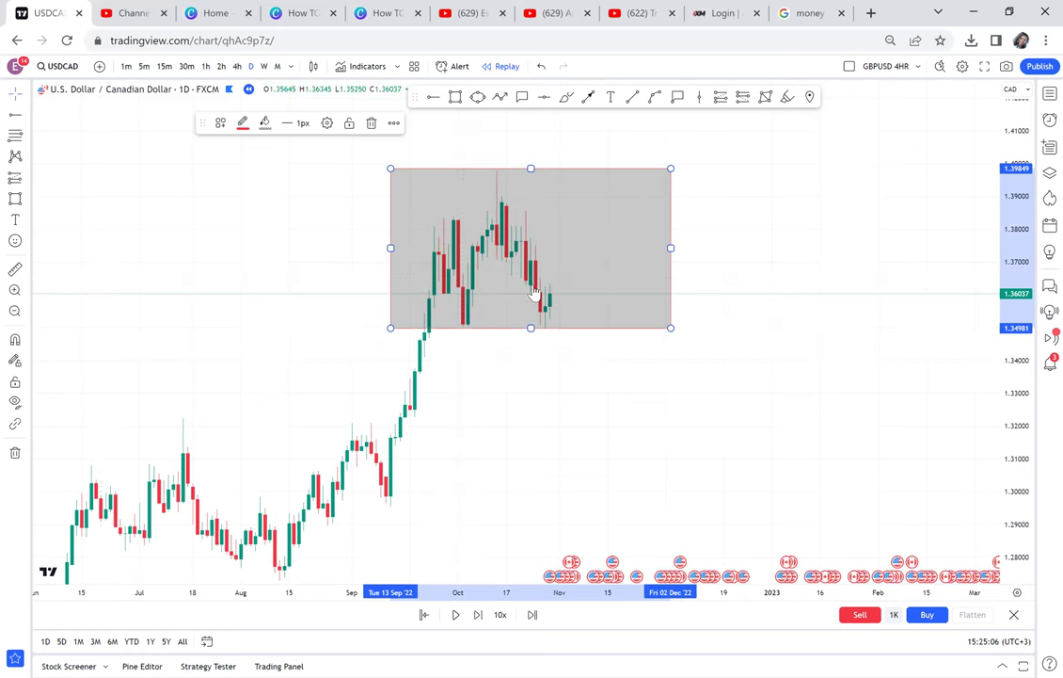
- Delete the rectangle around the recent price range
click(14, 453)
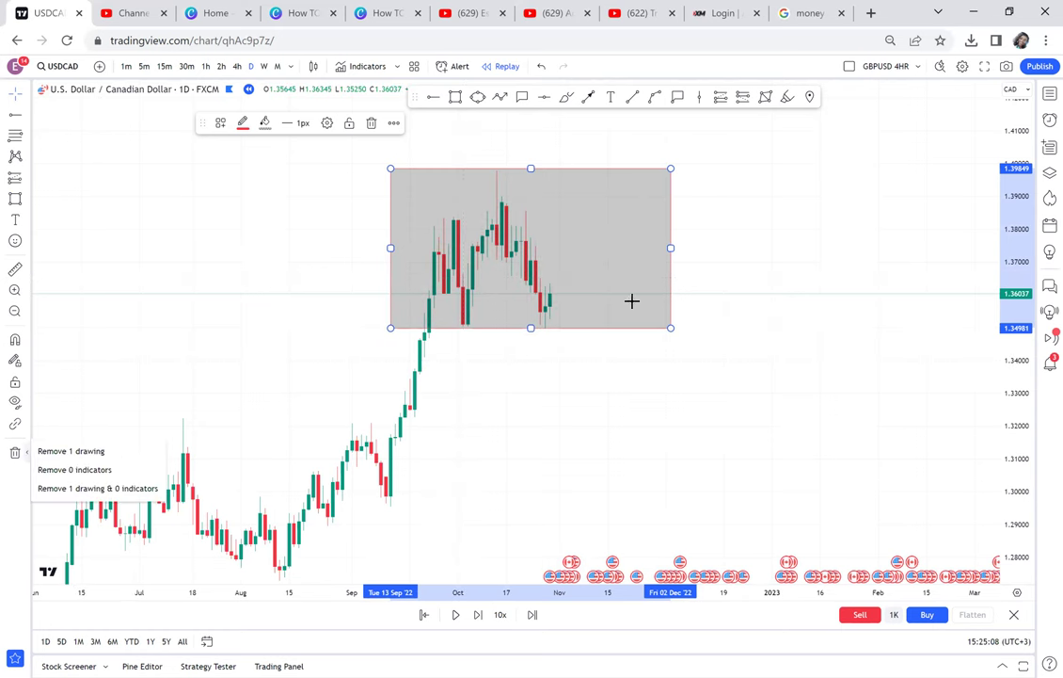
key(Delete)
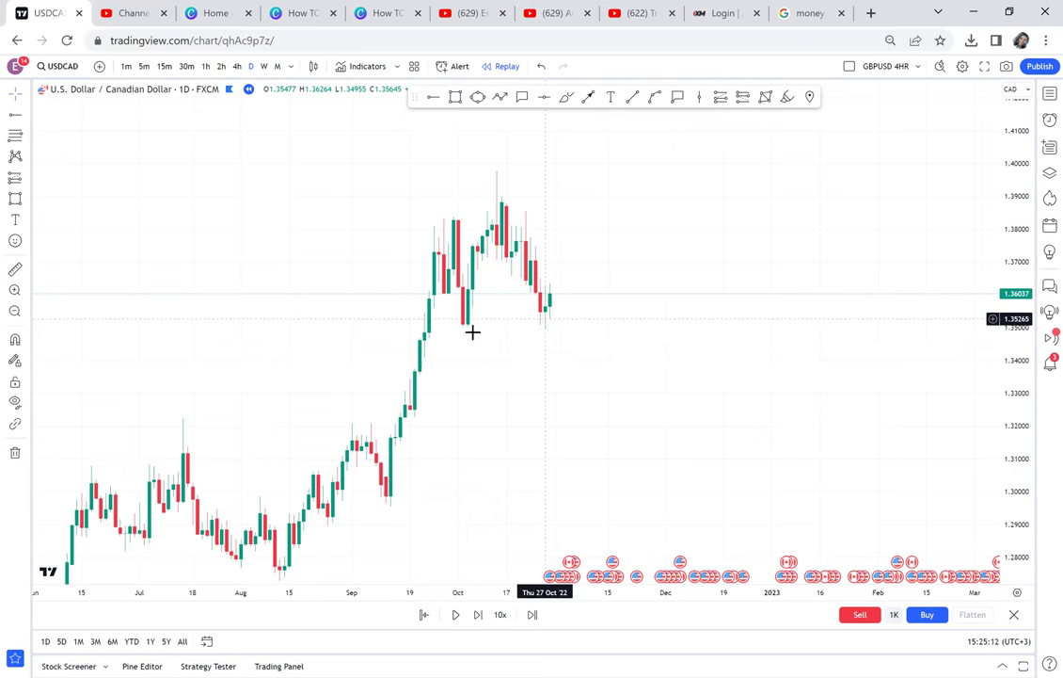
scroll(468, 315, up, 4)
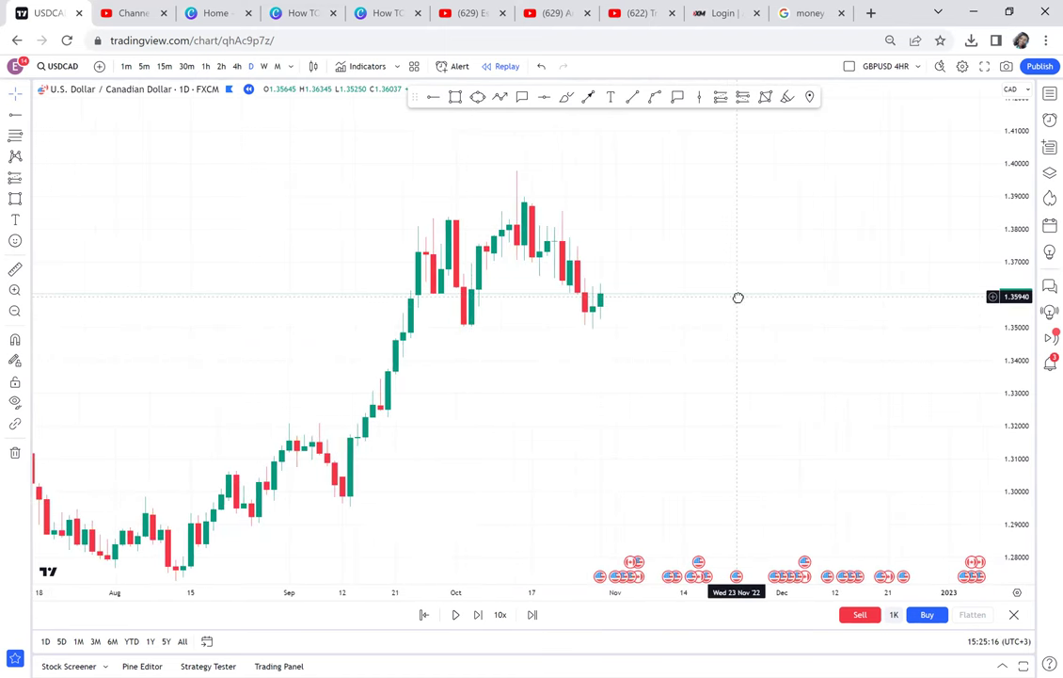
drag(737, 296, 605, 261)
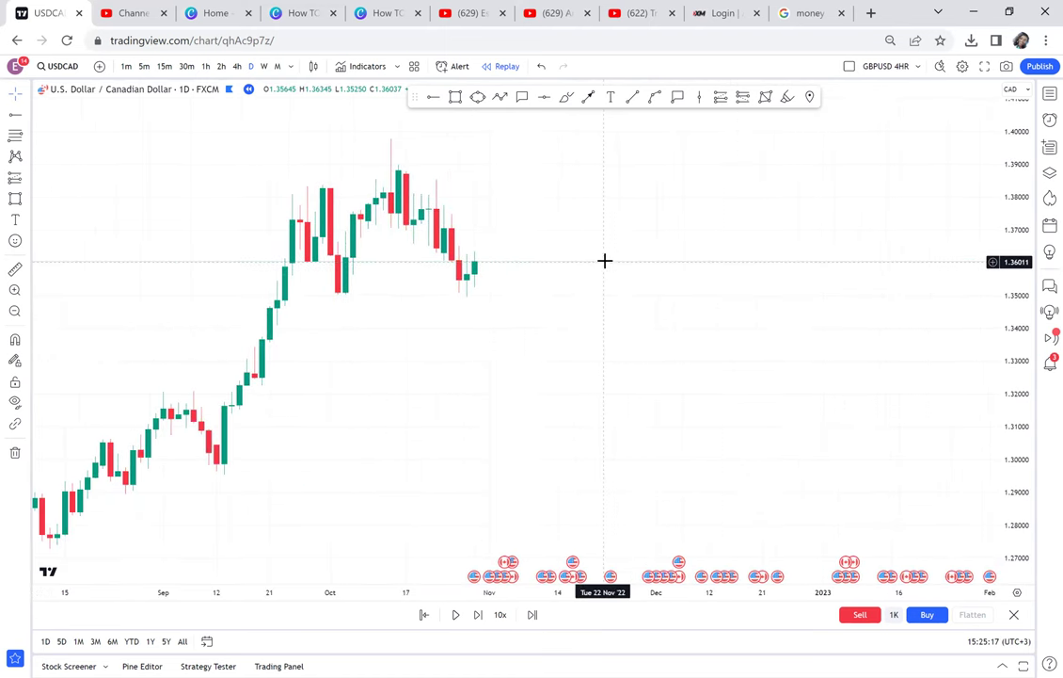
- Draw a thin support-zone rectangle under the October lows, from 30 September to 9 November 2022 between about 1.3491 and 1.3509
click(456, 100)
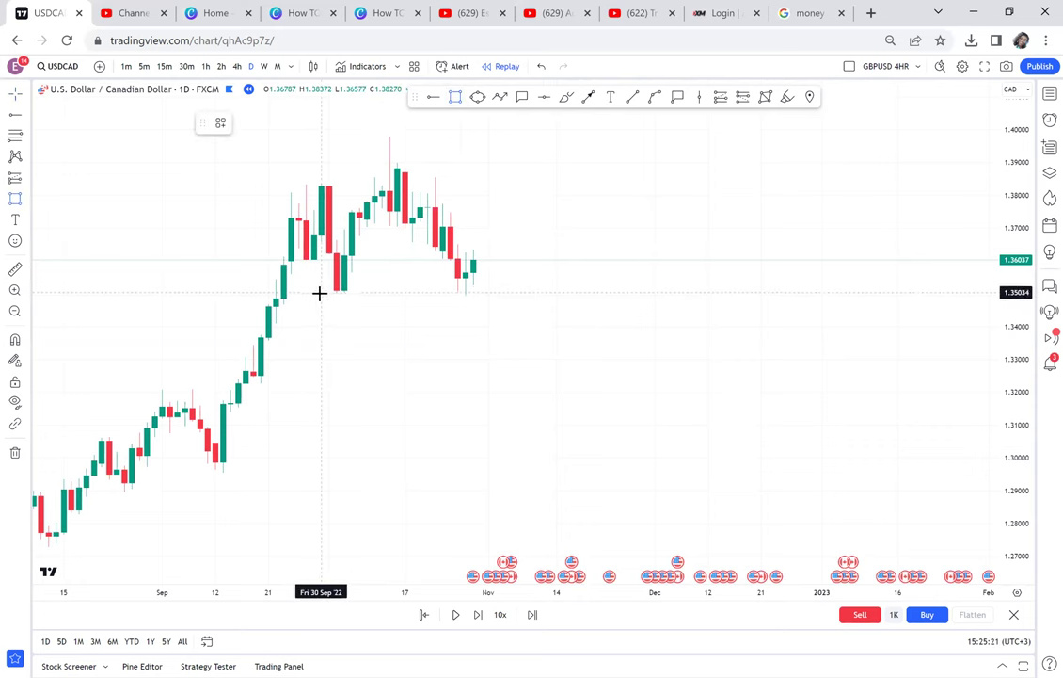
click(319, 290)
click(534, 292)
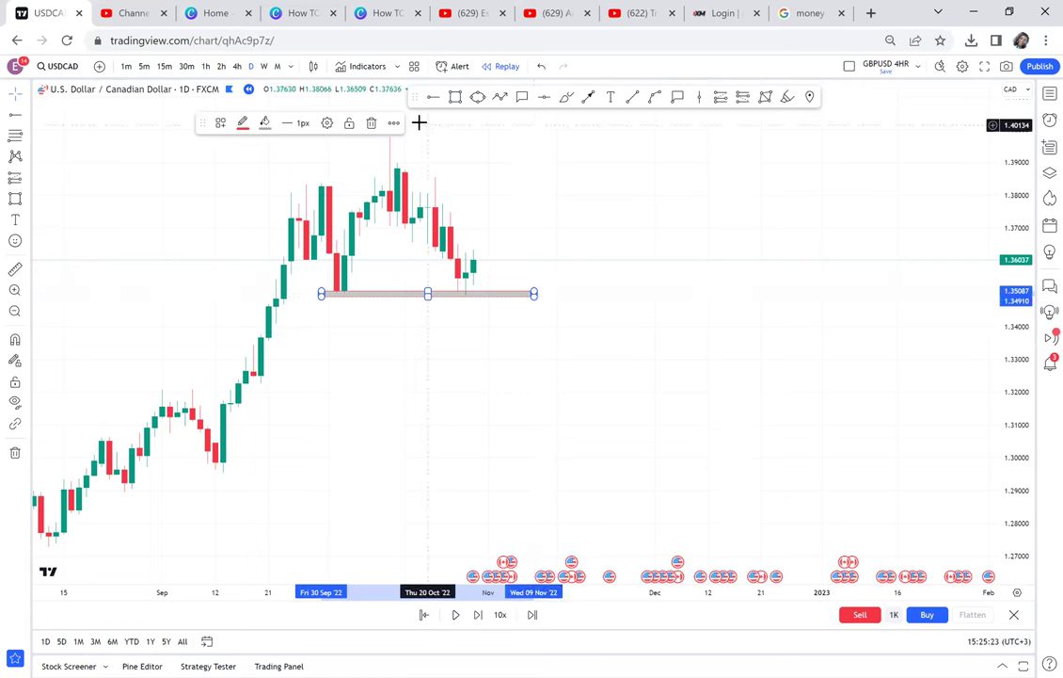
- Draw a rectangle over the ranging prices, from 16 September to 13 December 2022 between about 1.3498 and 1.3978
click(455, 100)
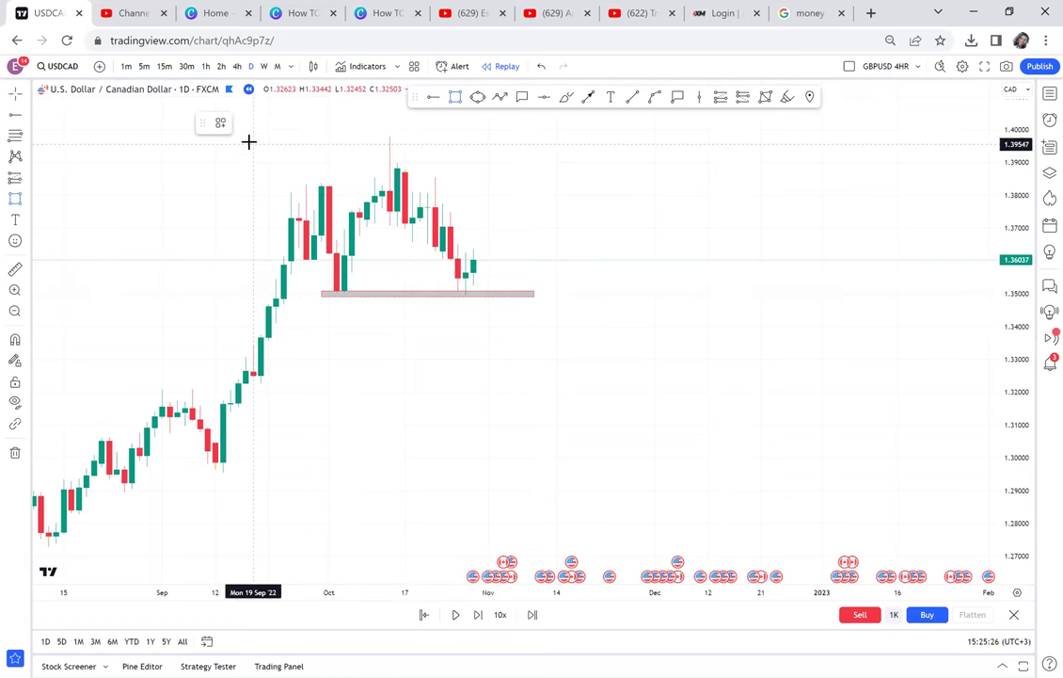
click(246, 138)
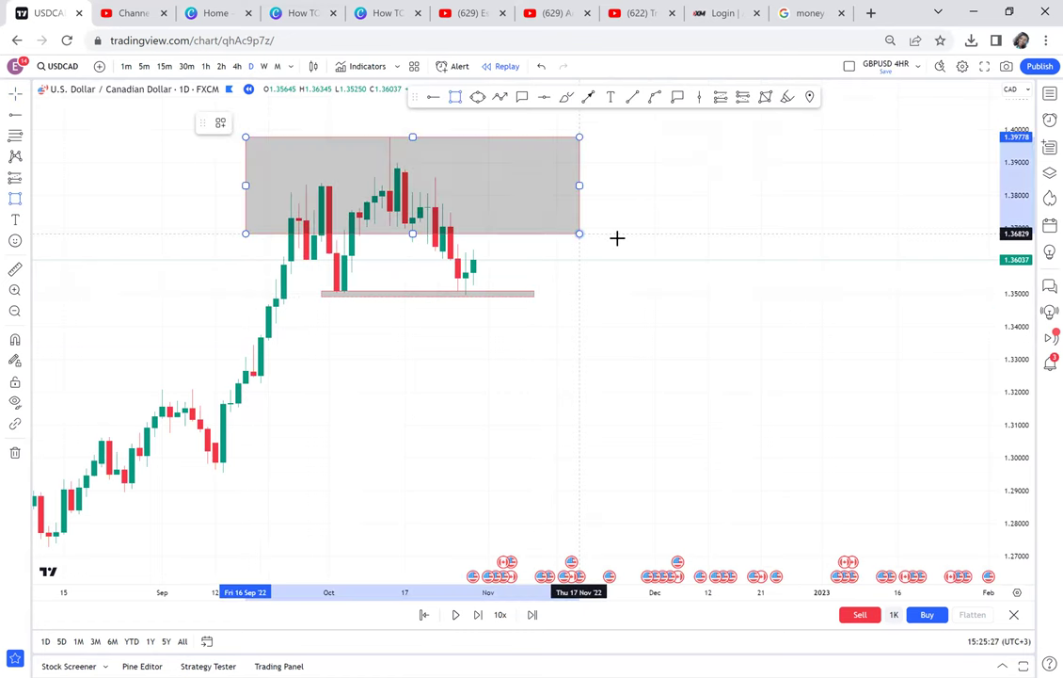
click(718, 295)
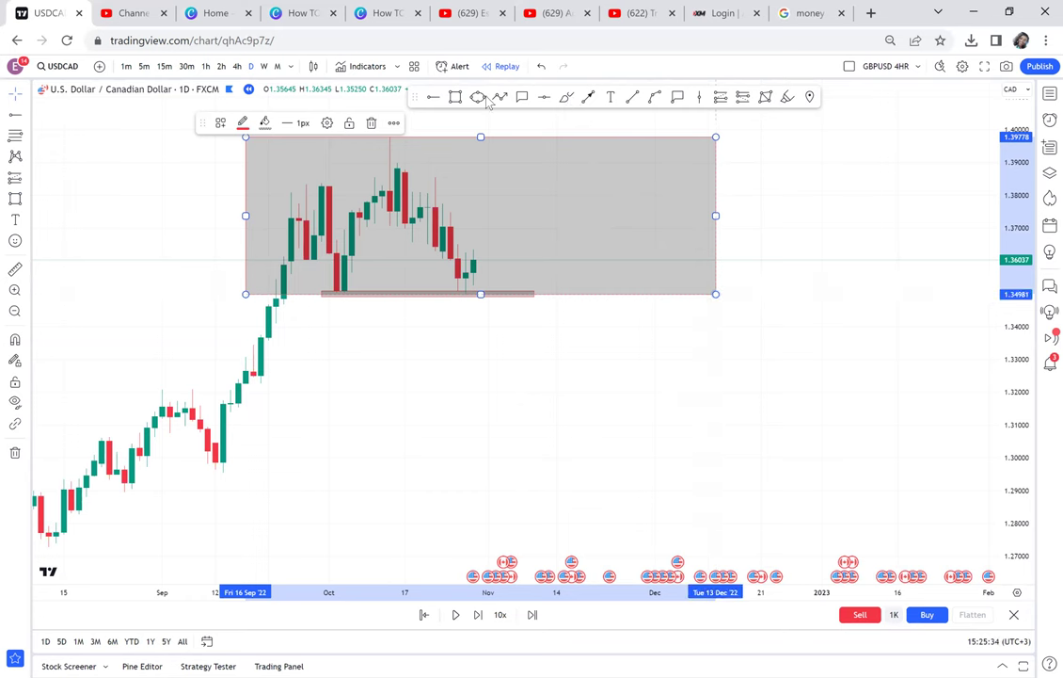
- Sketch an arrowed path breaking below the range from about 1.3505, retesting about 1.3495, and falling to about 1.312
key(alt+shift+p)
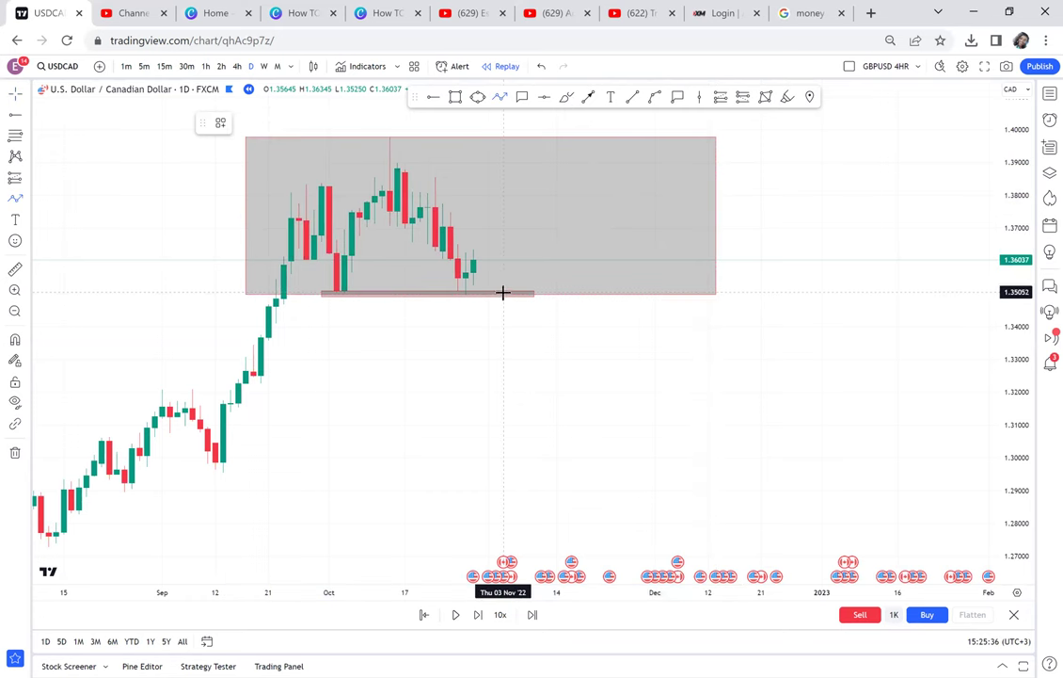
click(518, 337)
double_click(549, 296)
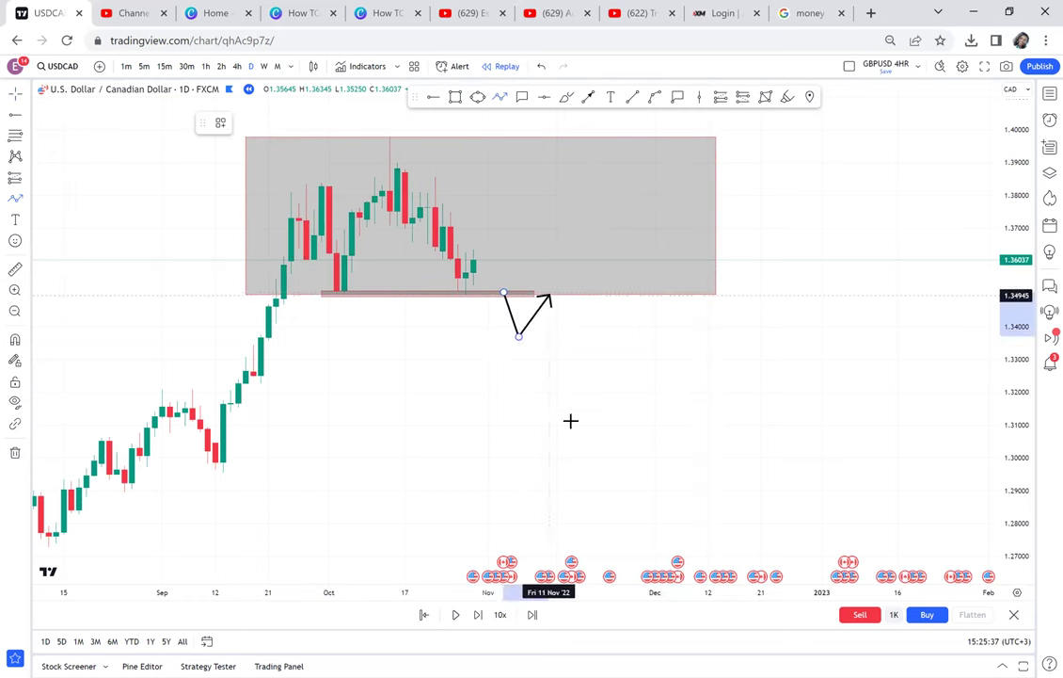
double_click(570, 421)
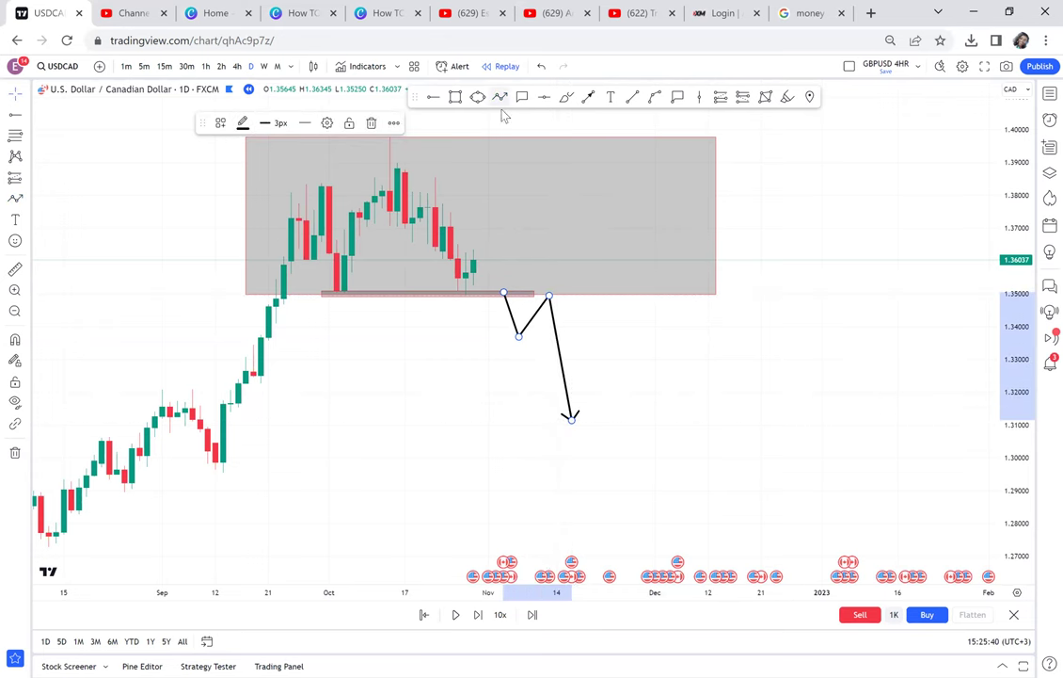
- Sketch an arrowed path breaking above the range from about 1.3969, retesting the range's upper edge, and rising to about 1.4186
click(488, 139)
click(518, 126)
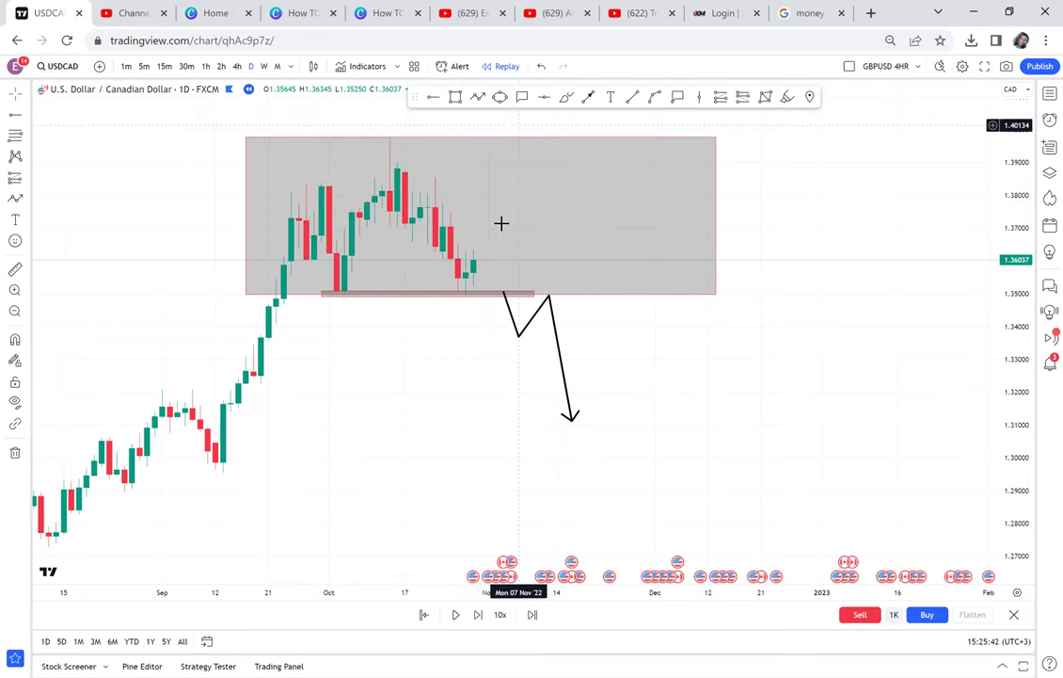
drag(498, 120, 493, 188)
click(477, 96)
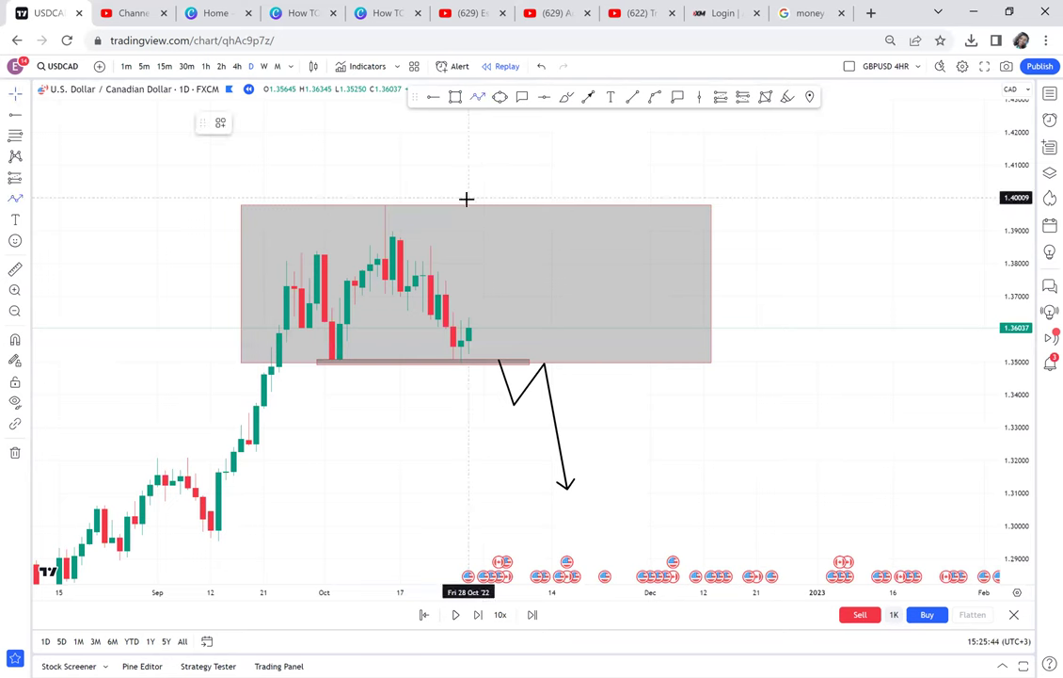
click(467, 208)
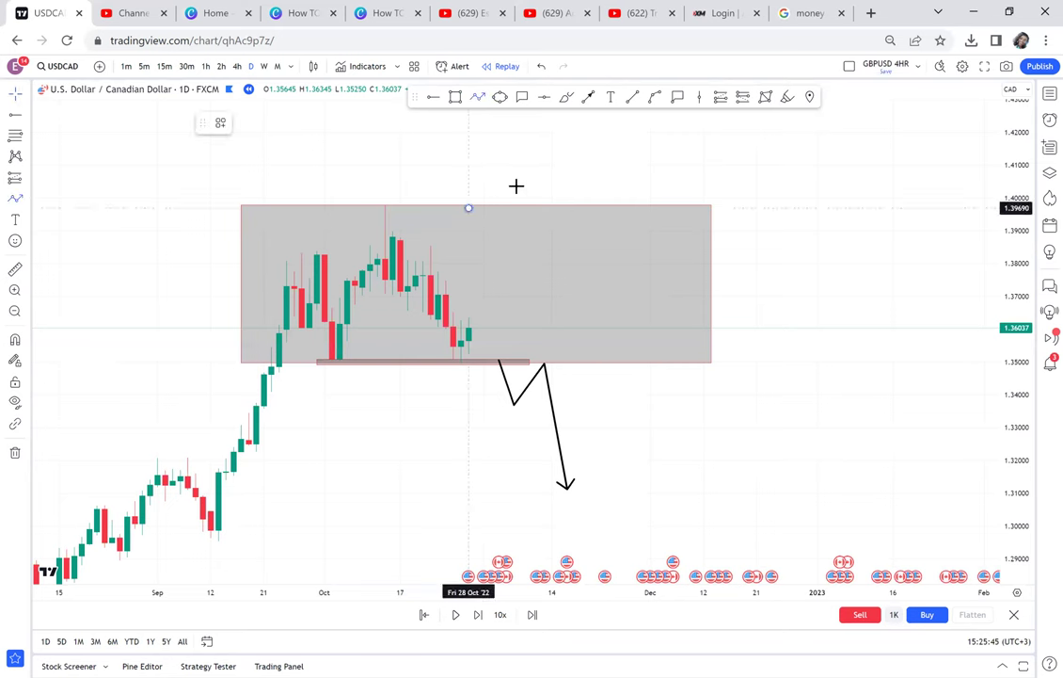
click(491, 157)
click(536, 205)
double_click(554, 139)
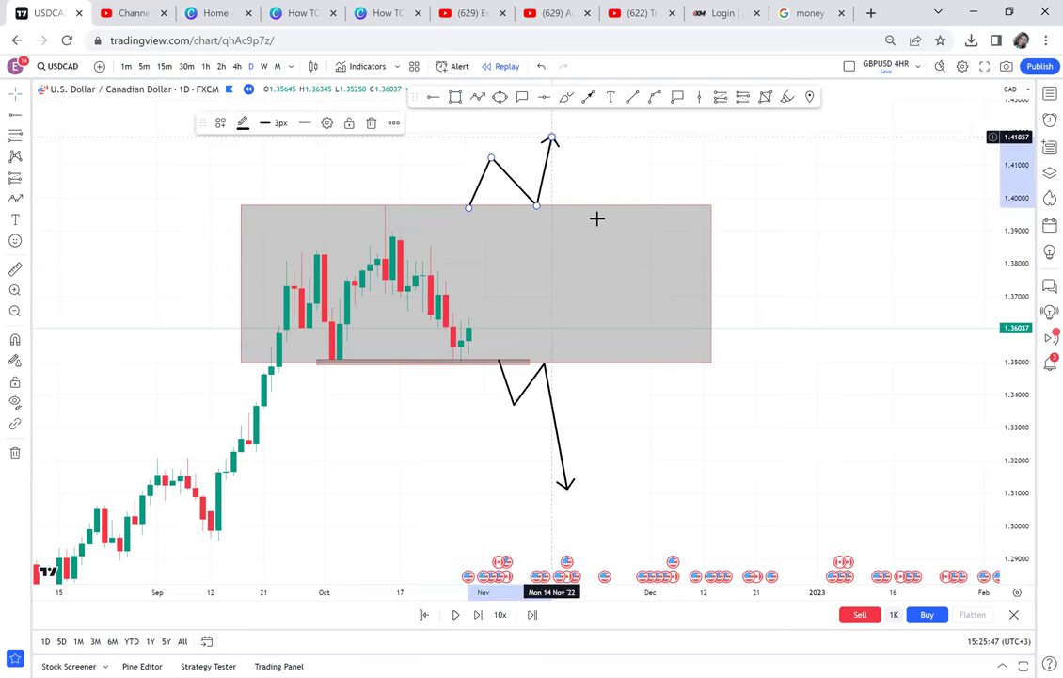
click(597, 220)
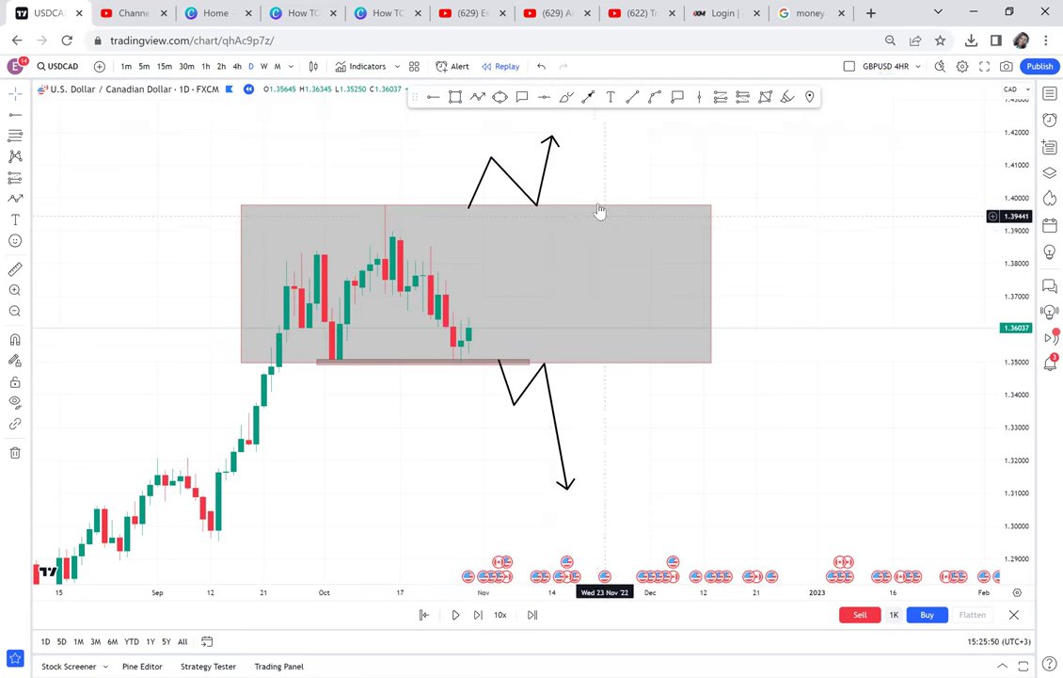
- Undo both breakout paths and the range rectangle, keeping the thin support zone
click(541, 67)
click(541, 67)
click(541, 70)
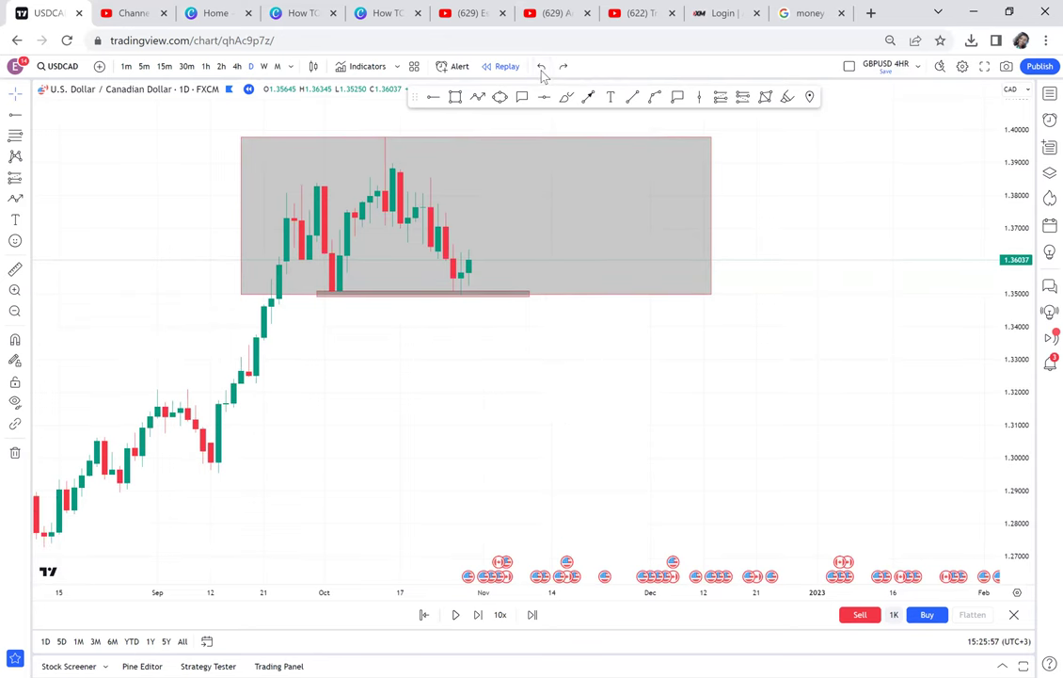
click(541, 70)
- Place a horizontal line at the mid-October high, at about 1.39799
drag(636, 244, 658, 263)
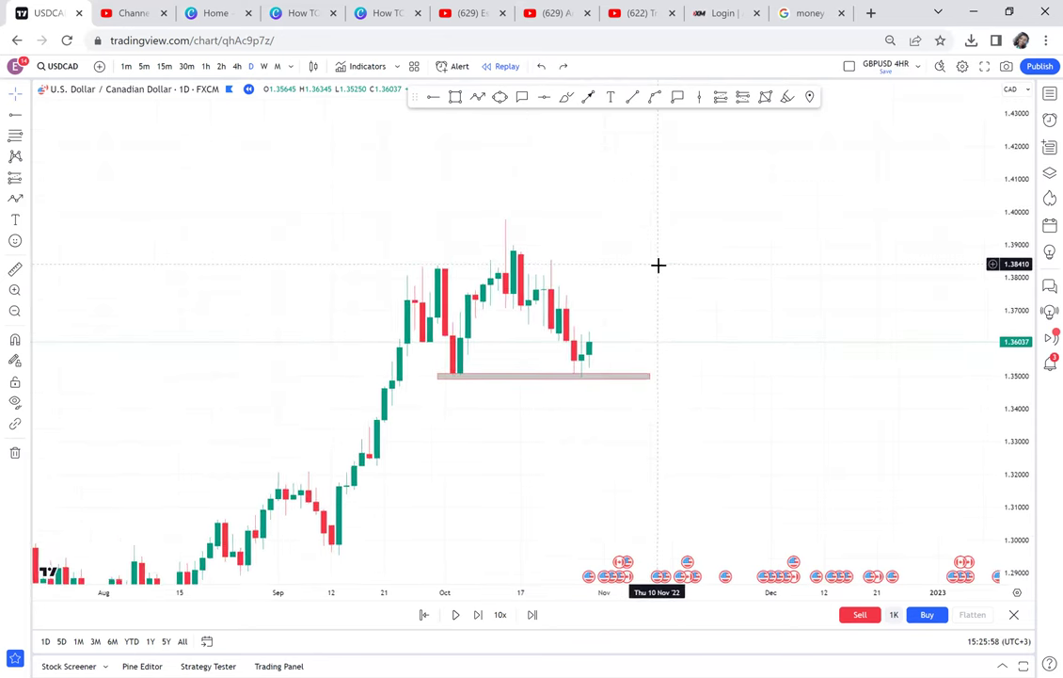
scroll(658, 264, up, 2)
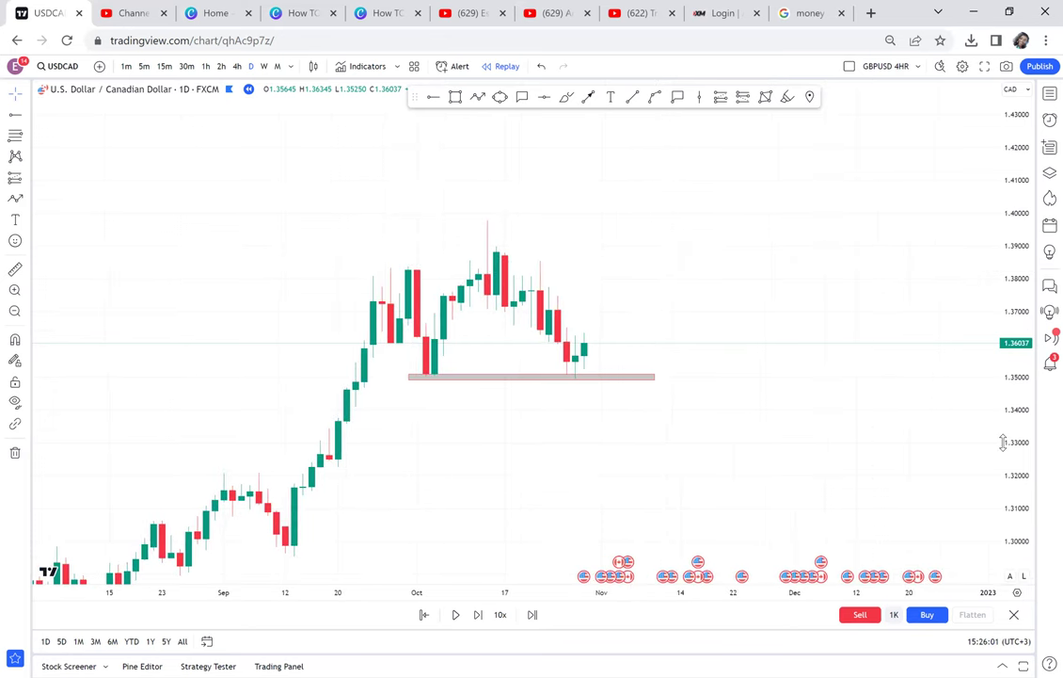
scroll(874, 356, up, 2)
scroll(874, 357, up, 1)
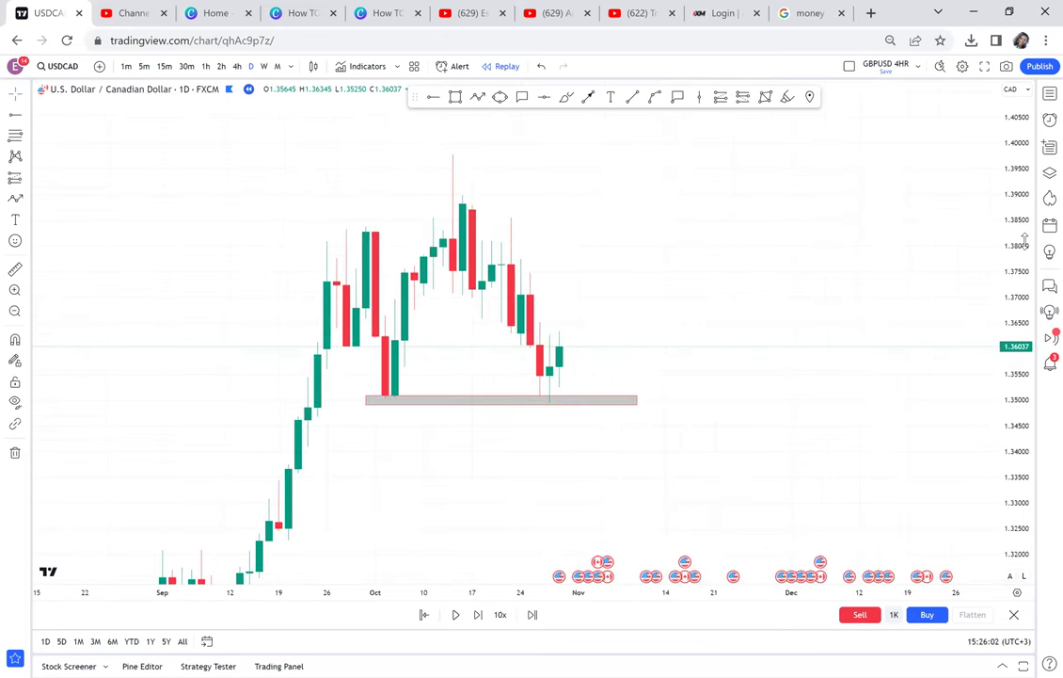
scroll(876, 301, up, 1)
scroll(876, 301, up, 1)
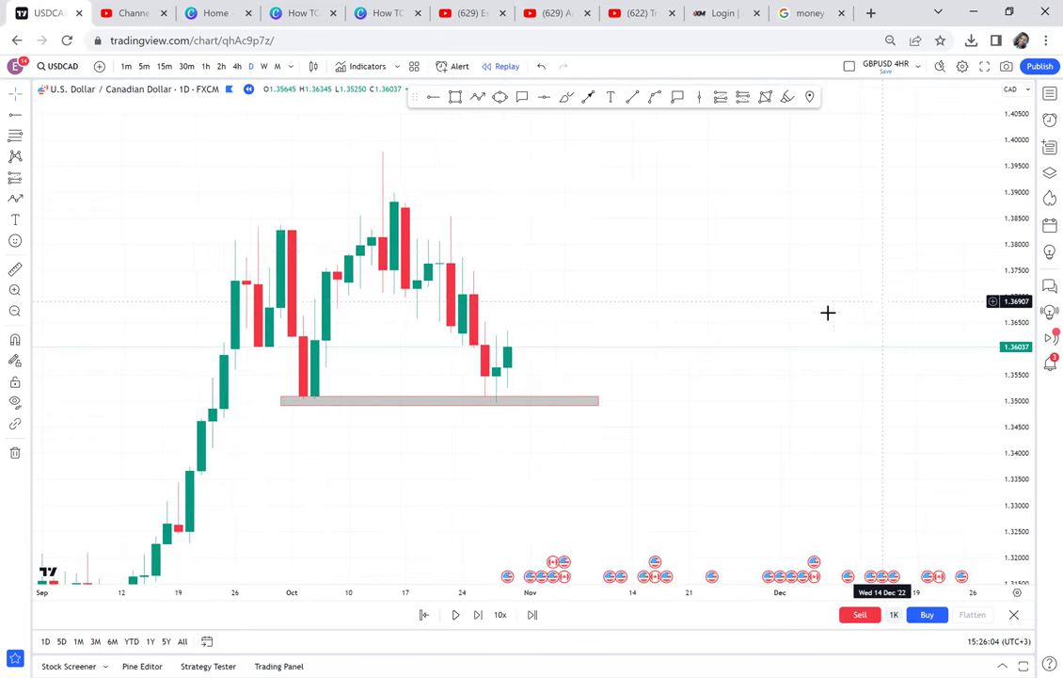
drag(764, 300, 764, 301)
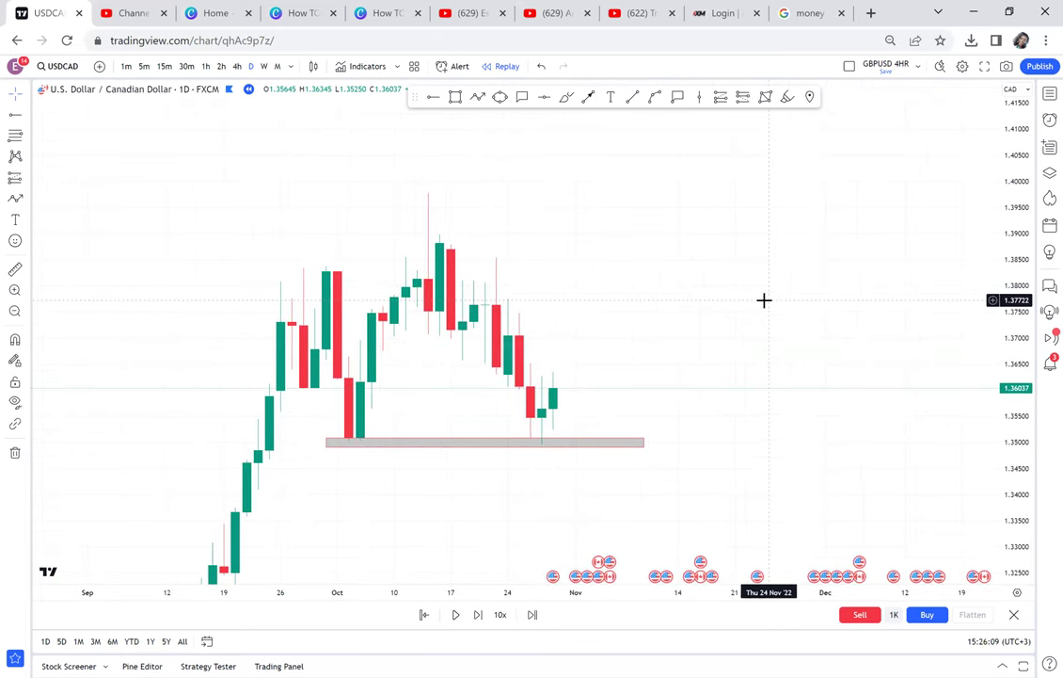
click(543, 98)
click(273, 191)
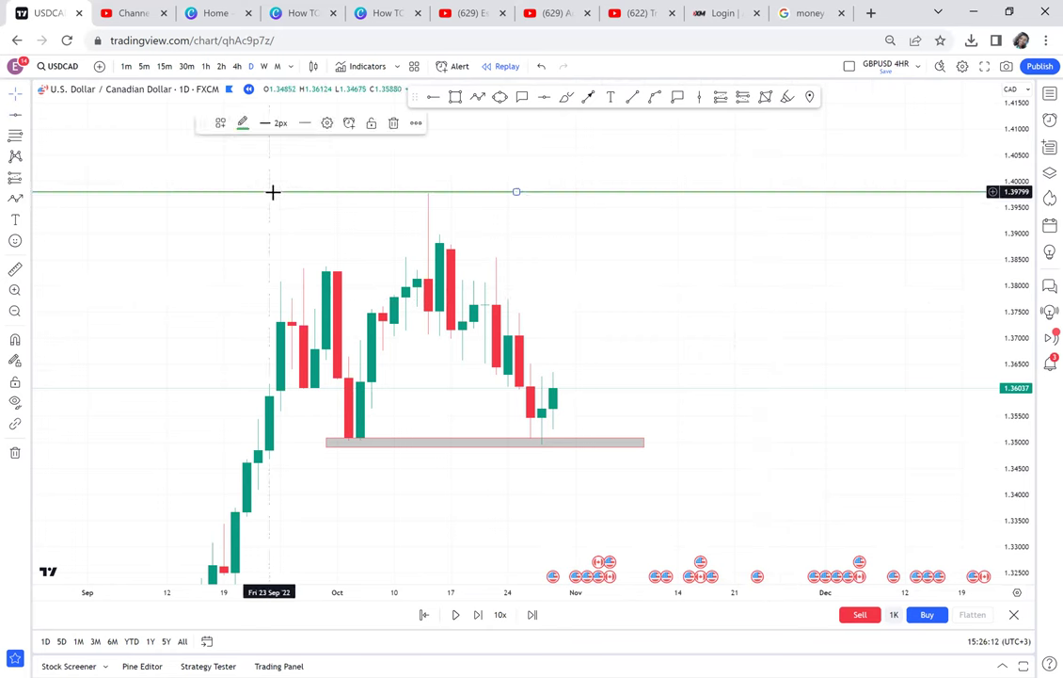
- Colour the horizontal line at the mid-October high red
double_click(275, 195)
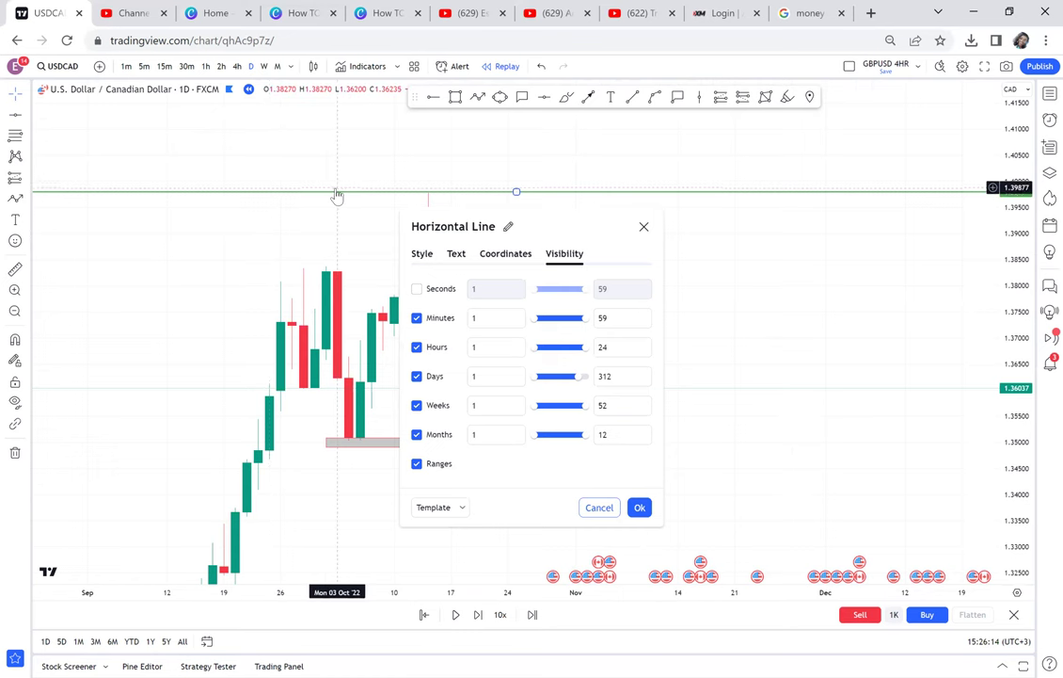
key(Escape)
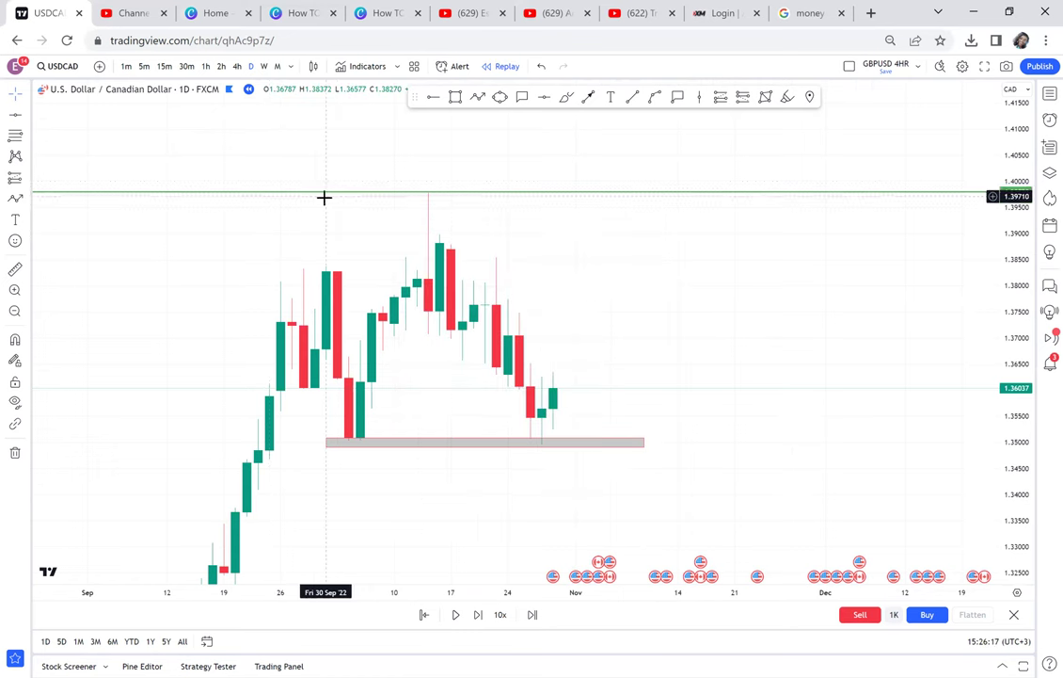
click(335, 198)
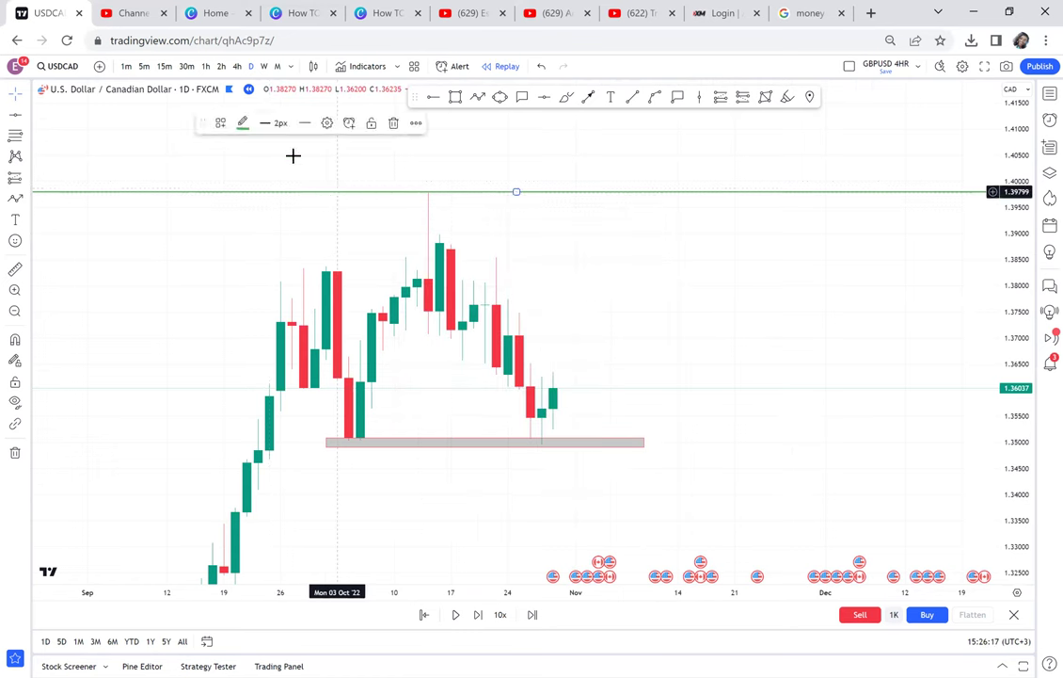
click(243, 124)
click(243, 160)
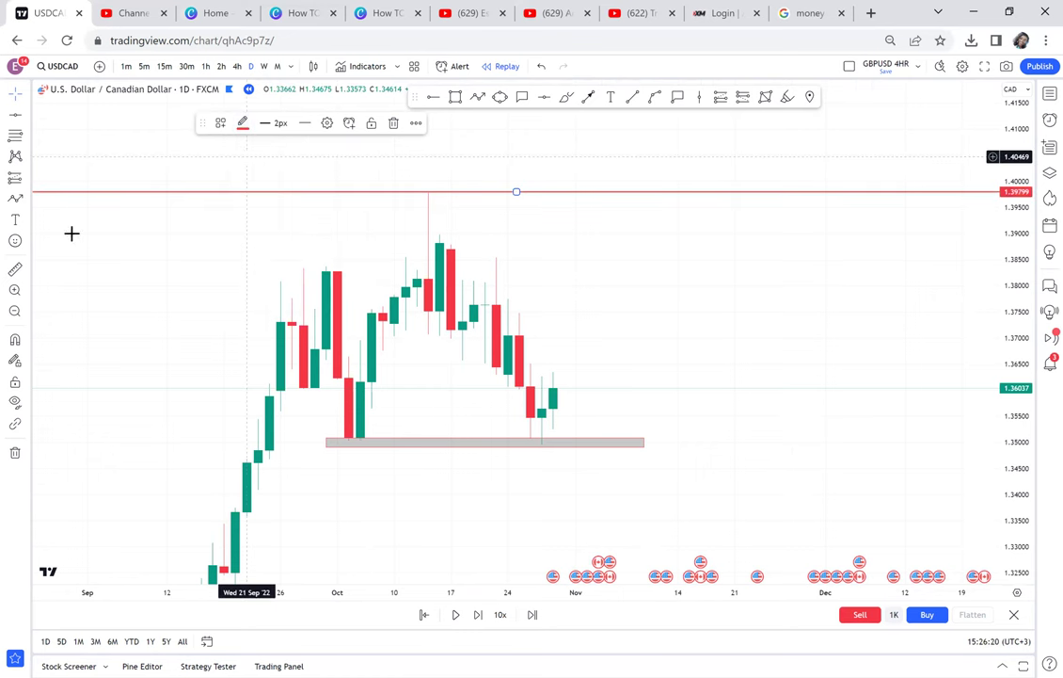
- Measure the price range from the support zone up to the red resistance line
shift+click(301, 439)
click(679, 192)
drag(635, 172, 588, 173)
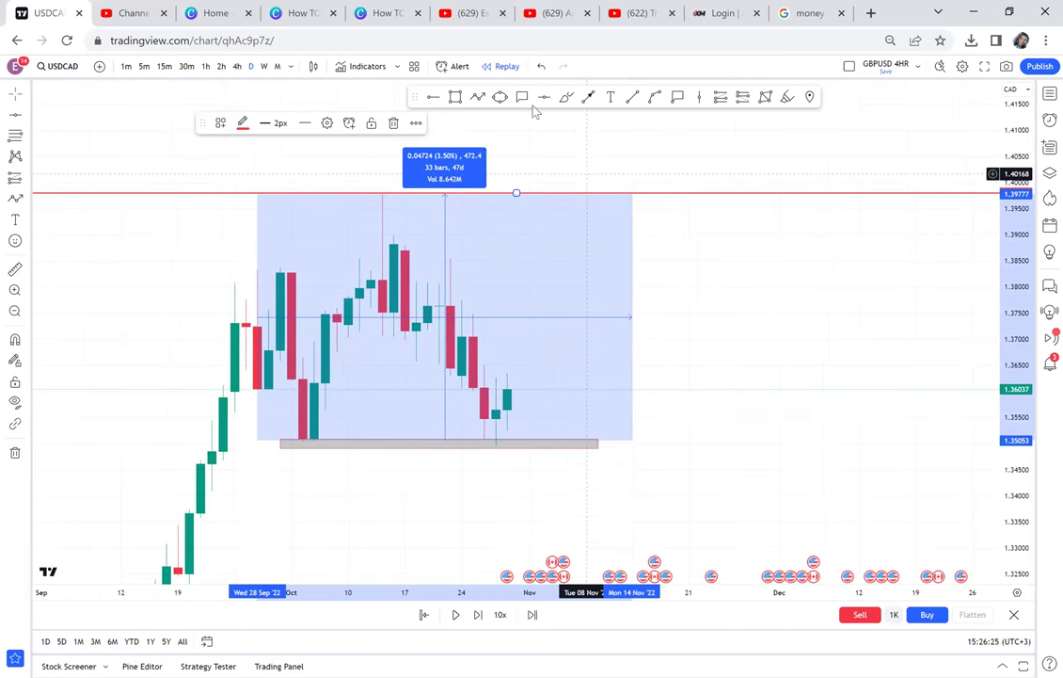
- Place a horizontal line at the midpoint of the measured range, about 1.37454, and colour it green
click(542, 105)
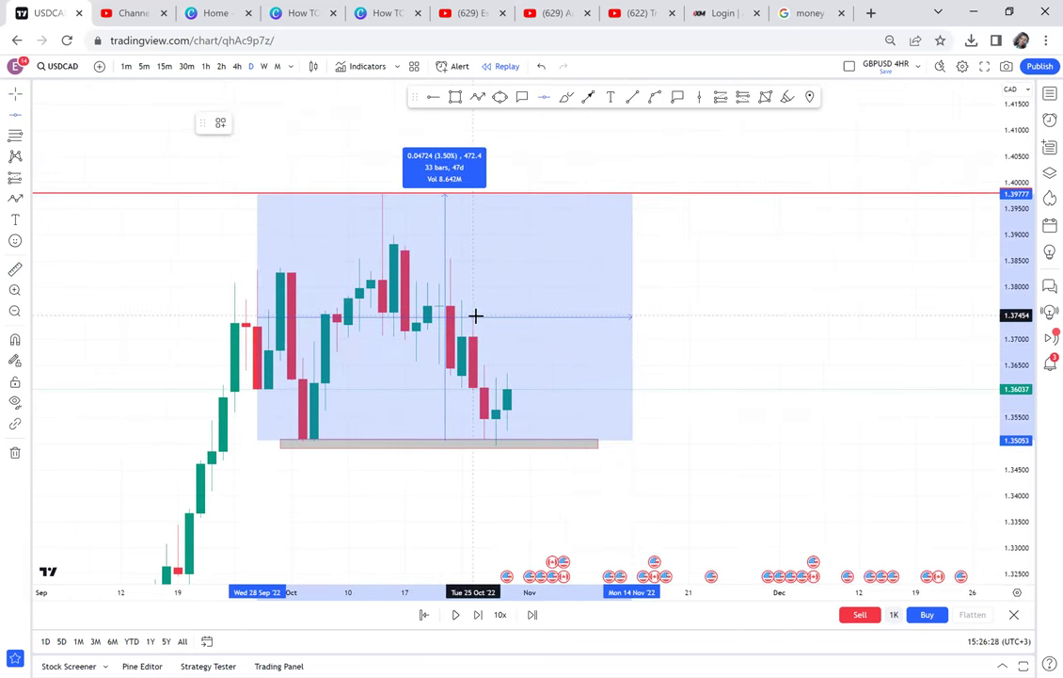
click(516, 315)
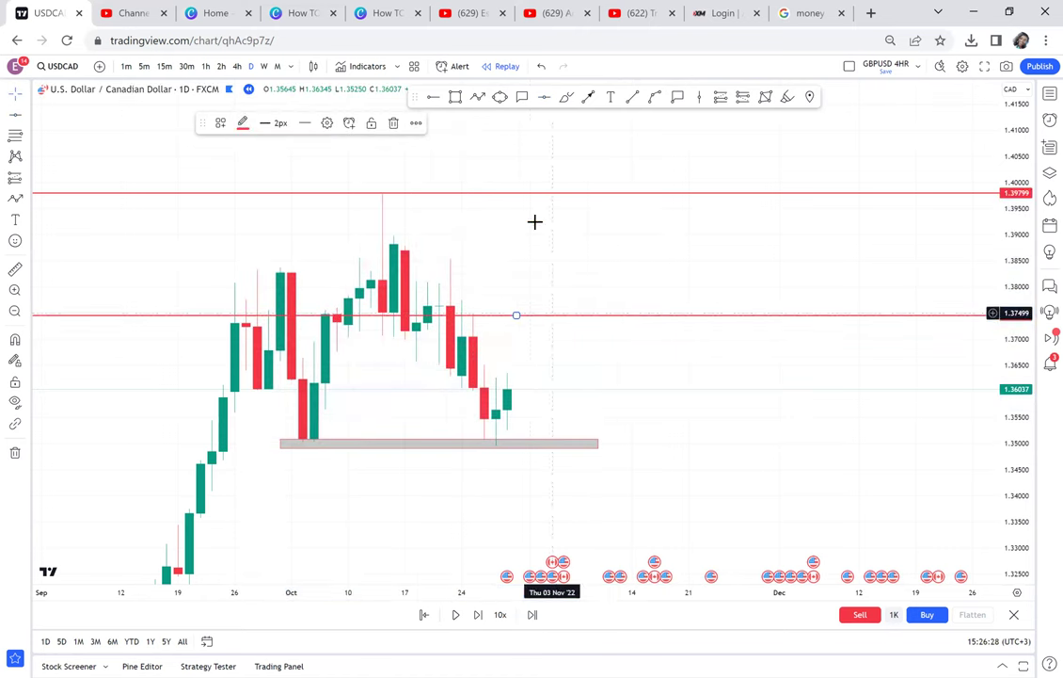
click(243, 123)
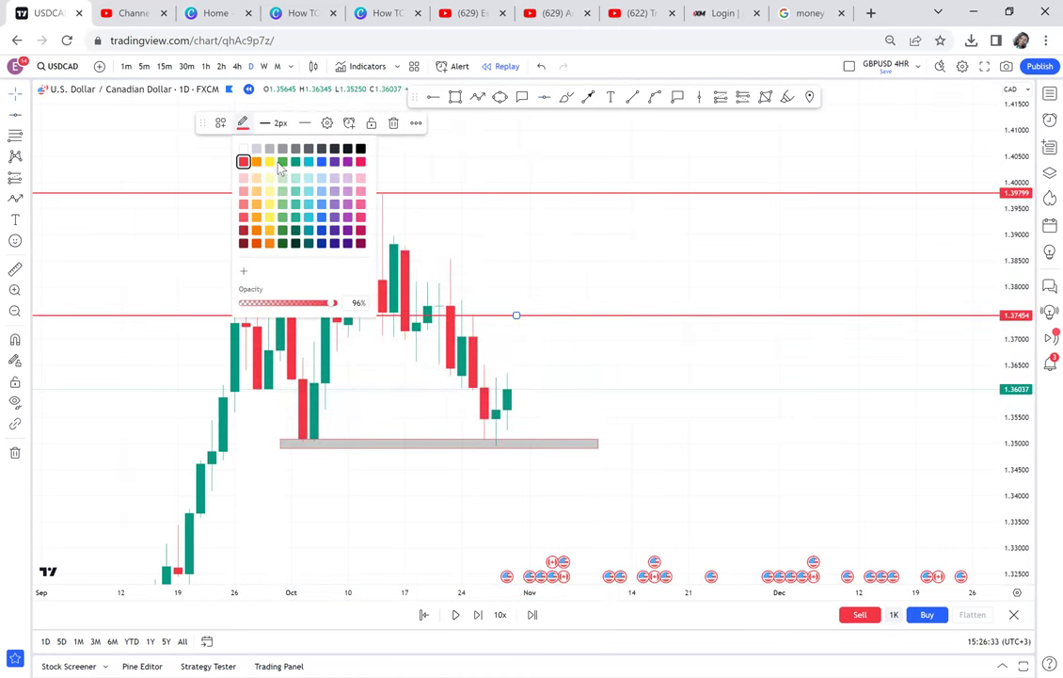
click(282, 162)
- Add a callout reading "WBB" beside the latest candle above the support zone
drag(566, 385, 529, 267)
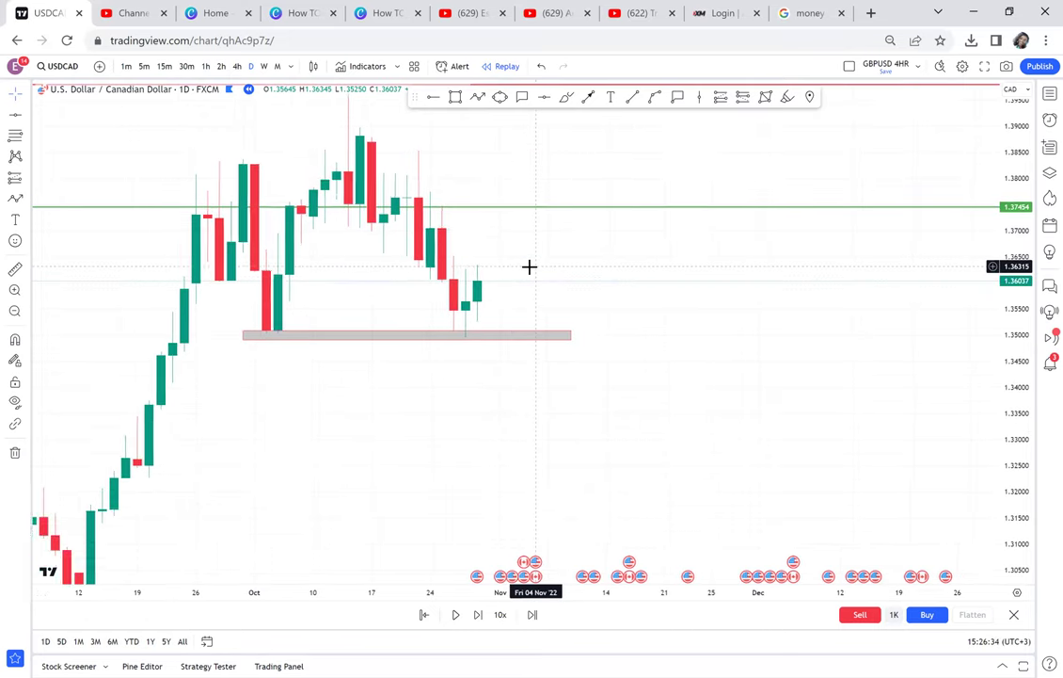
scroll(540, 264, up, 1)
drag(548, 311, 531, 360)
click(524, 97)
click(472, 336)
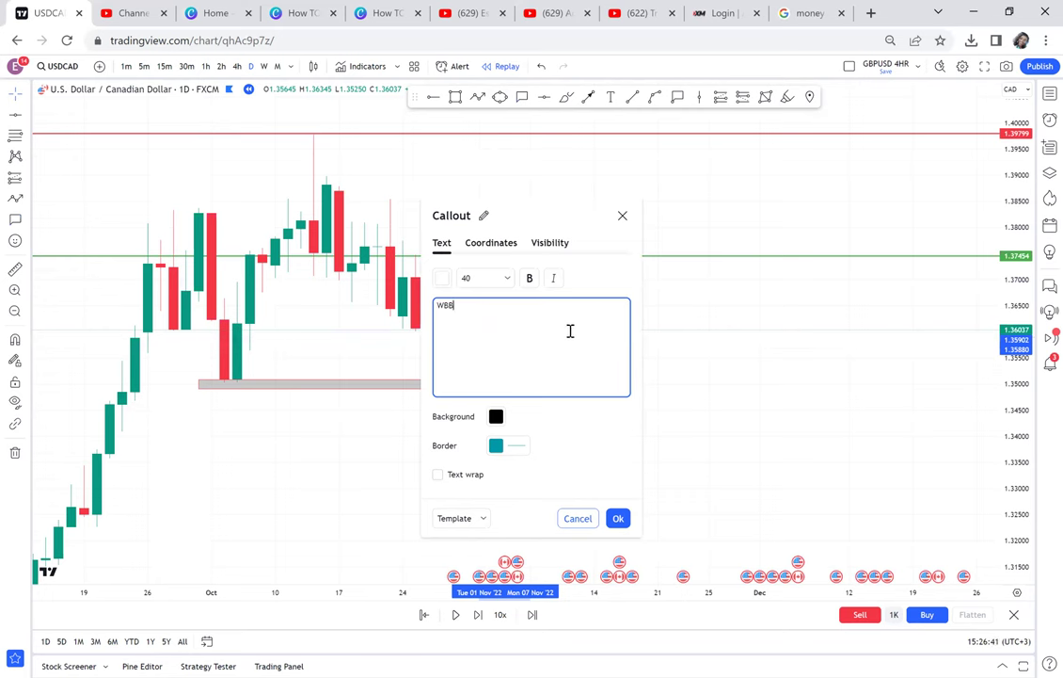
click(699, 335)
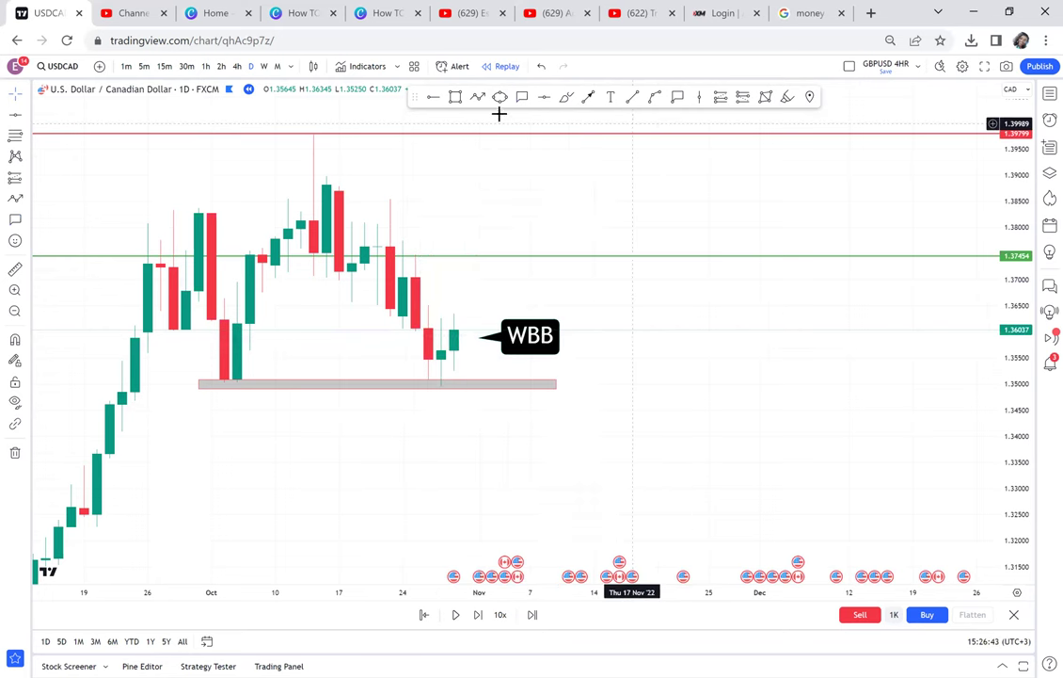
- Draw a rectangle around the latest candles above support, from 25 October to 2 November 2022 between about 1.351 and 1.363
click(455, 97)
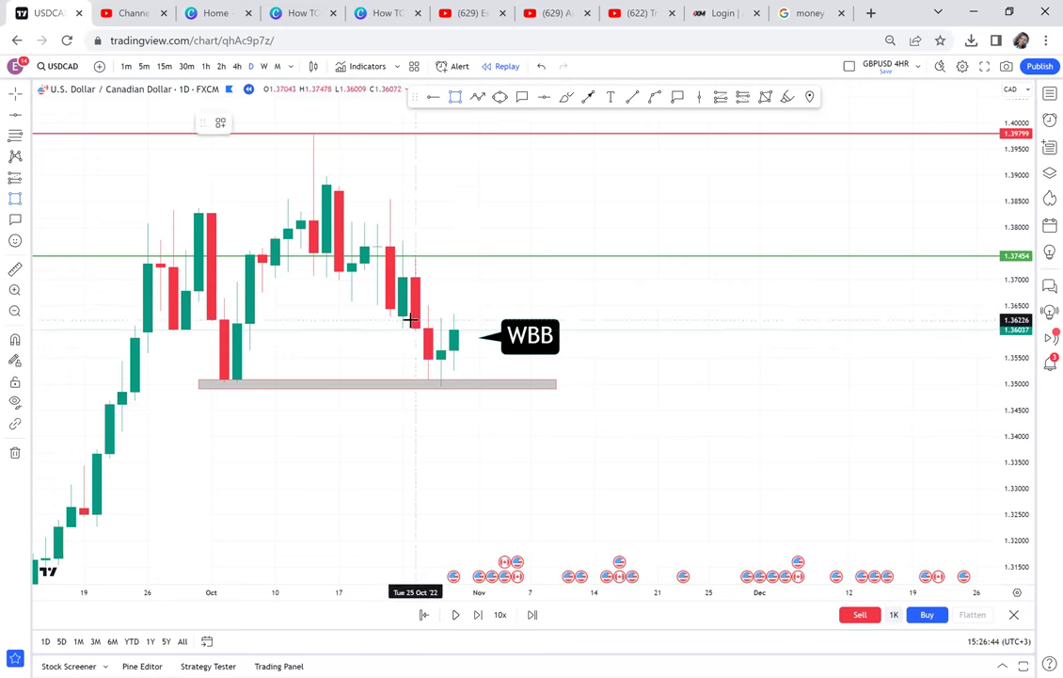
mouse_move(415, 318)
mouse_down()
mouse_move(486, 358)
mouse_move(490, 381)
mouse_up()
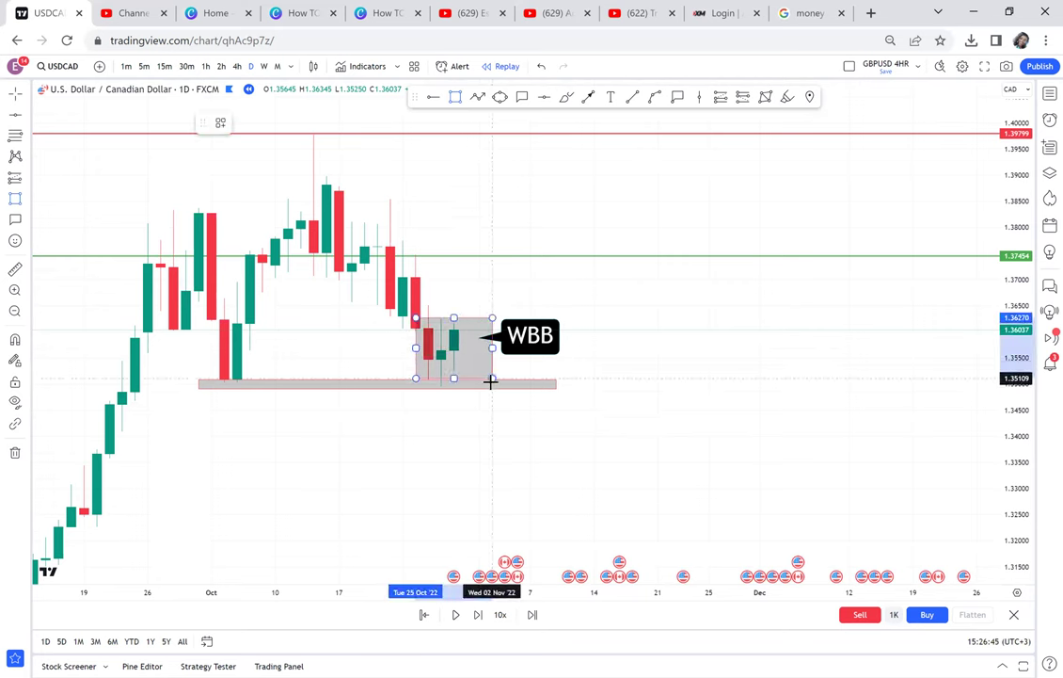
click(607, 306)
- Draw an ellipse around the early-October low where price touches the support zone
click(500, 97)
click(223, 387)
click(250, 373)
click(275, 402)
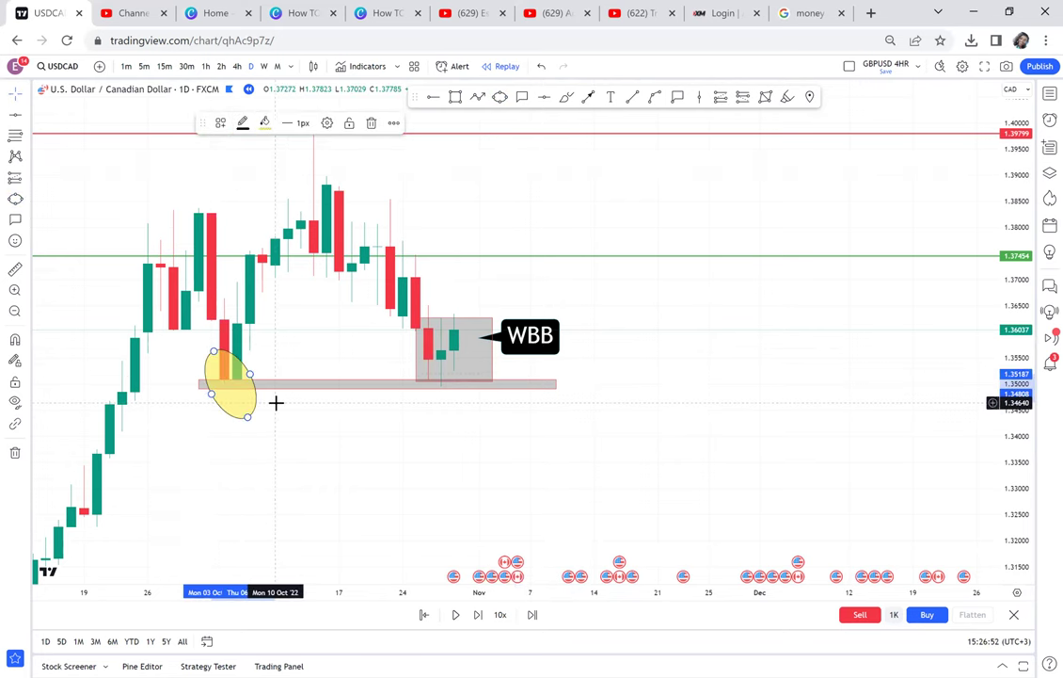
- Draw an ellipse around the late-October lows where price touches the support zone, spanning 25 to 31 October 2022
click(500, 97)
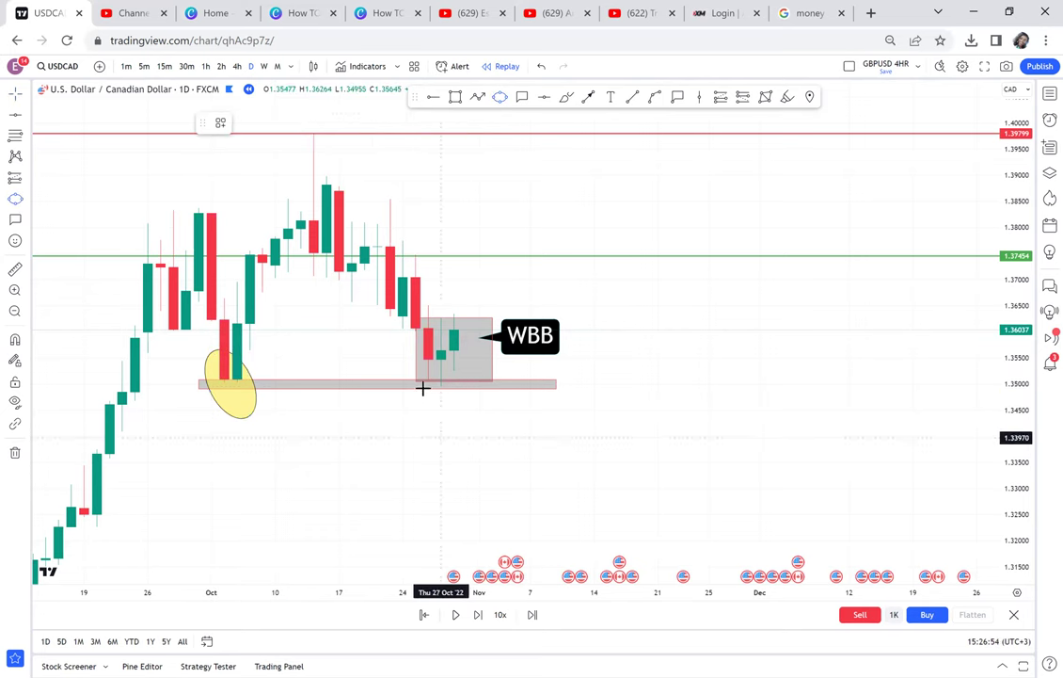
click(415, 386)
click(467, 366)
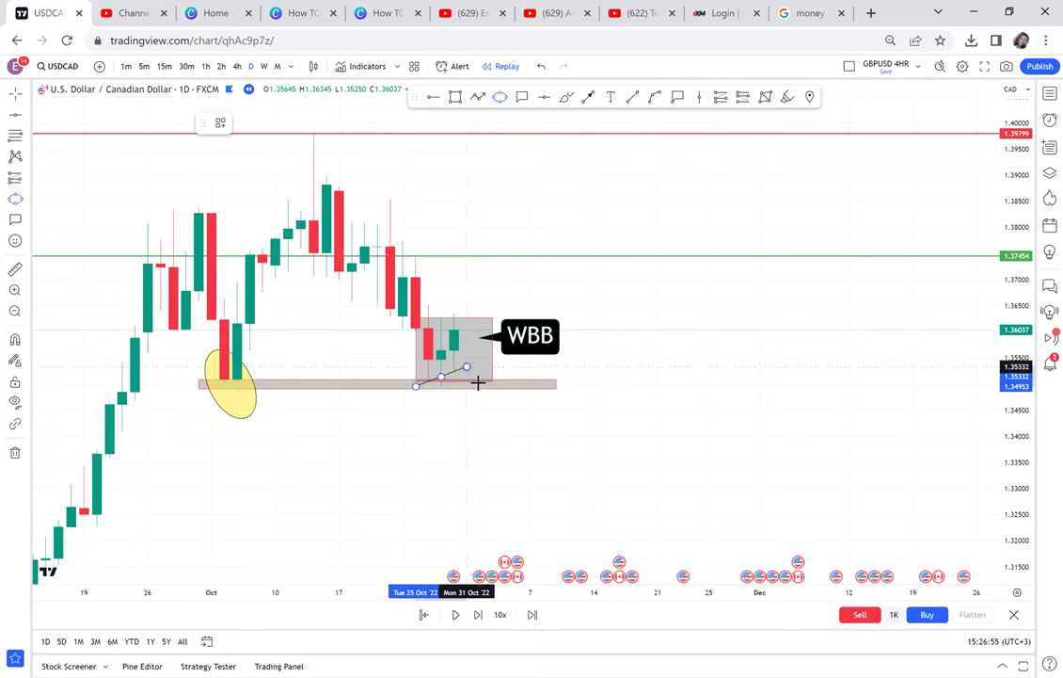
click(480, 386)
click(537, 279)
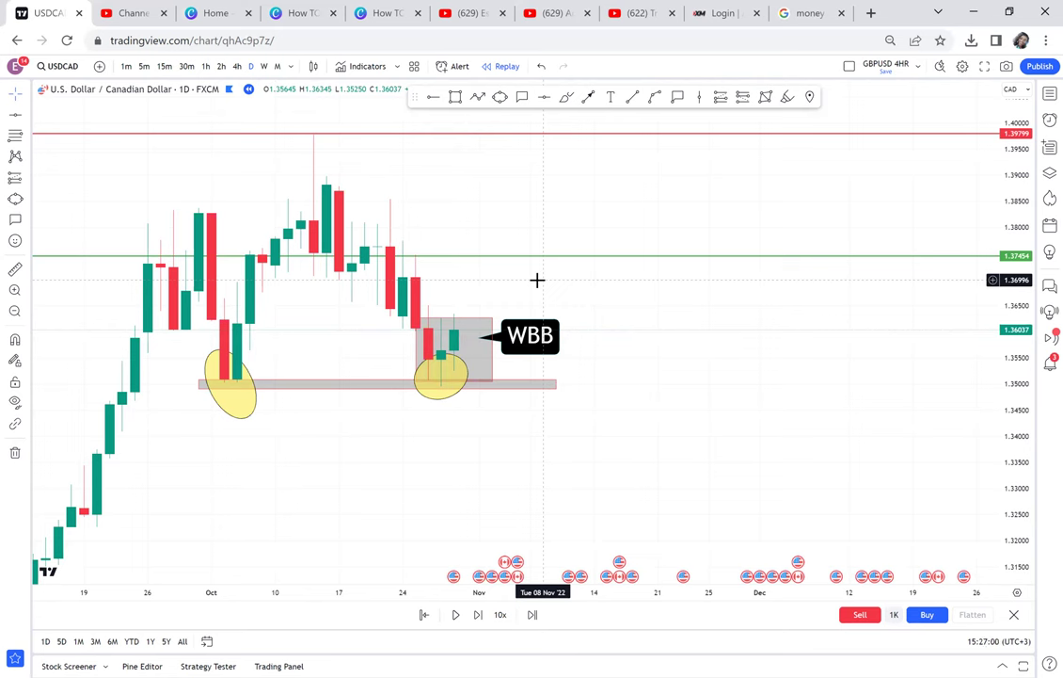
- Switch the chart to the weekly timeframe and examine the October candles whose wicks reach the support zone
click(265, 67)
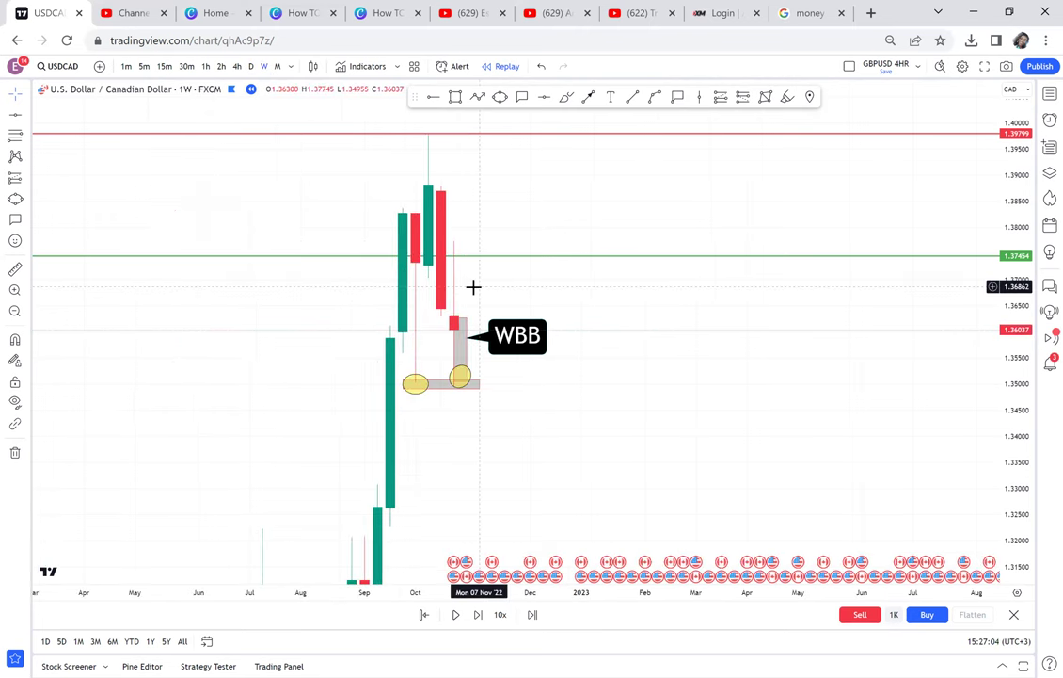
scroll(473, 287, up, 1)
scroll(474, 287, up, 1)
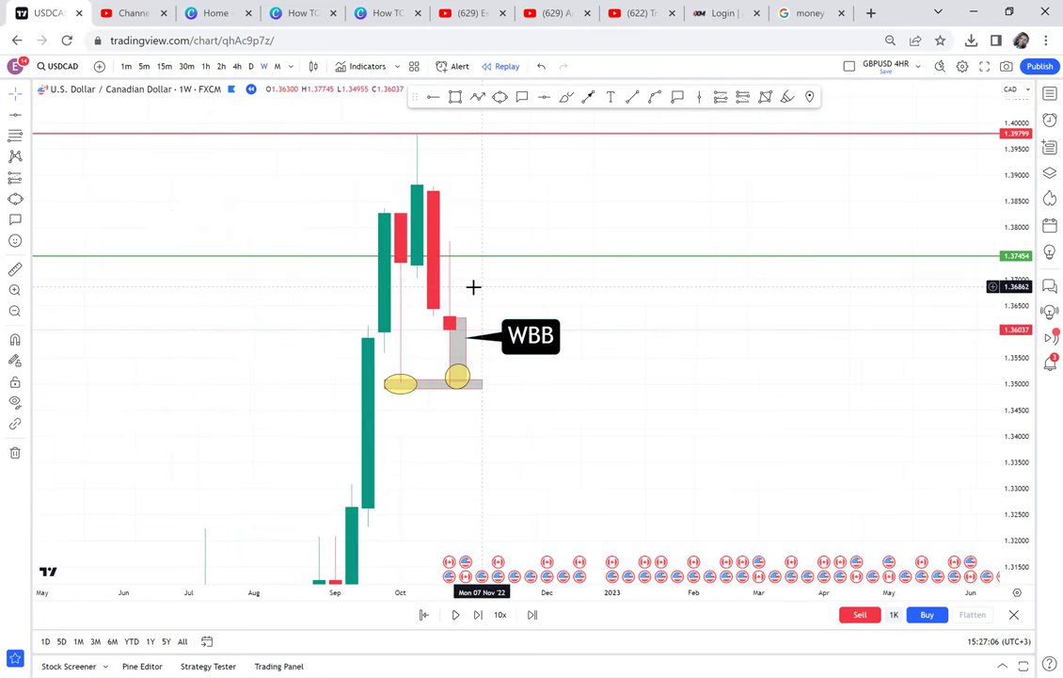
scroll(473, 287, up, 1)
scroll(470, 289, up, 1)
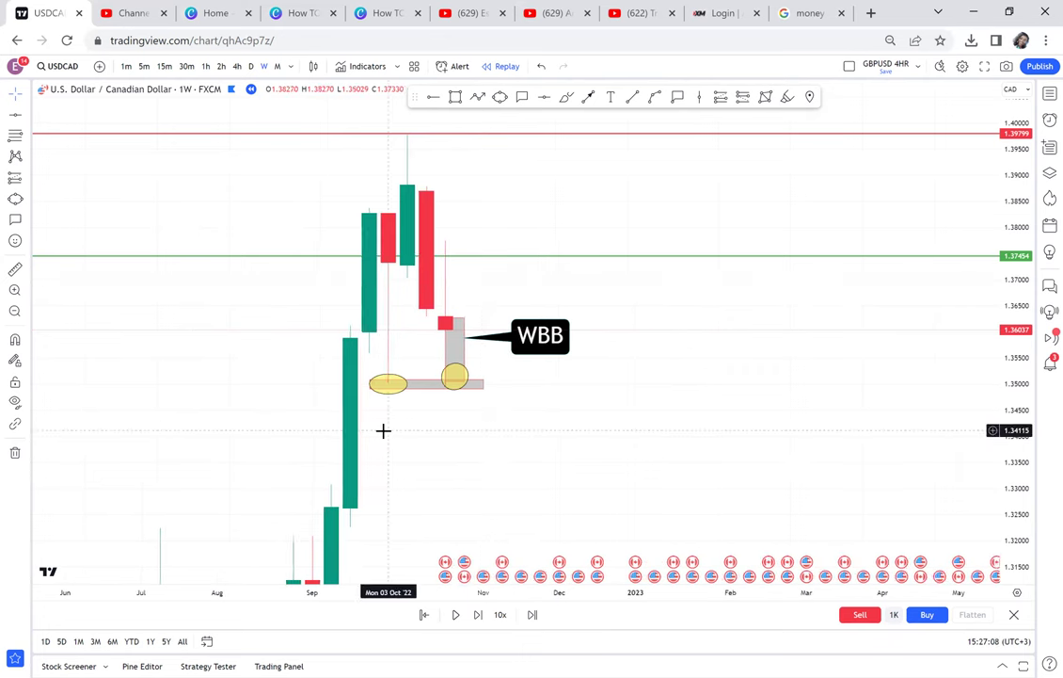
scroll(383, 430, up, 3)
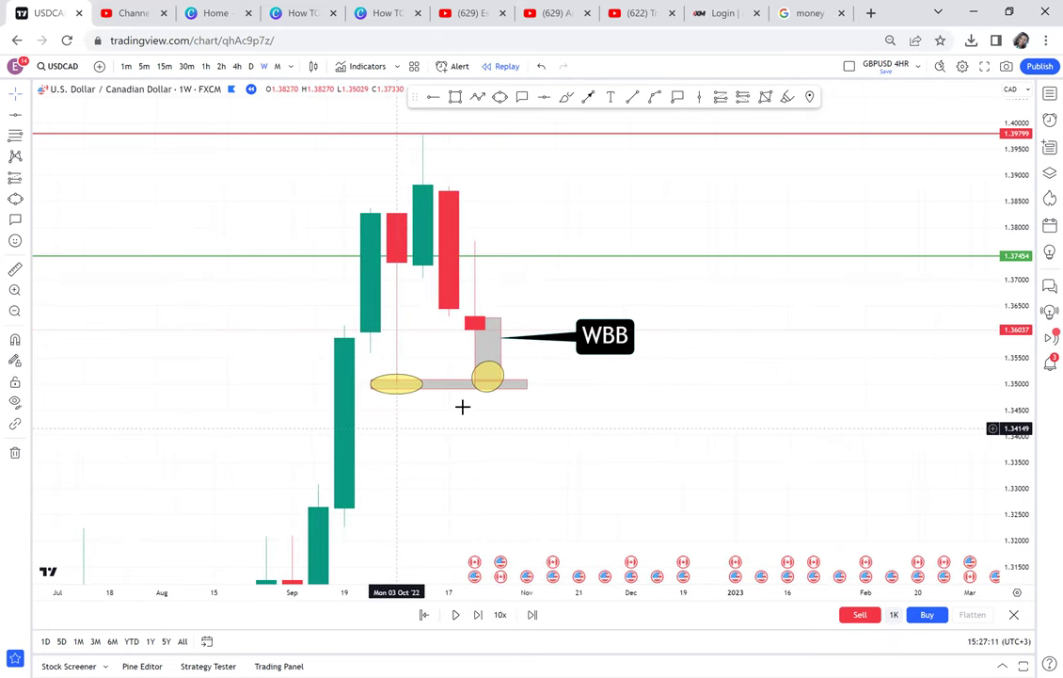
drag(1006, 167, 1008, 304)
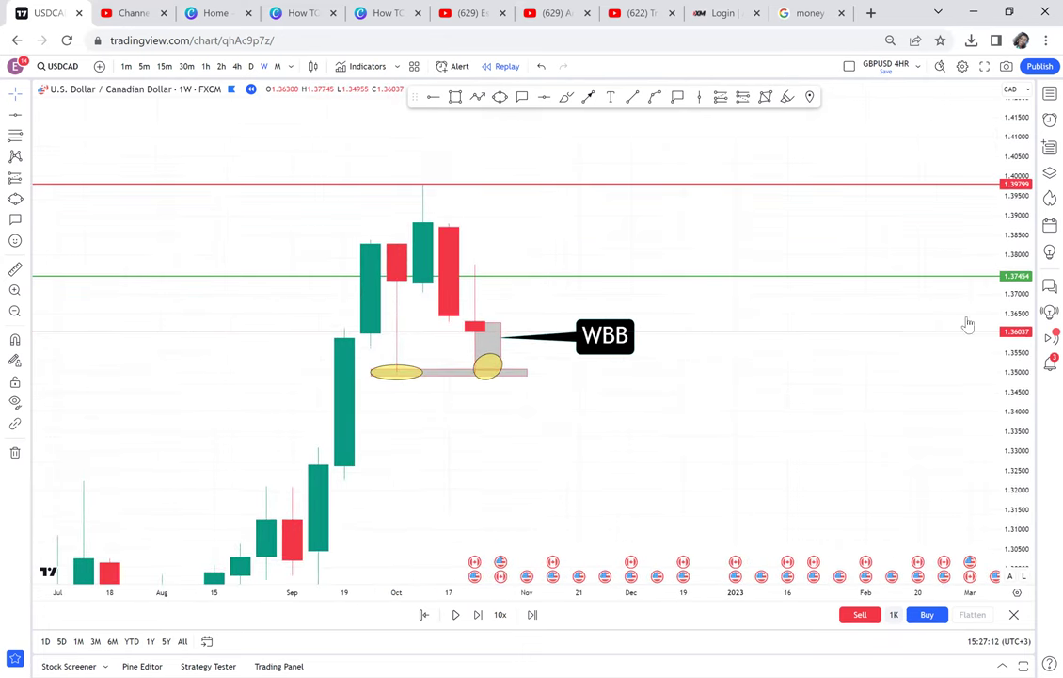
drag(855, 350, 753, 382)
scroll(753, 382, up, 3)
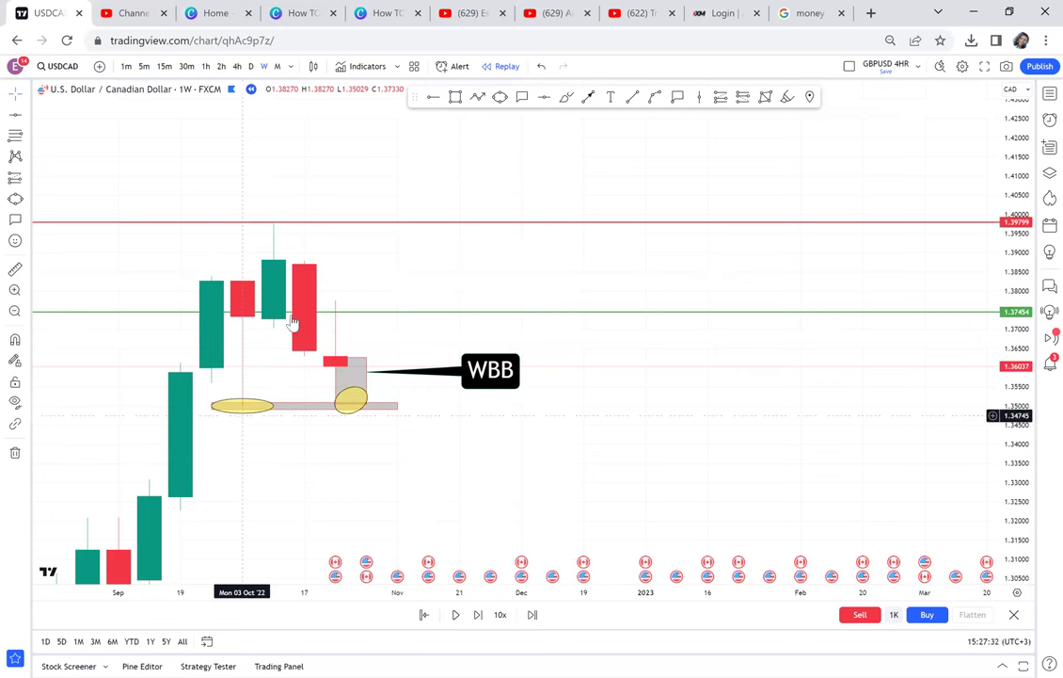
- Delete the grey rectangle that covers the latest candle beside the WBB callout
click(336, 380)
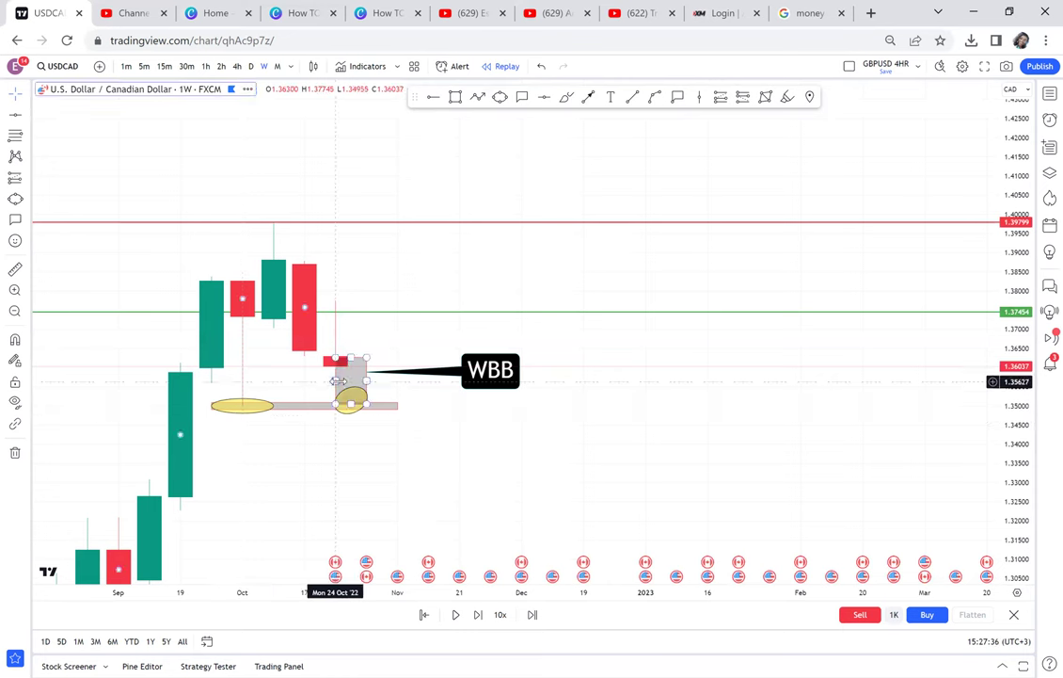
drag(345, 381, 388, 385)
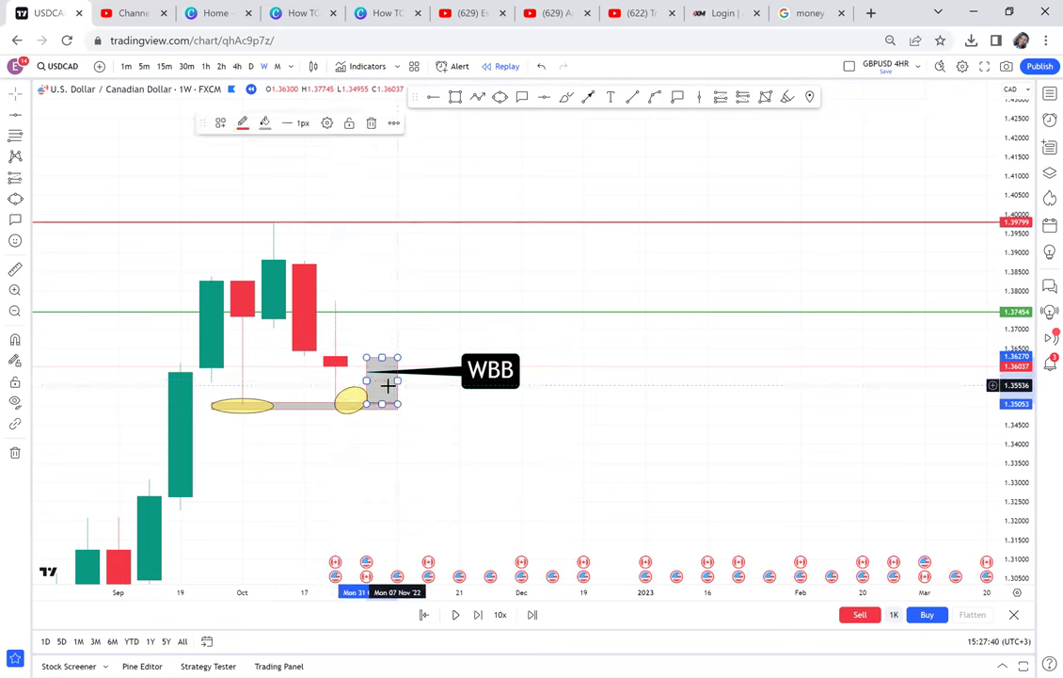
key(Delete)
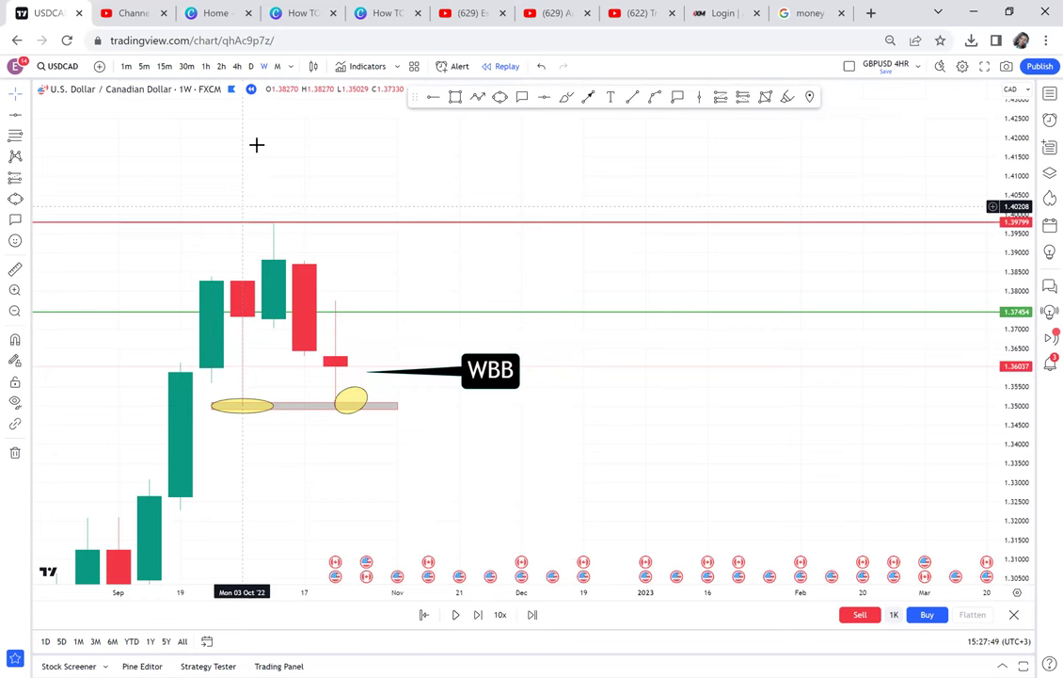
- Return to the daily timeframe and draw a rectangle around the latest candles, 25 October to 2 November 2022, between about 1.3495 and 1.3626
click(251, 67)
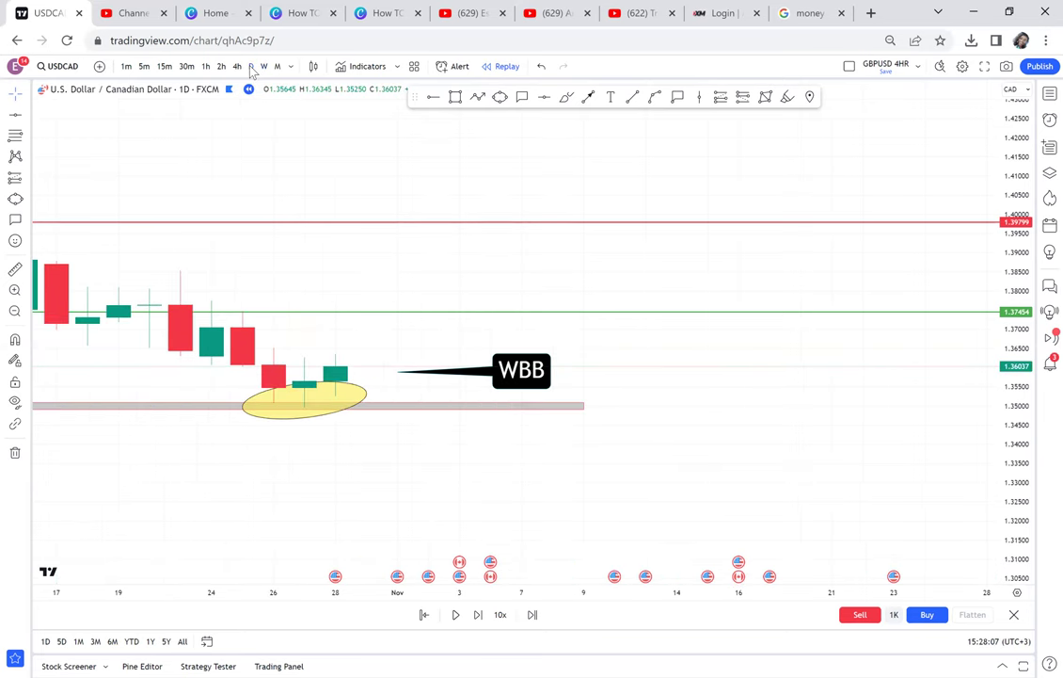
scroll(216, 230, down, 2)
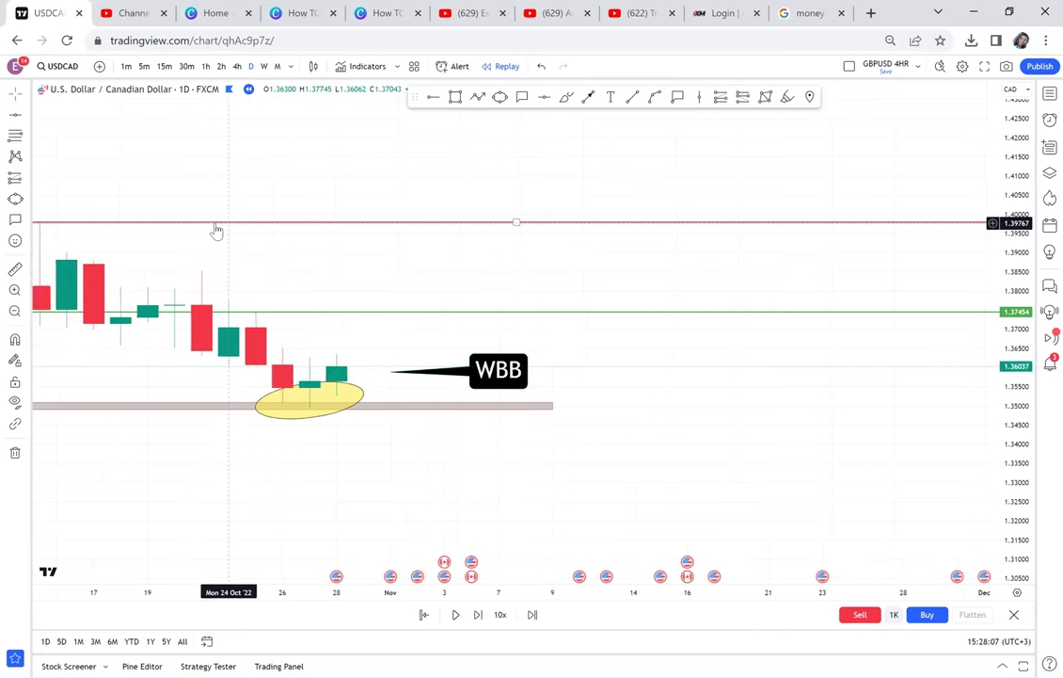
scroll(216, 231, down, 1)
drag(194, 254, 474, 198)
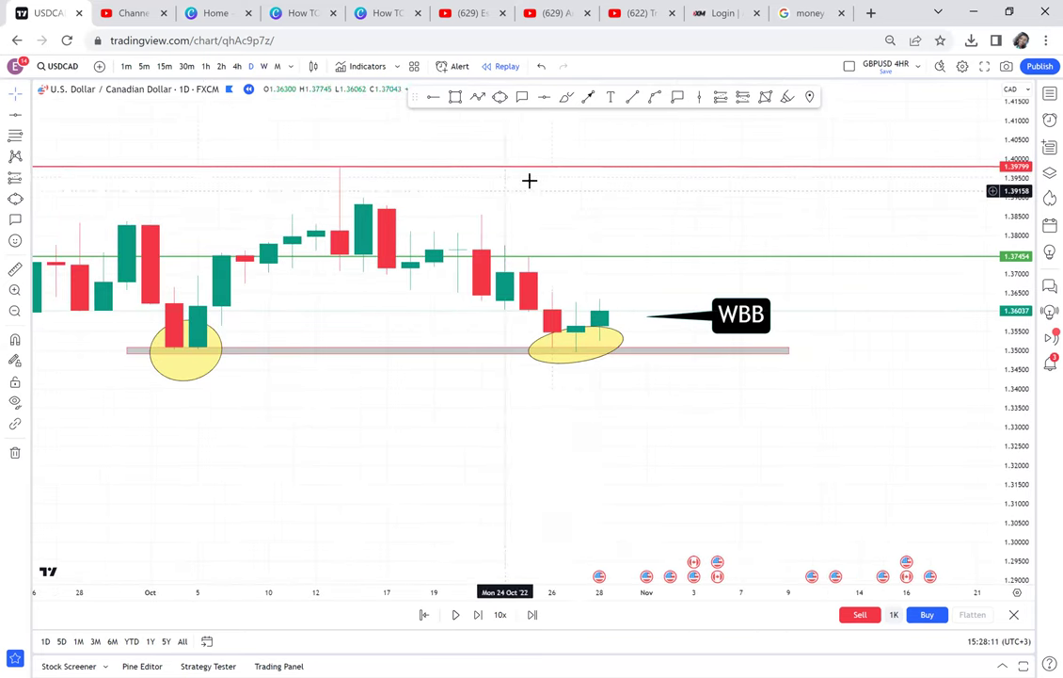
drag(1016, 411, 878, 221)
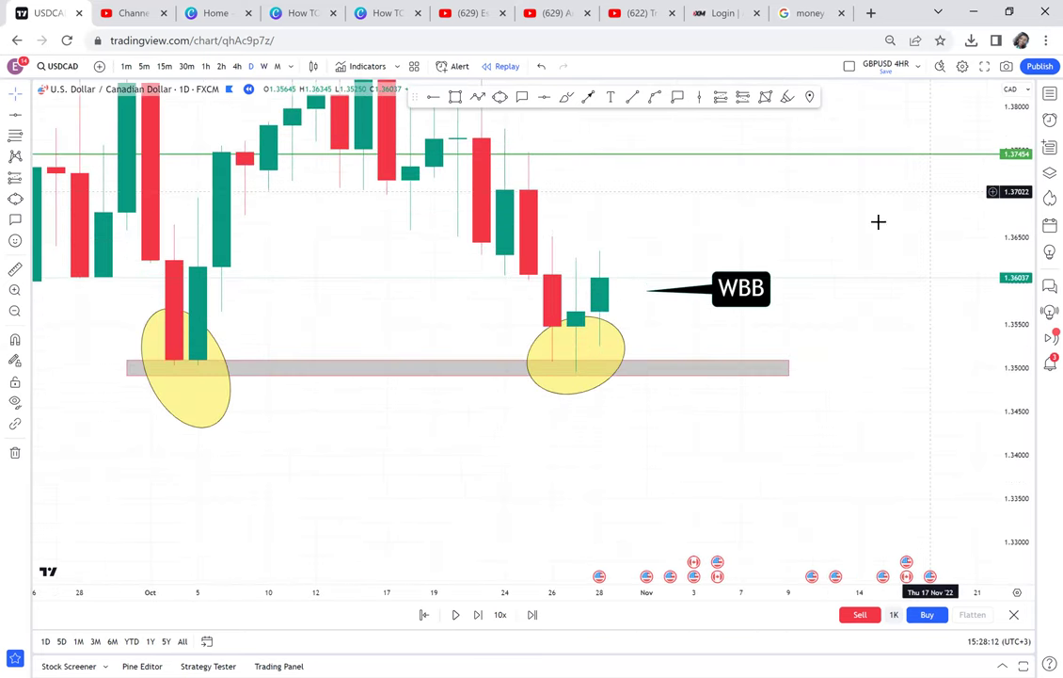
click(456, 98)
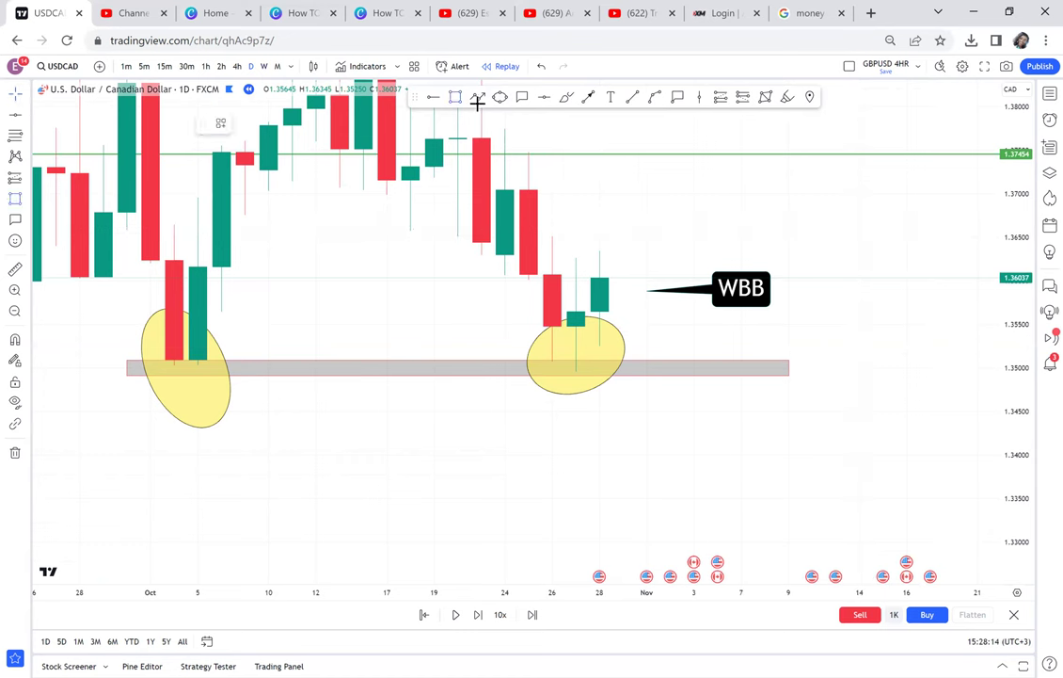
mouse_move(528, 258)
mouse_down()
mouse_move(550, 260)
mouse_move(647, 356)
mouse_up()
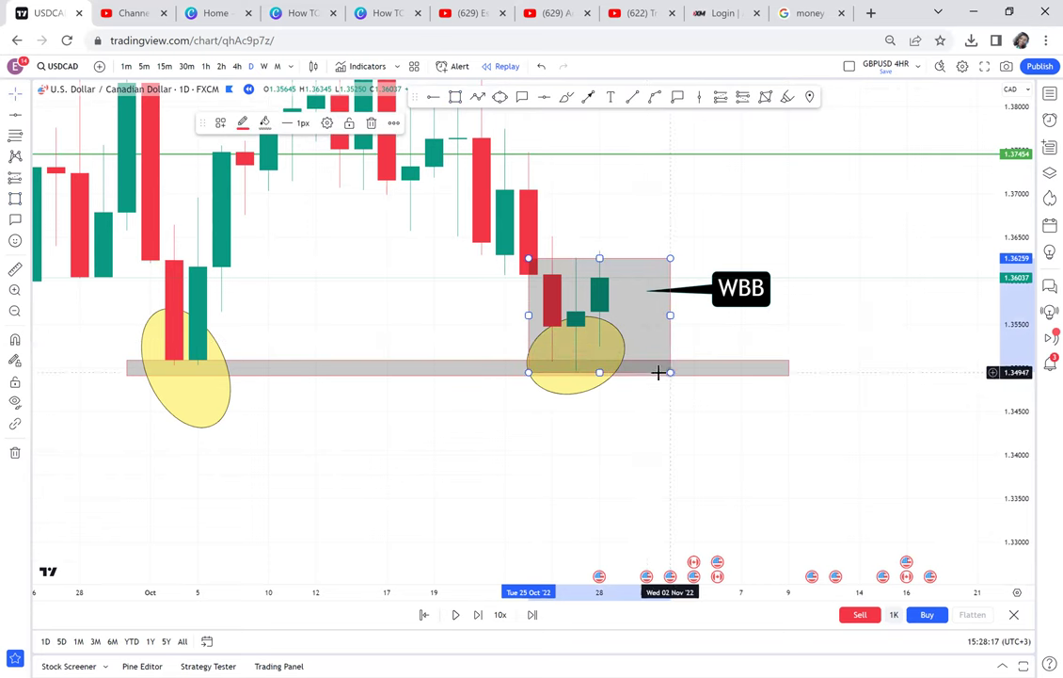
drag(731, 187, 688, 306)
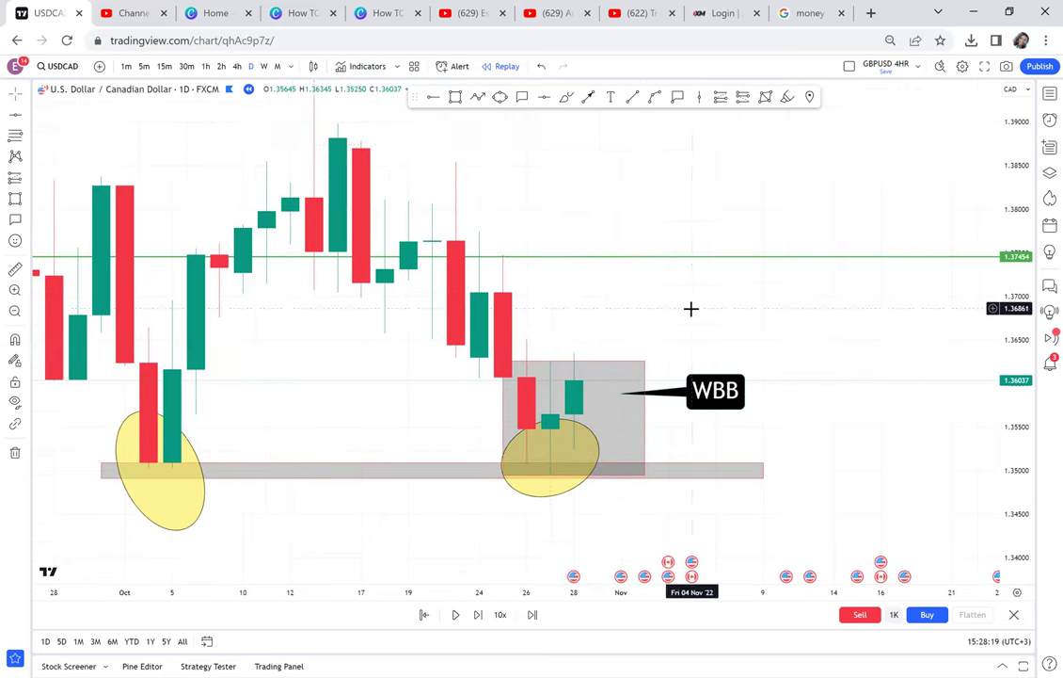
click(459, 98)
drag(573, 274, 598, 216)
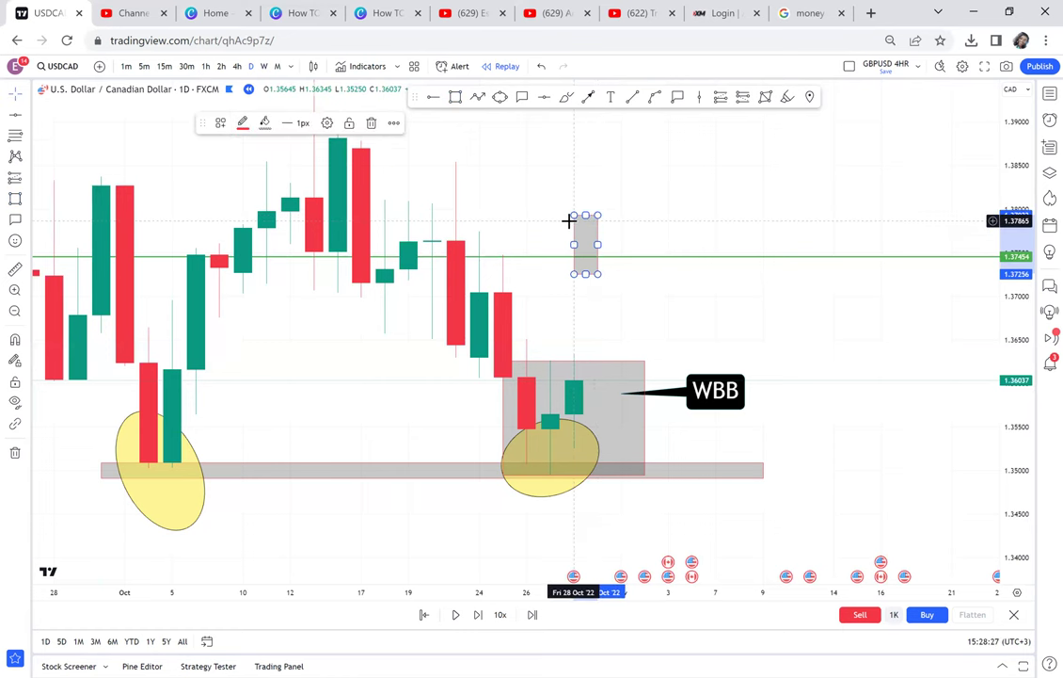
click(633, 176)
mouse_move(634, 176)
mouse_down()
mouse_move(619, 304)
mouse_move(608, 190)
mouse_move(626, 191)
mouse_up()
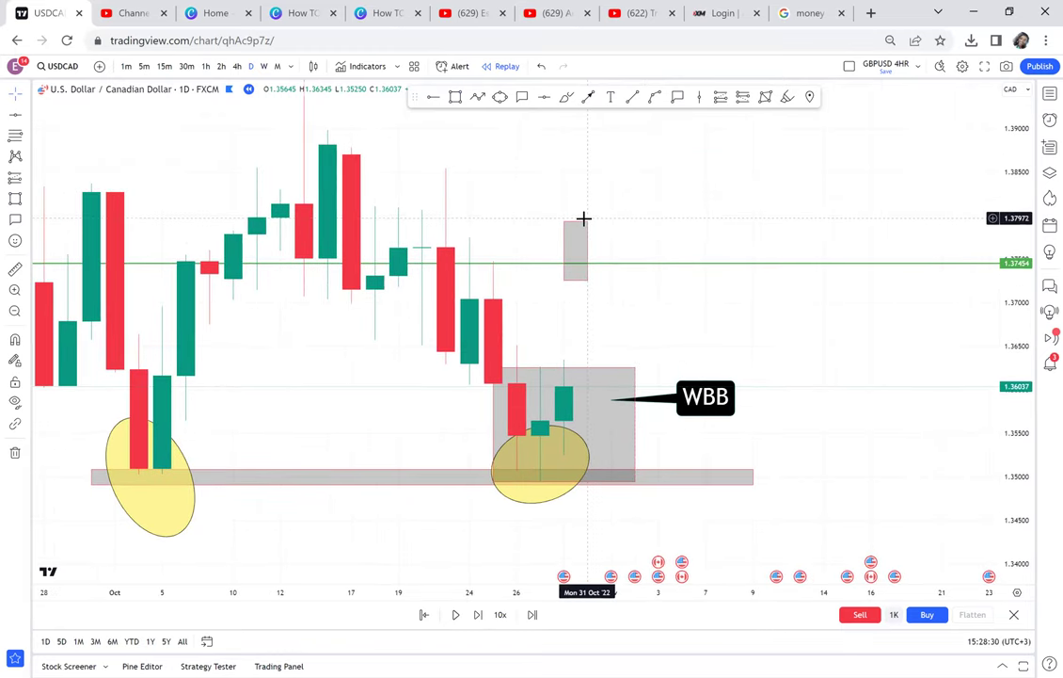
click(585, 220)
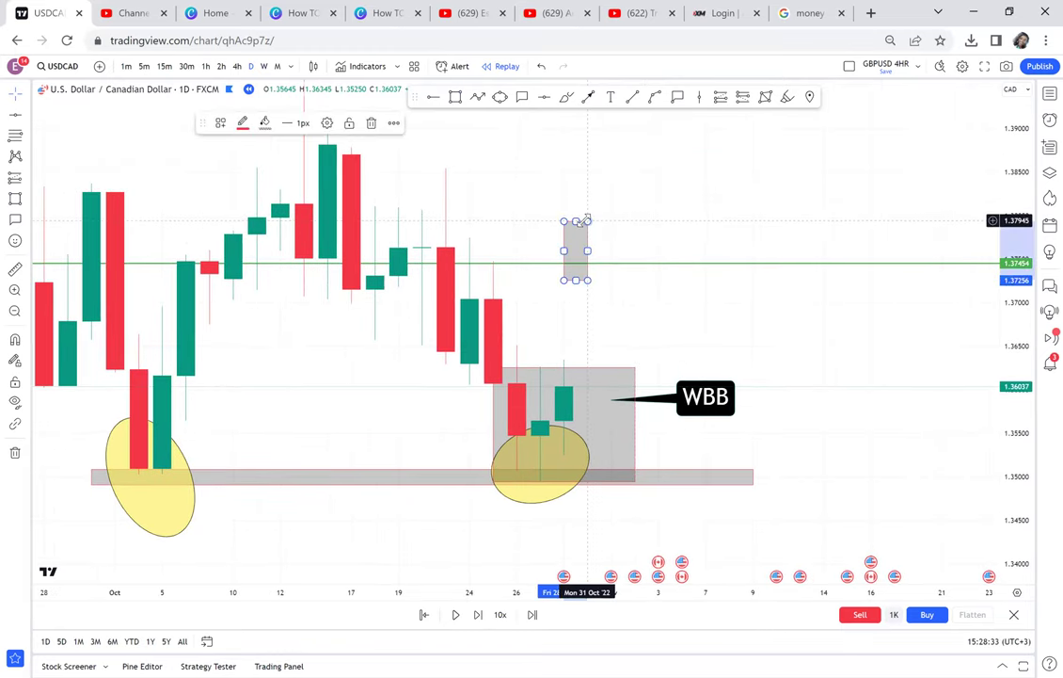
key(Delete)
- Draw a curve from the 4 October low to the 26 October low, arching up to the resistance peak at about 1.397
scroll(582, 220, down, 3)
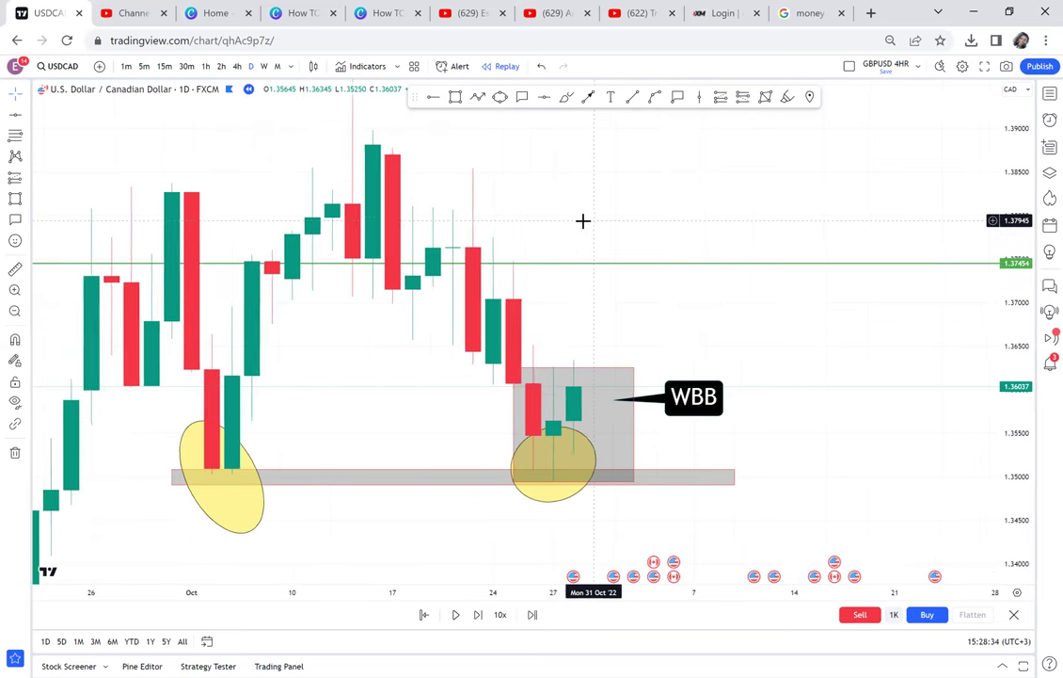
drag(1020, 147, 985, 294)
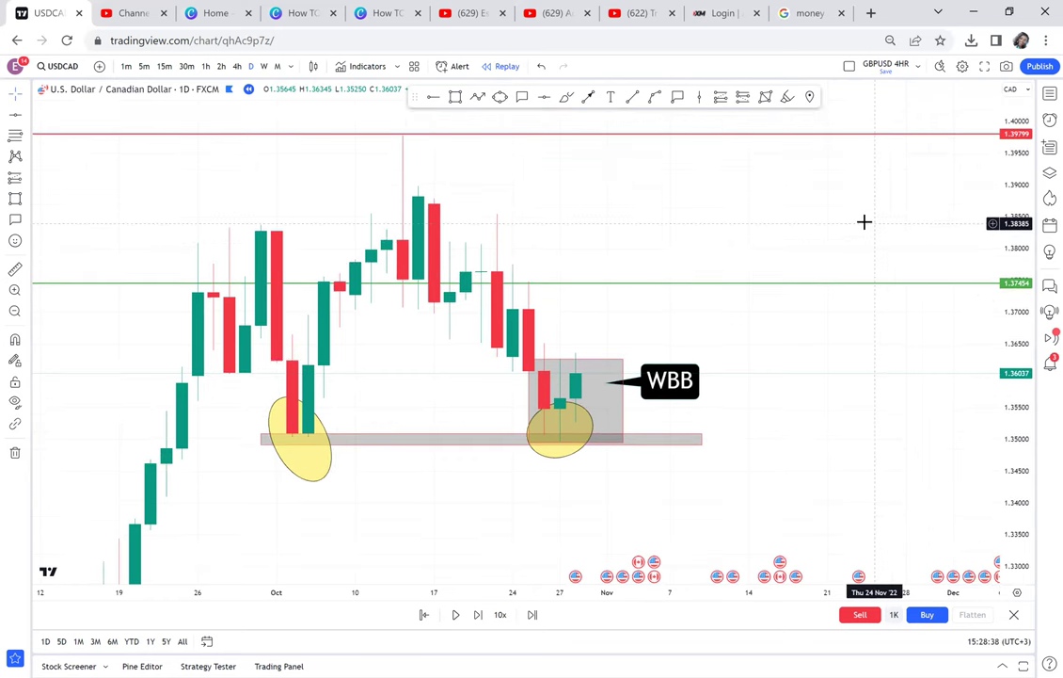
drag(864, 221, 845, 216)
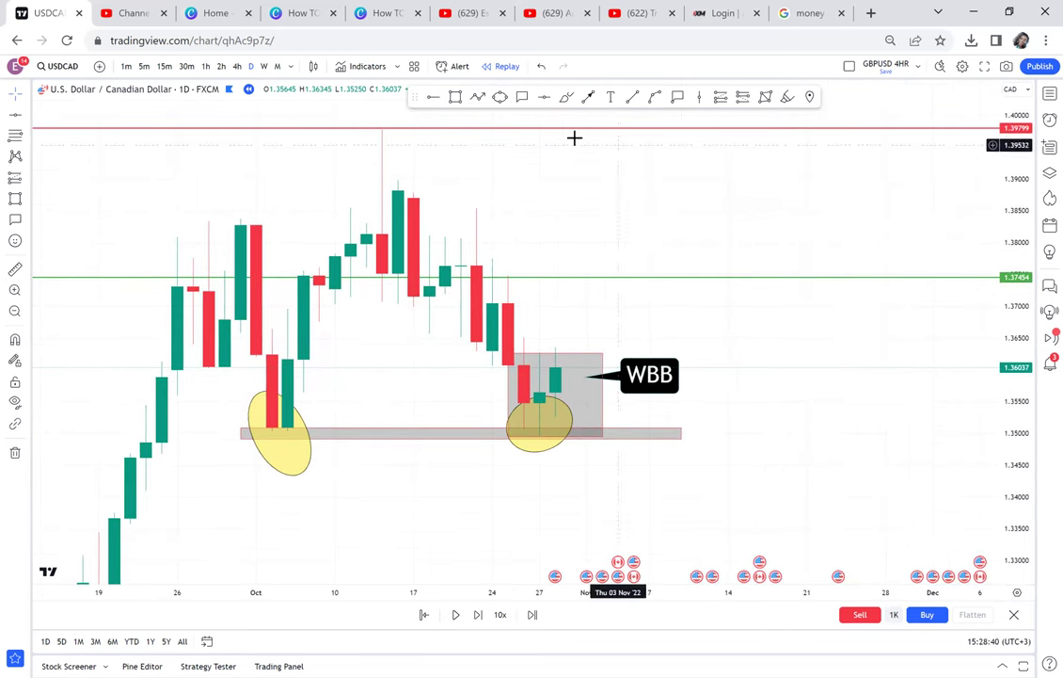
click(655, 97)
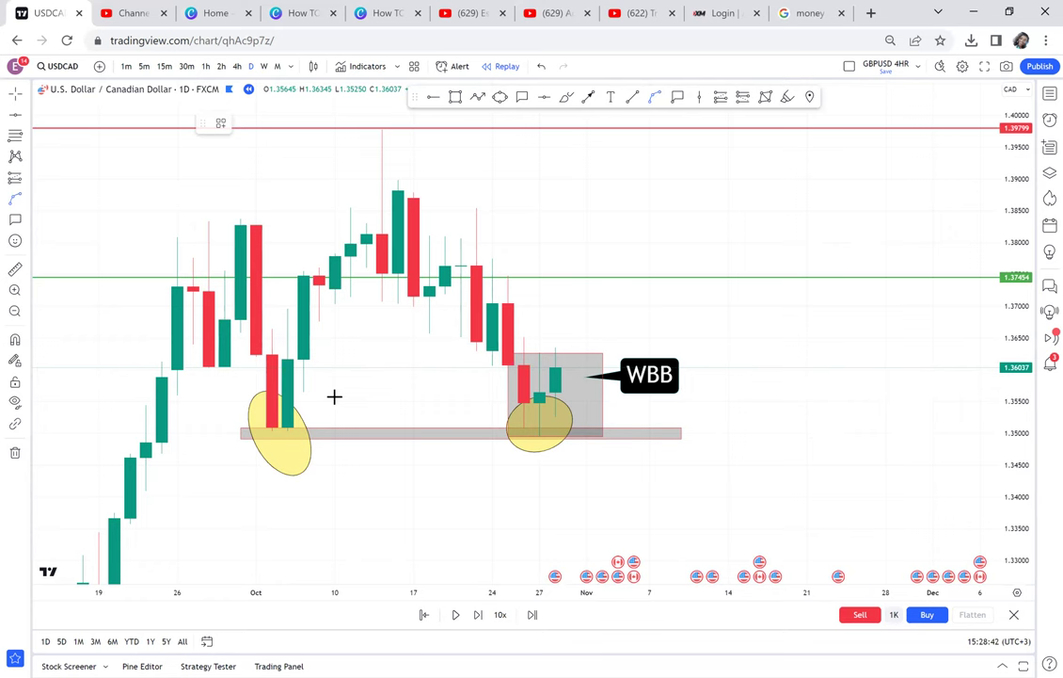
click(272, 428)
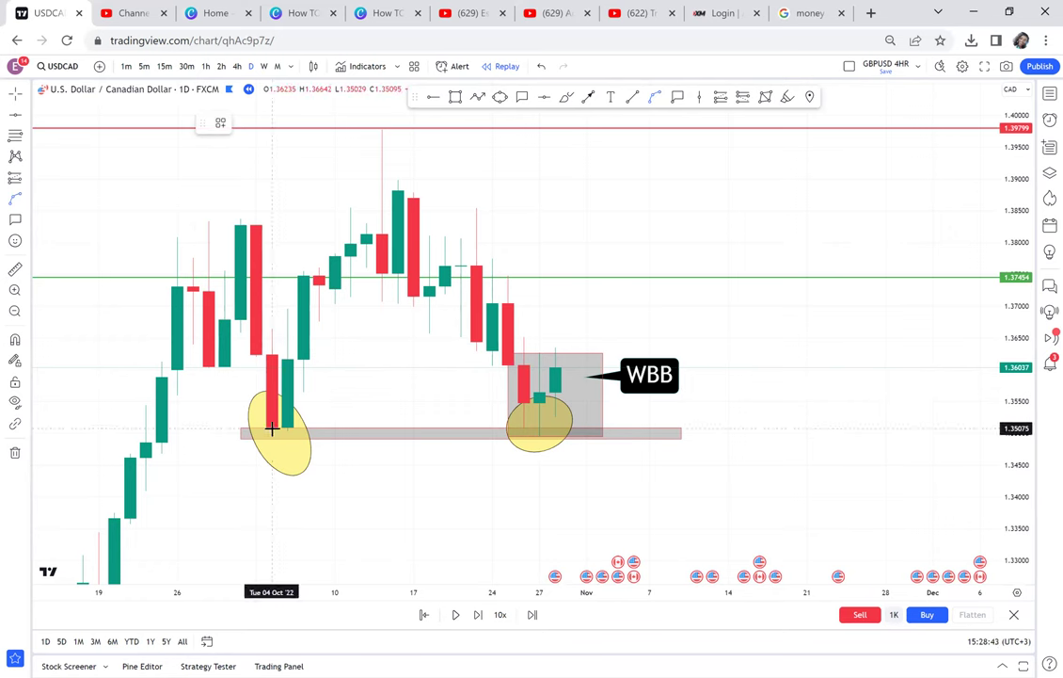
click(524, 423)
drag(399, 465, 381, 135)
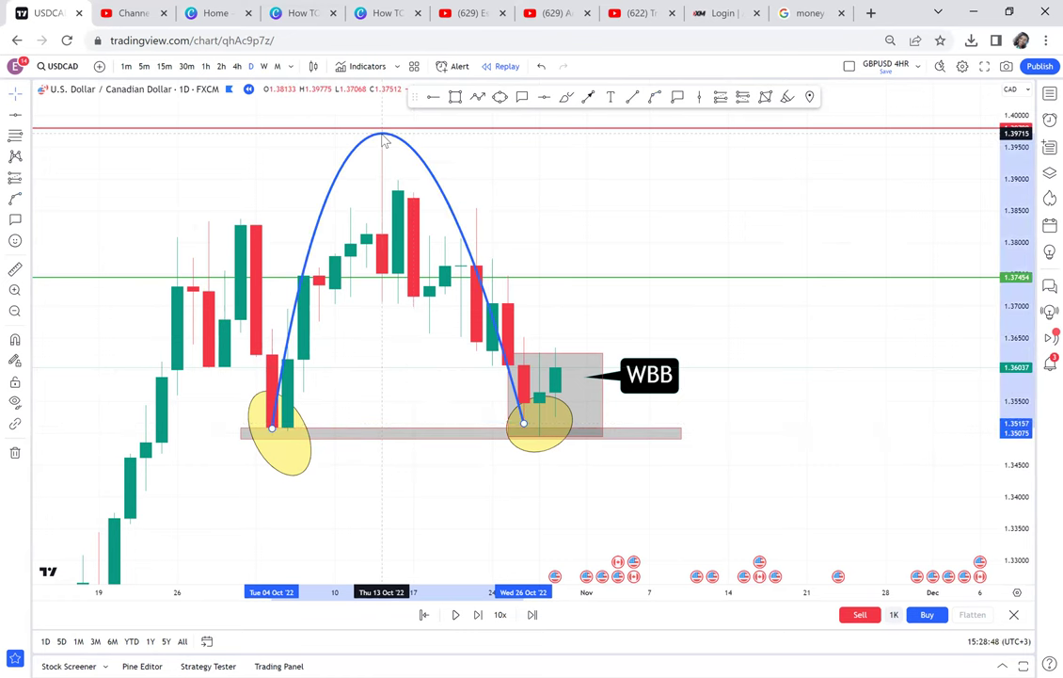
- Draw a second, smaller curve from 25 October to 7 November 2022 just above support, arching up to the green midpoint line
click(655, 97)
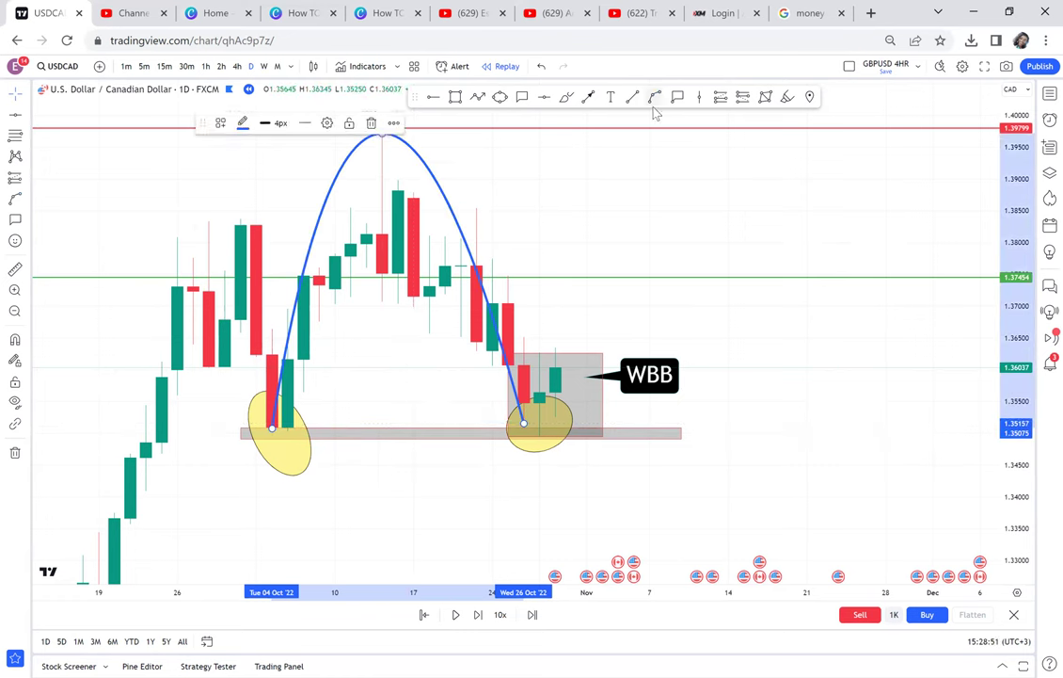
click(656, 414)
drag(588, 439, 587, 282)
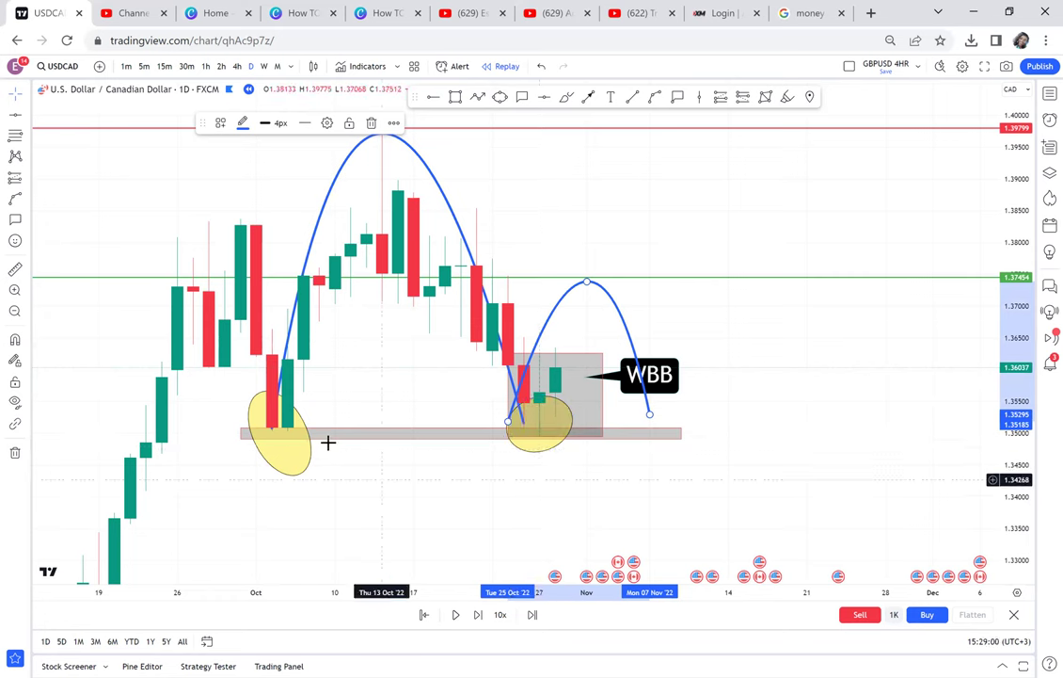
- Stretch the WBB rectangle back to 29 September and up to about 1.3975, and shrink it to start at 25 October near 1.363
drag(506, 352, 217, 133)
click(233, 182)
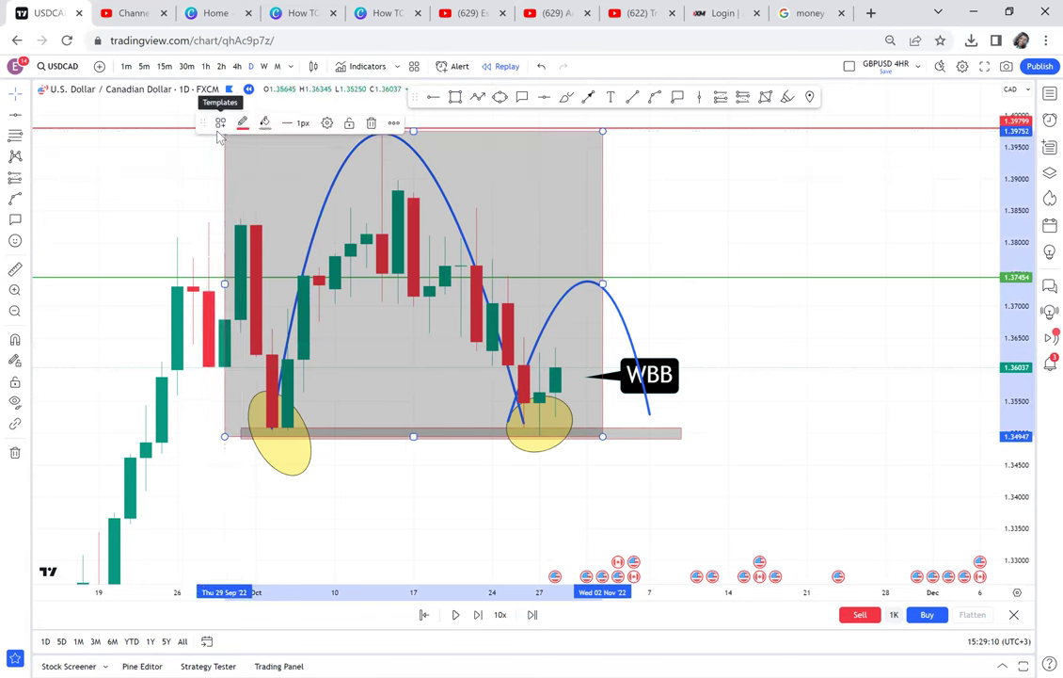
click(188, 159)
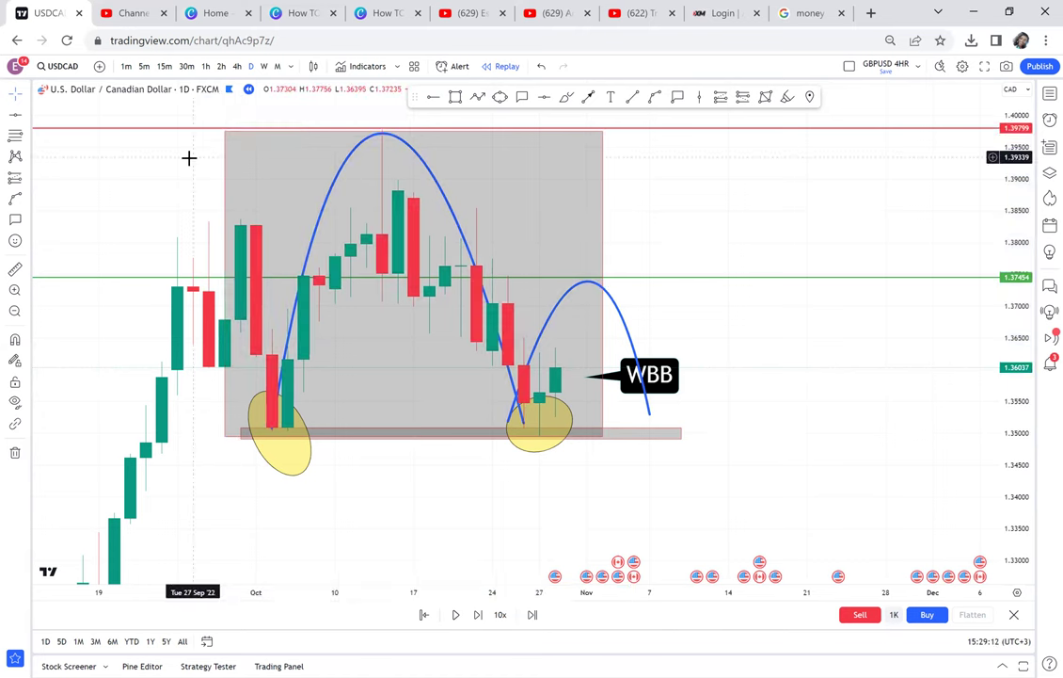
click(400, 246)
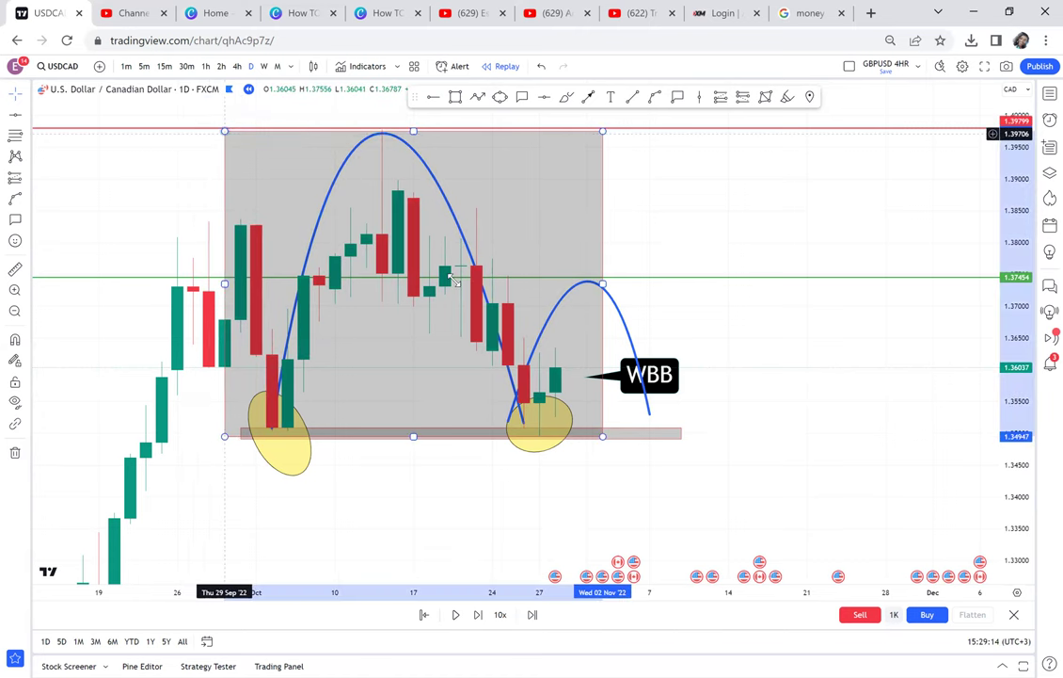
drag(481, 346, 508, 350)
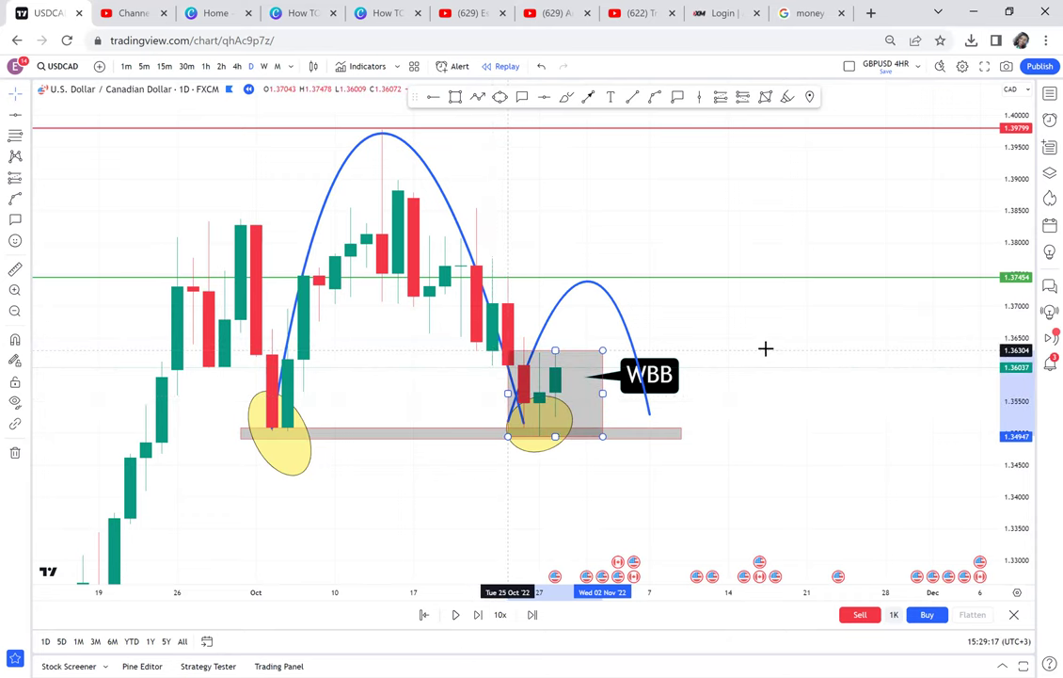
- Advance the daily replay by three candles, up to 2 November 2022
drag(802, 353, 838, 343)
click(477, 615)
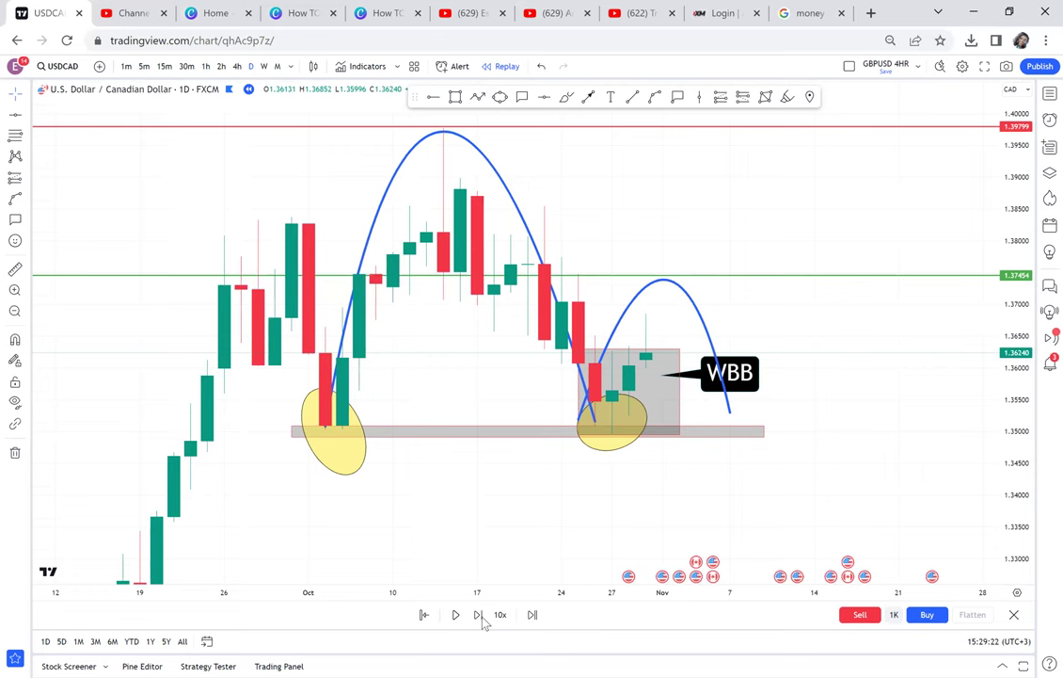
click(479, 616)
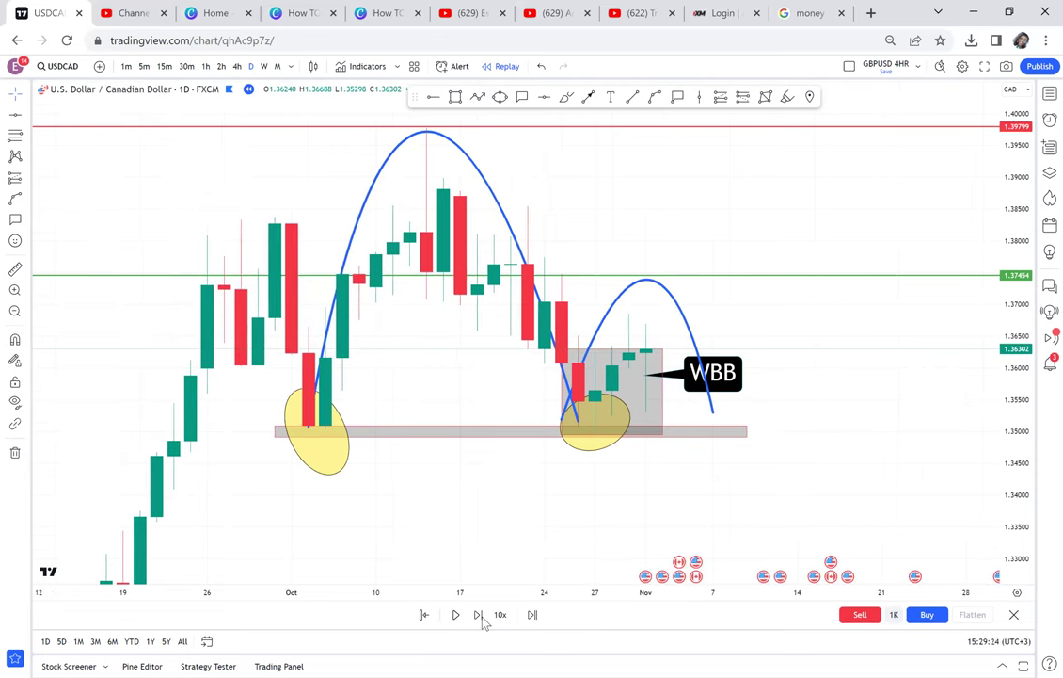
click(478, 615)
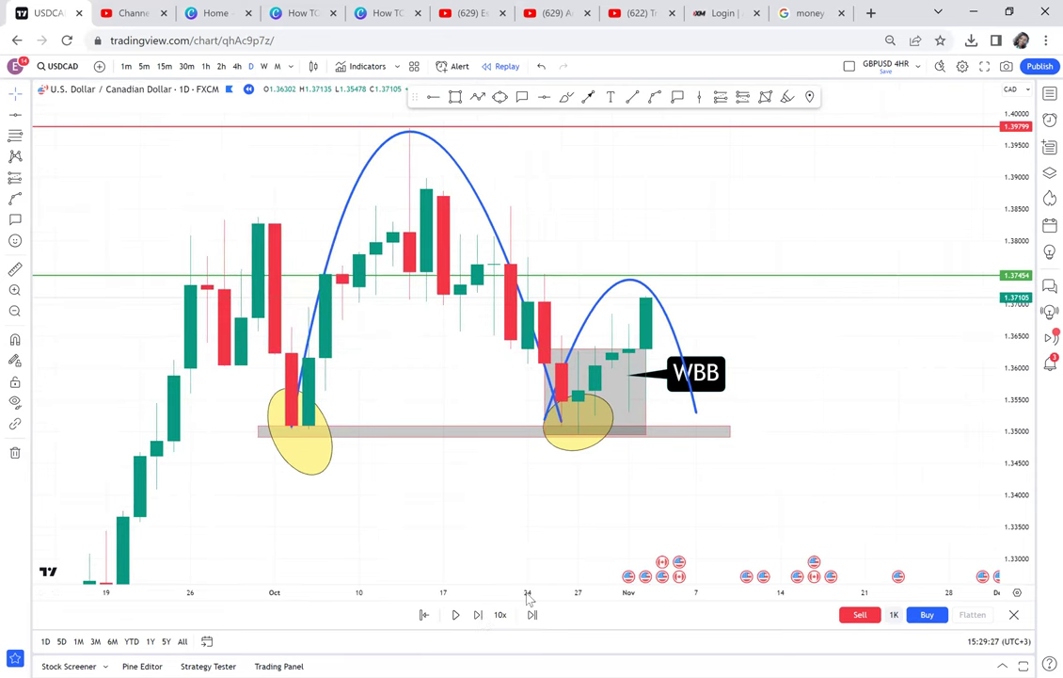
- Delete the smaller blue curve that arches from the second support touch up to the green midpoint line
drag(760, 413, 708, 361)
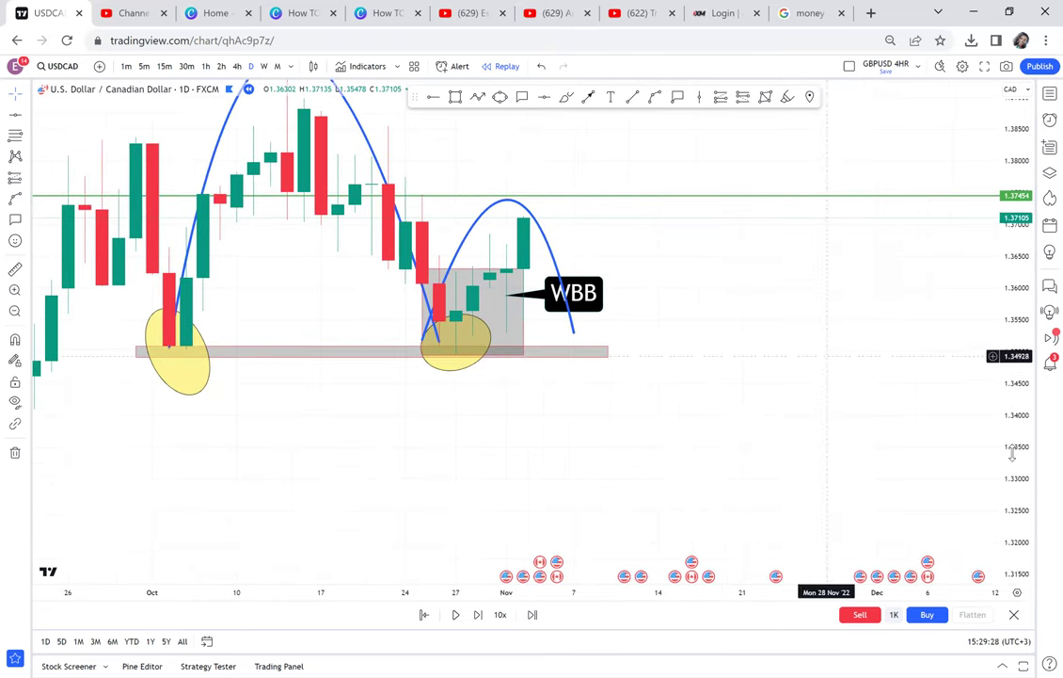
drag(1014, 452, 1014, 408)
drag(660, 249, 688, 336)
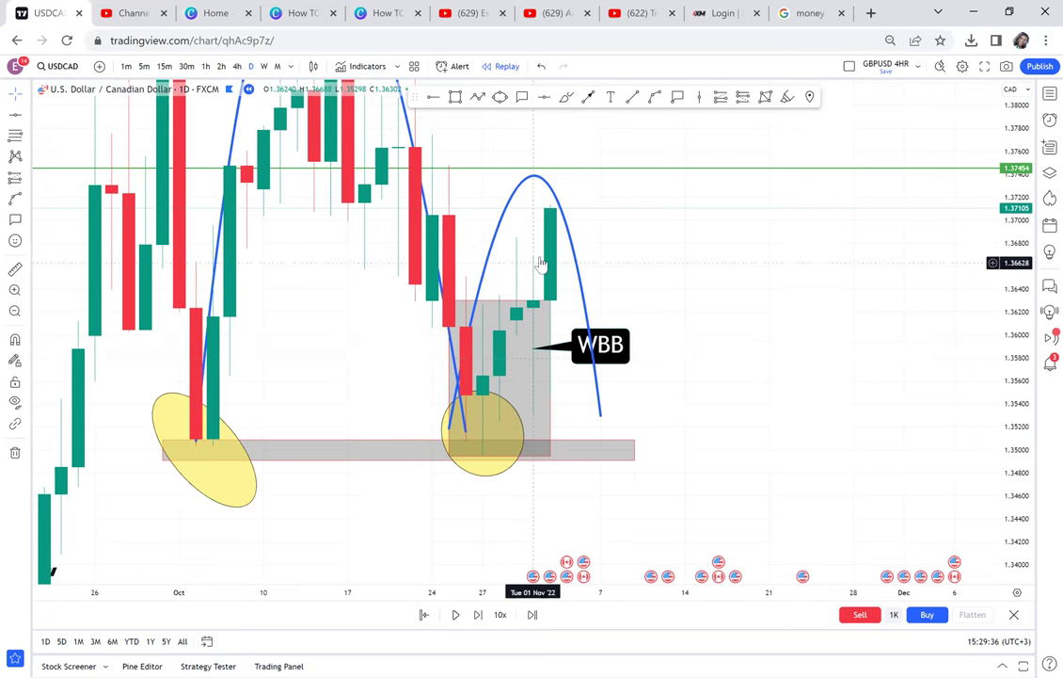
click(555, 193)
key(Delete)
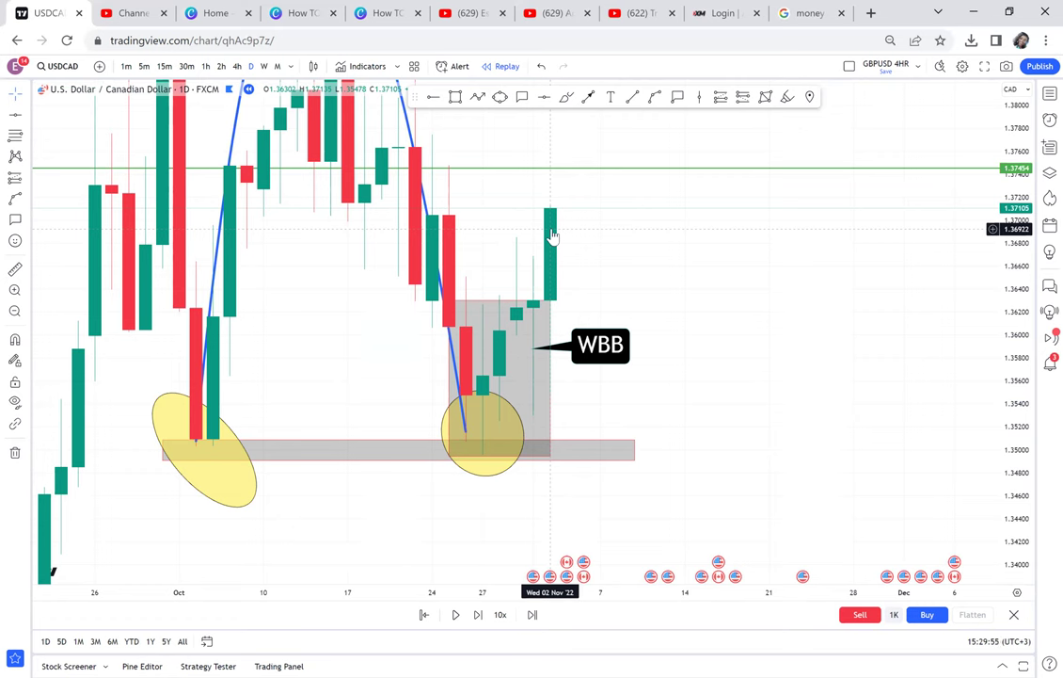
- Advance the replay by one daily candle to 3 November 2022
click(477, 614)
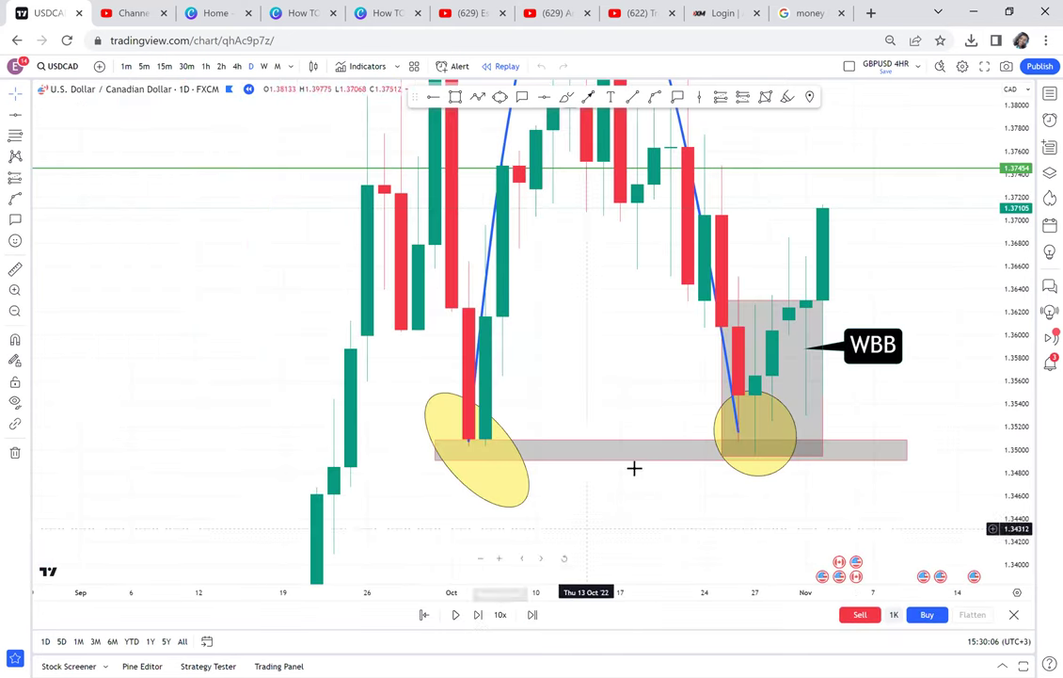
drag(655, 387, 450, 460)
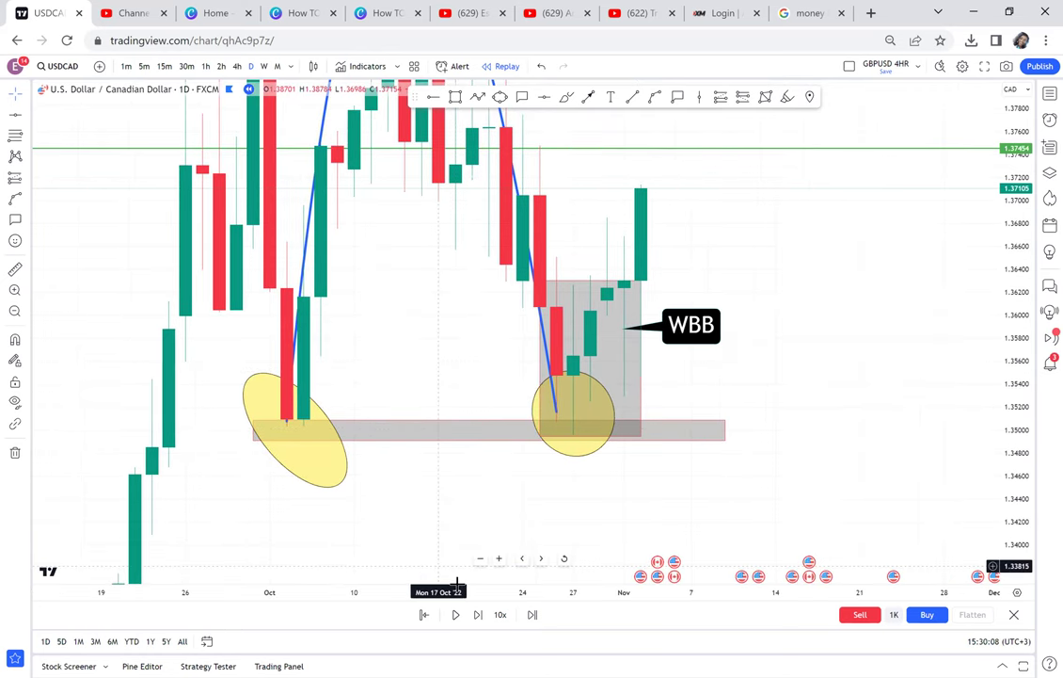
click(478, 614)
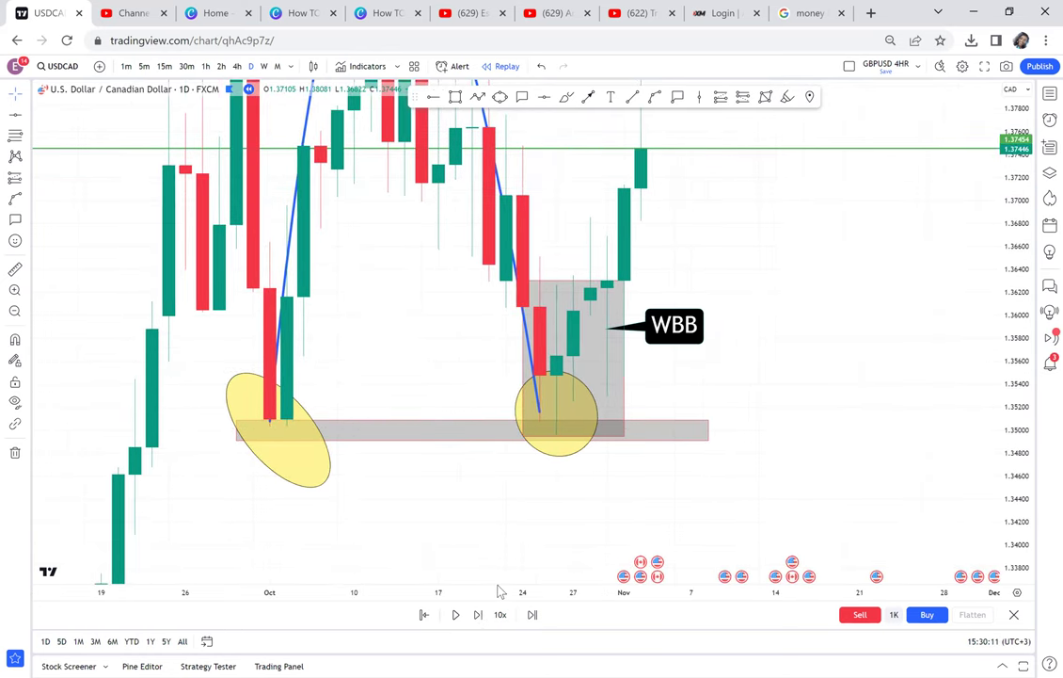
- Measure from support at 1.35043 to resistance at 1.39775, and replace the green midpoint line with one halfway between them at 1.37405
drag(703, 356, 657, 443)
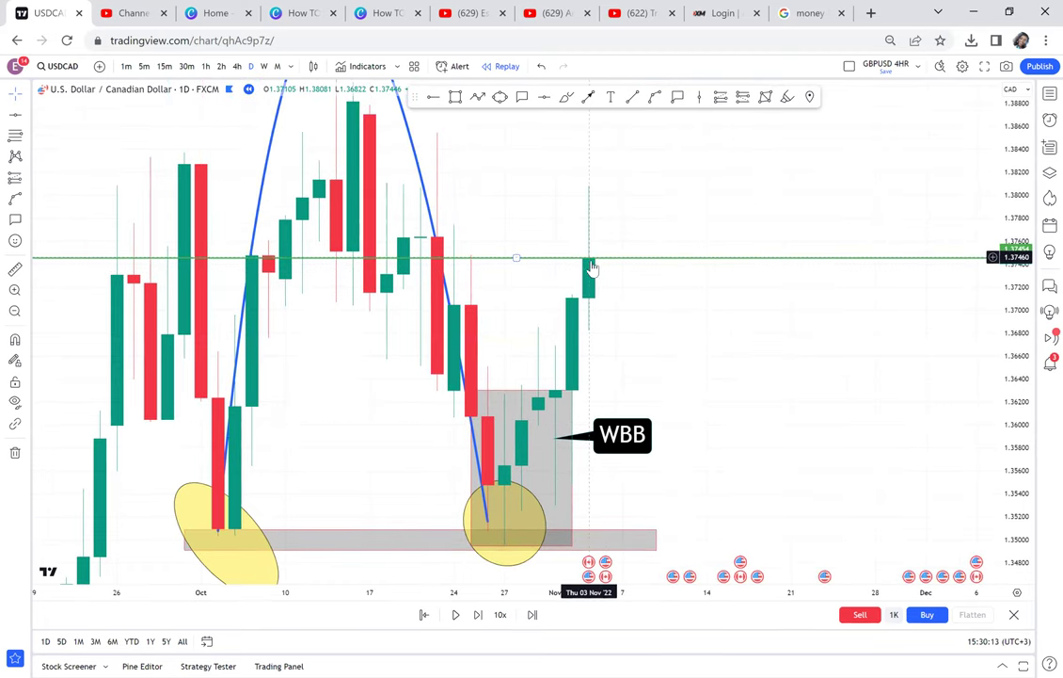
drag(1009, 166, 964, 307)
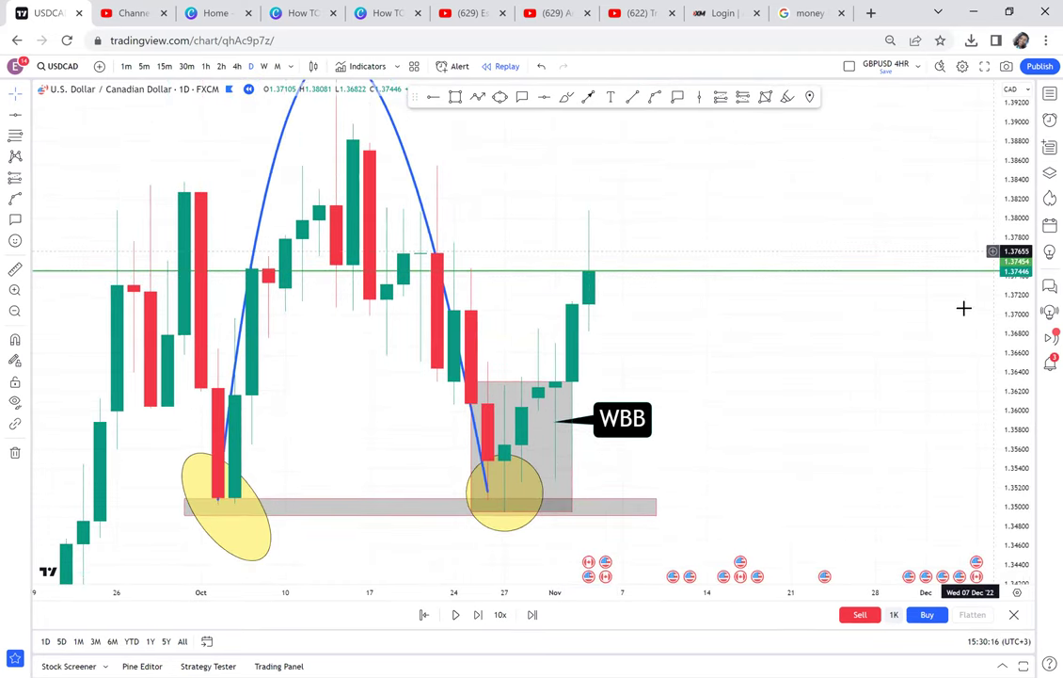
scroll(681, 255, down, 1)
drag(681, 254, 654, 292)
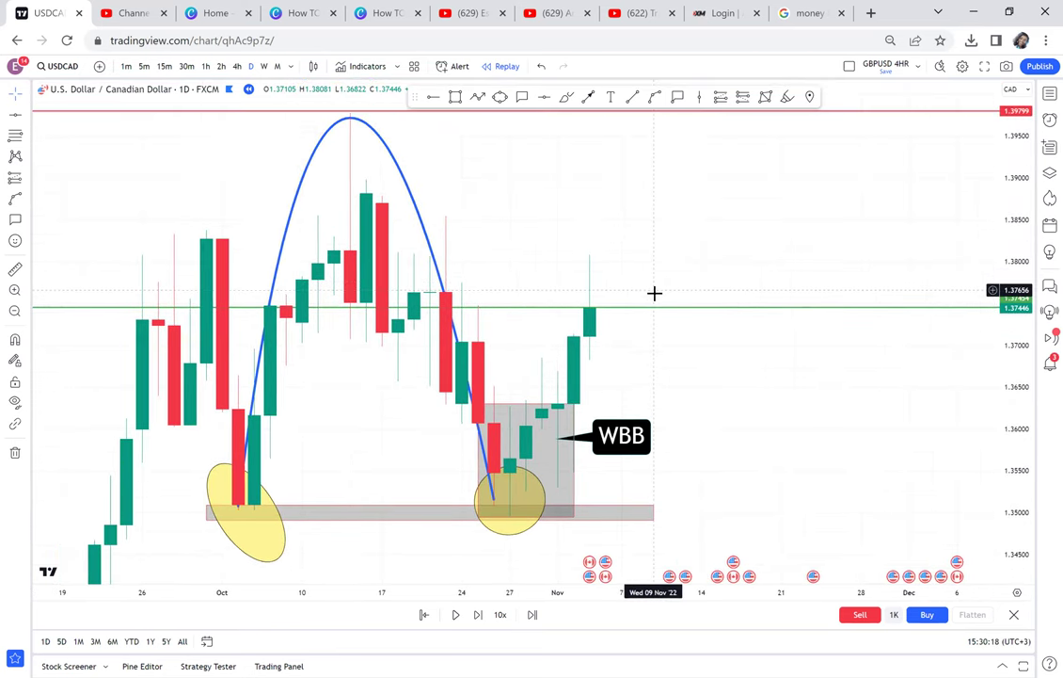
click(15, 270)
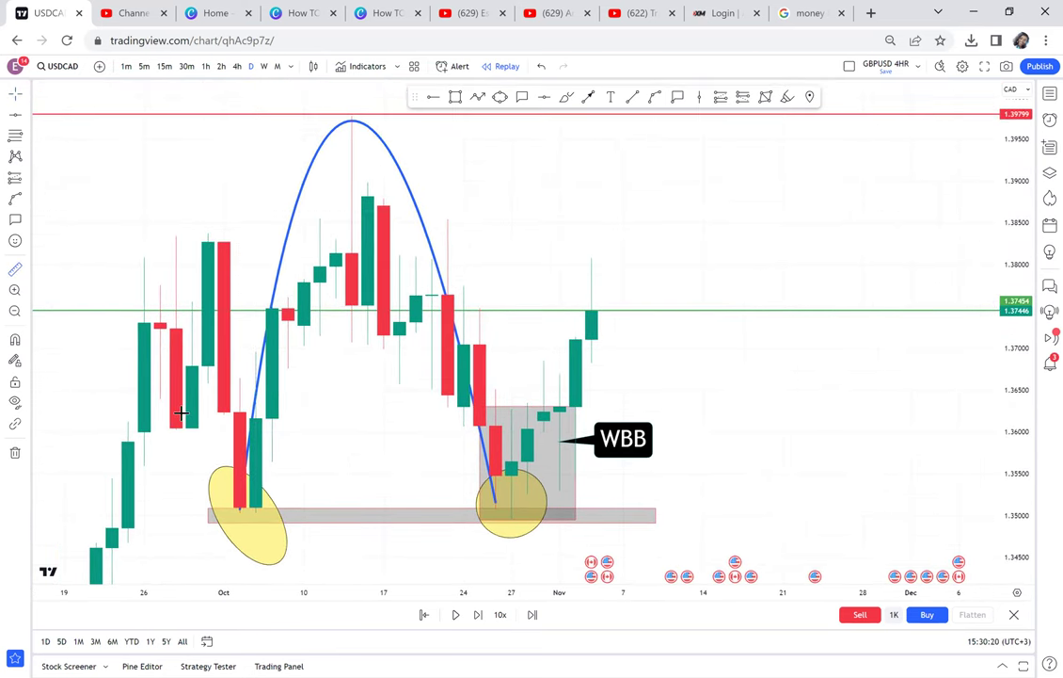
click(158, 511)
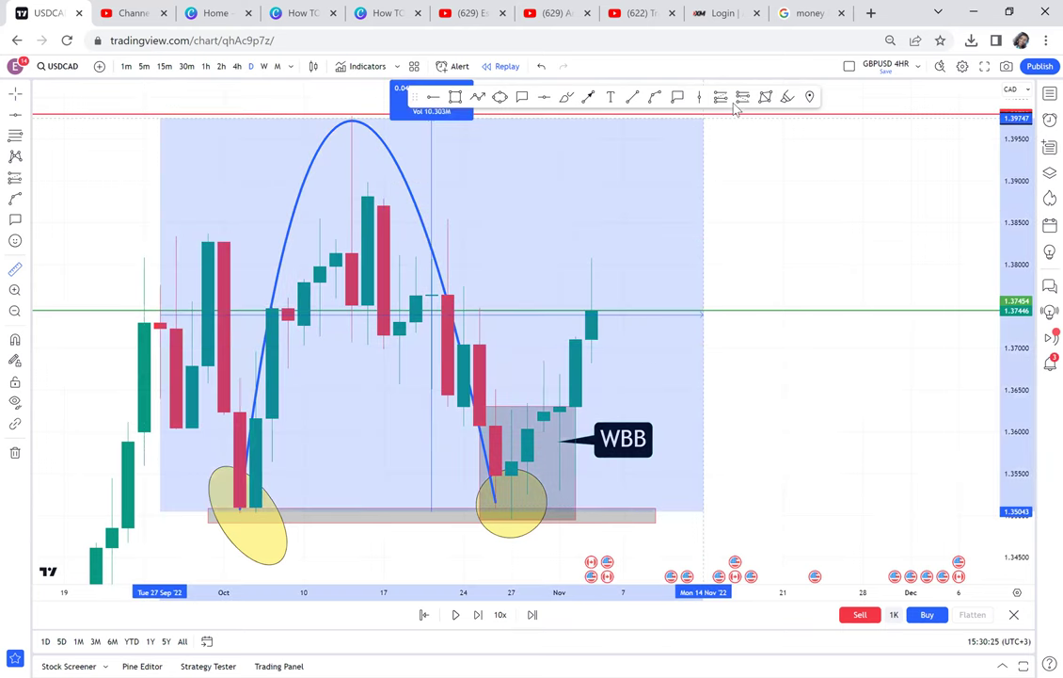
click(828, 115)
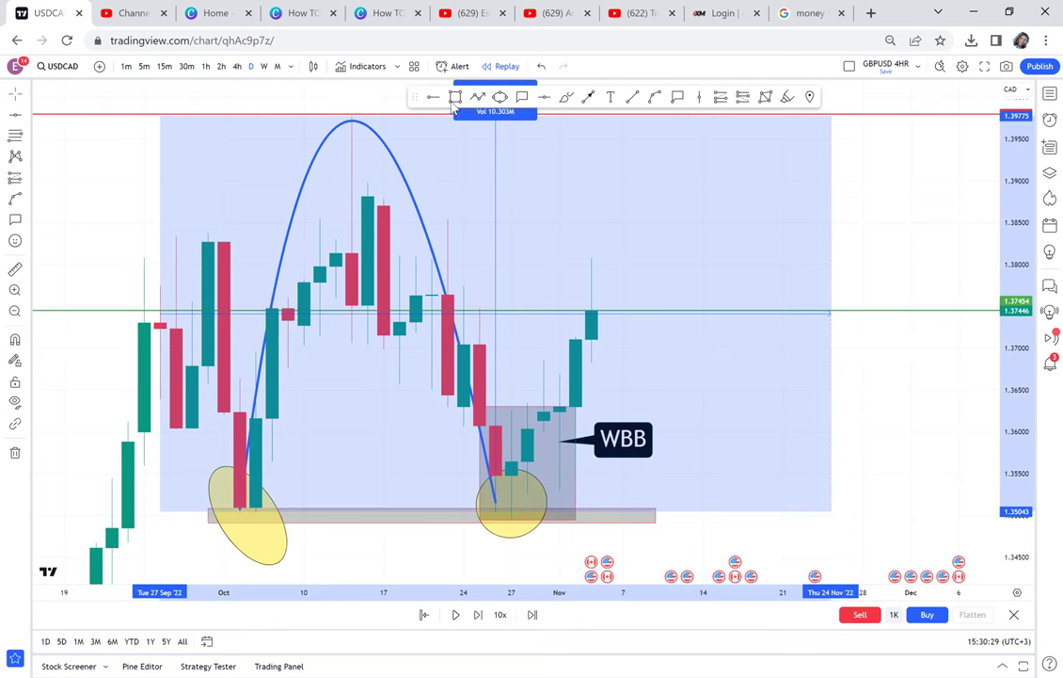
click(498, 313)
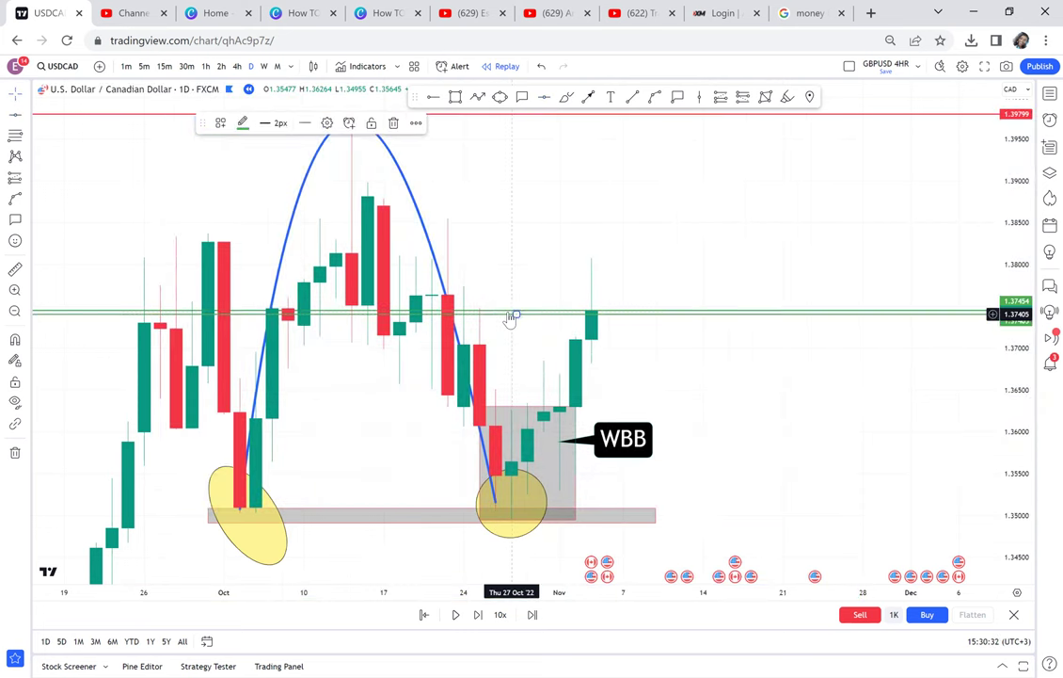
click(509, 319)
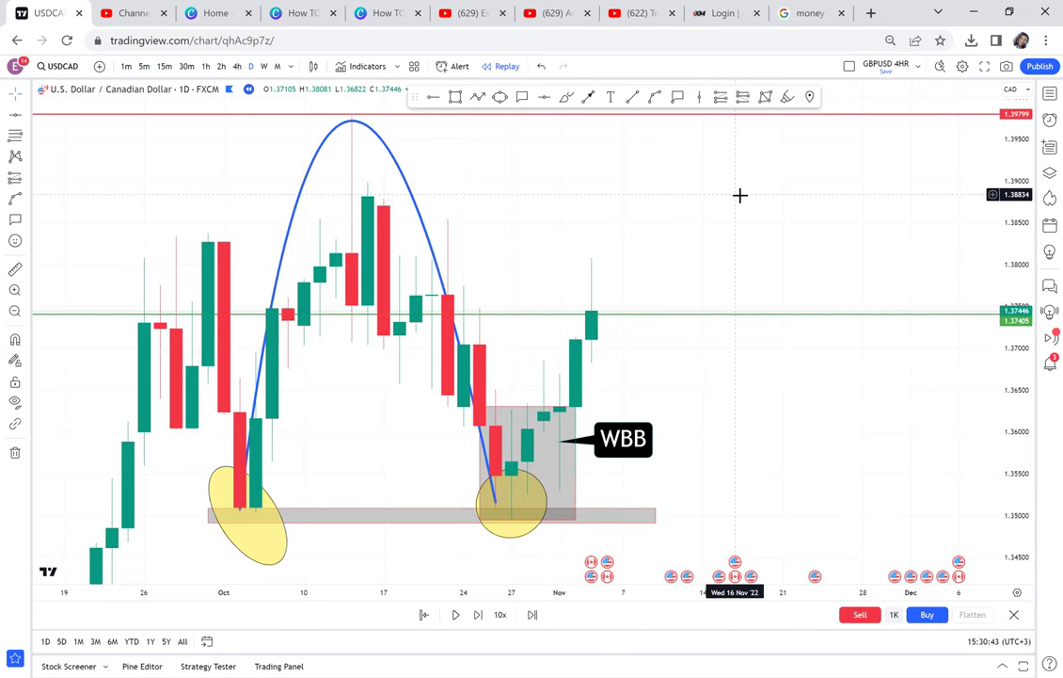
- Try out a long position from 3 November with entry 1.37949, target 1.40270 and stop 1.36447, and delete it
drag(740, 195, 708, 240)
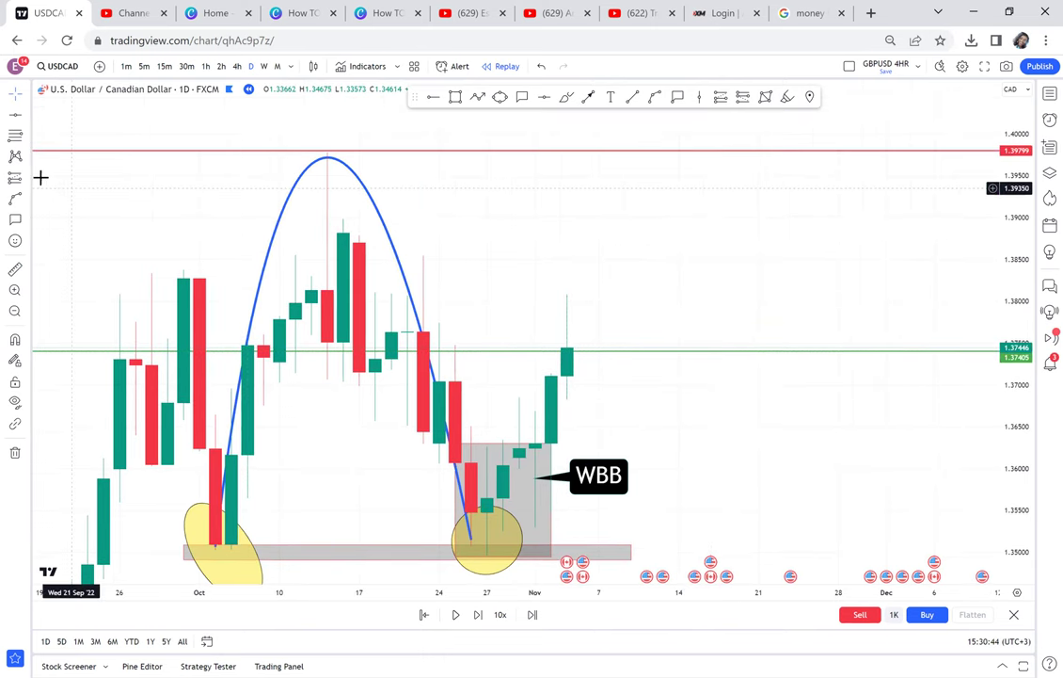
click(27, 185)
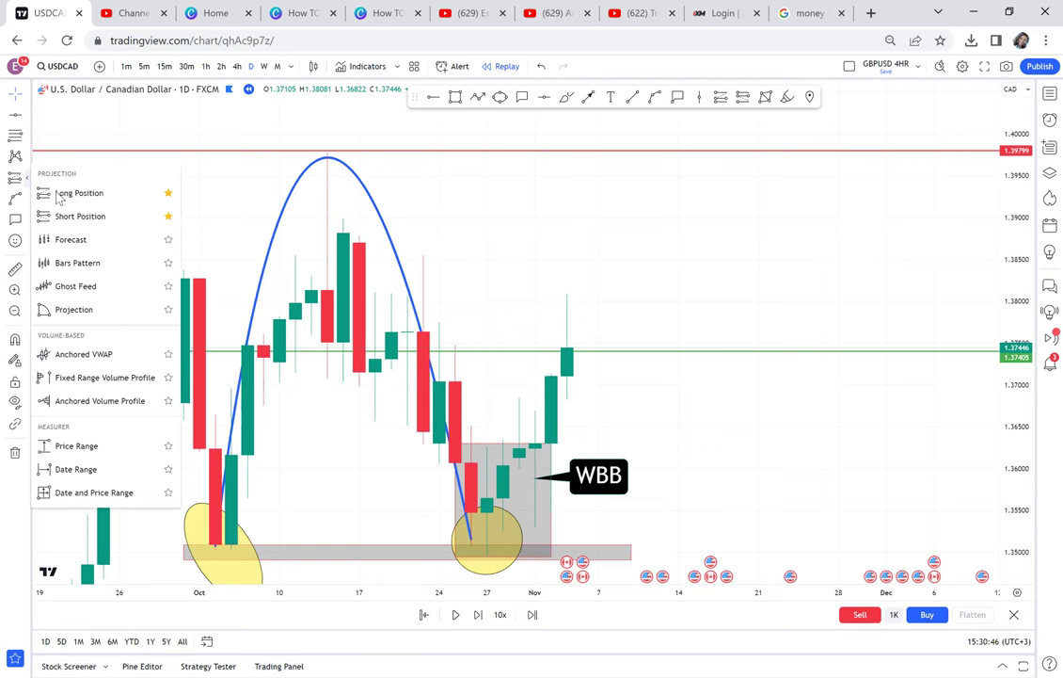
click(49, 170)
click(557, 348)
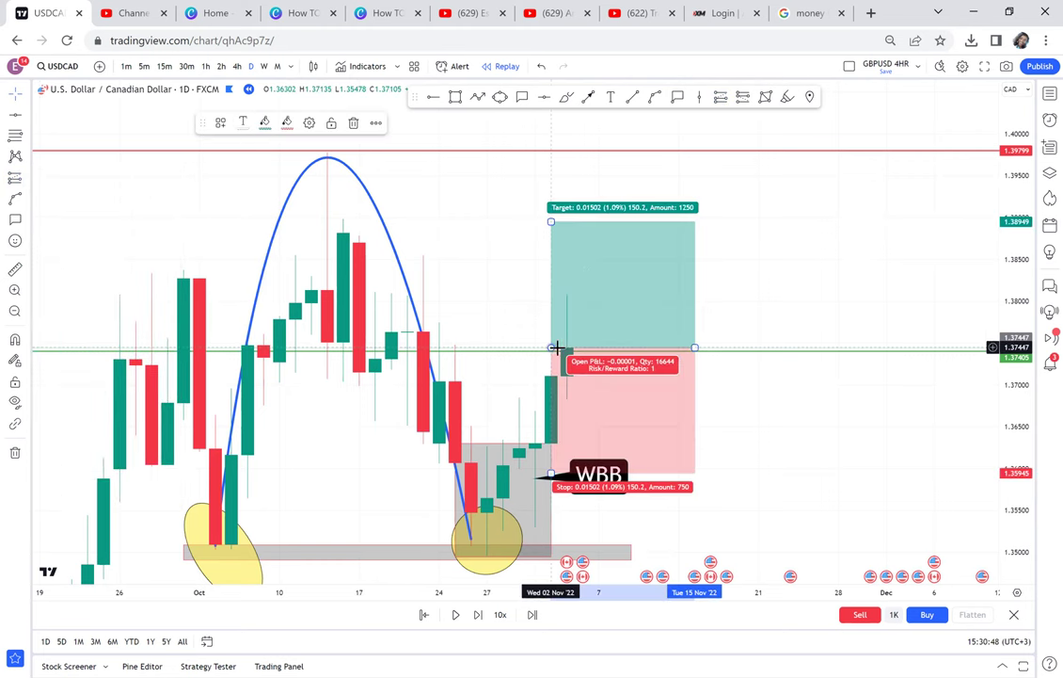
drag(550, 217, 565, 160)
drag(697, 265, 714, 224)
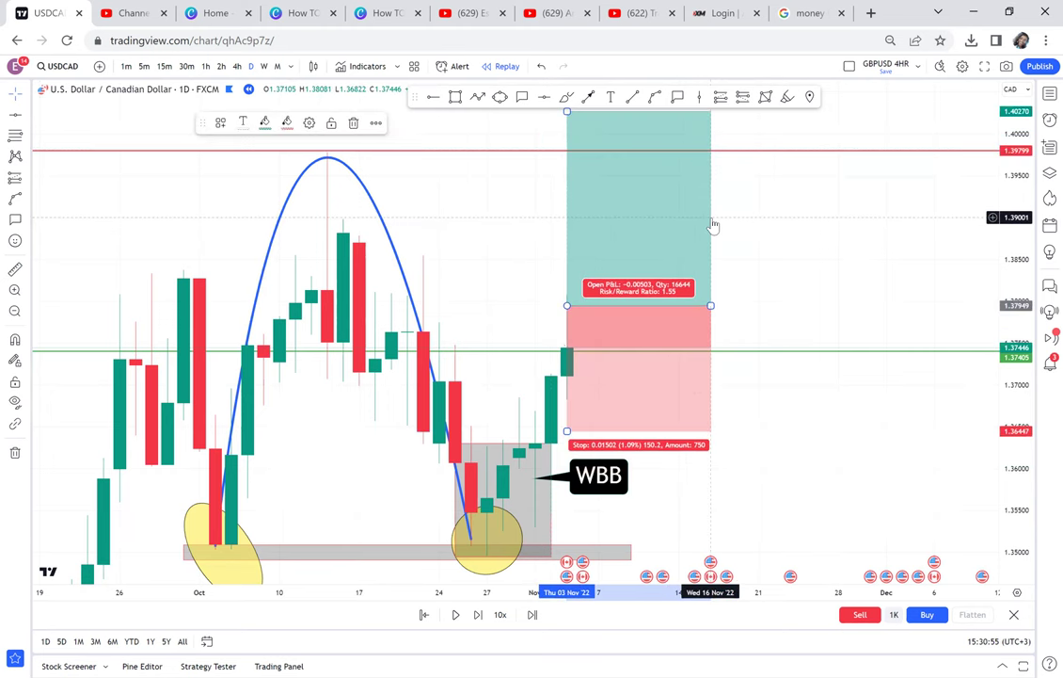
key(Delete)
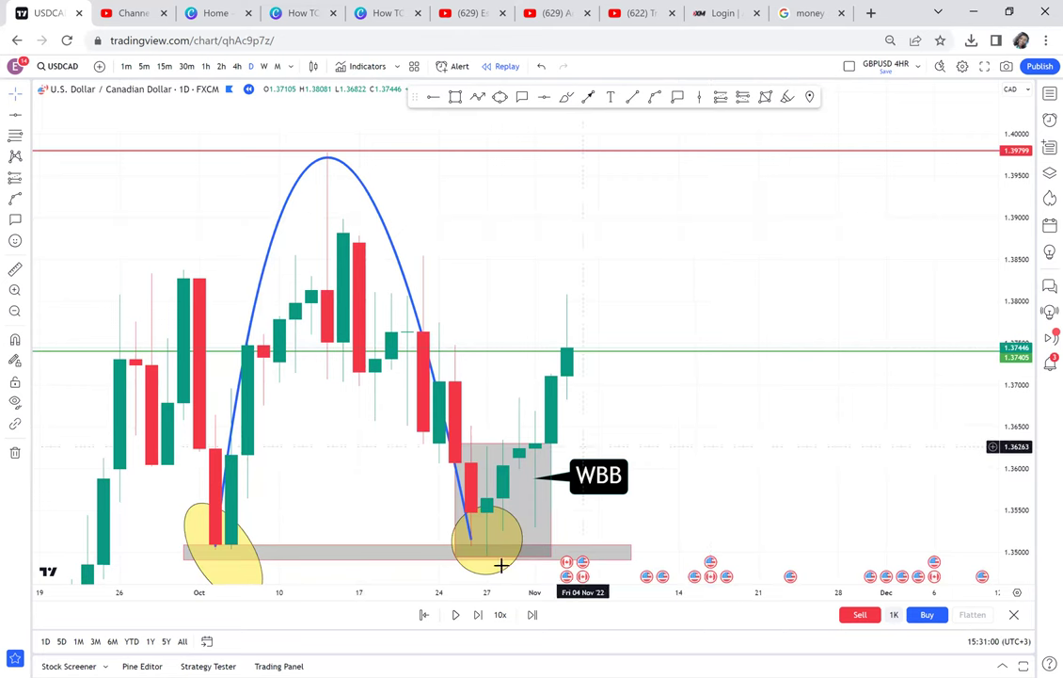
- Advance the replay to 4 November 2022 and compare the new candle with the support zone
click(480, 616)
drag(686, 405, 733, 229)
click(550, 382)
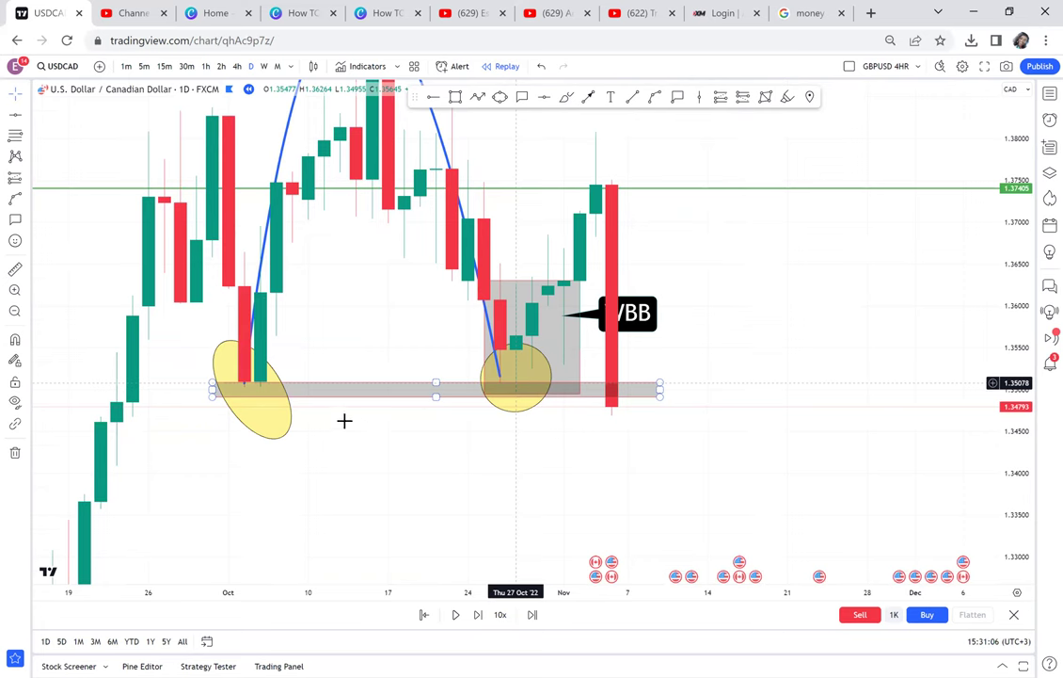
click(620, 403)
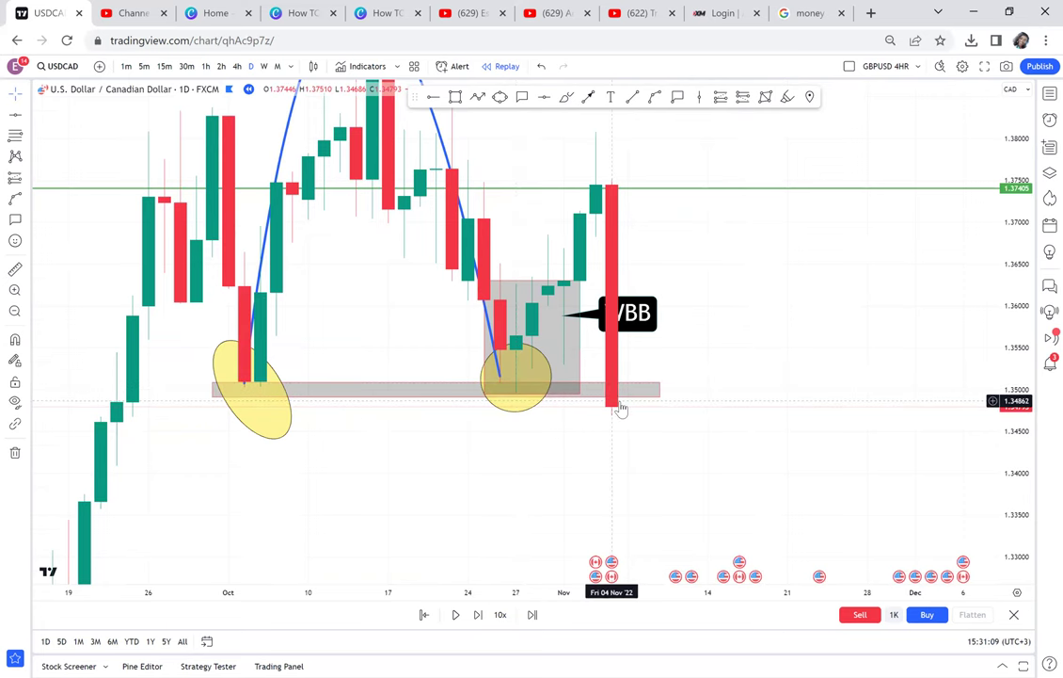
- Measure the price drop of the 4 November candle from the green midpoint line down to its low, and clear the measurement
drag(692, 332, 679, 367)
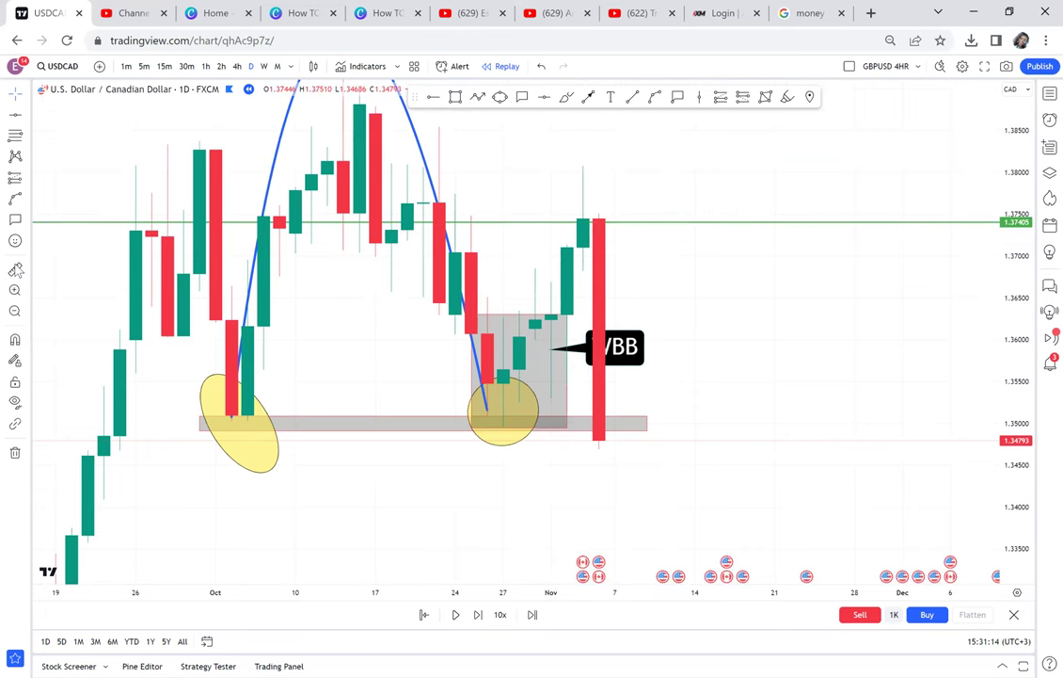
click(15, 270)
click(617, 220)
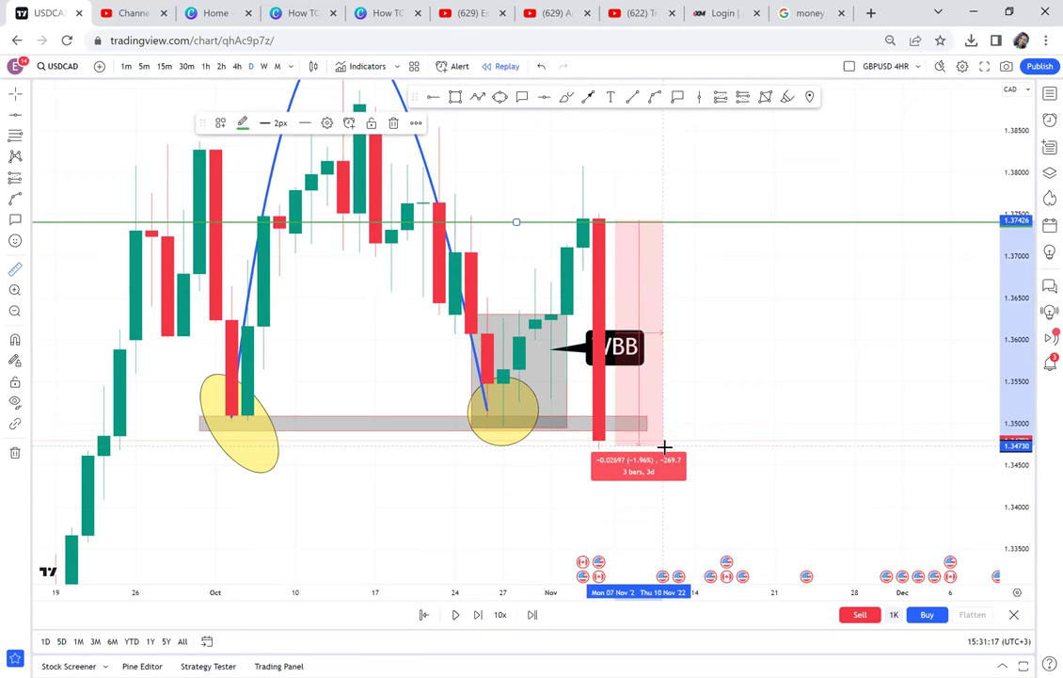
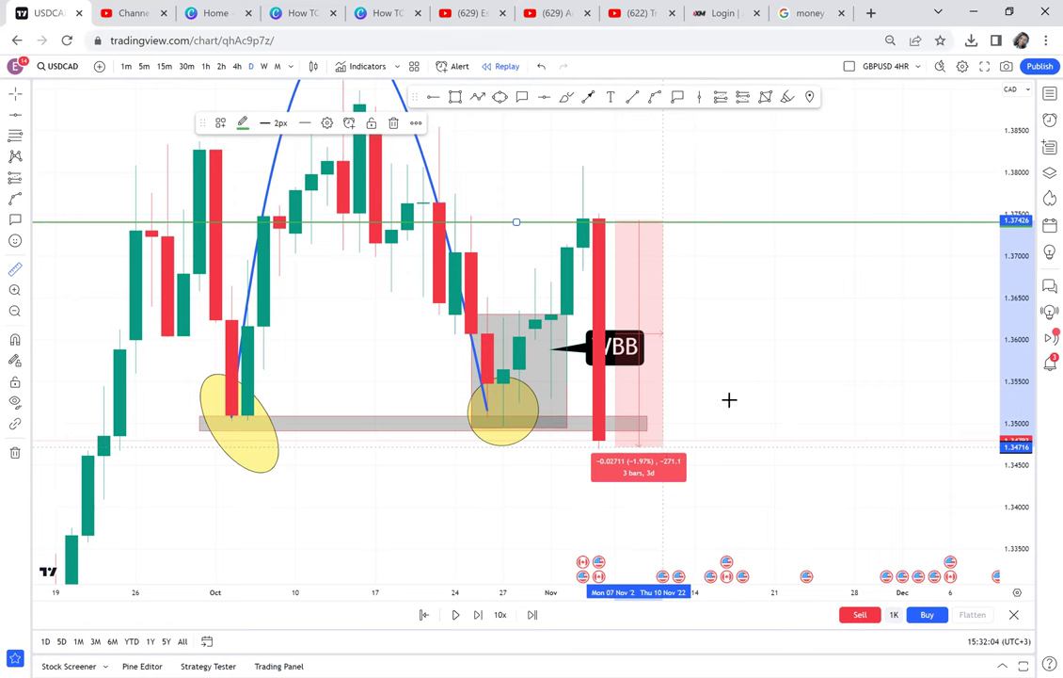
click(579, 420)
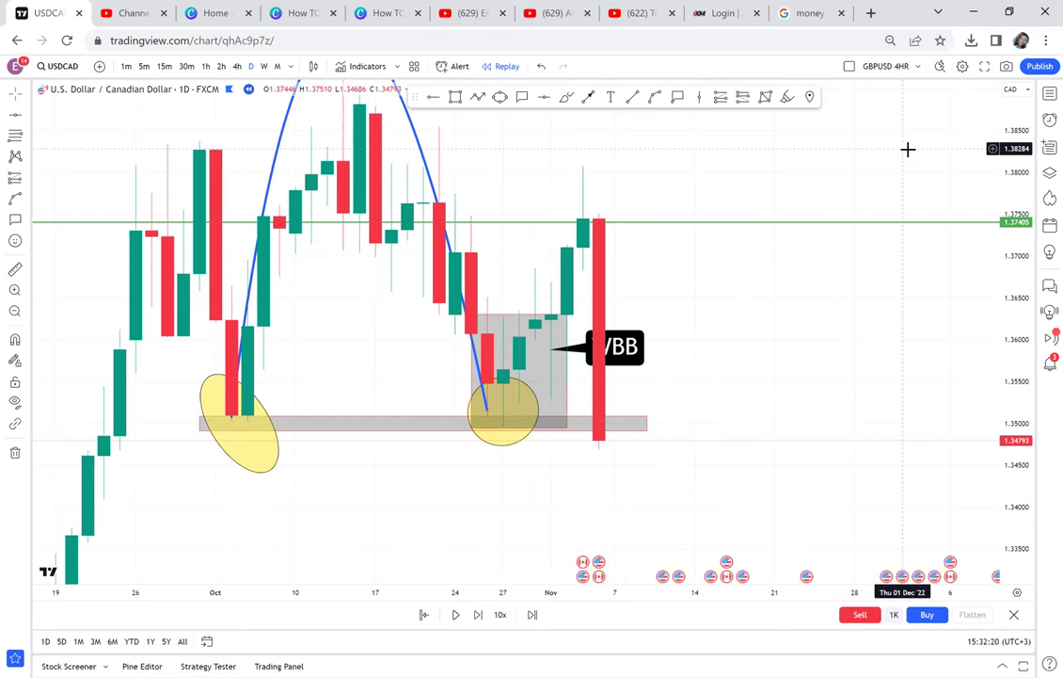
click(1049, 94)
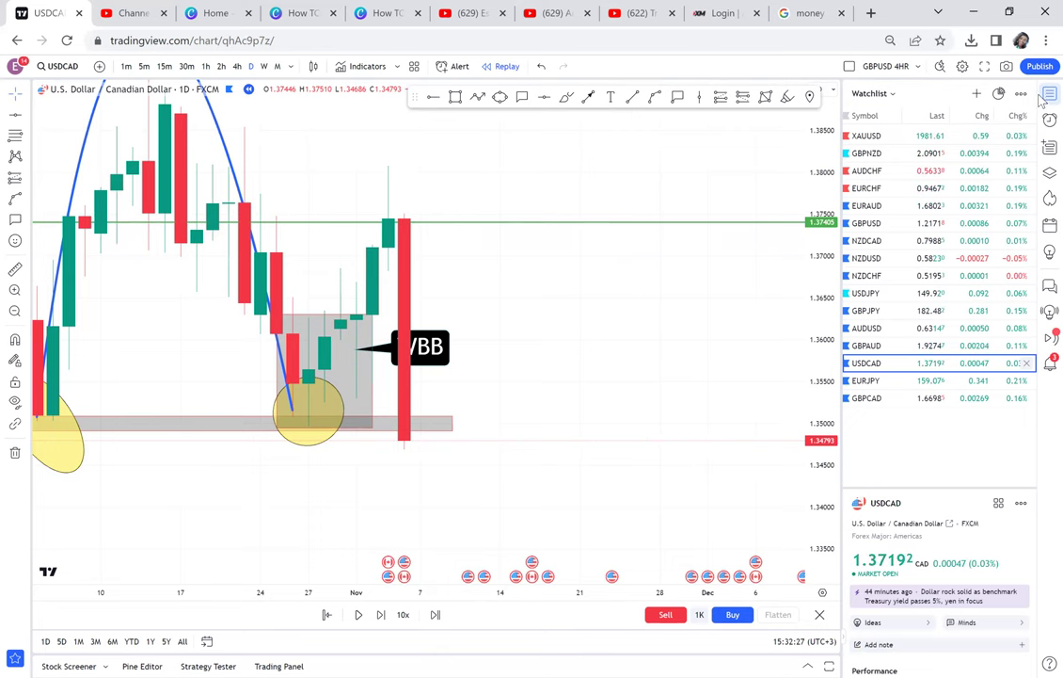
click(1045, 100)
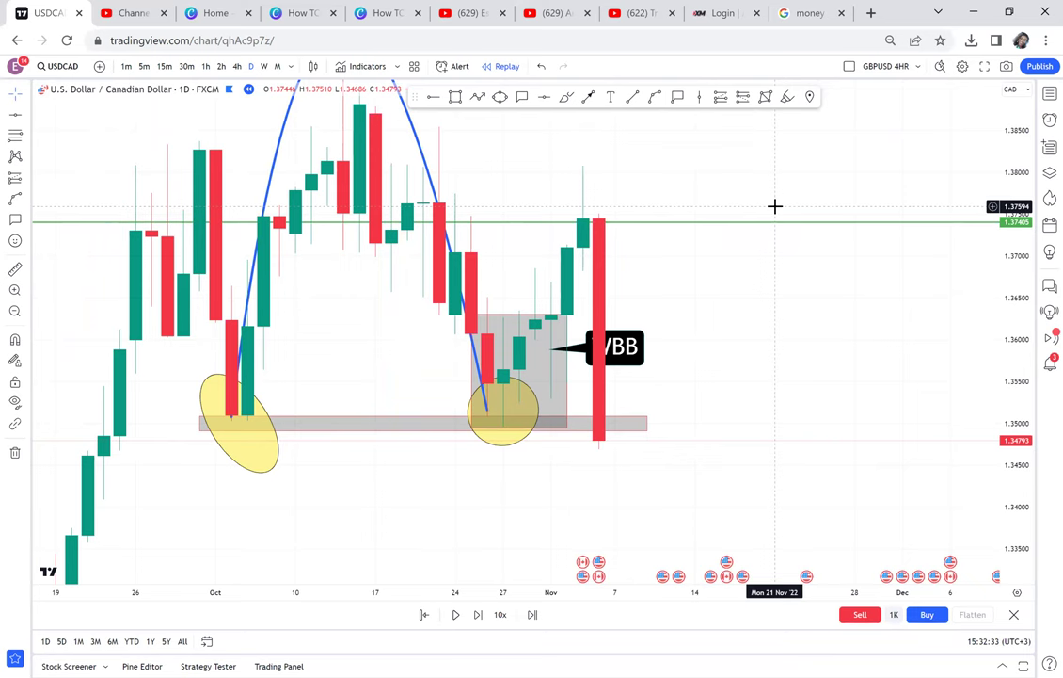
- Draw a curve from the second bottom on 26 October at 1.35018 to 7 November at 1.35028, peaking around the green midpoint line
scroll(672, 285, down, 3)
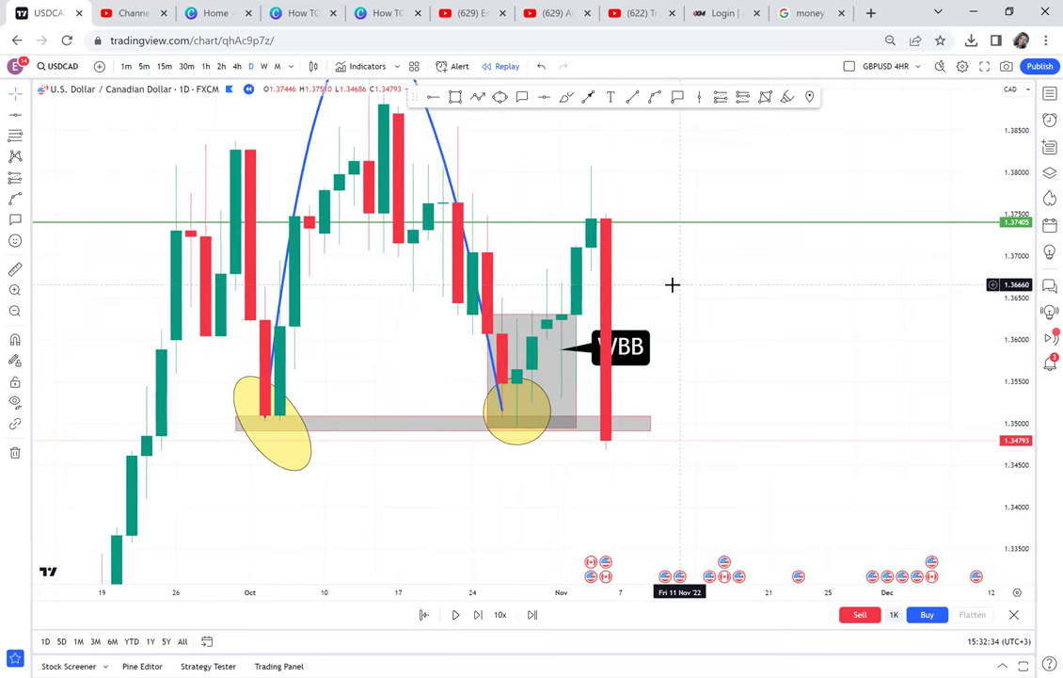
drag(690, 297, 735, 359)
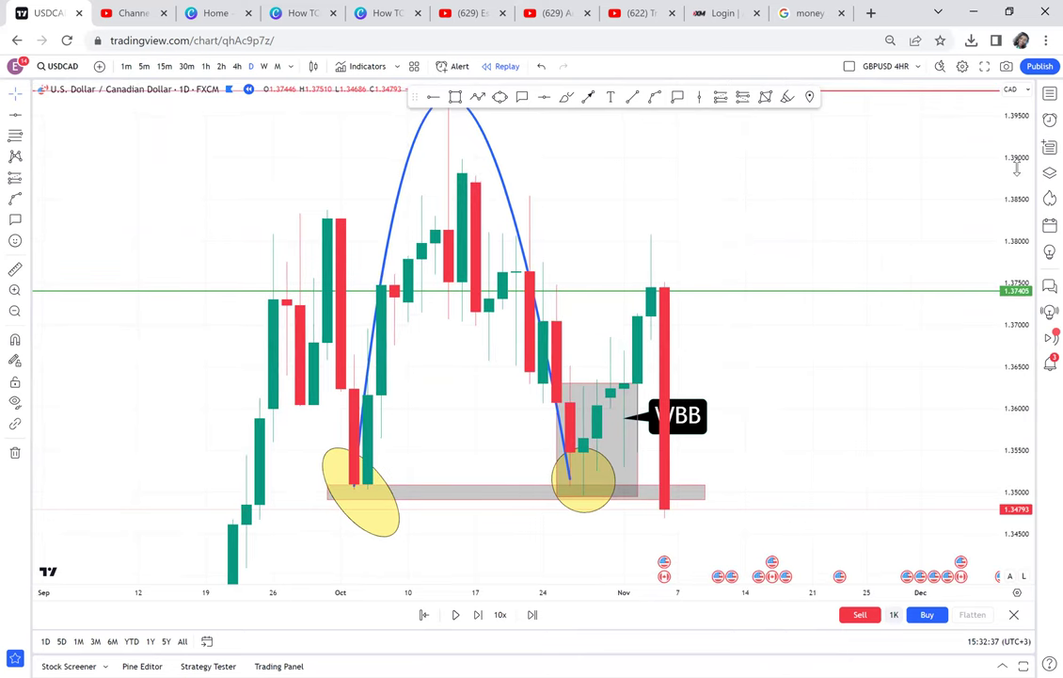
drag(1017, 168, 1013, 308)
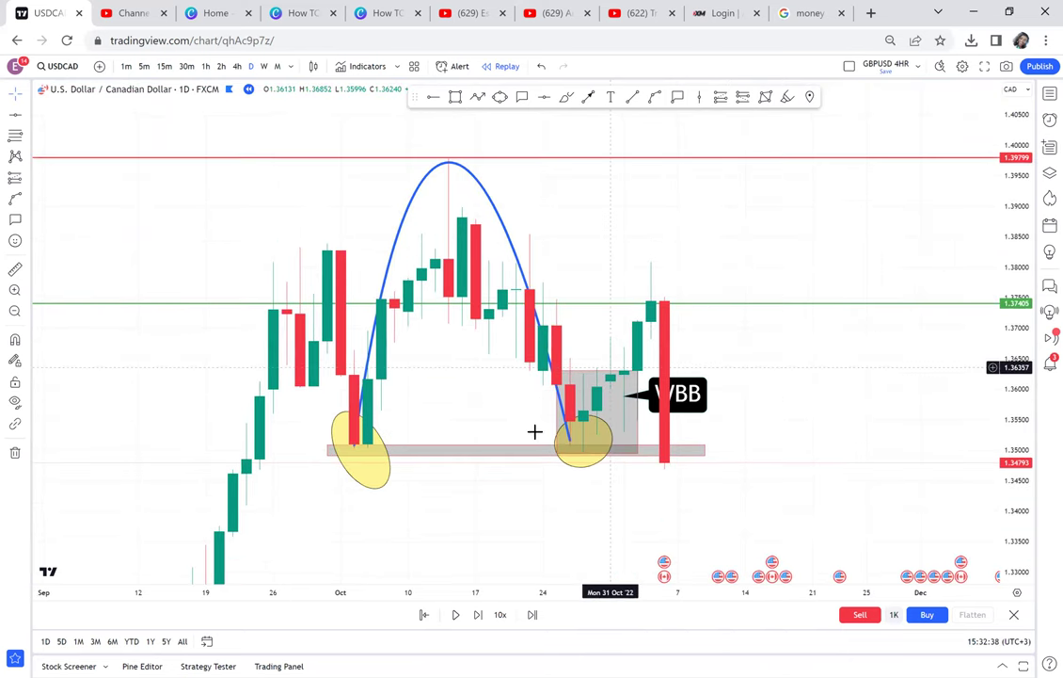
drag(718, 374, 692, 360)
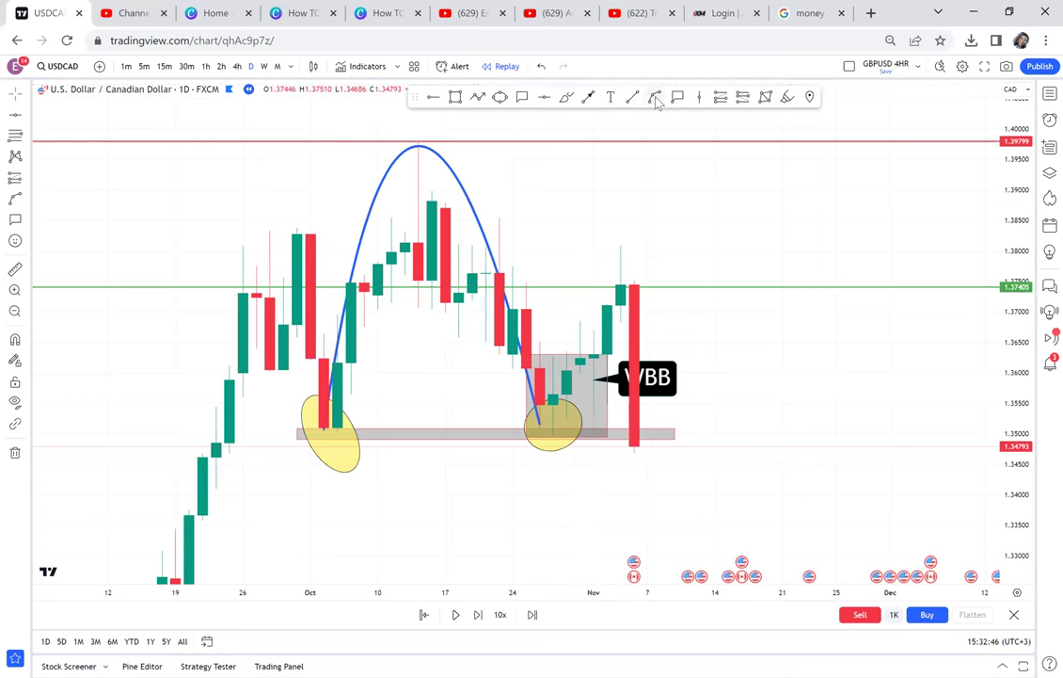
click(540, 433)
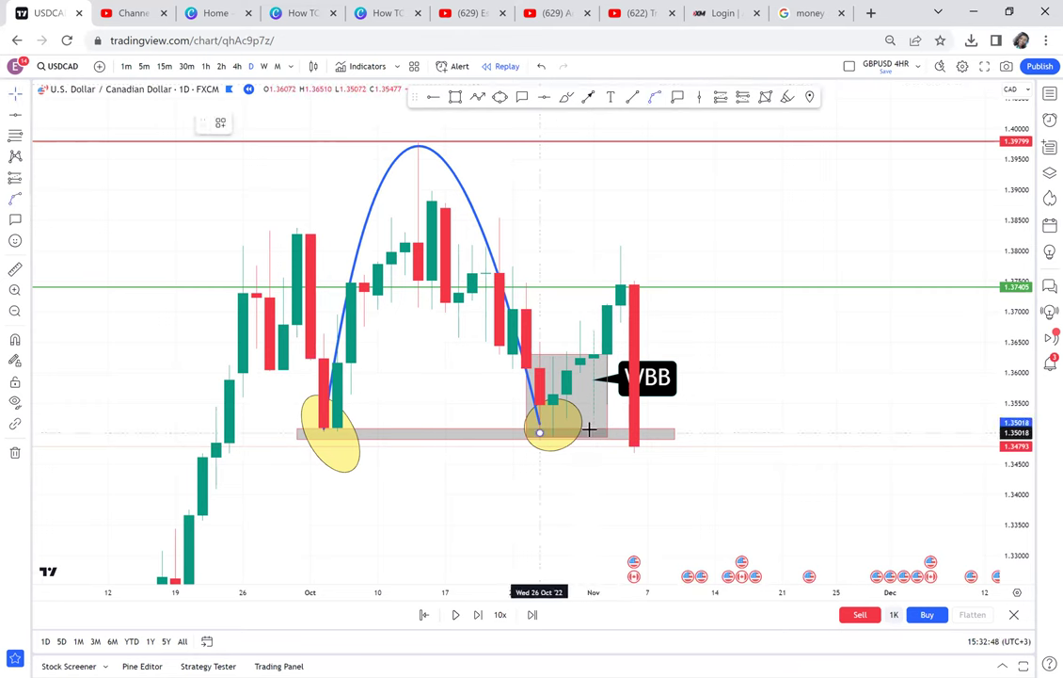
click(648, 432)
drag(602, 445, 605, 290)
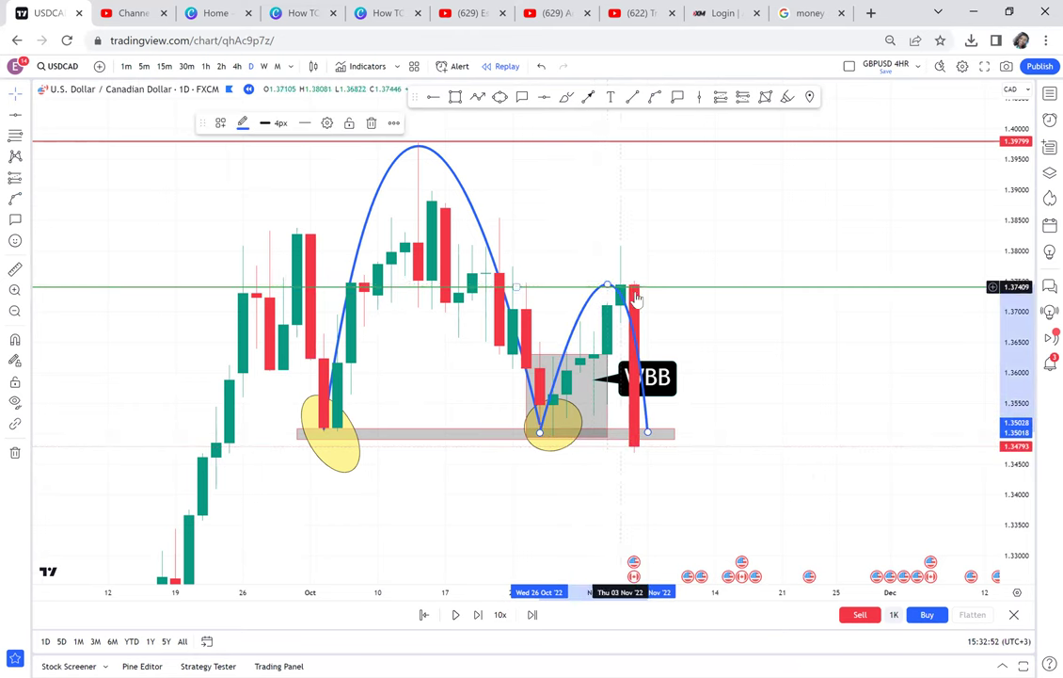
- Examine the support retest and the new curve on the weekly and 4-hour timeframes
click(265, 67)
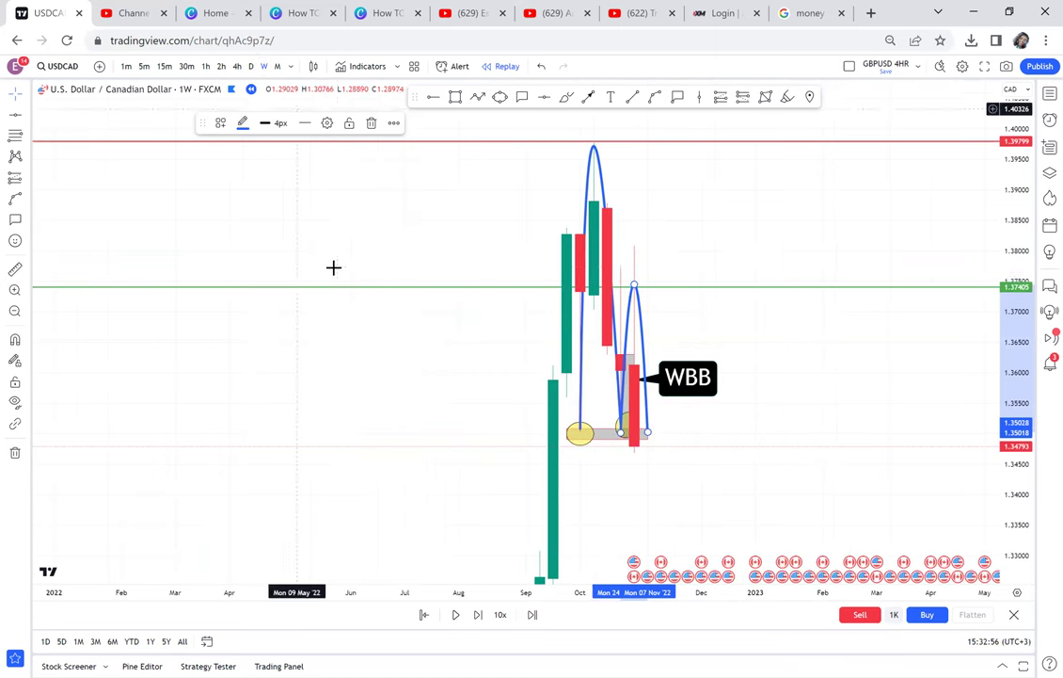
scroll(724, 325, up, 4)
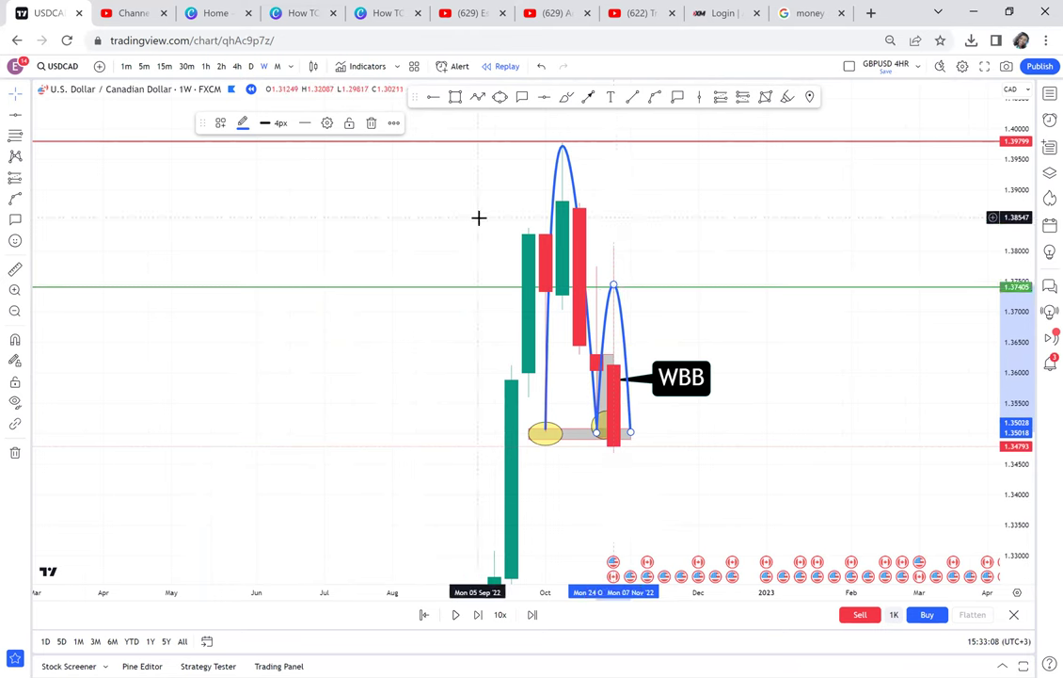
click(239, 70)
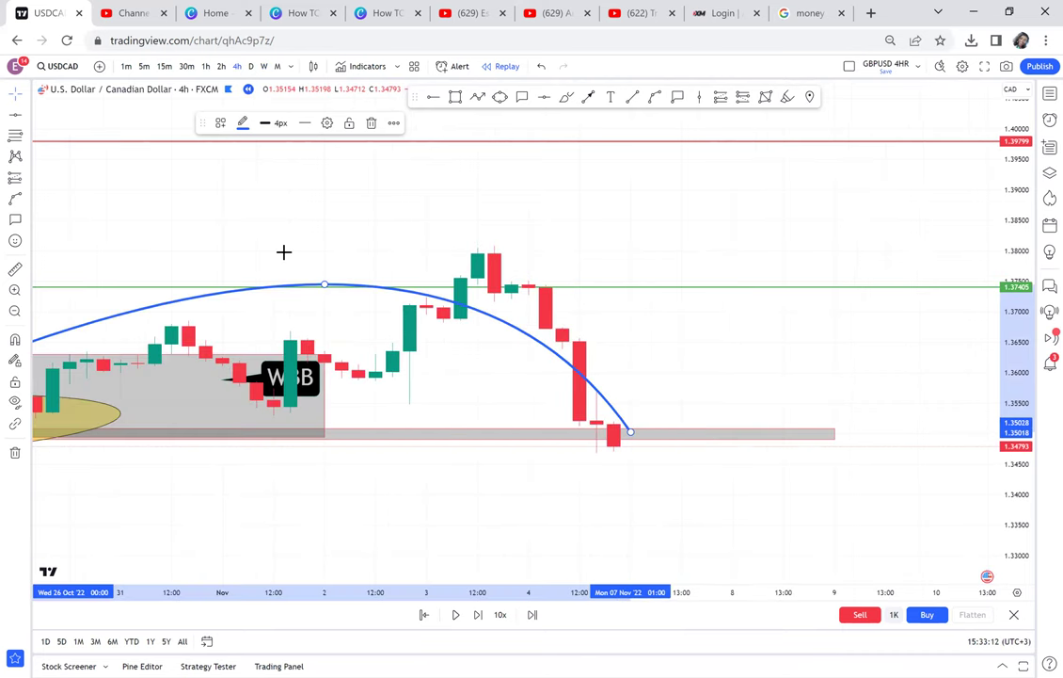
scroll(283, 252, down, 2)
drag(497, 214, 575, 211)
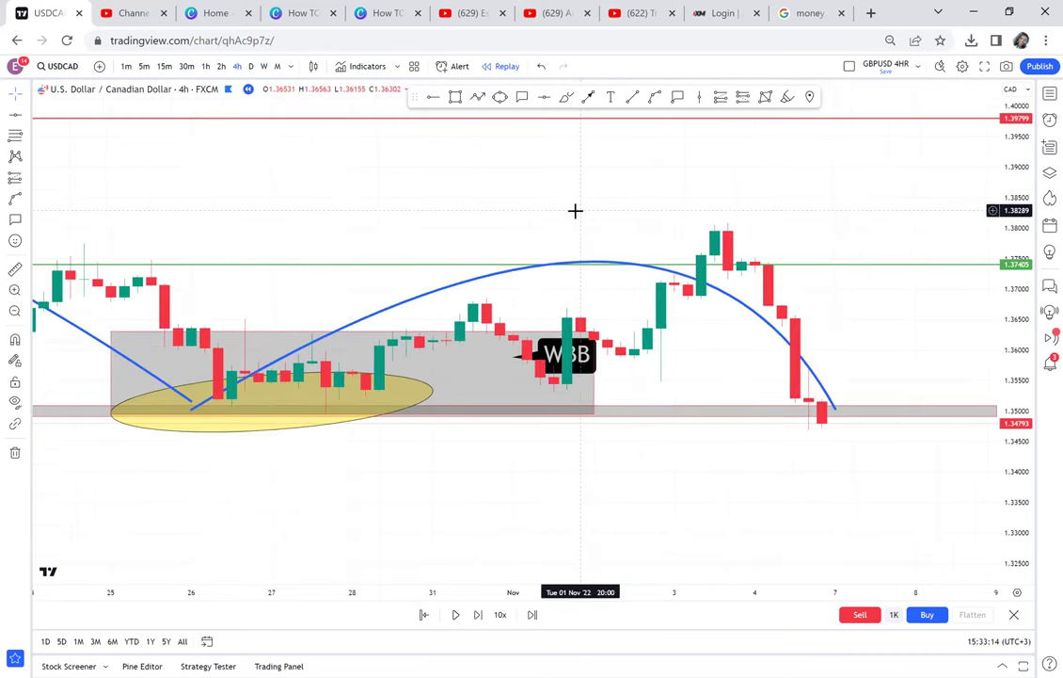
scroll(575, 211, down, 1)
scroll(576, 211, down, 1)
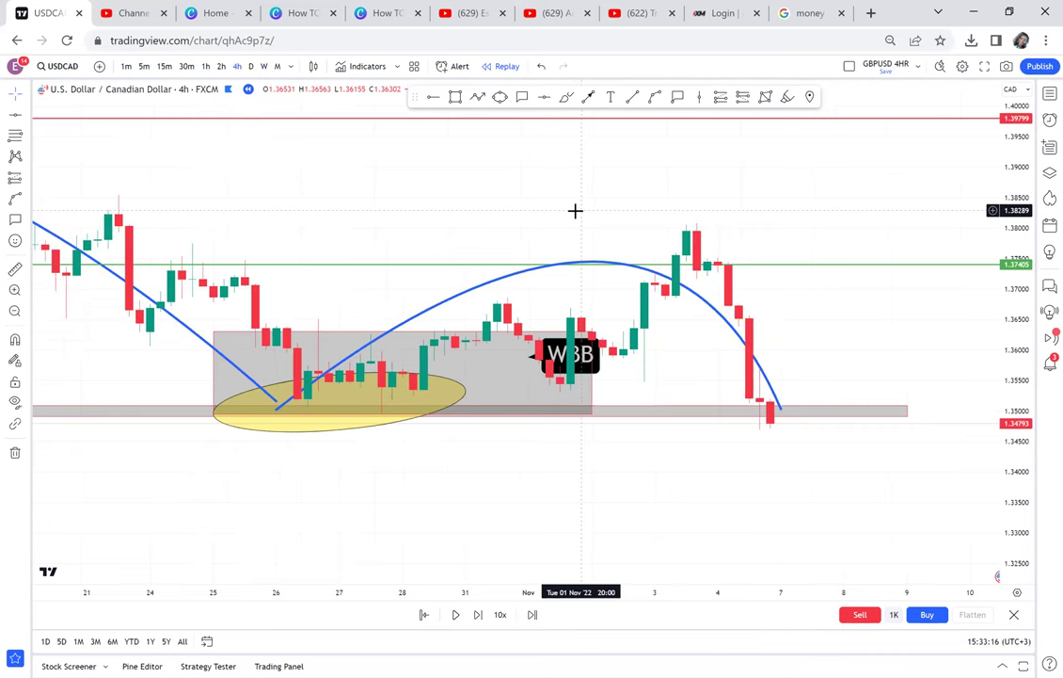
scroll(575, 211, down, 1)
drag(575, 211, 748, 173)
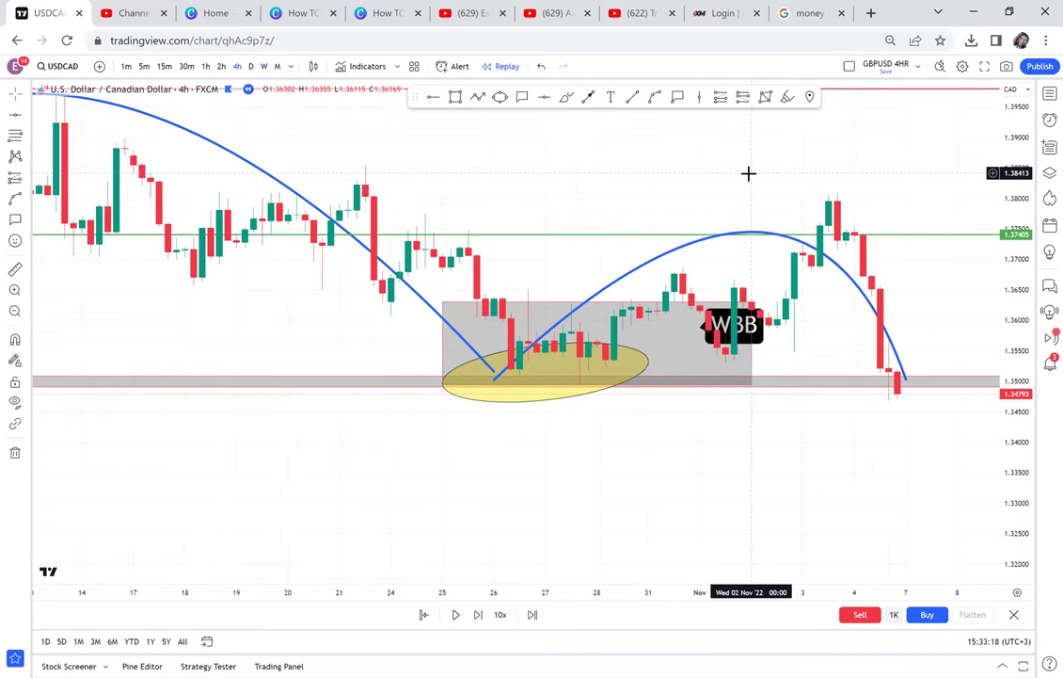
scroll(748, 173, down, 1)
scroll(748, 173, left, 5)
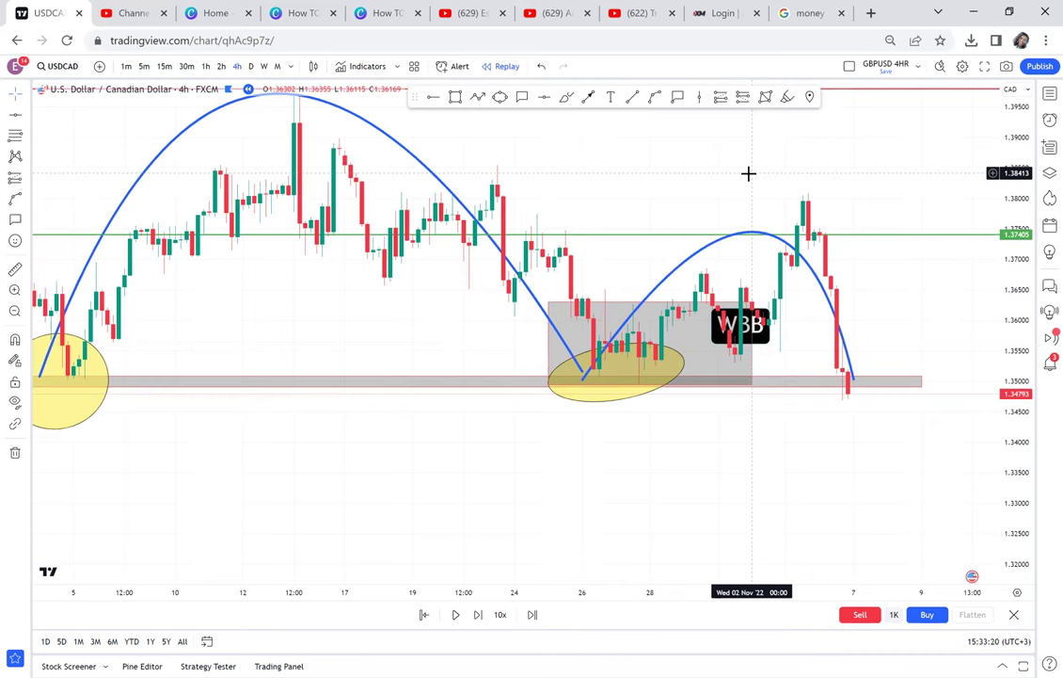
- Draw a narrow vertical rectangle in mid-October from the red resistance line down to the lower edge of the support zone
click(454, 97)
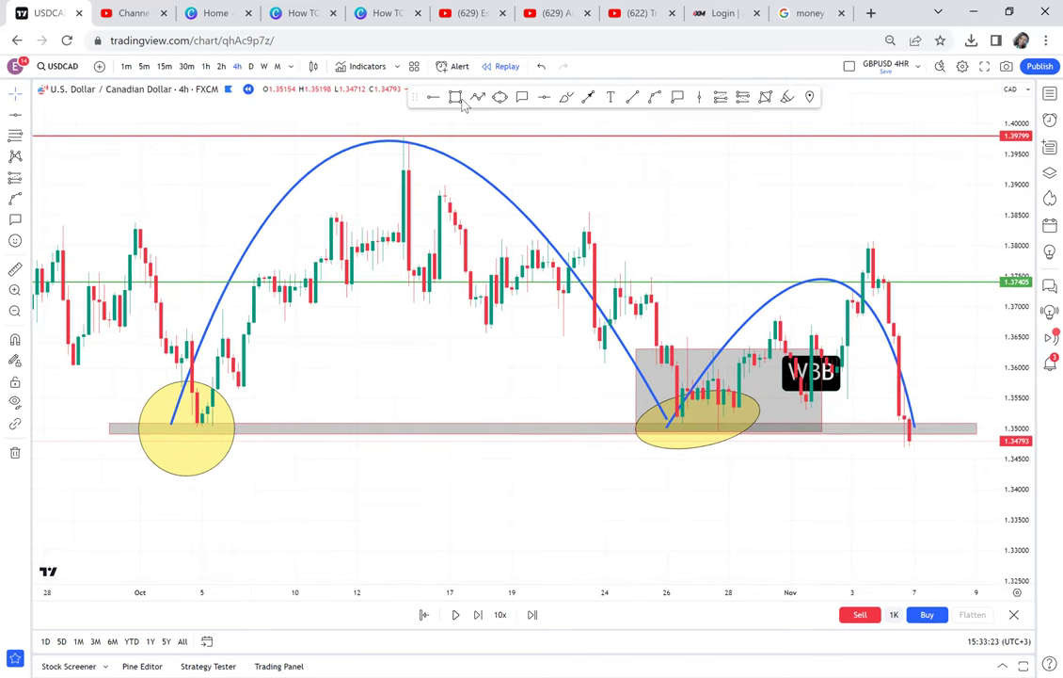
drag(377, 139, 423, 435)
drag(458, 515, 465, 147)
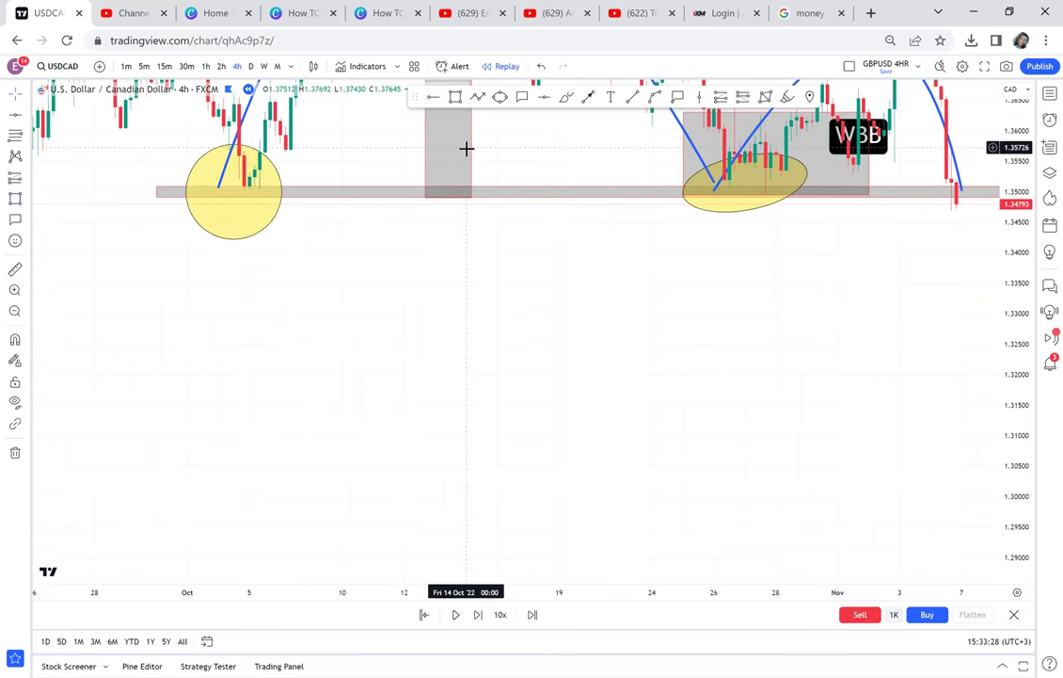
- Return to the daily timeframe and move the narrow rectangle directly below the support zone to project the range height downward
click(250, 67)
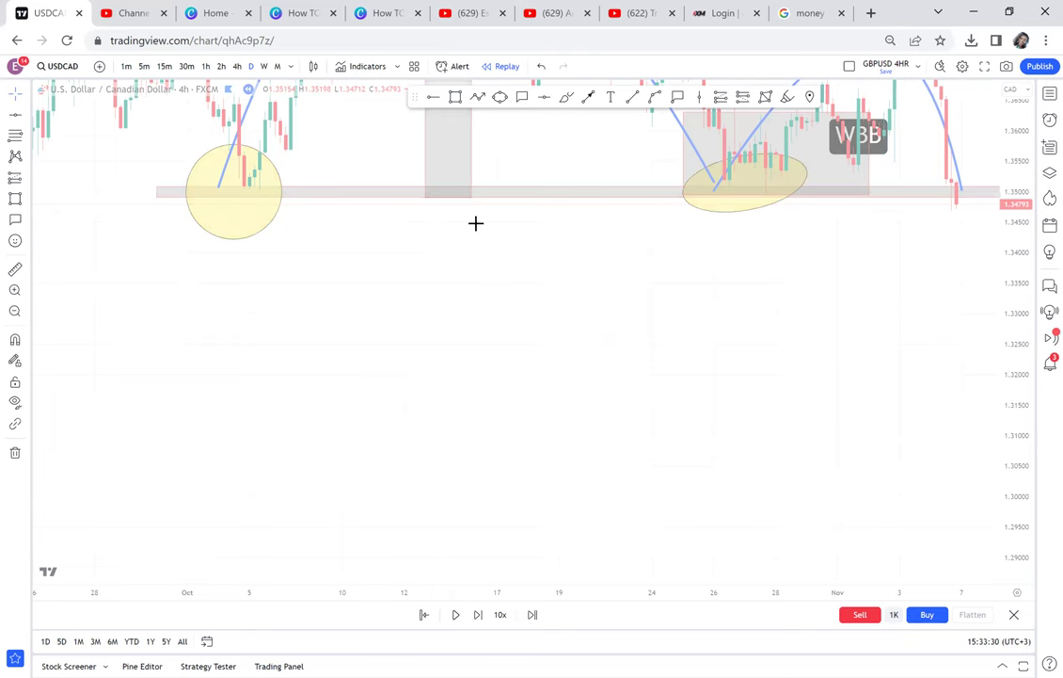
drag(881, 272, 587, 356)
drag(1018, 197, 999, 350)
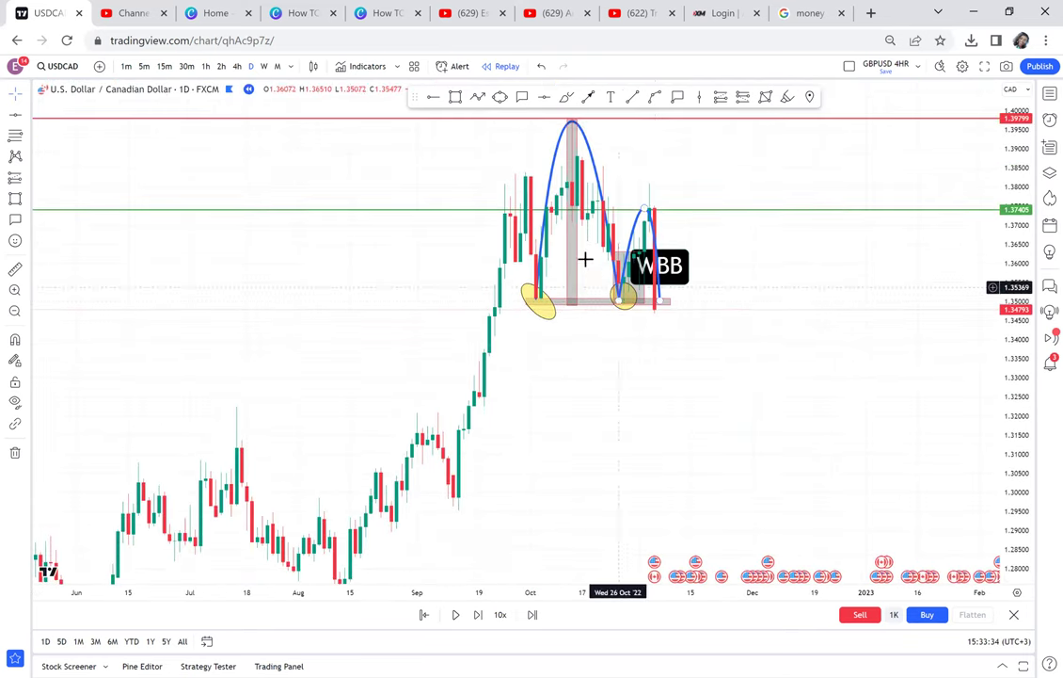
drag(580, 258, 579, 439)
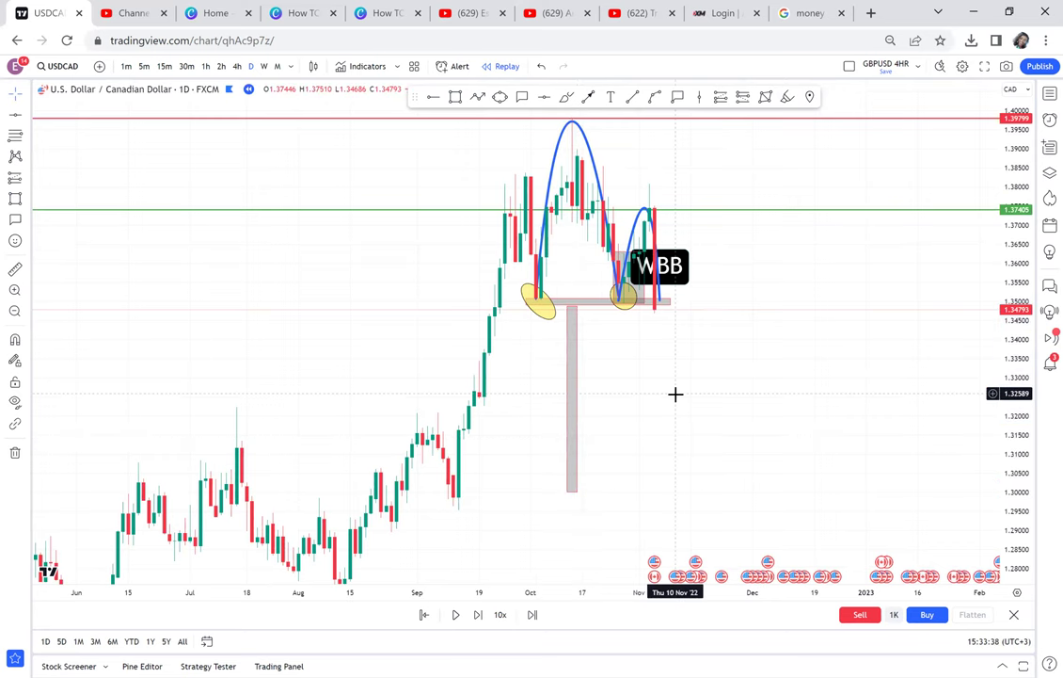
- Enlarge the grey WBB rectangle to span 21 September to 11 November, from 1.34947 up to 1.39784 at resistance
scroll(676, 394, up, 2)
scroll(676, 393, up, 3)
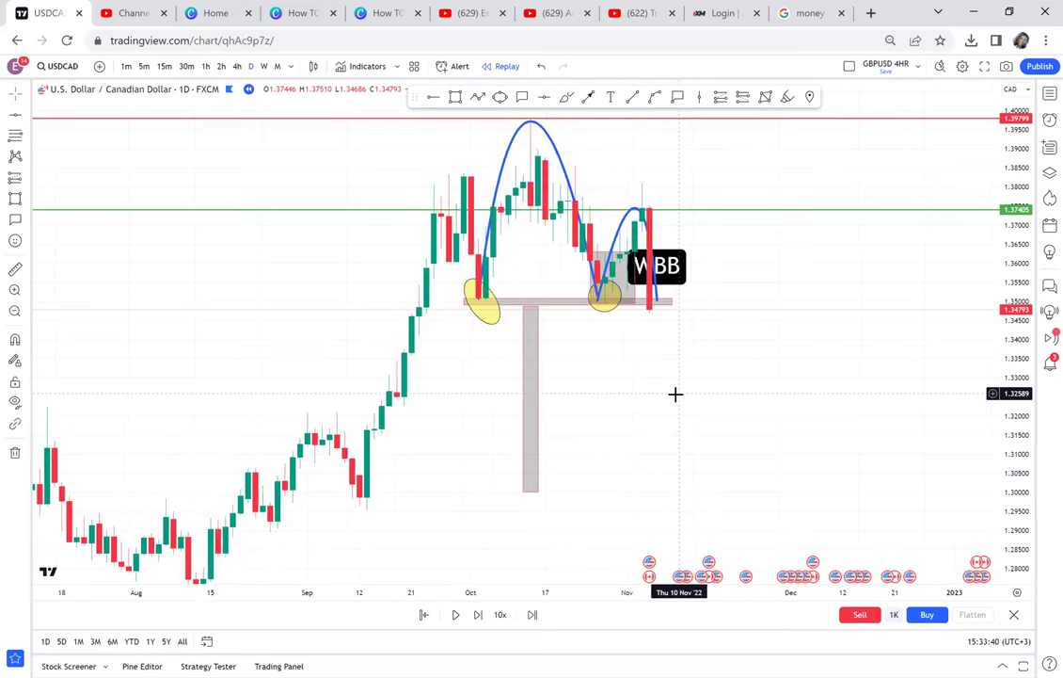
scroll(675, 393, up, 1)
drag(677, 406, 695, 469)
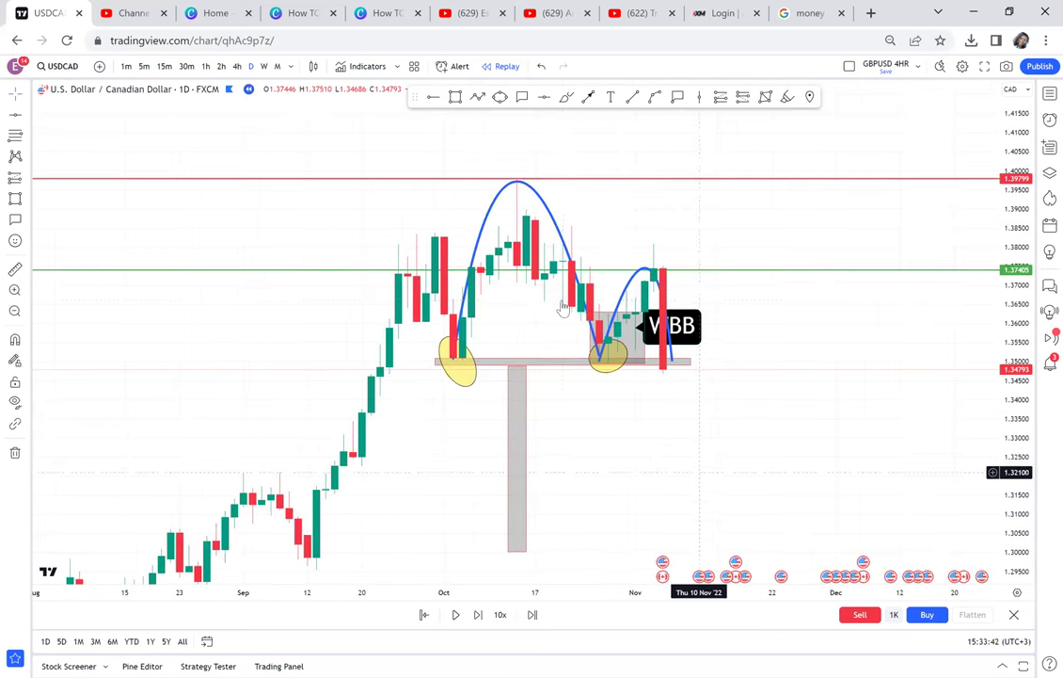
mouse_move(588, 310)
mouse_down()
mouse_move(368, 235)
mouse_move(371, 148)
mouse_move(371, 179)
mouse_up()
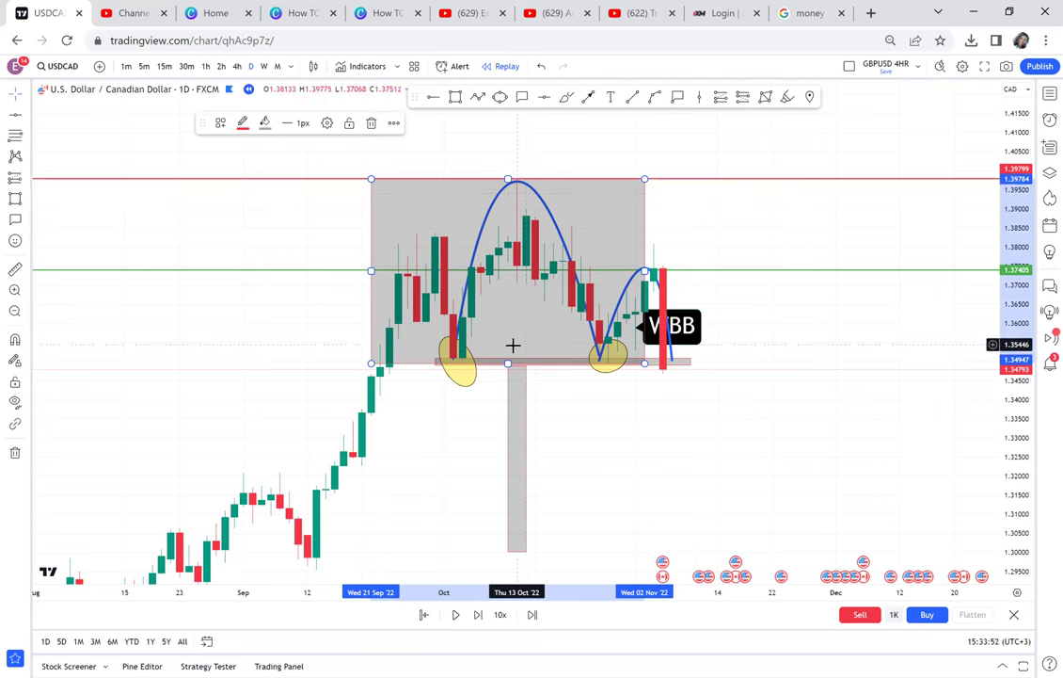
drag(710, 277, 710, 278)
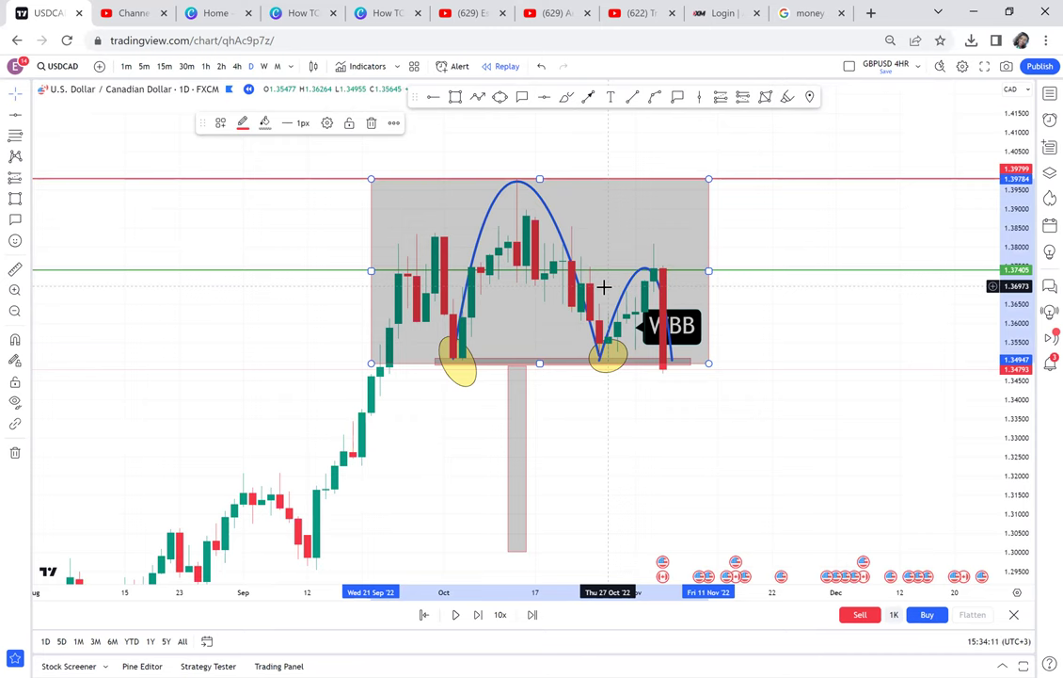
- Add a callout labelled P1 below the support zone, pointing at the zone between the two bottoms
mouse_move(622, 434)
mouse_down()
mouse_move(620, 365)
mouse_move(610, 429)
mouse_up()
scroll(621, 365, up, 2)
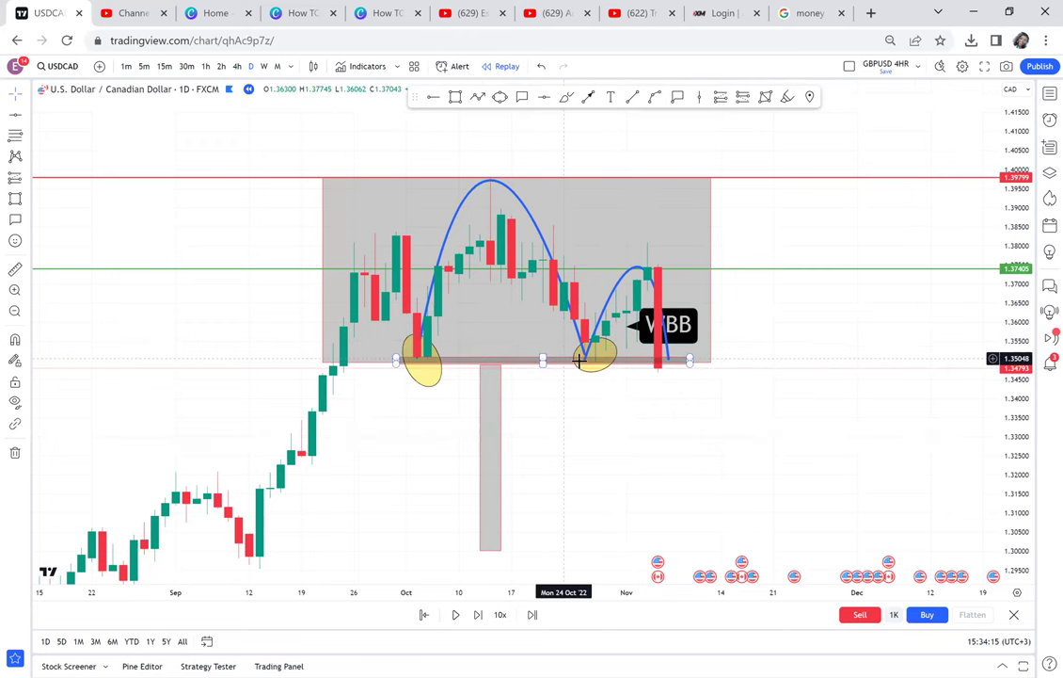
click(522, 97)
click(543, 356)
click(604, 424)
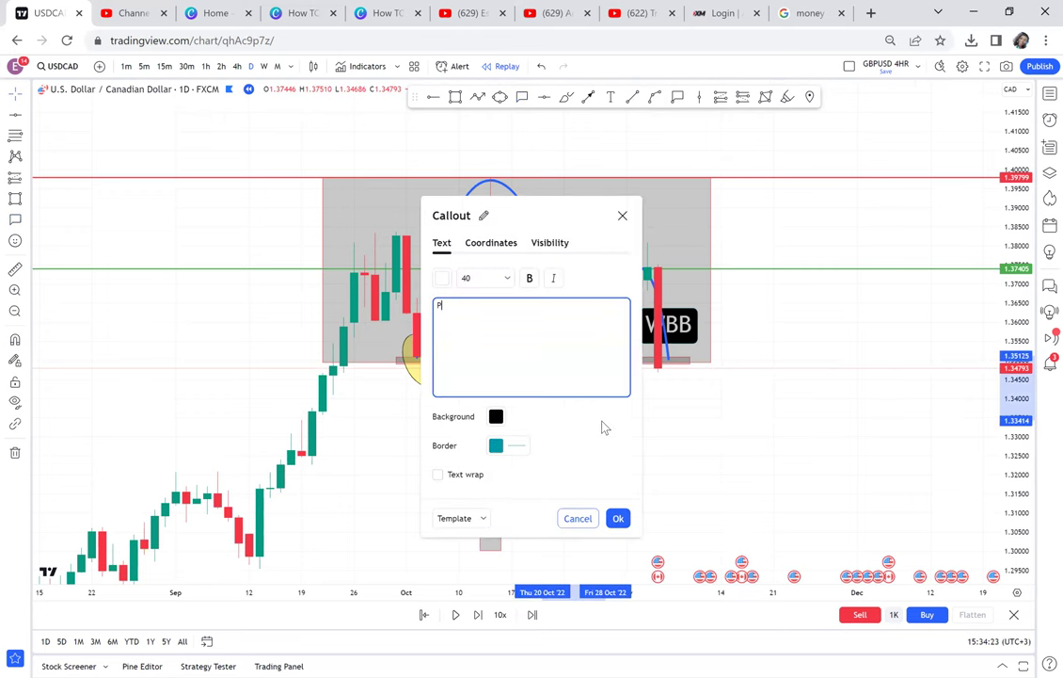
click(692, 415)
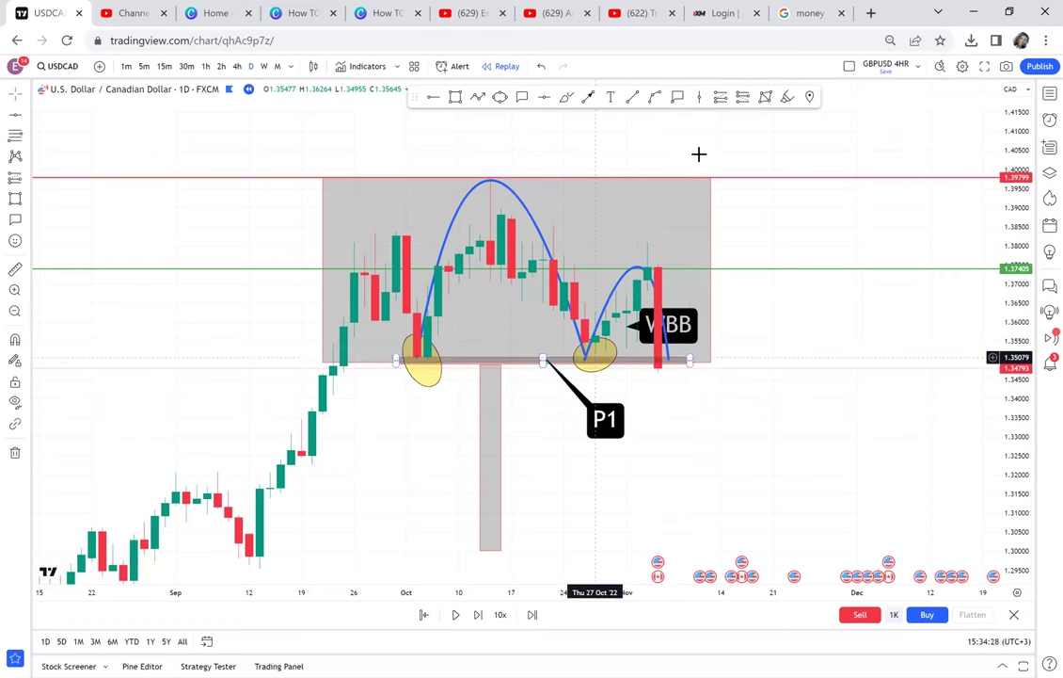
- Add a callout labelled P2 pointing at the 11 November edge of the large grey rectangle
click(524, 98)
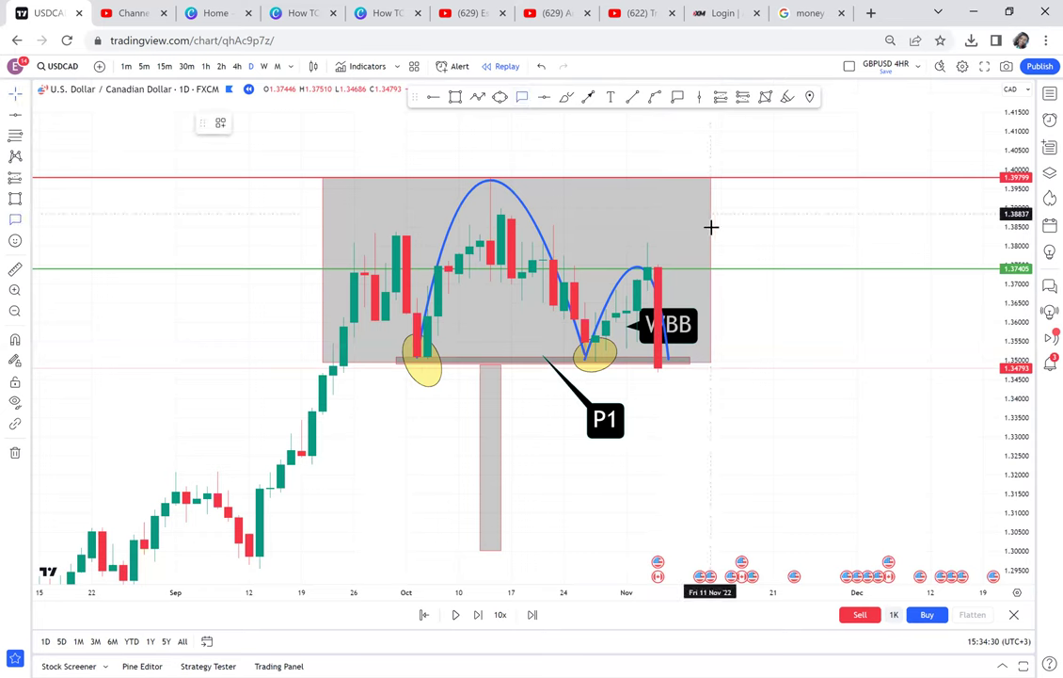
drag(710, 231, 796, 239)
text(P2)
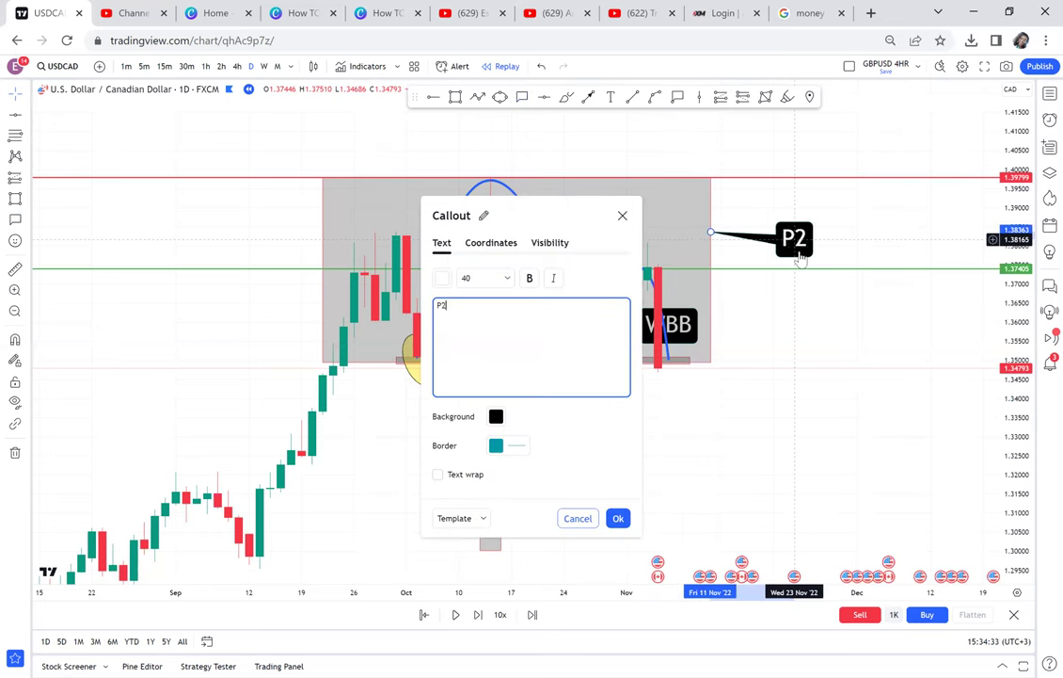
click(795, 345)
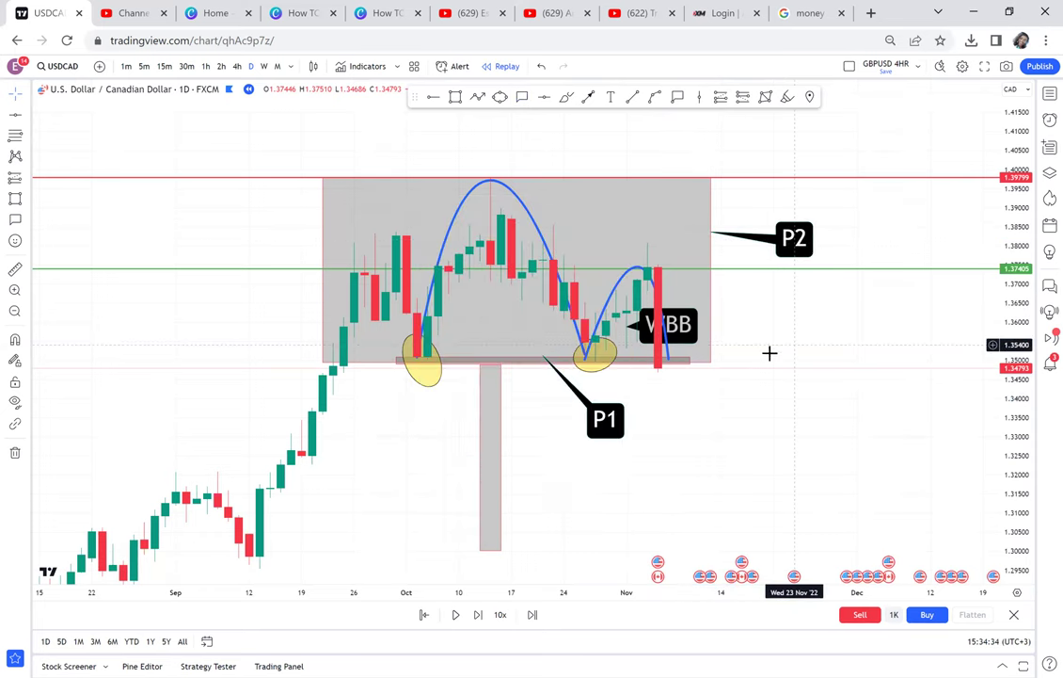
- Measure the drop from just below the support zone to the lower end of the projected narrow rectangle
drag(544, 388, 579, 296)
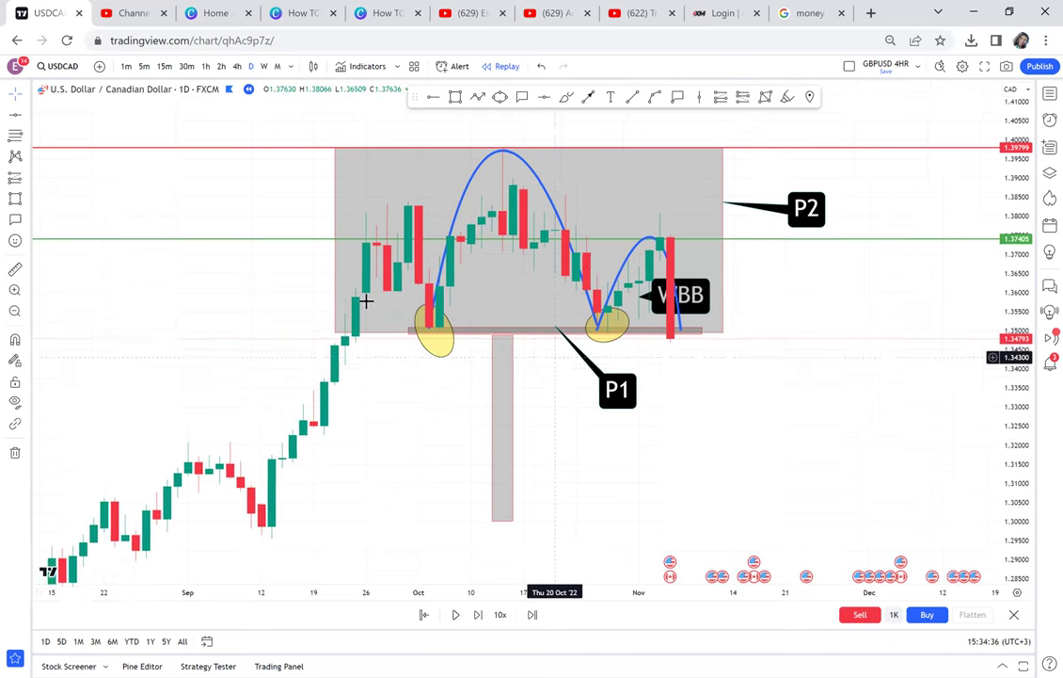
click(16, 271)
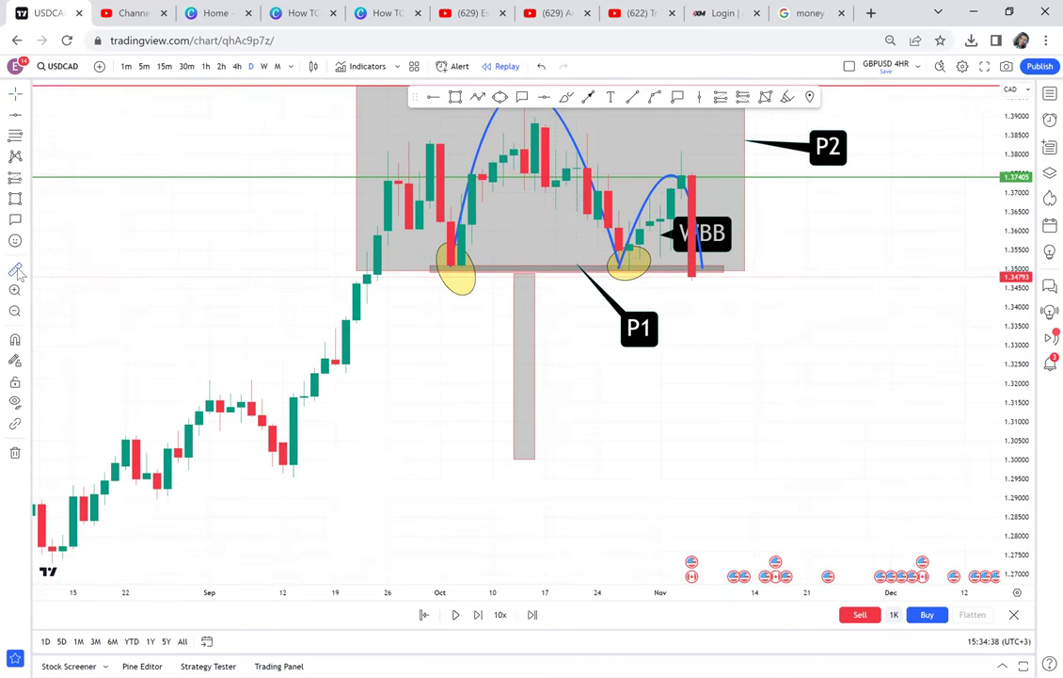
click(434, 274)
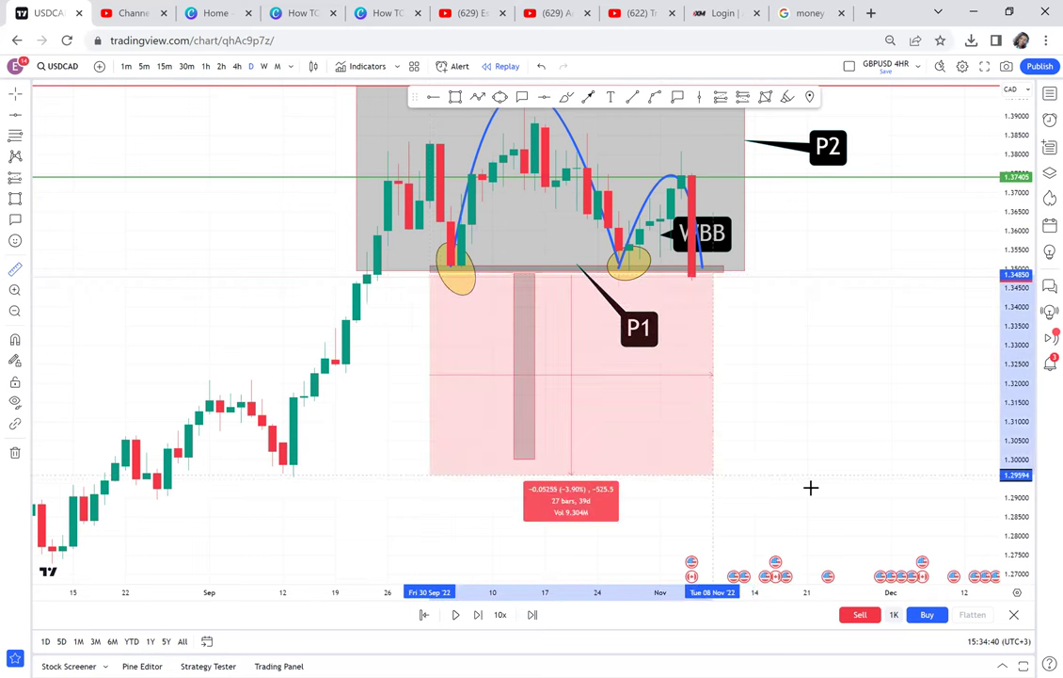
click(841, 461)
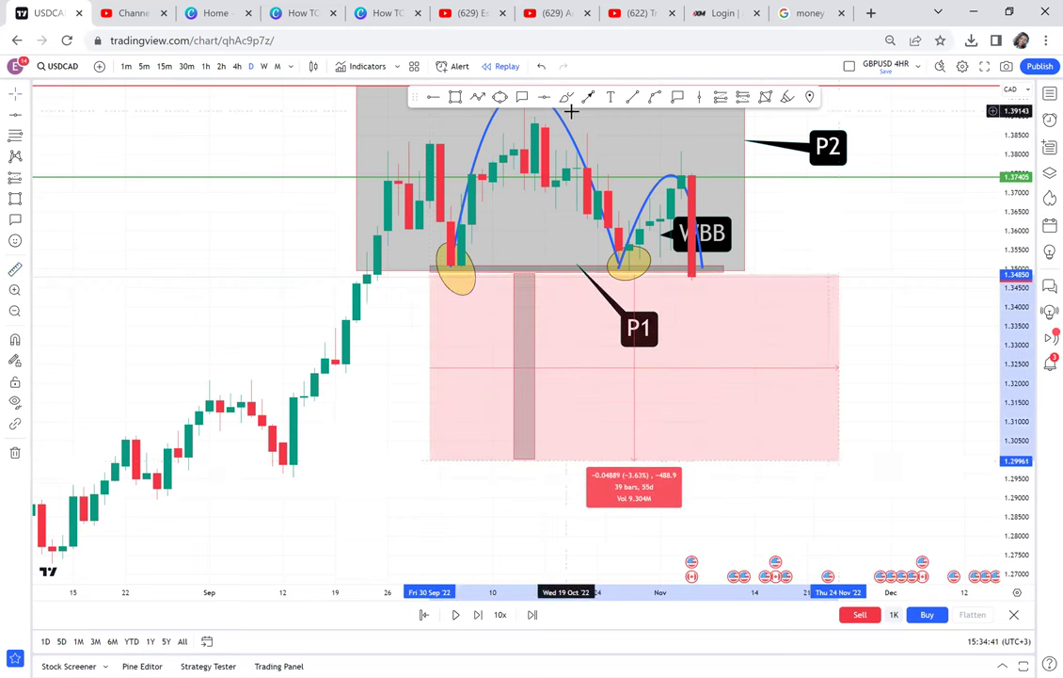
- Clear the measurement and add green horizontal lines at 1.32314 halfway down the projection and at 1.30037 near its lower end
click(544, 99)
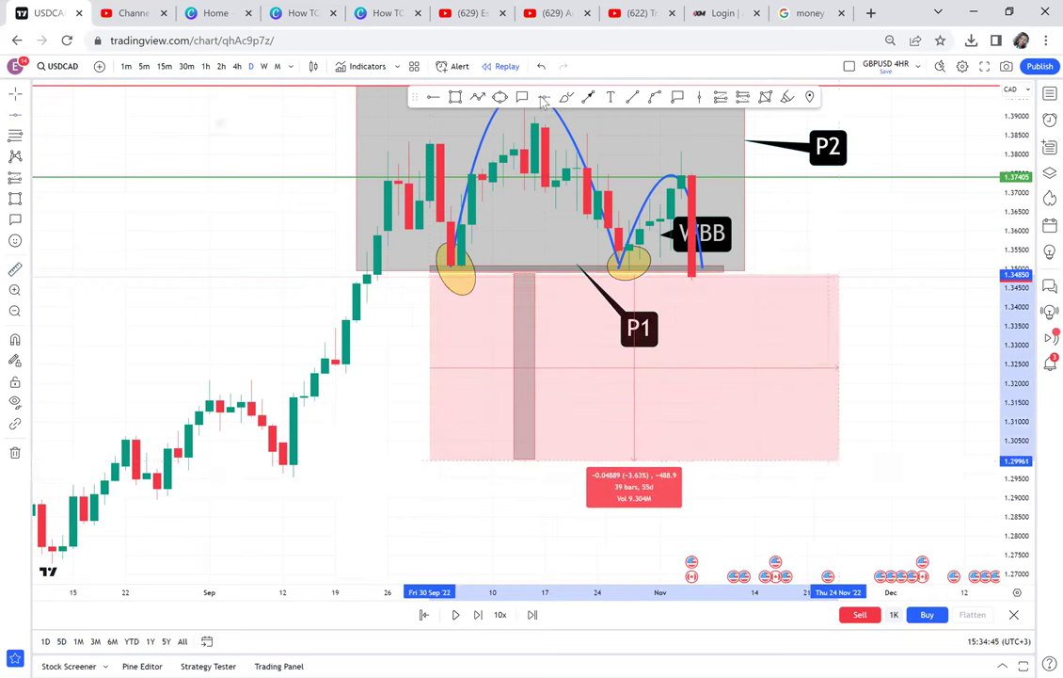
click(443, 372)
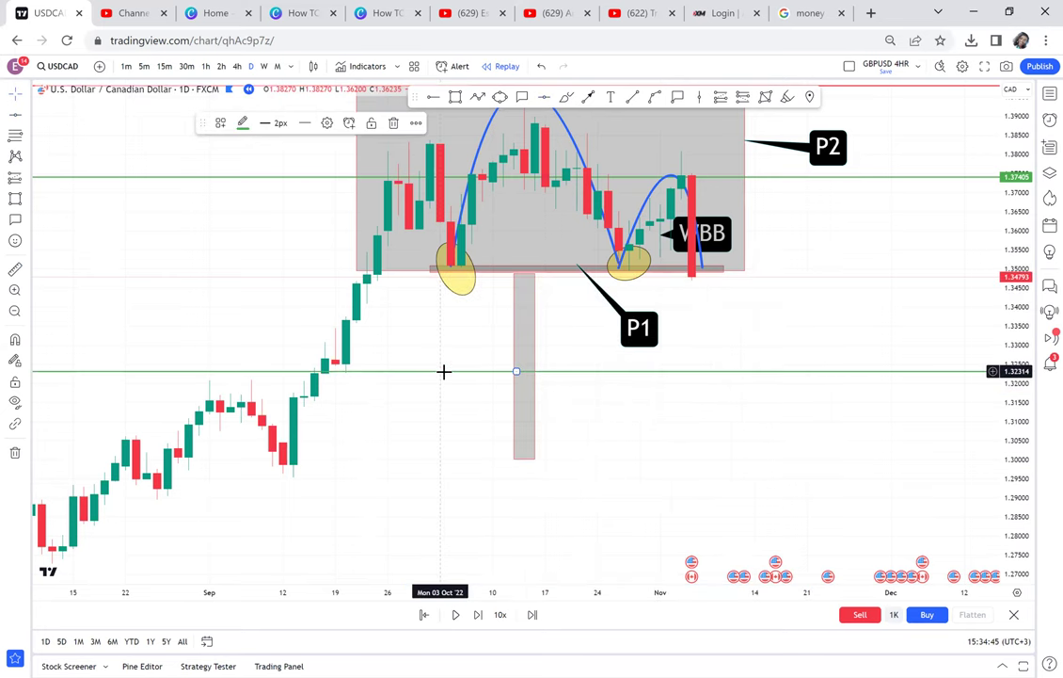
click(544, 97)
click(355, 458)
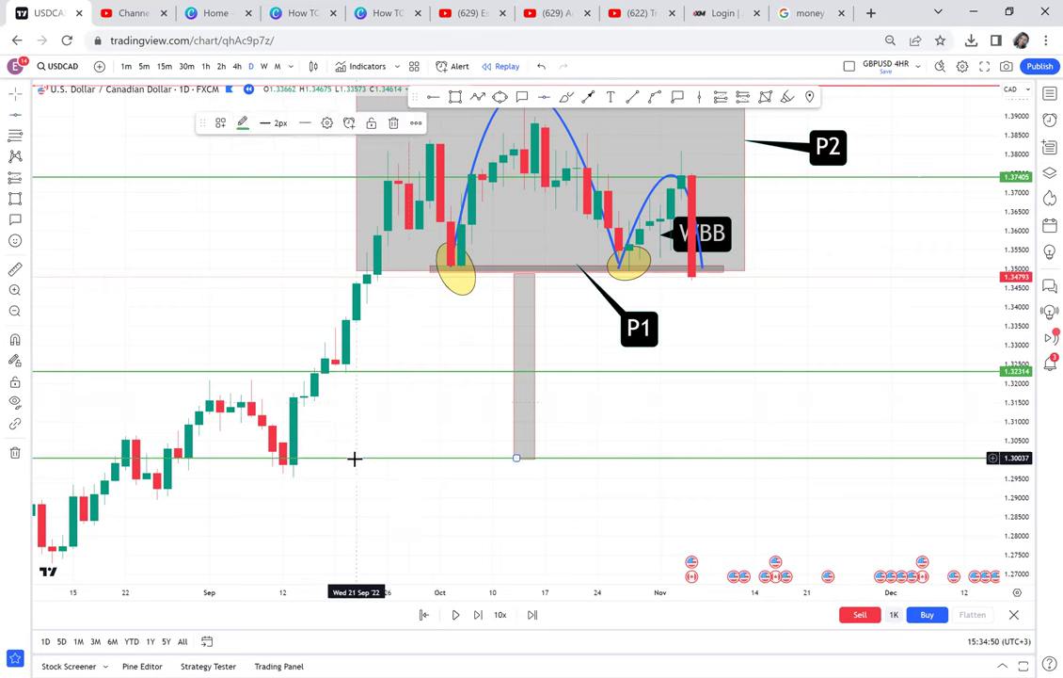
- Recolour the 1.30037 horizontal line at the lower end of the projection red
click(243, 122)
click(216, 149)
drag(671, 373, 602, 424)
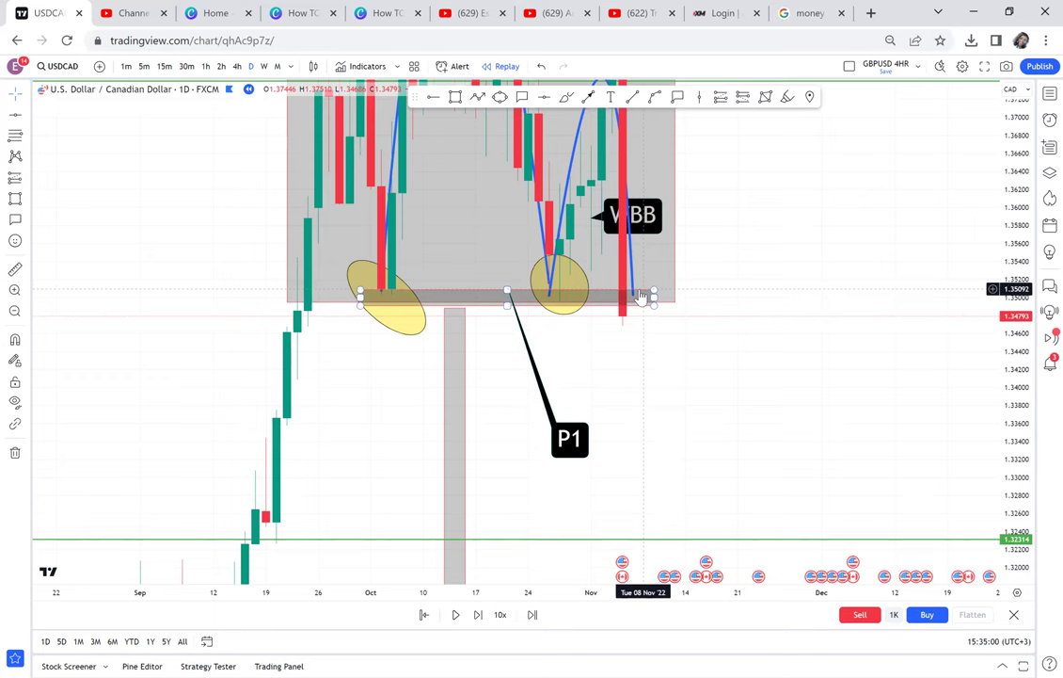
click(694, 330)
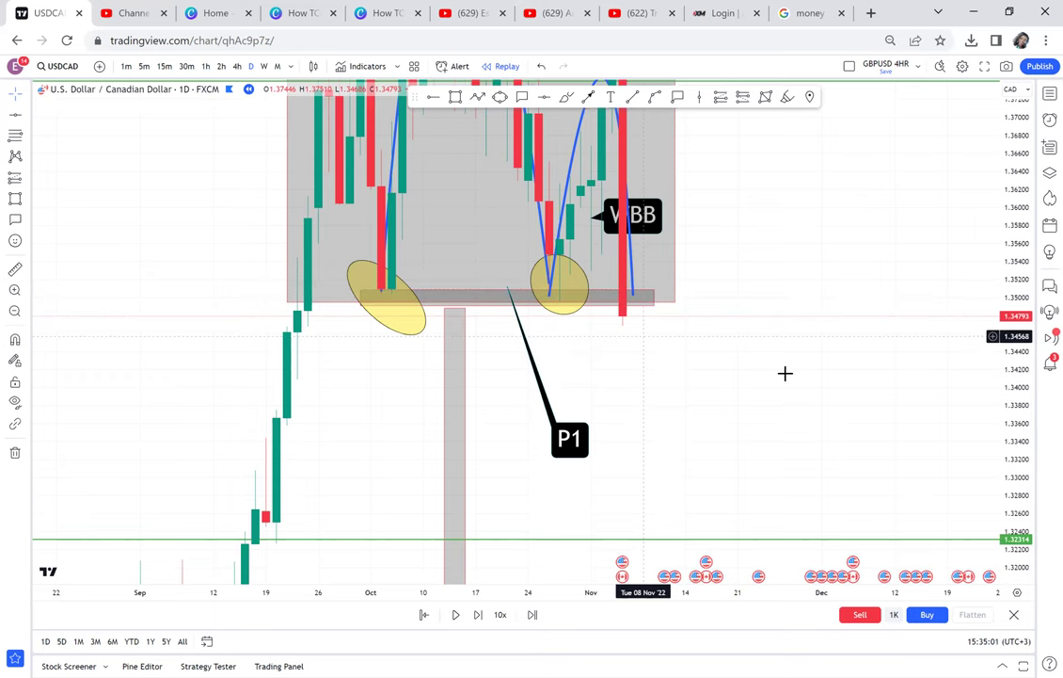
- Measure the drop from the breakdown candle's close to the green 1.32314 line and clear the measurement
drag(785, 373, 753, 290)
scroll(753, 290, up, 1)
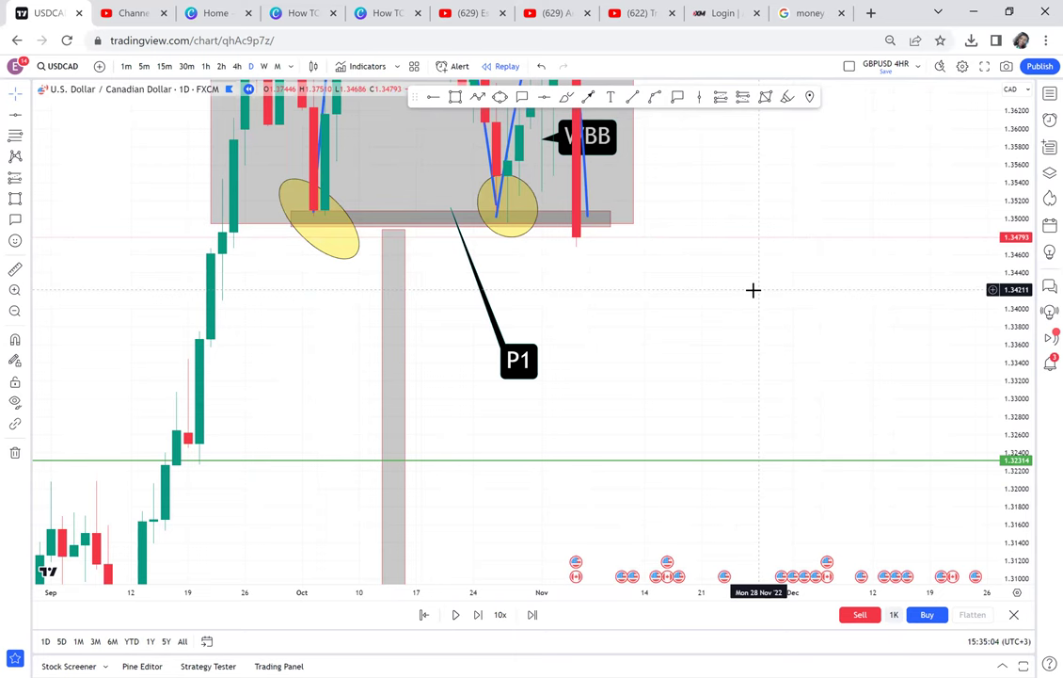
click(568, 220)
click(582, 458)
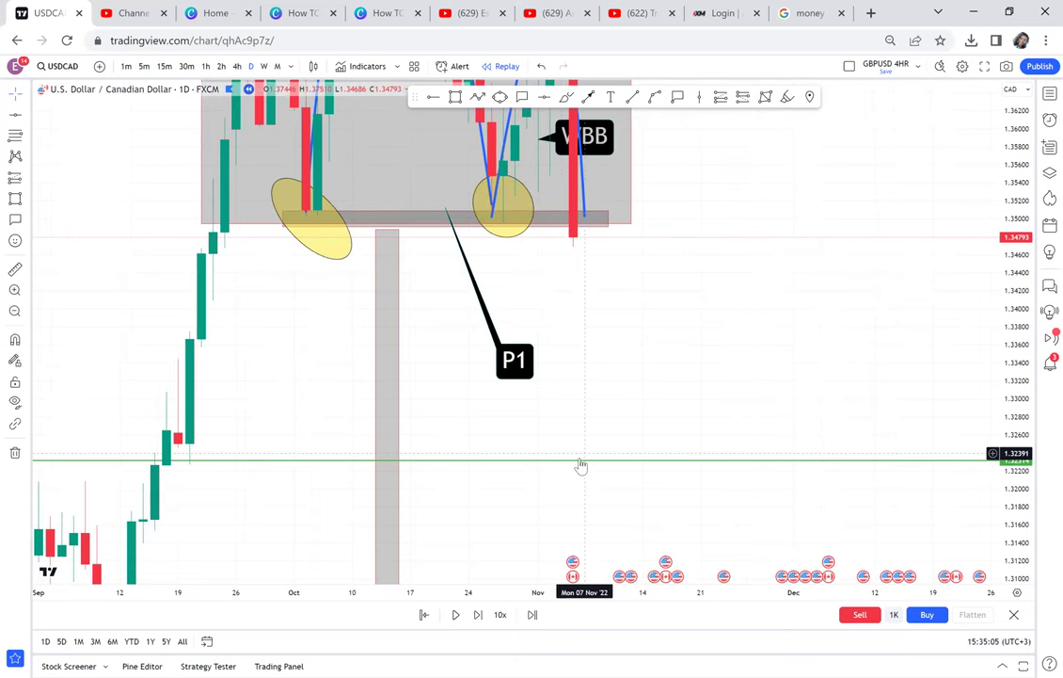
click(16, 270)
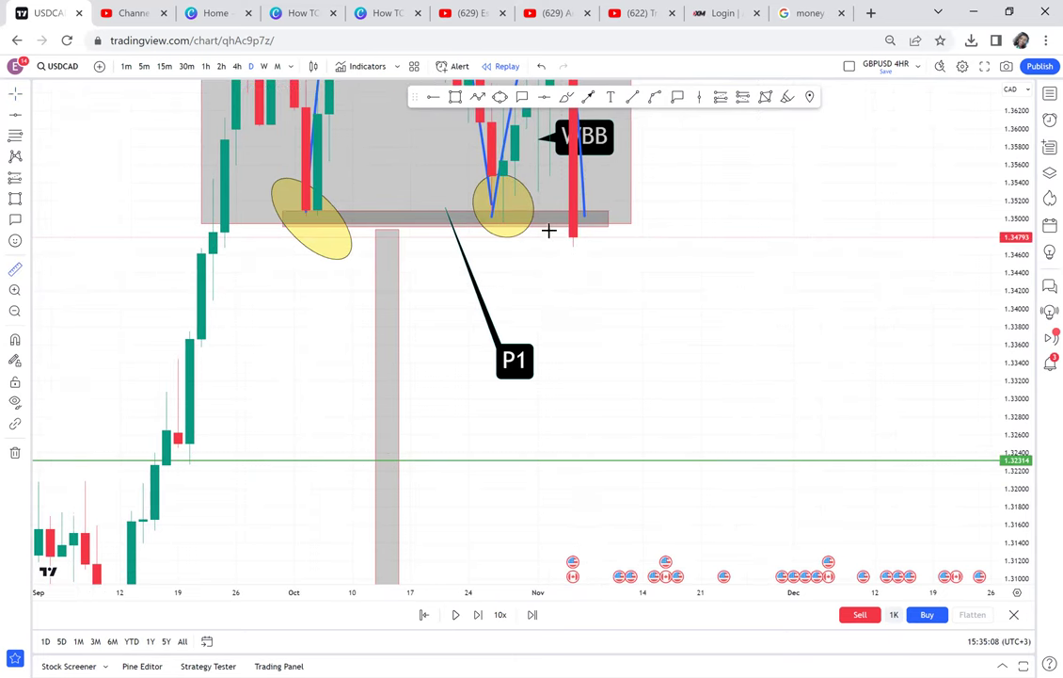
click(573, 239)
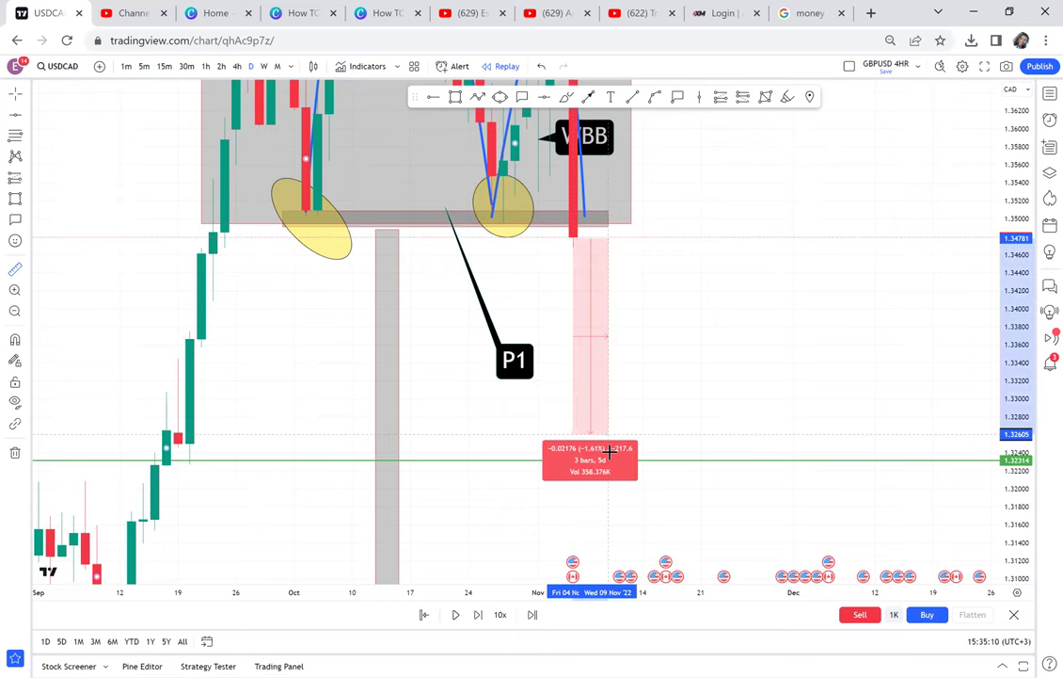
click(620, 462)
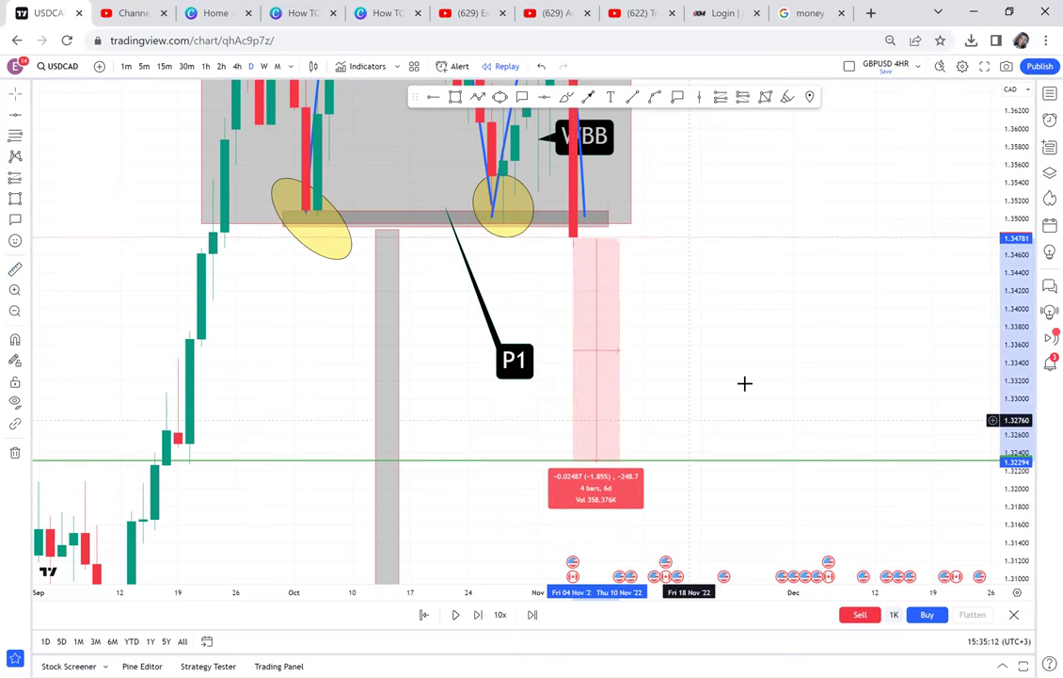
click(973, 240)
- Draw an arrow from beneath the breakdown candle back to the September candles at the green 1.32314 line and delete it
drag(1005, 360, 1005, 403)
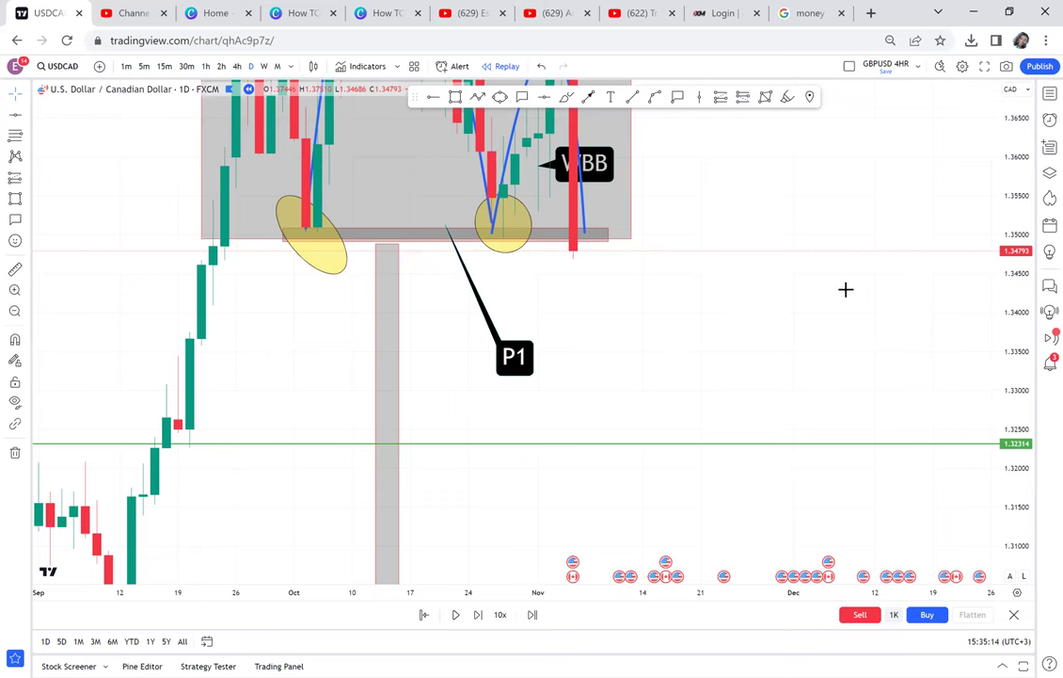
drag(854, 289, 926, 315)
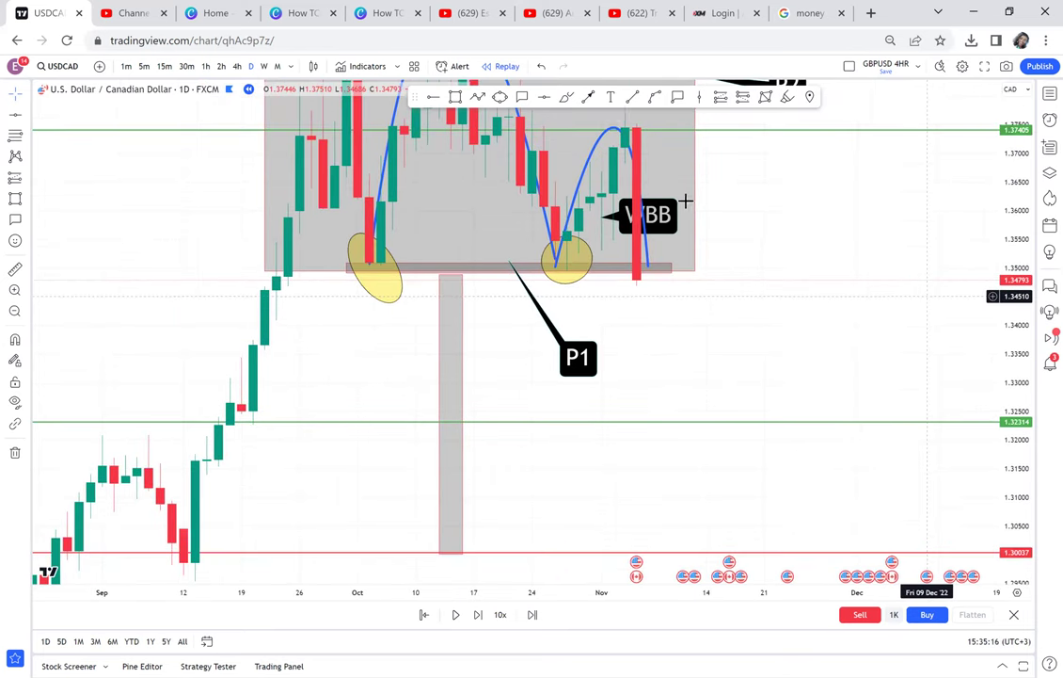
click(627, 412)
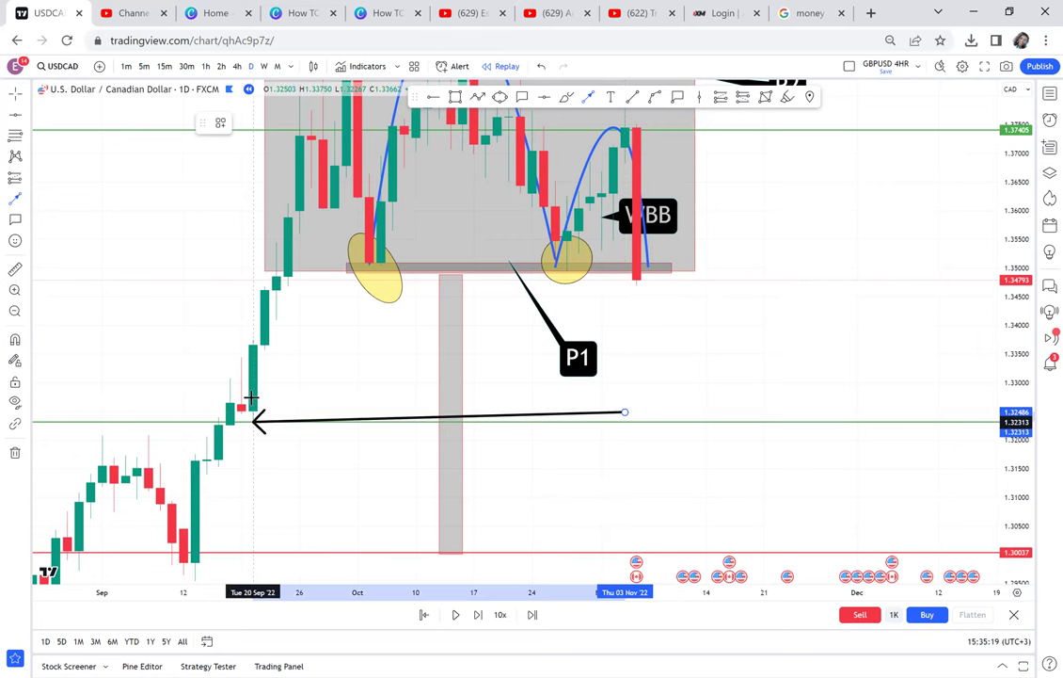
click(255, 429)
click(292, 430)
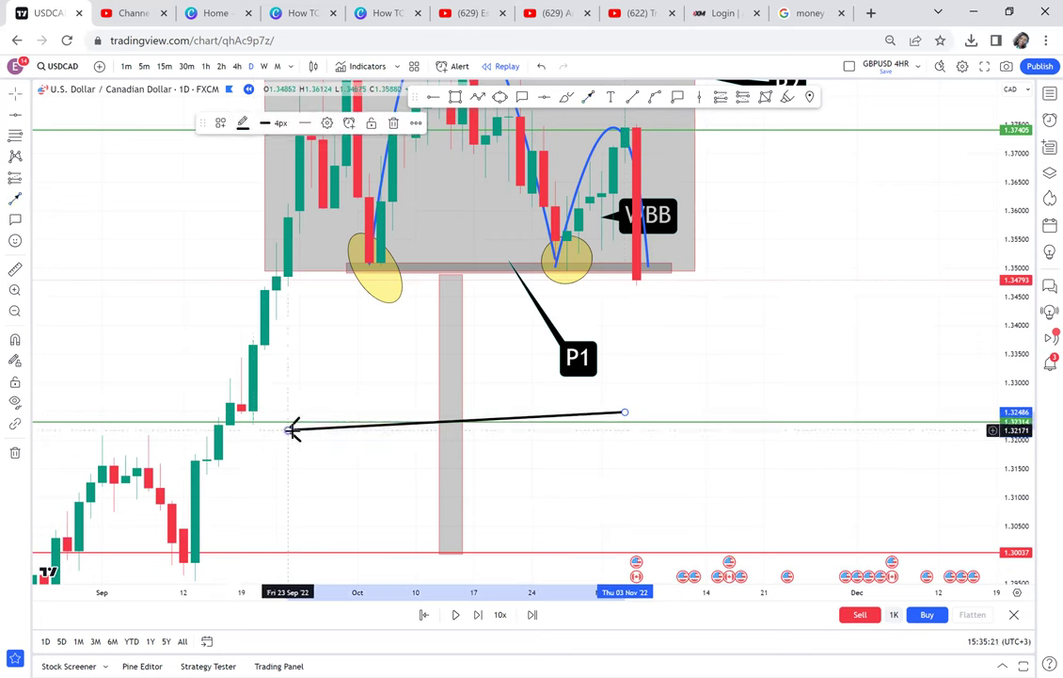
key(Delete)
- Draw a thin grey rectangle around the green 1.32314 line from about 1.32496 to 1.32201, spanning 15 September to 28 November
drag(424, 355, 515, 330)
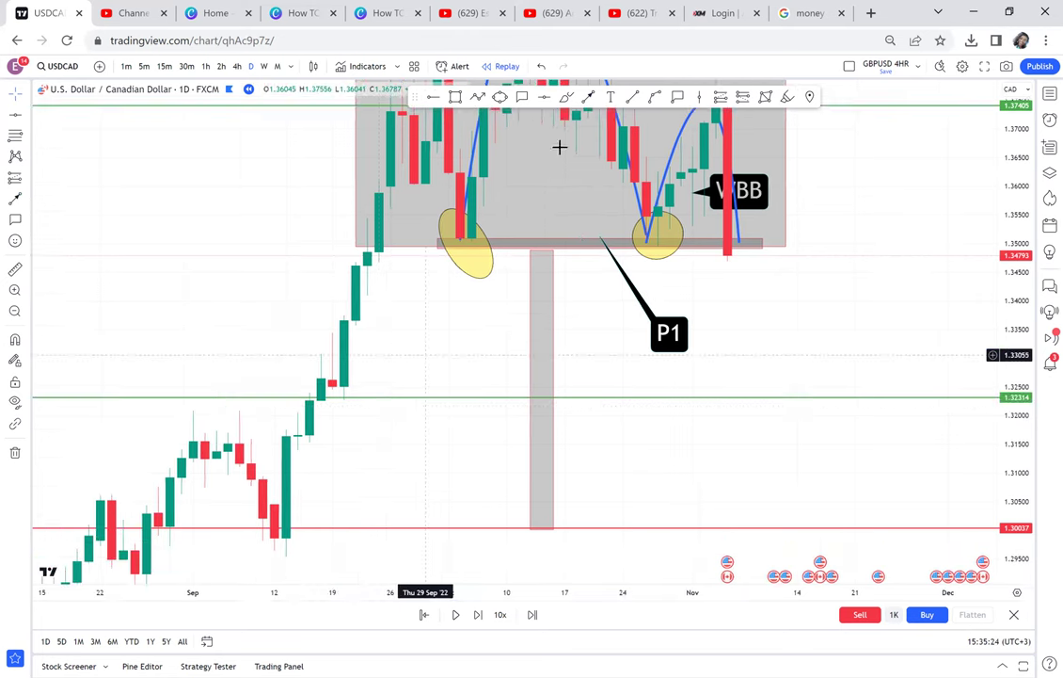
click(455, 98)
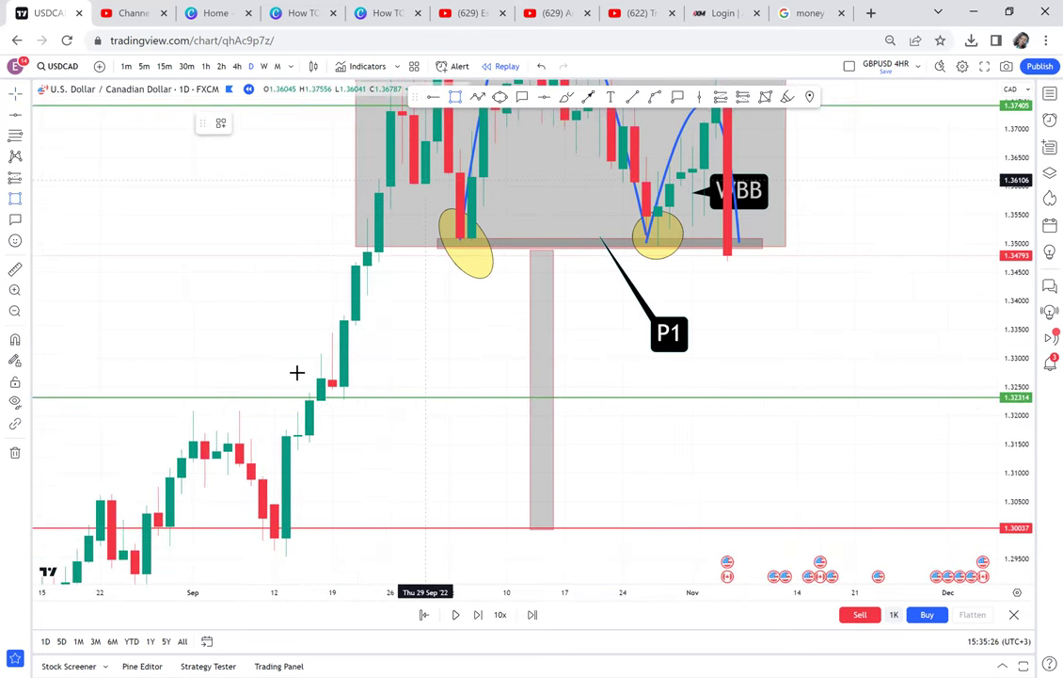
mouse_move(305, 384)
mouse_down()
mouse_move(779, 382)
mouse_move(833, 406)
mouse_move(878, 403)
mouse_move(803, 422)
mouse_move(840, 432)
mouse_up()
click(803, 432)
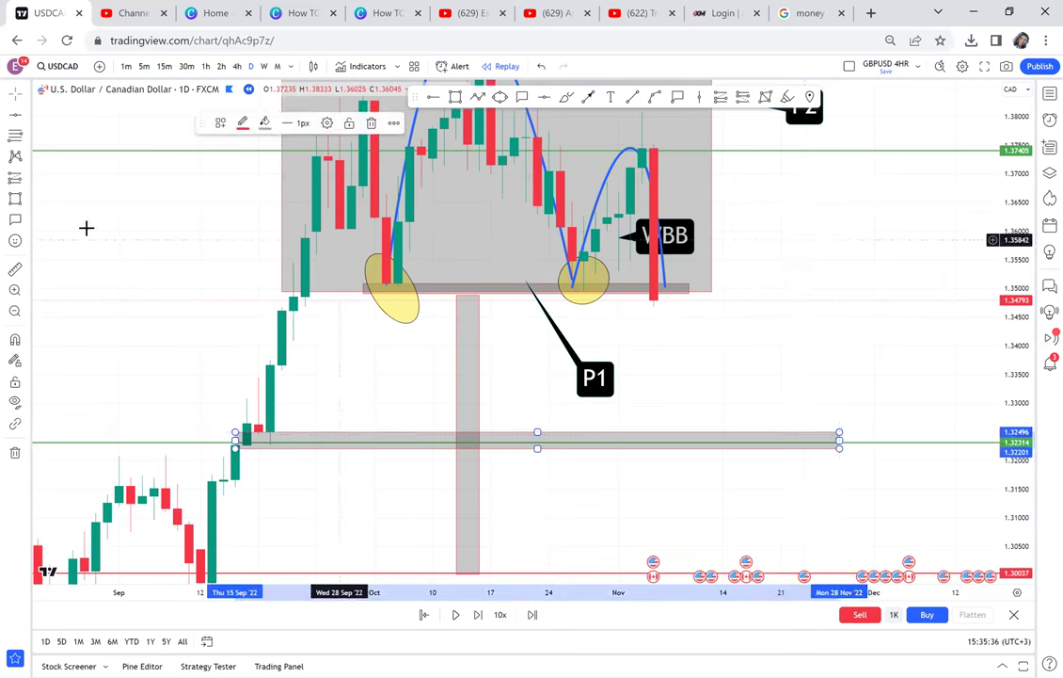
- Place a short position at the breakdown candle's close with its target at 1.32506, the upper edge of the lower zone
click(27, 180)
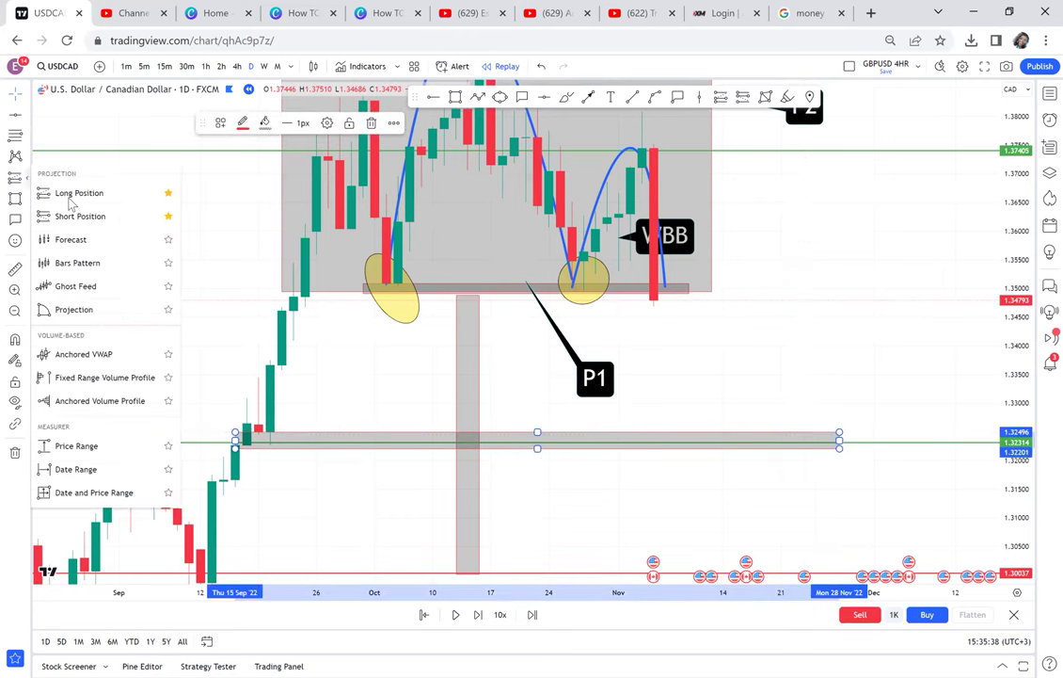
click(649, 299)
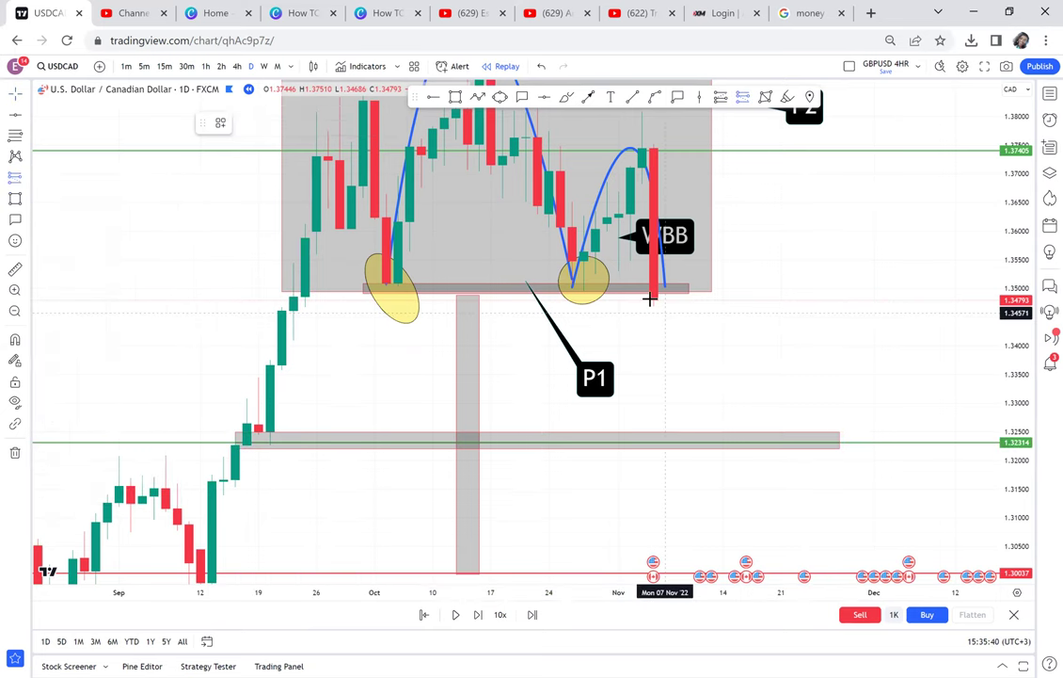
click(650, 299)
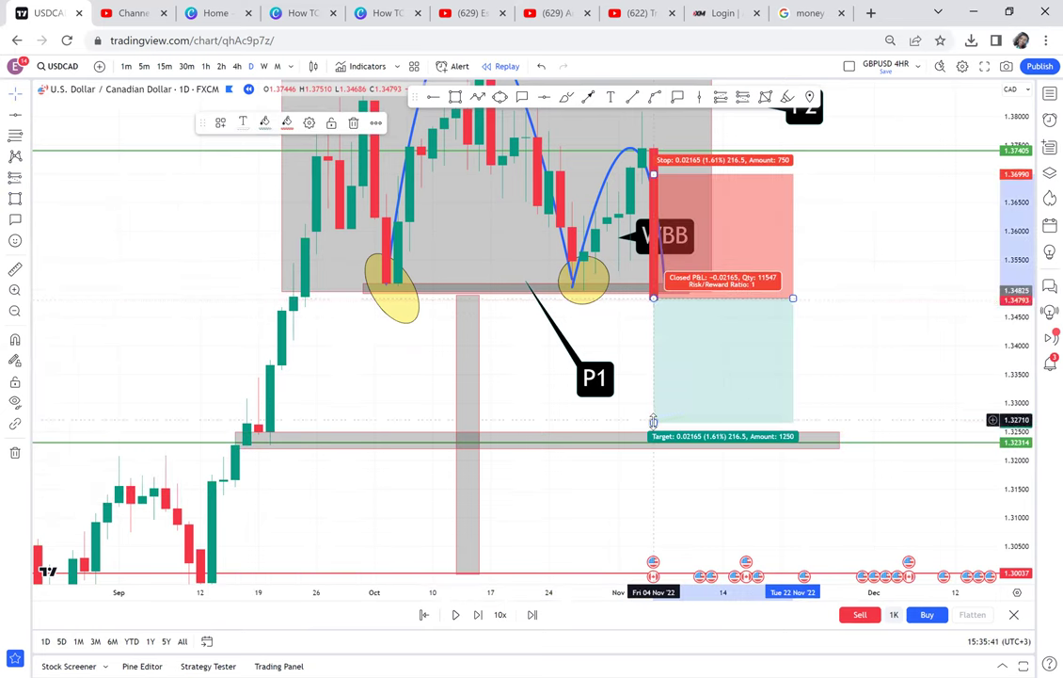
drag(648, 439, 642, 431)
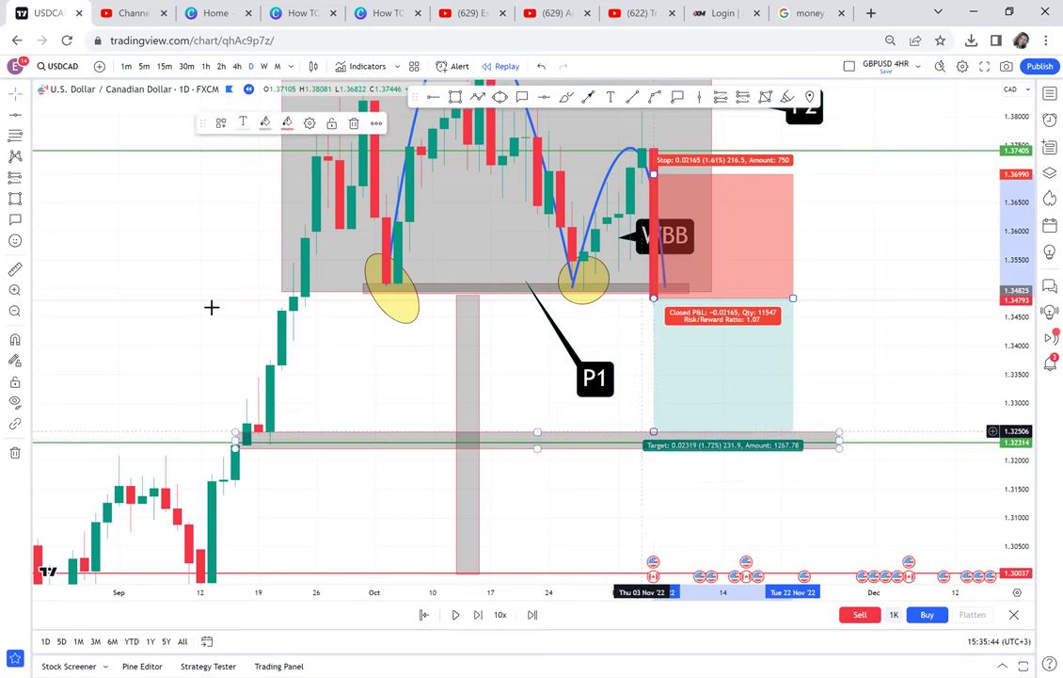
- Measure the drop from the breakdown candle's close to the upper edge of the lower zone and clear the measurement
click(16, 271)
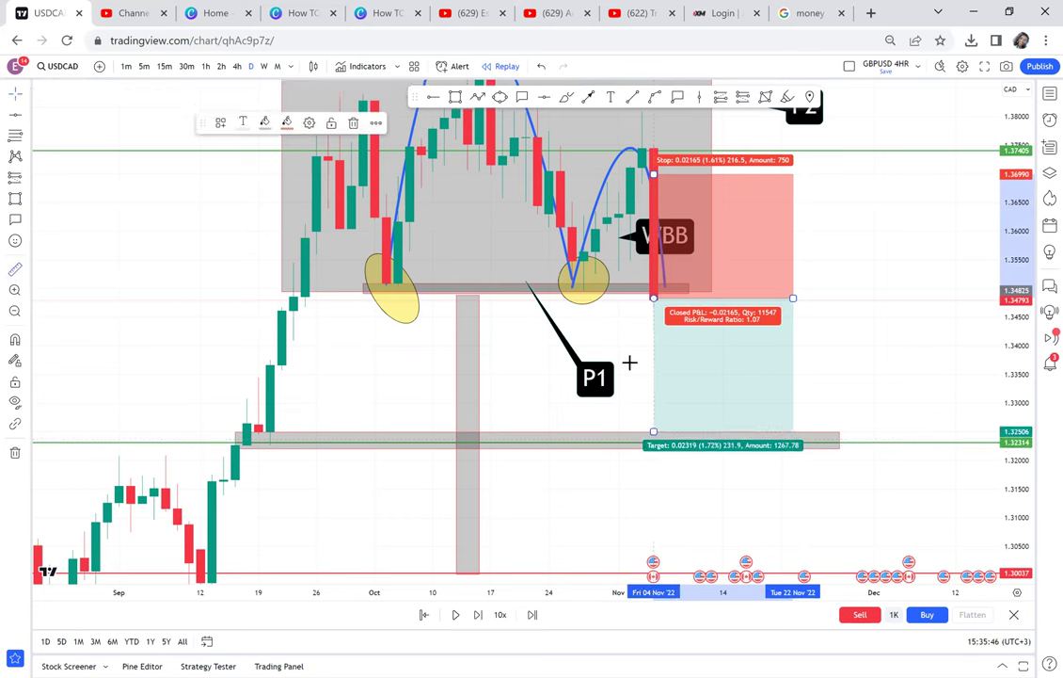
click(627, 301)
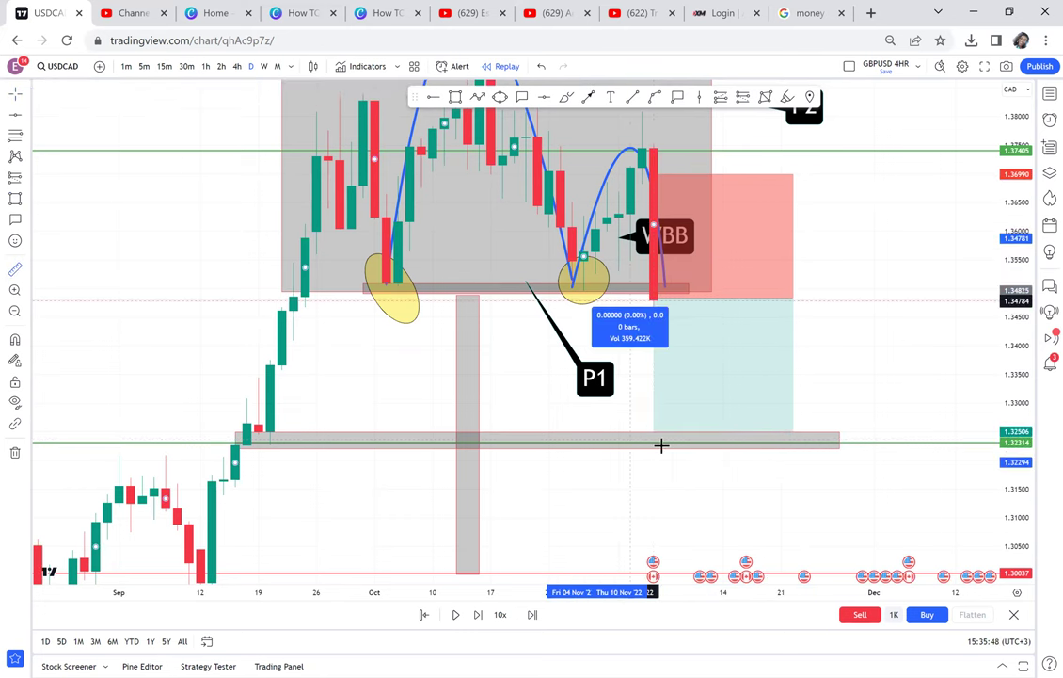
click(688, 432)
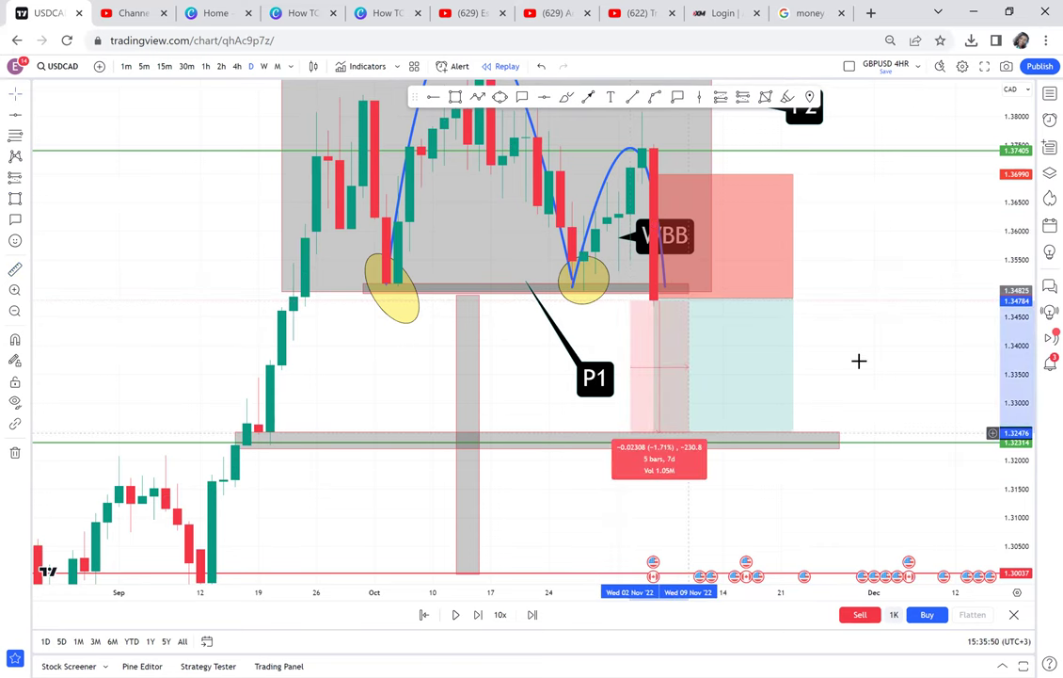
click(862, 360)
- Advance the bar replay by five daily candles to follow price from the breakdown to the lower zone
drag(741, 455, 685, 505)
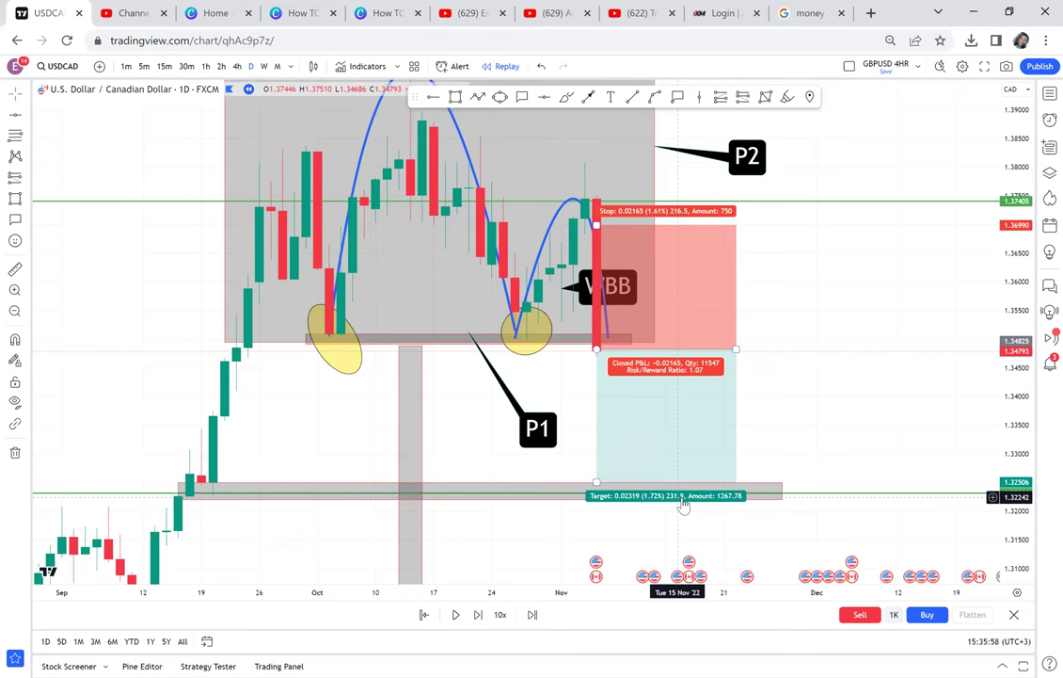
click(476, 624)
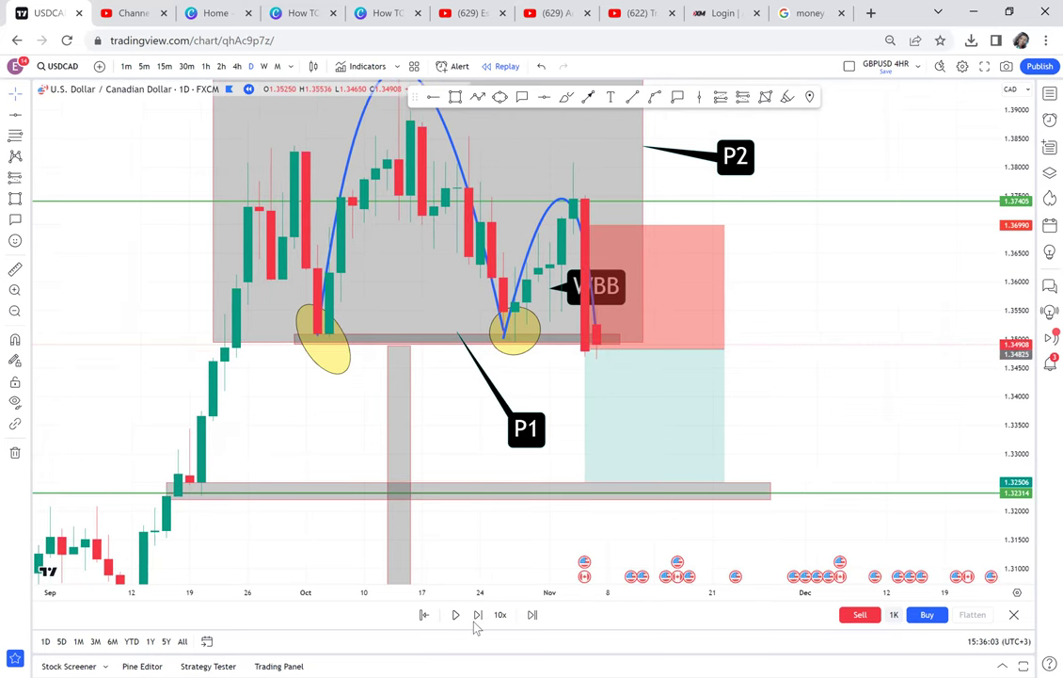
click(476, 625)
click(477, 626)
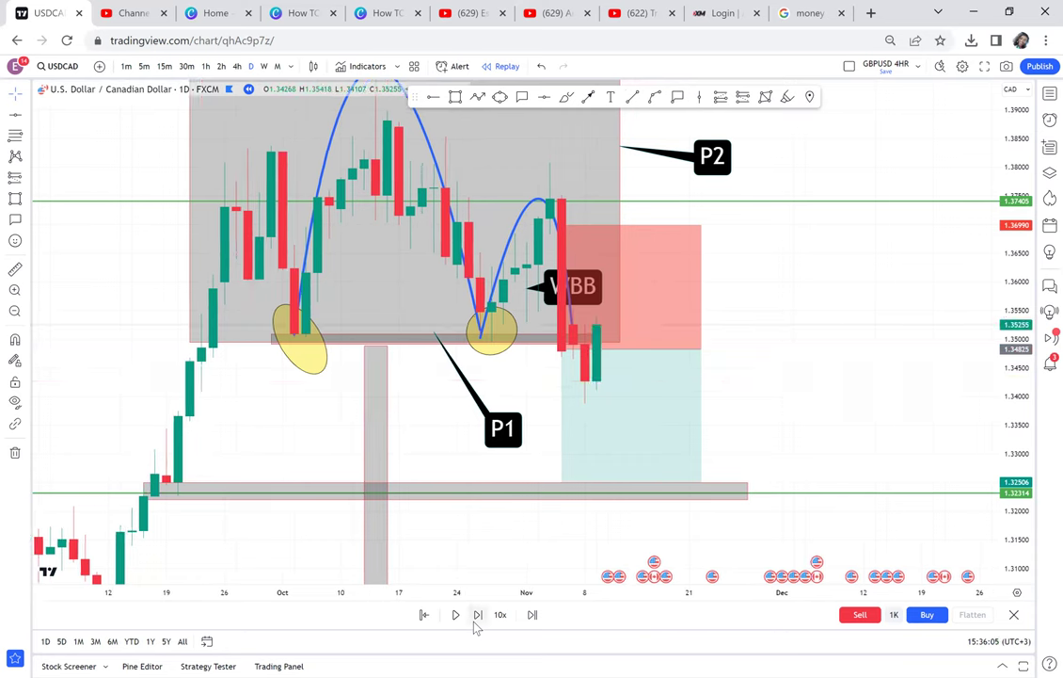
click(476, 626)
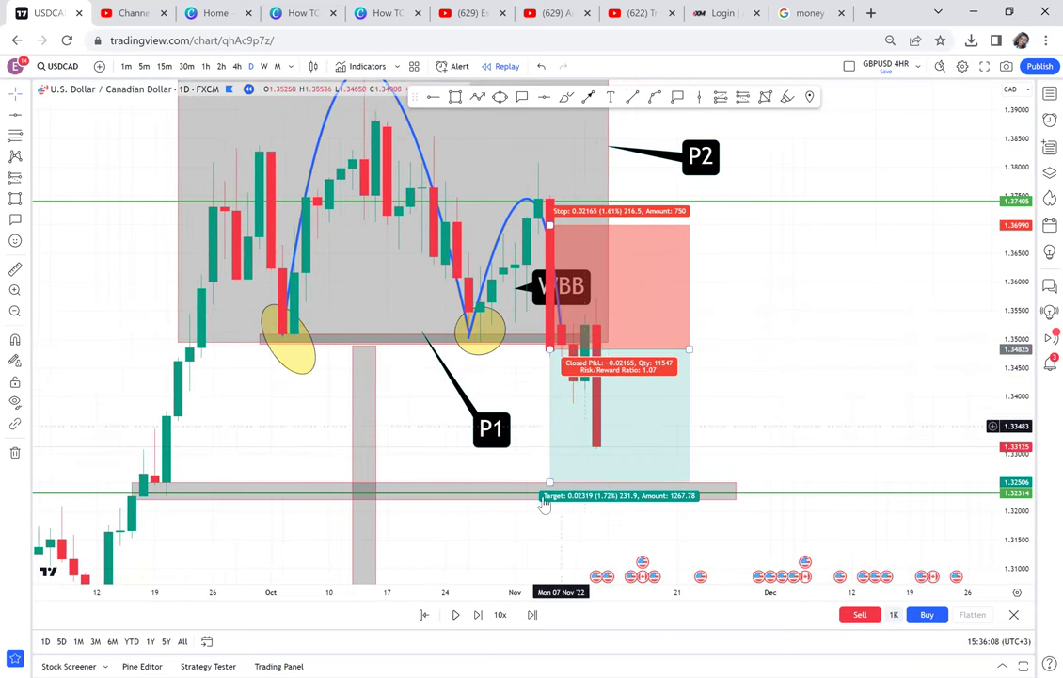
click(476, 615)
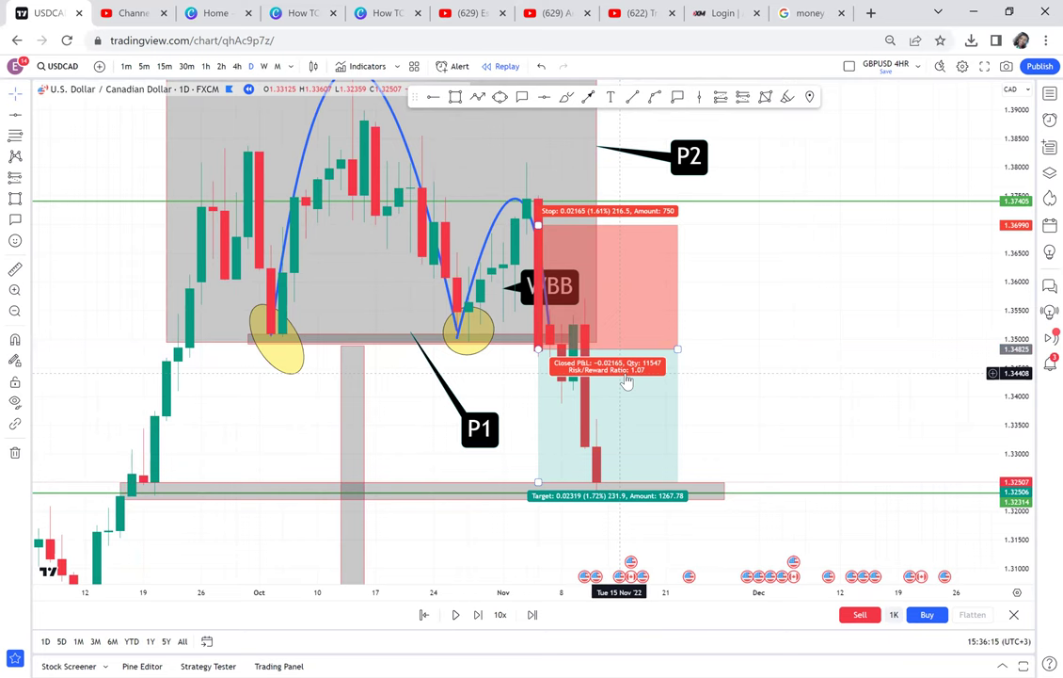
- Move the short position off the candles and delete it
drag(627, 381, 836, 334)
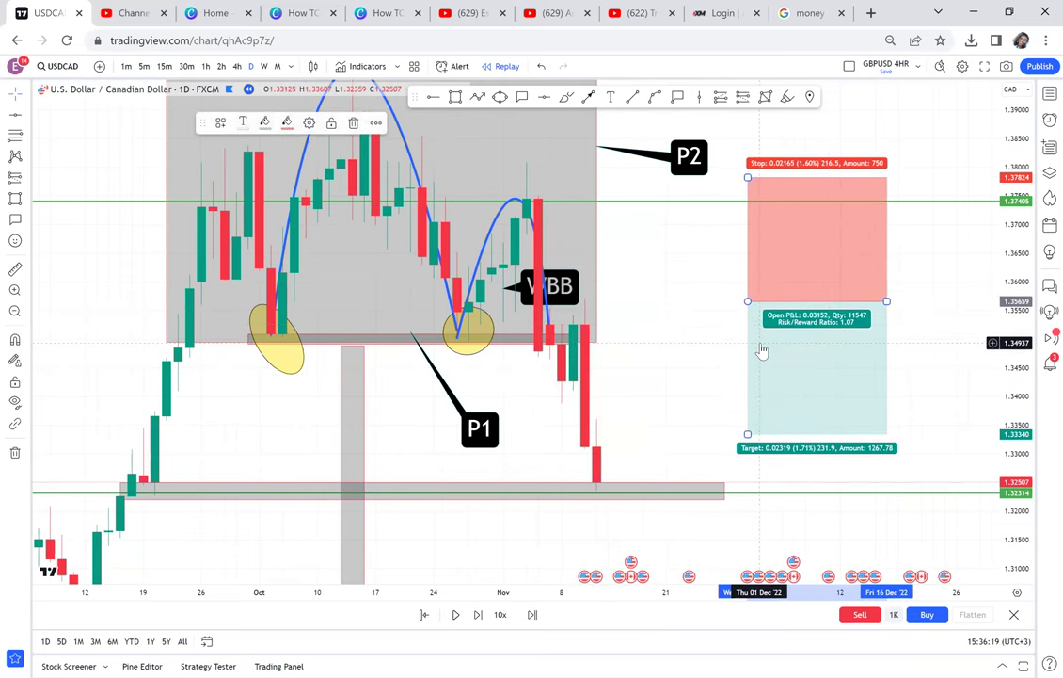
key(Delete)
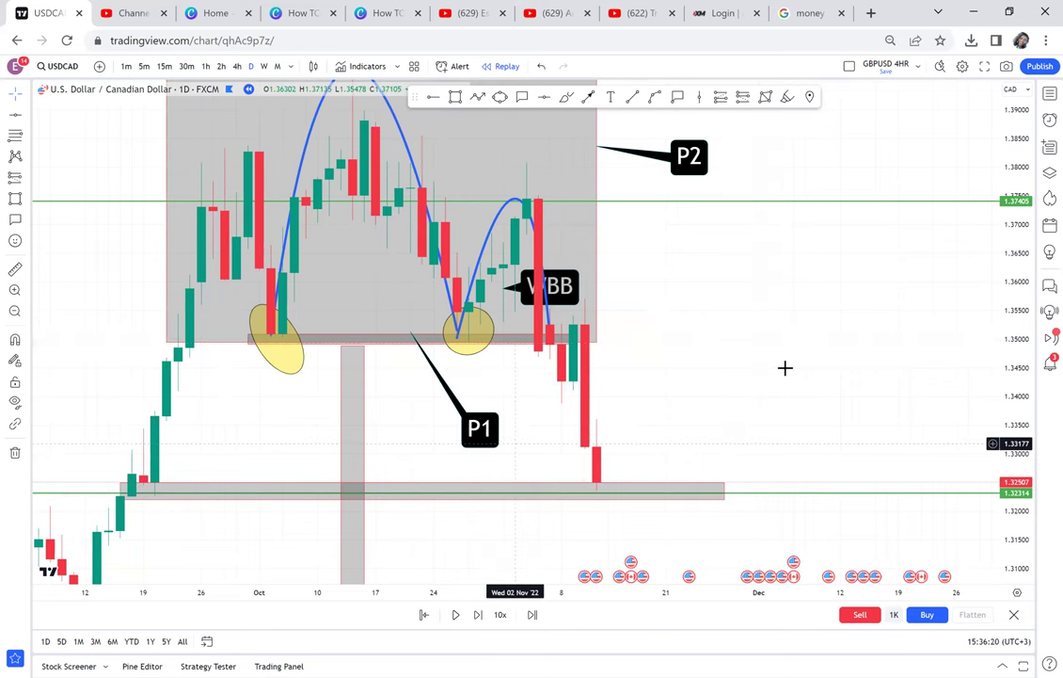
- Add a callout labelled P3 below the lower grey zone, pointing at the zone near 25 October
drag(793, 372, 845, 463)
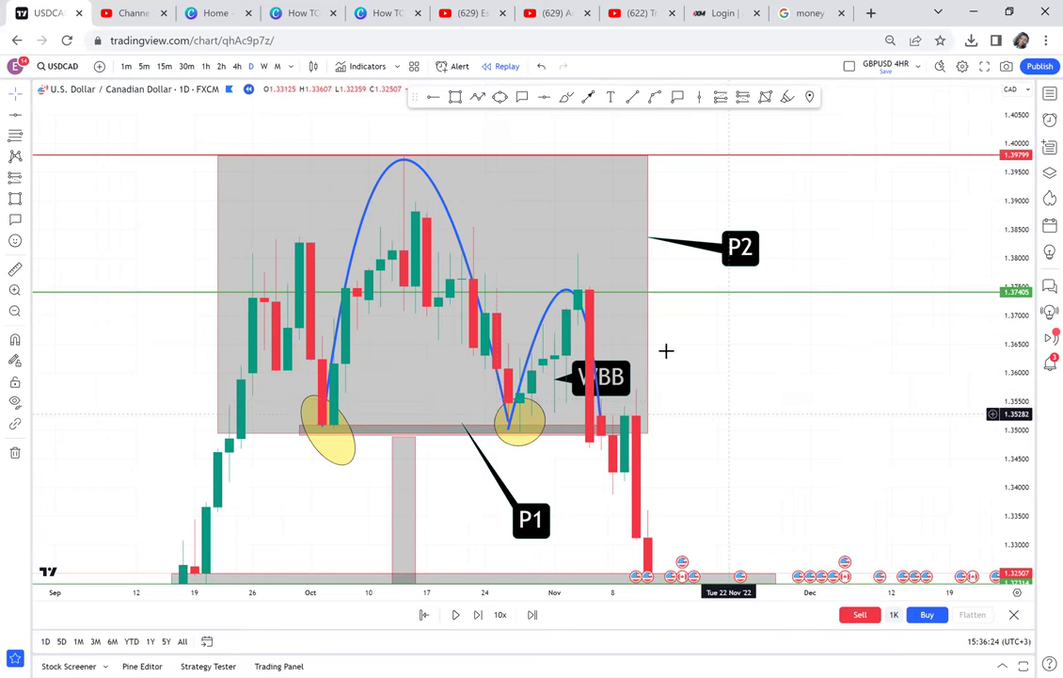
drag(665, 350, 618, 293)
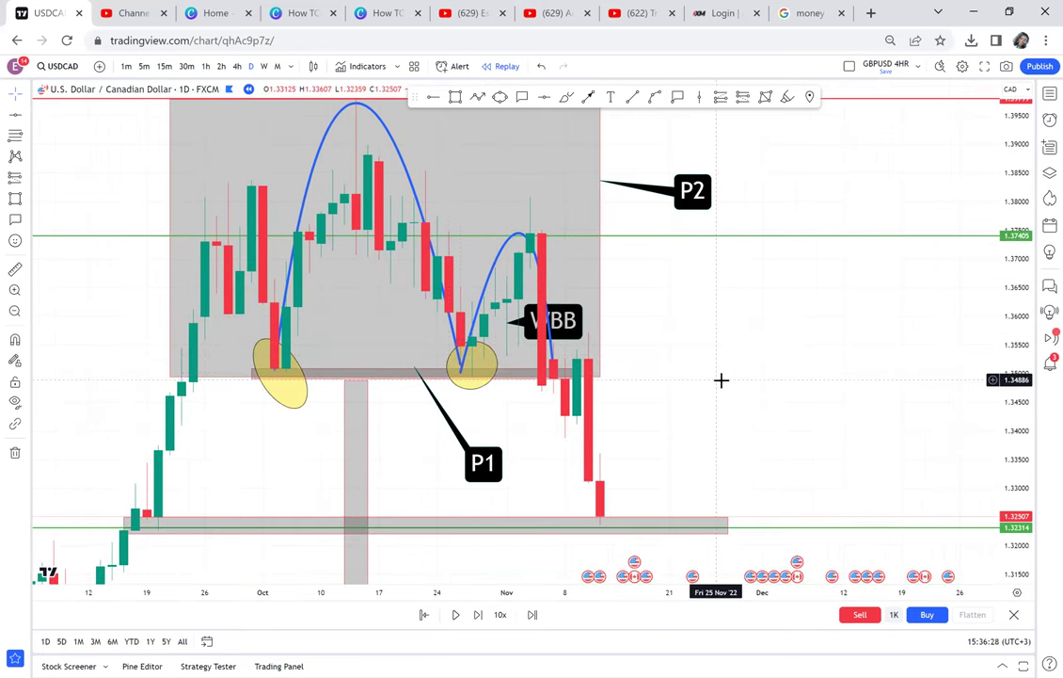
drag(726, 348, 719, 255)
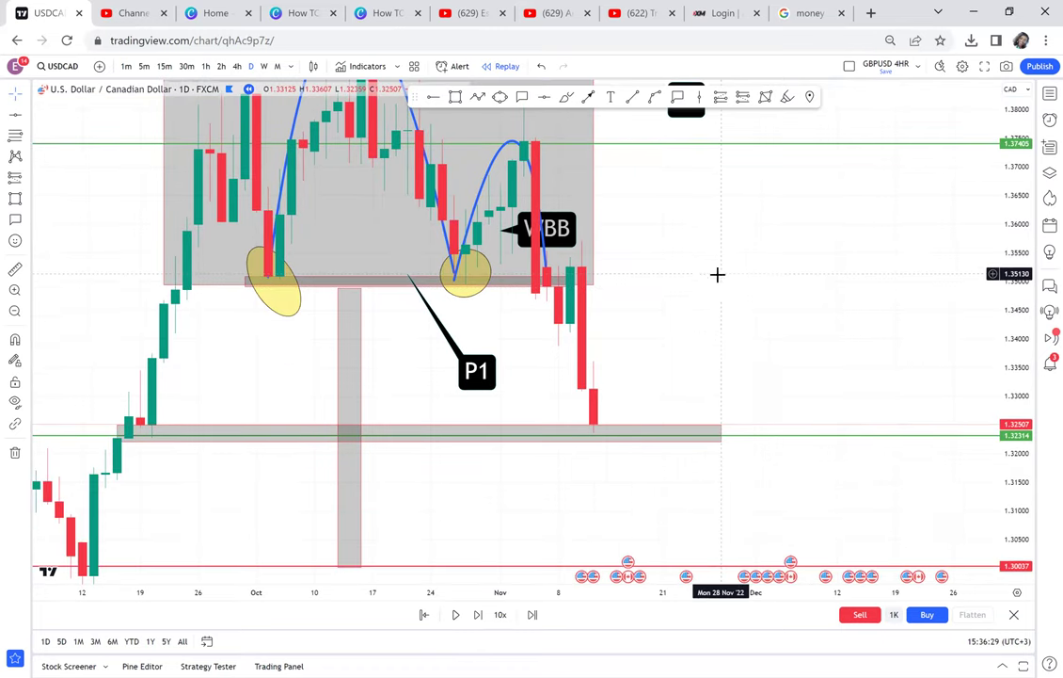
click(522, 101)
click(441, 431)
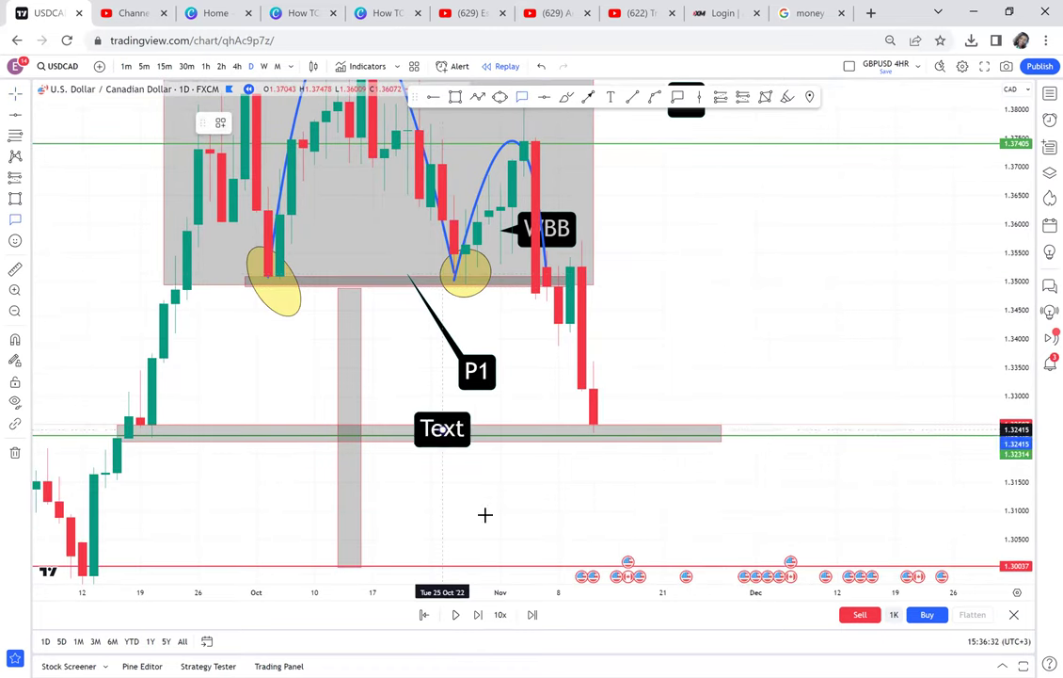
click(486, 517)
text(P)
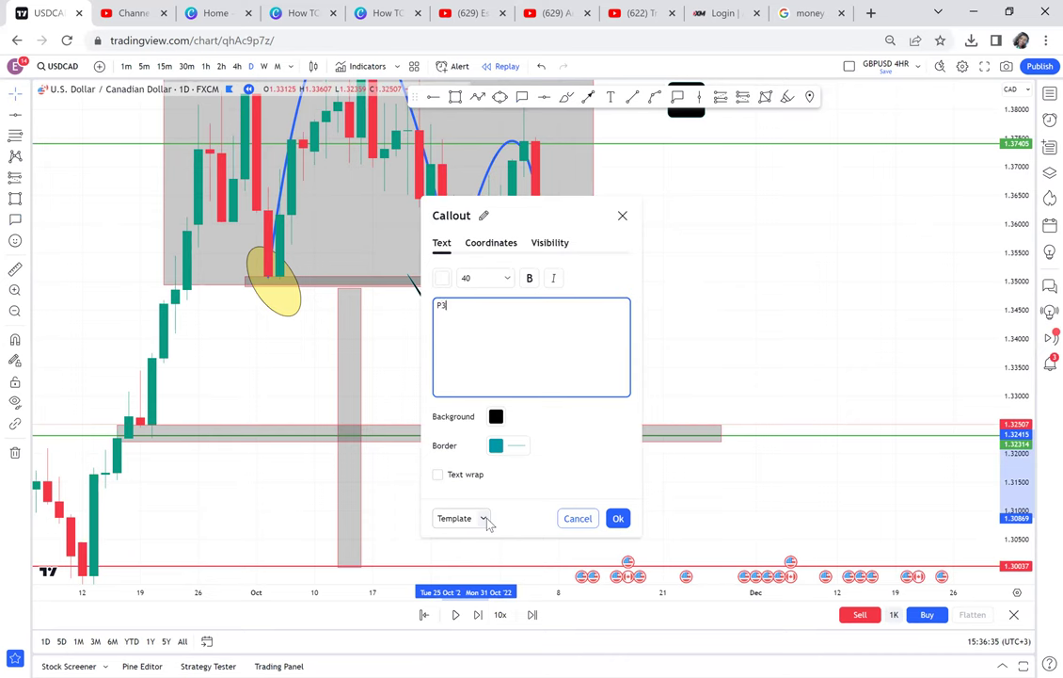
text(3)
click(688, 391)
- Delete the large grey rectangle covering the range between the support zone and the 1.39799 line
drag(704, 358, 722, 438)
drag(1011, 284, 1005, 430)
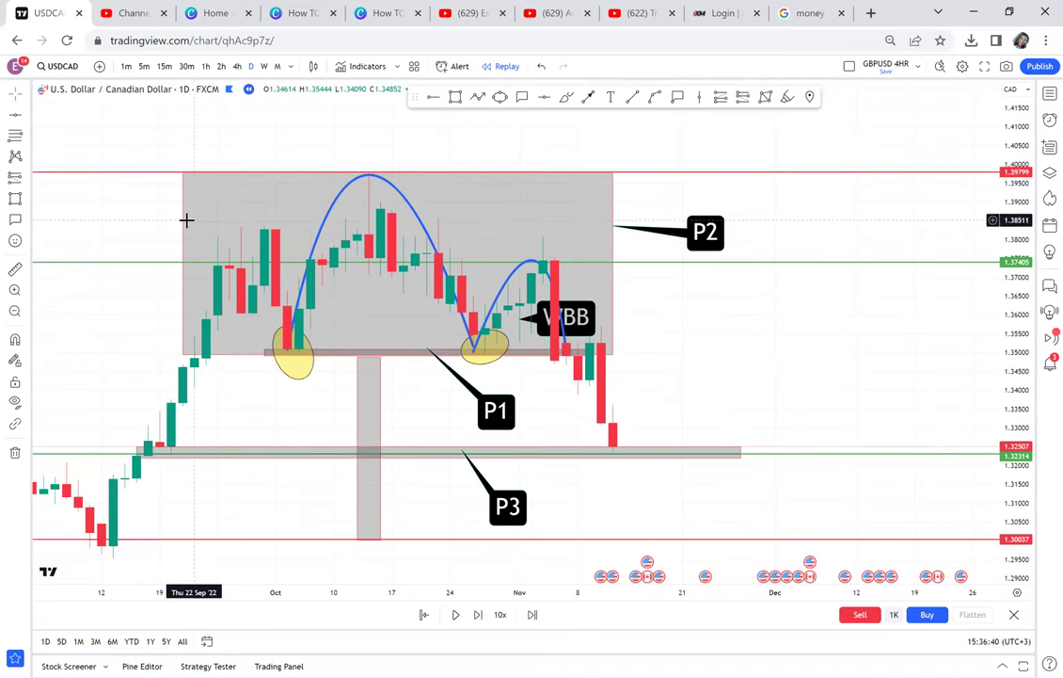
click(186, 219)
key(Delete)
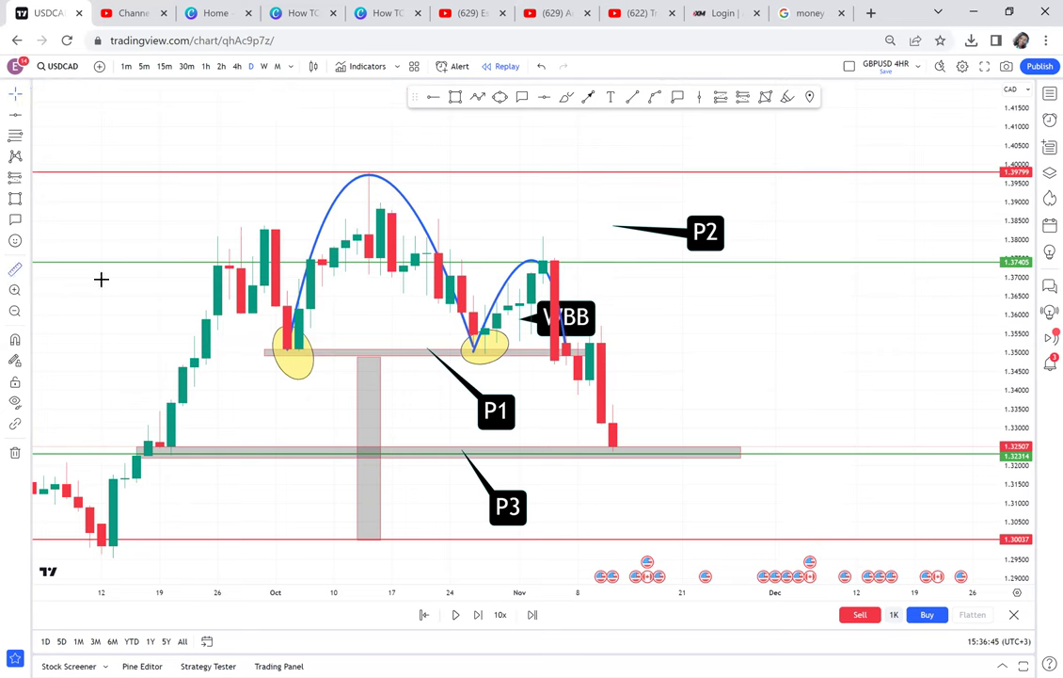
- Measure the price range from the P3 zone near 1.32238 up to the peak near 1.39751, from 19 September to 8 November
click(165, 454)
click(161, 458)
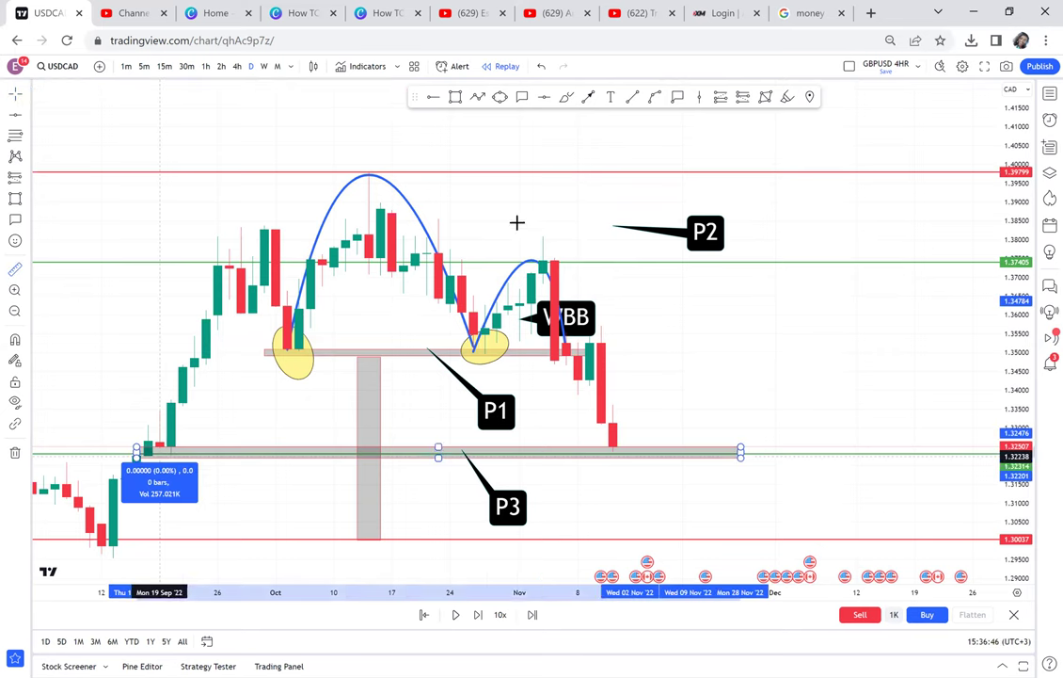
click(567, 172)
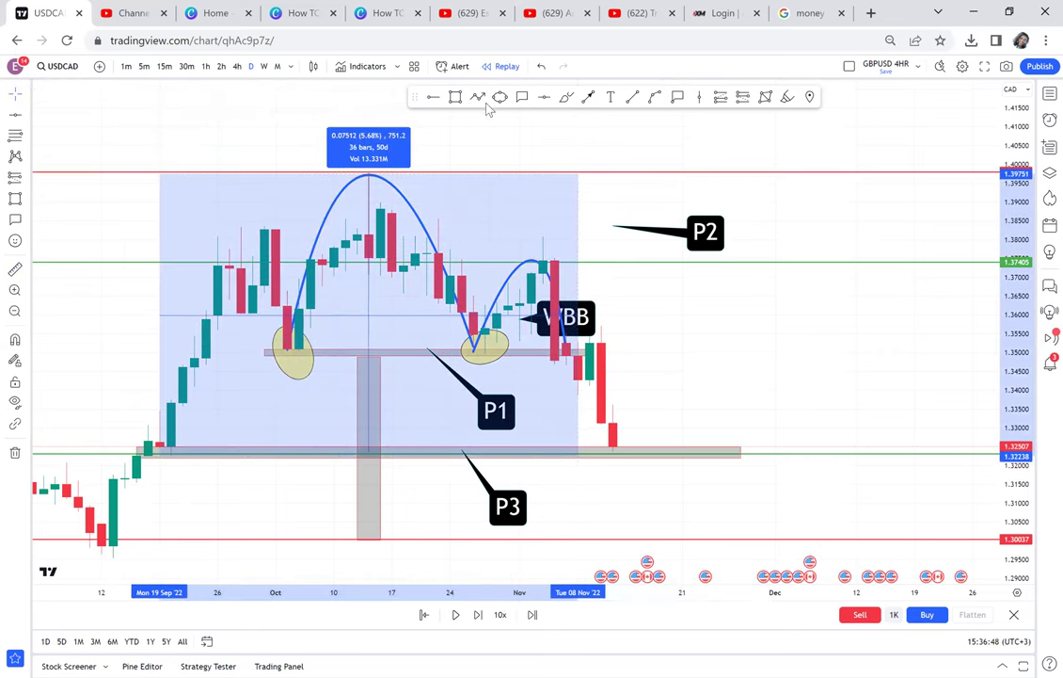
- Add a green horizontal line at 1.35863, halfway up the measured range, and delete the old green line at 1.37405
click(545, 97)
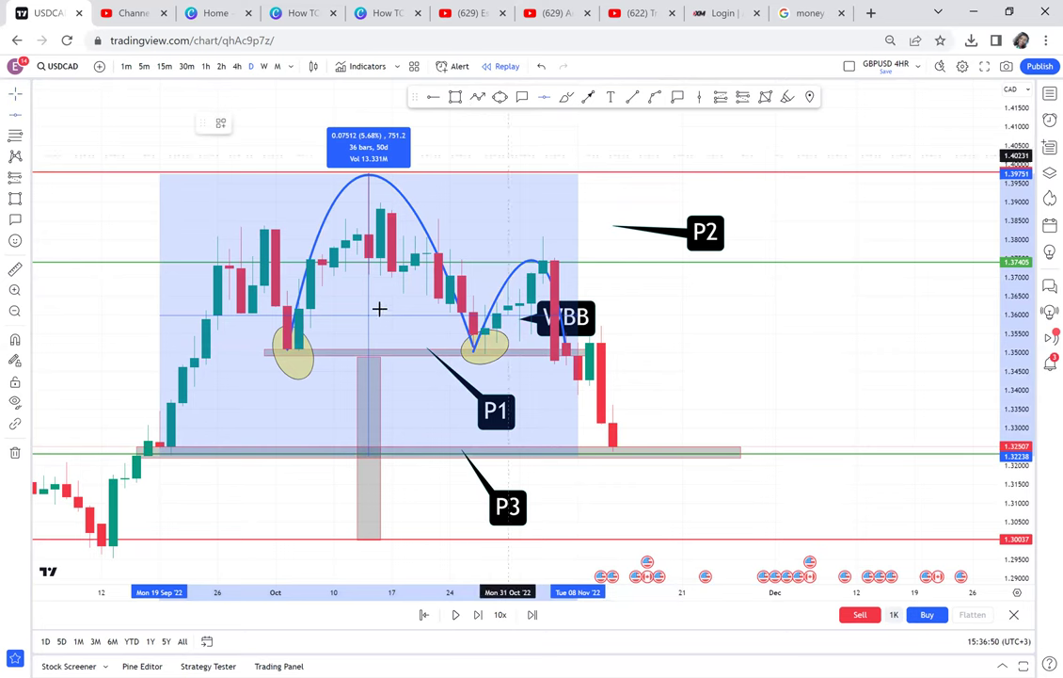
click(377, 320)
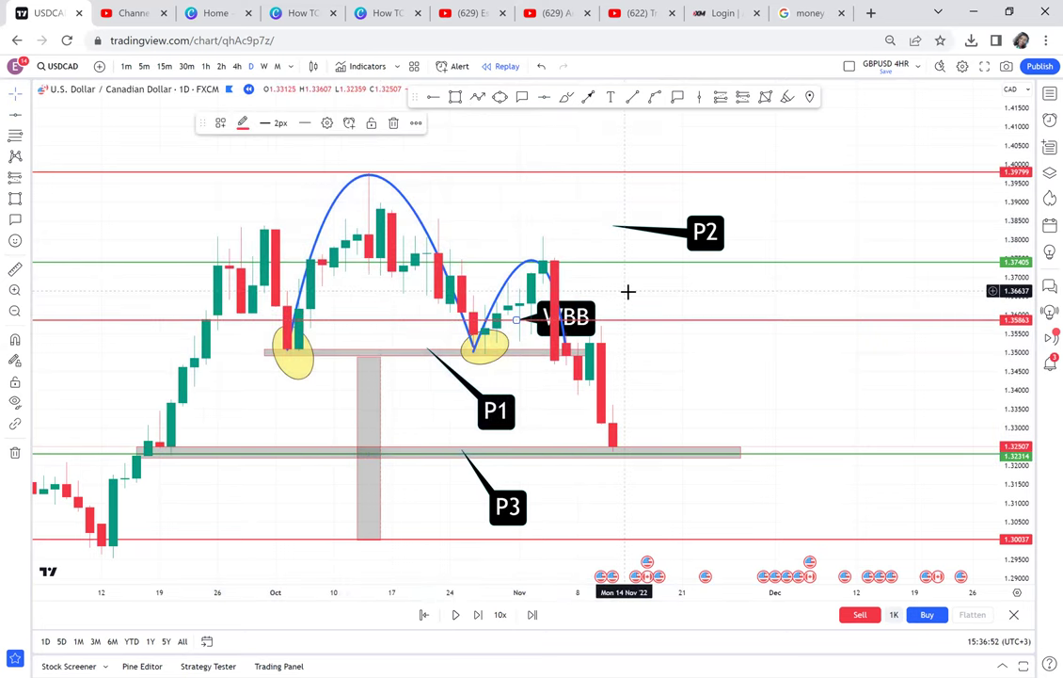
click(247, 125)
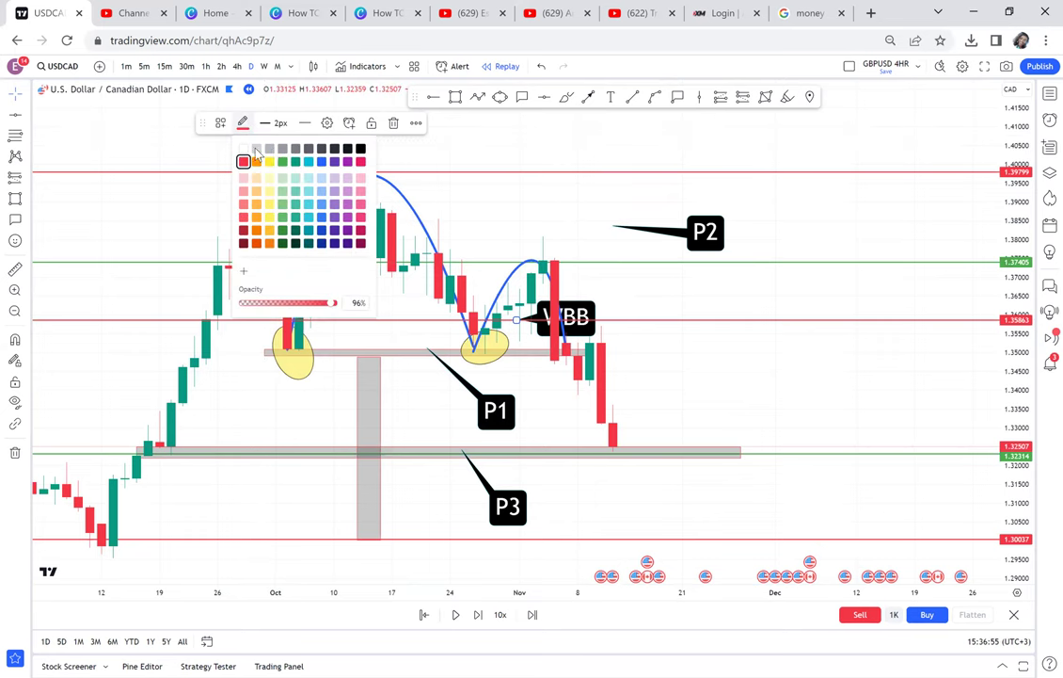
click(282, 161)
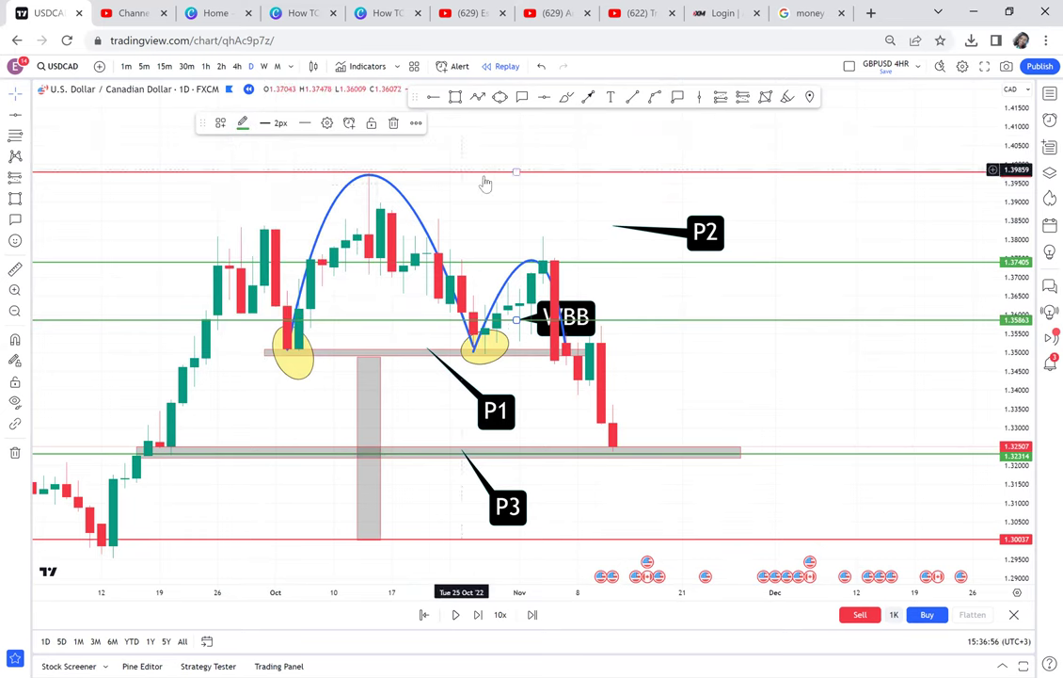
click(613, 271)
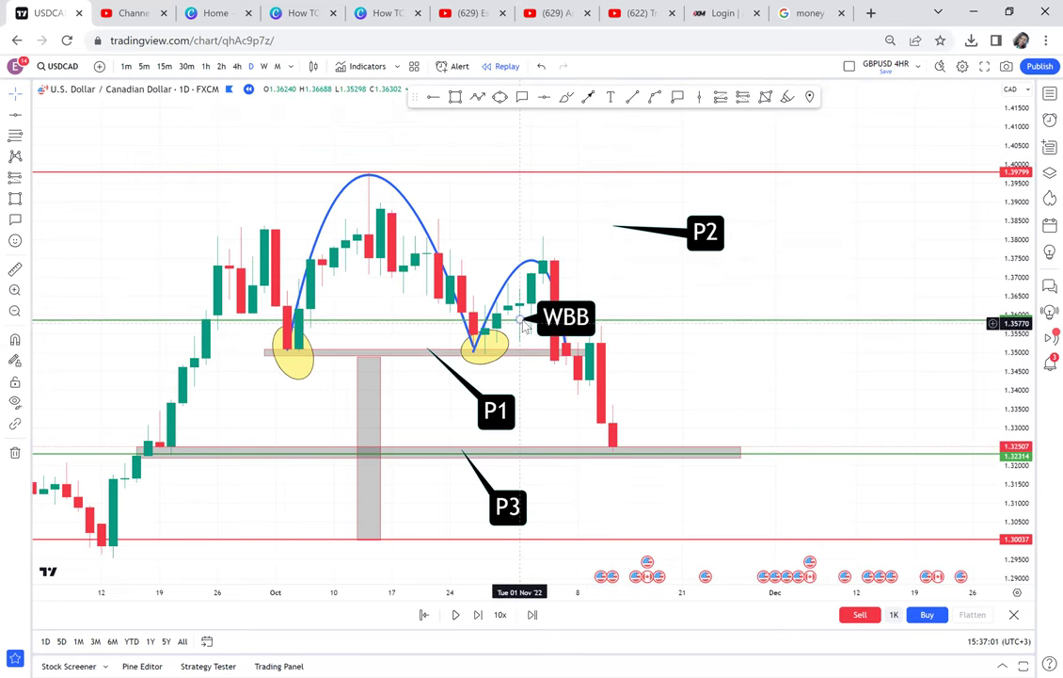
- Move the WBB callout beside the latest candle above the P3 zone and advance the replay by two daily candles
drag(583, 311, 624, 436)
drag(589, 326, 742, 379)
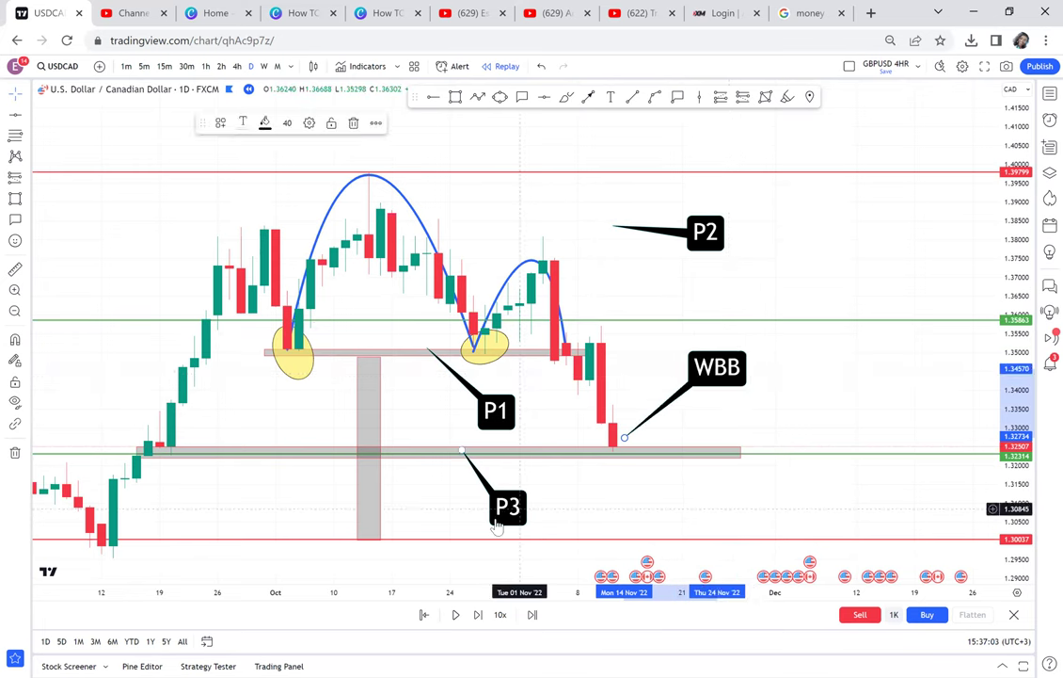
click(482, 615)
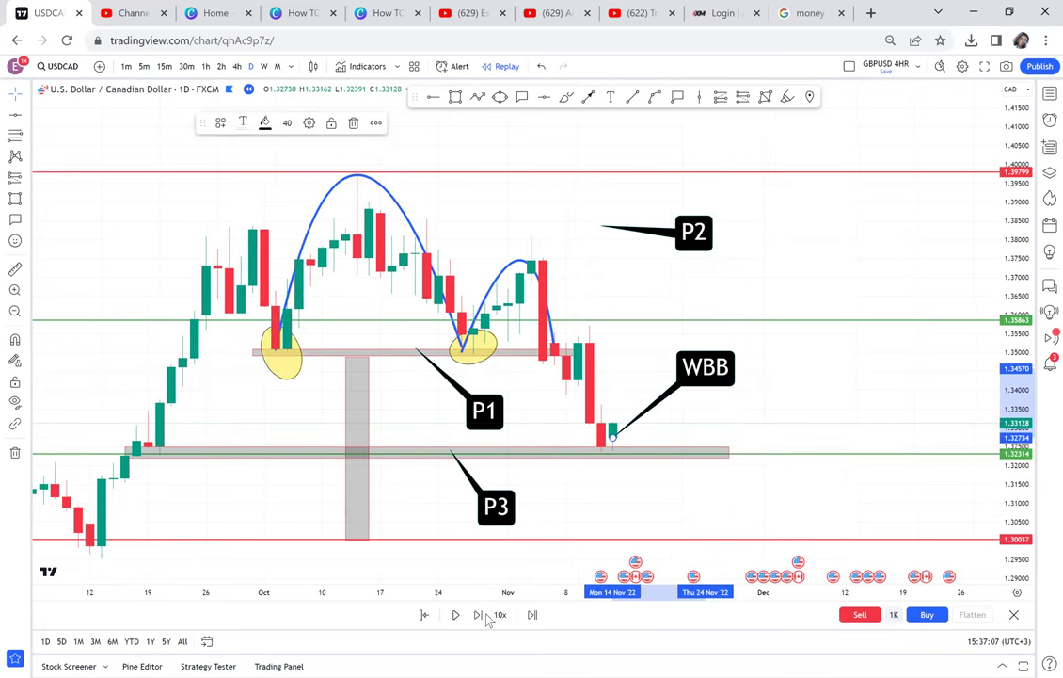
click(481, 616)
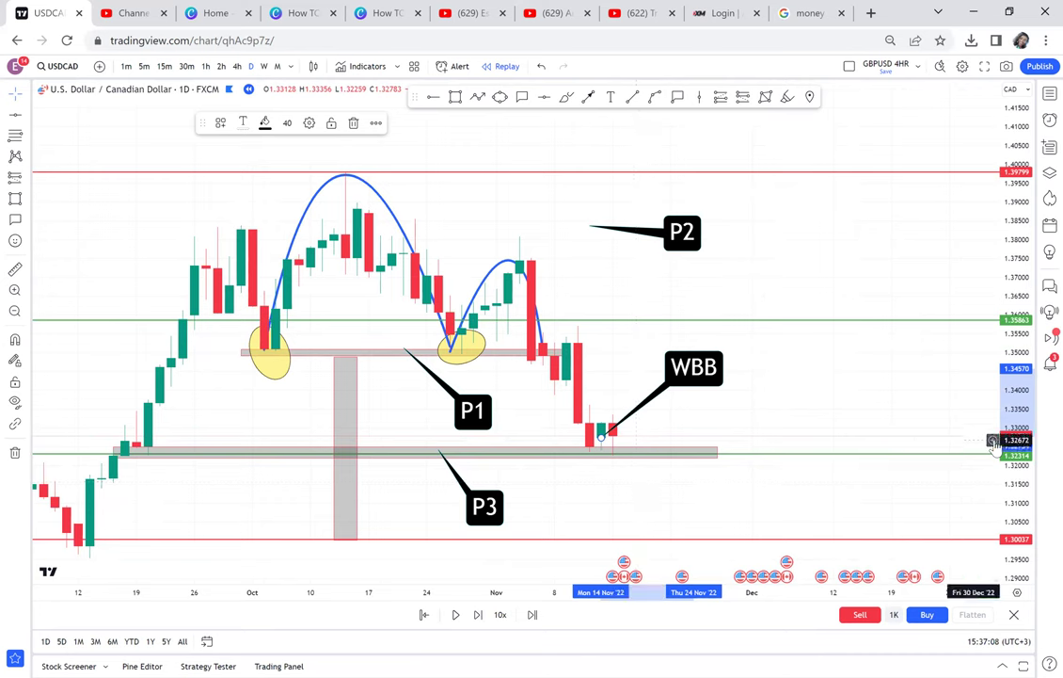
- Move the WBB callout's pointer off the candles to 17 November at about 1.32781 and advance the replay by one candle
drag(1004, 557, 1003, 393)
drag(816, 483, 828, 314)
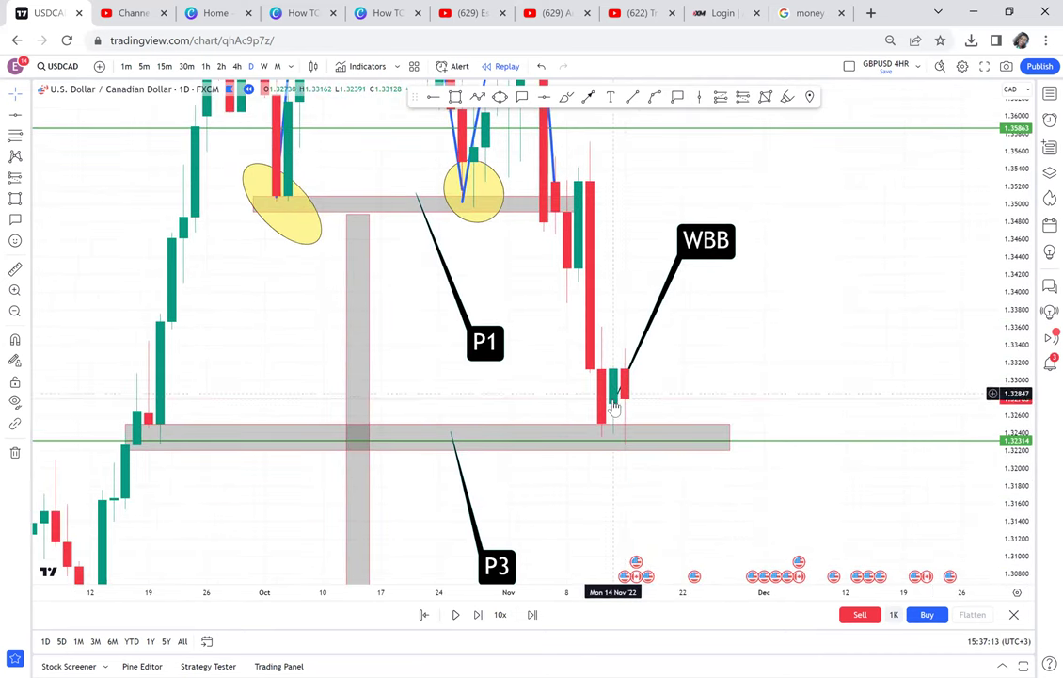
click(617, 400)
drag(649, 406, 648, 399)
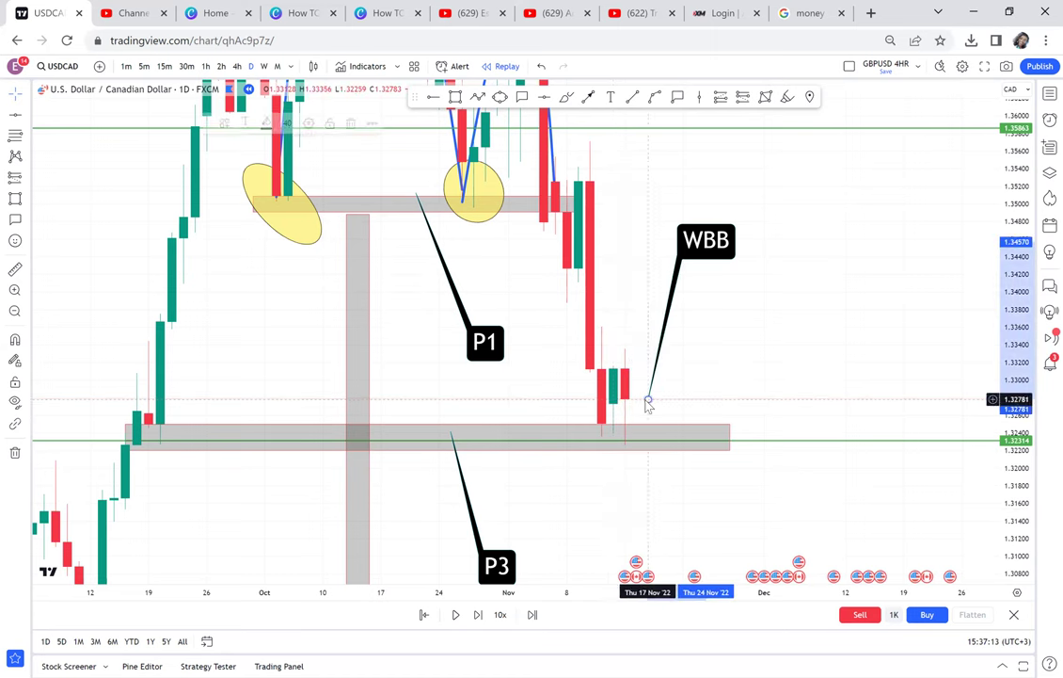
click(478, 624)
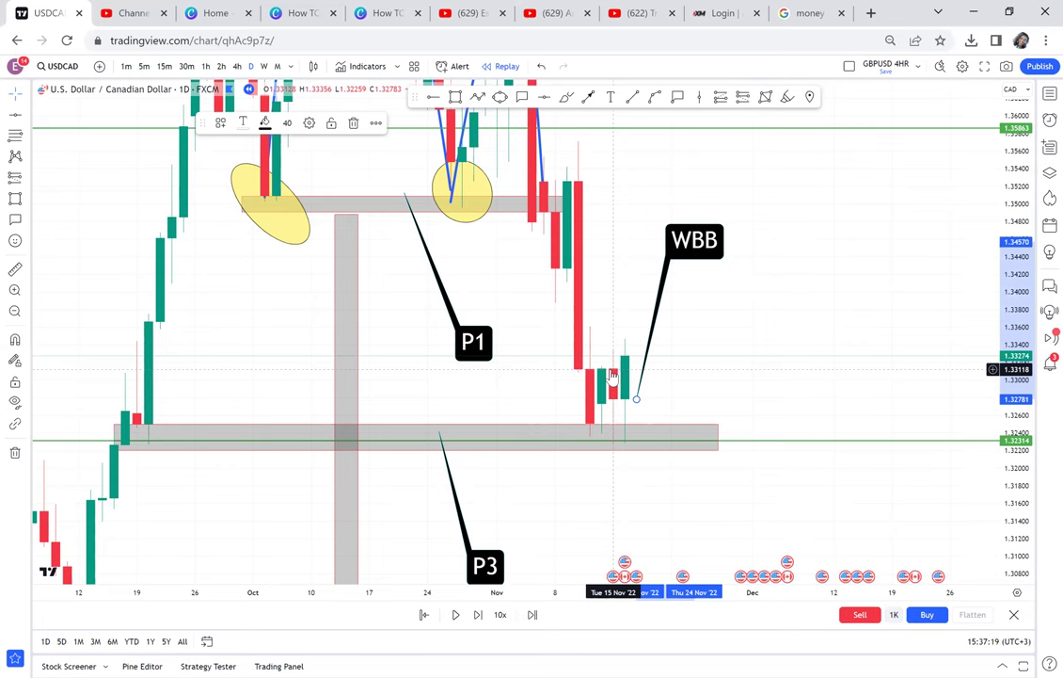
- Draw a rectangle over the basing candles from 9 November to 5 December, about 1.33502 to 1.32324, and advance the replay one candle
click(457, 98)
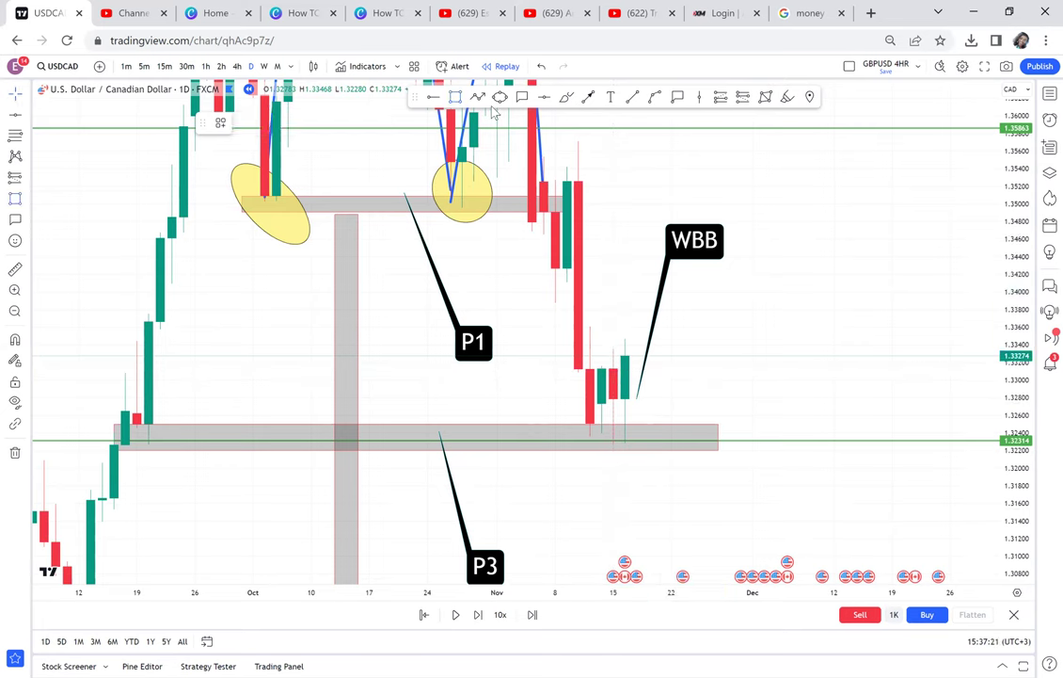
mouse_move(569, 336)
mouse_down()
mouse_move(762, 415)
mouse_move(775, 440)
mouse_up()
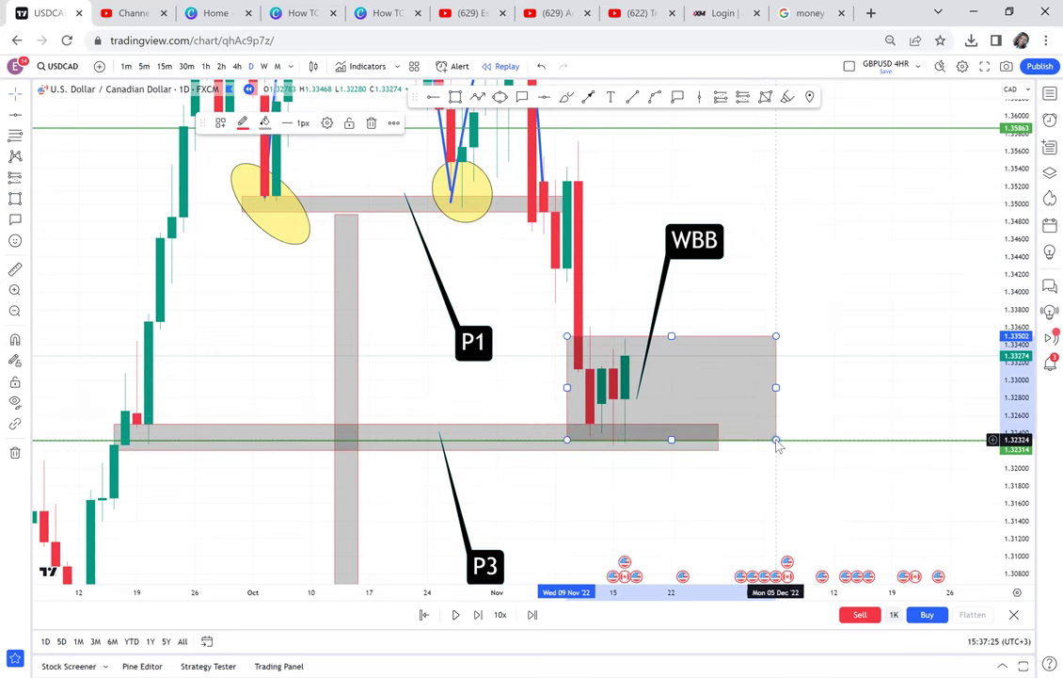
click(475, 615)
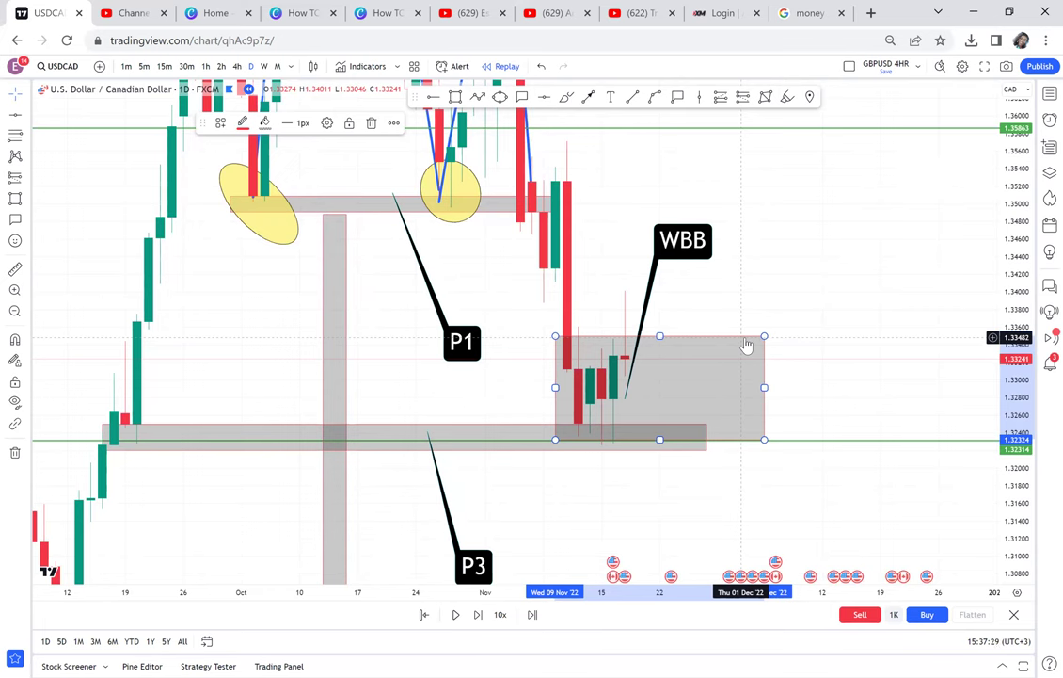
- Delete the rectangle around the basing candles and advance the replay by one daily candle
key(Delete)
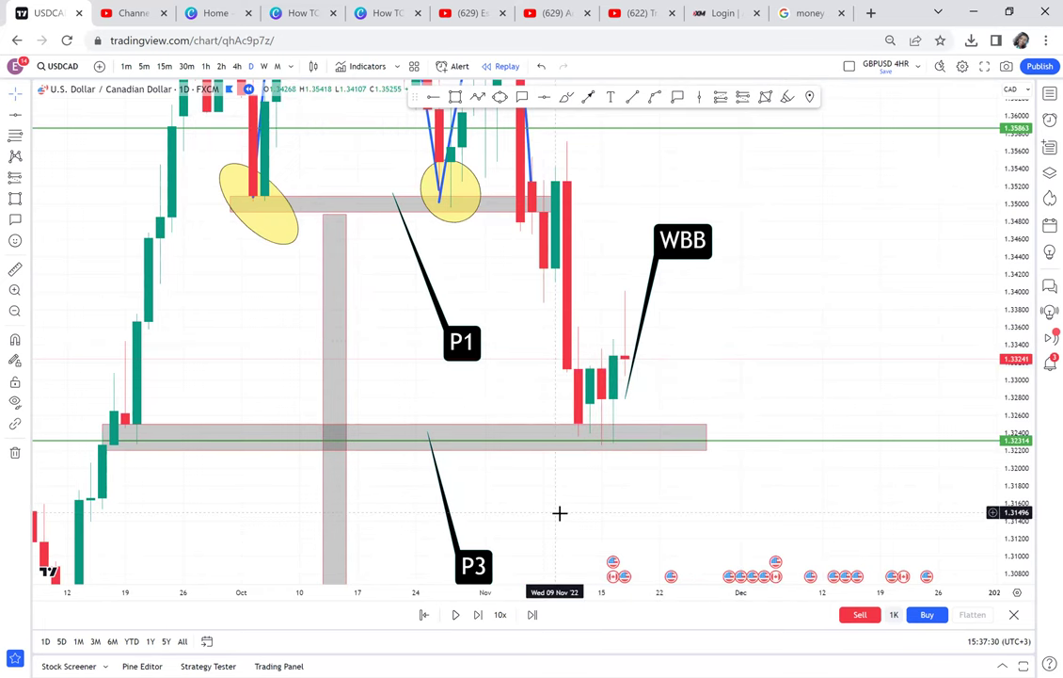
click(477, 615)
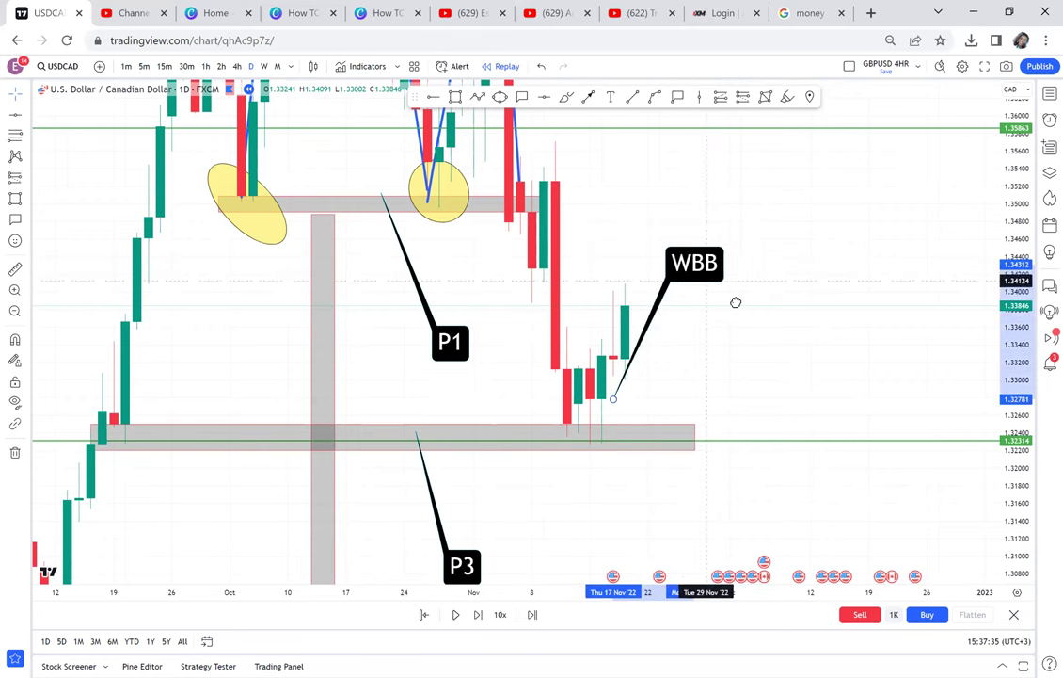
- Shift the WBB label away from price and draw a rectangle from 14 November to 6 December between about 1.34085 and 1.33012
drag(694, 265, 742, 295)
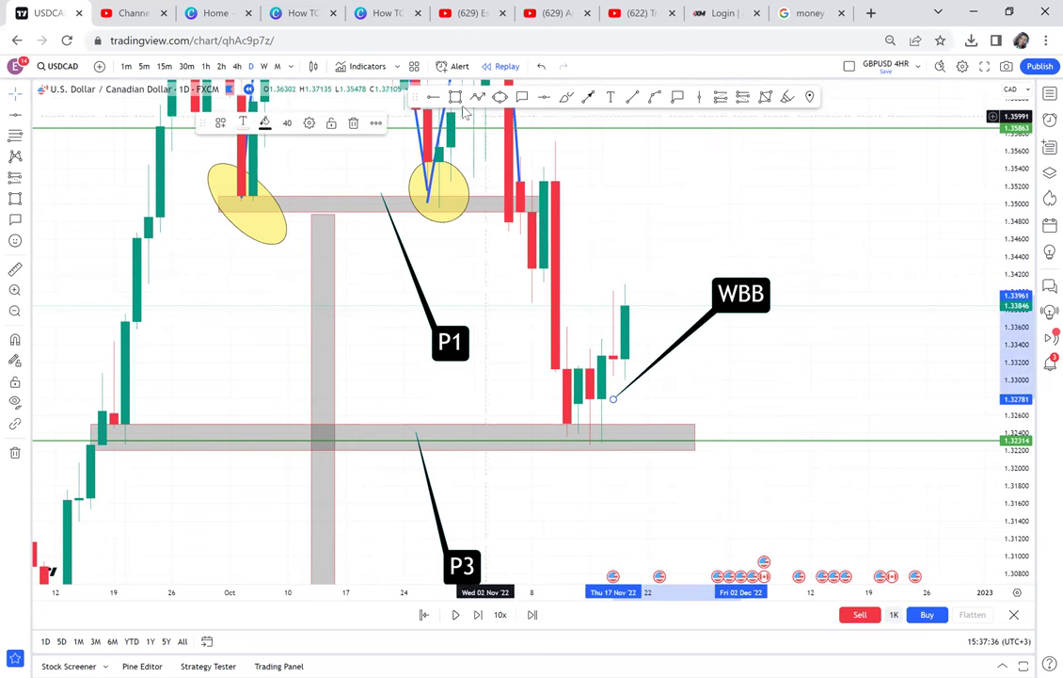
click(455, 97)
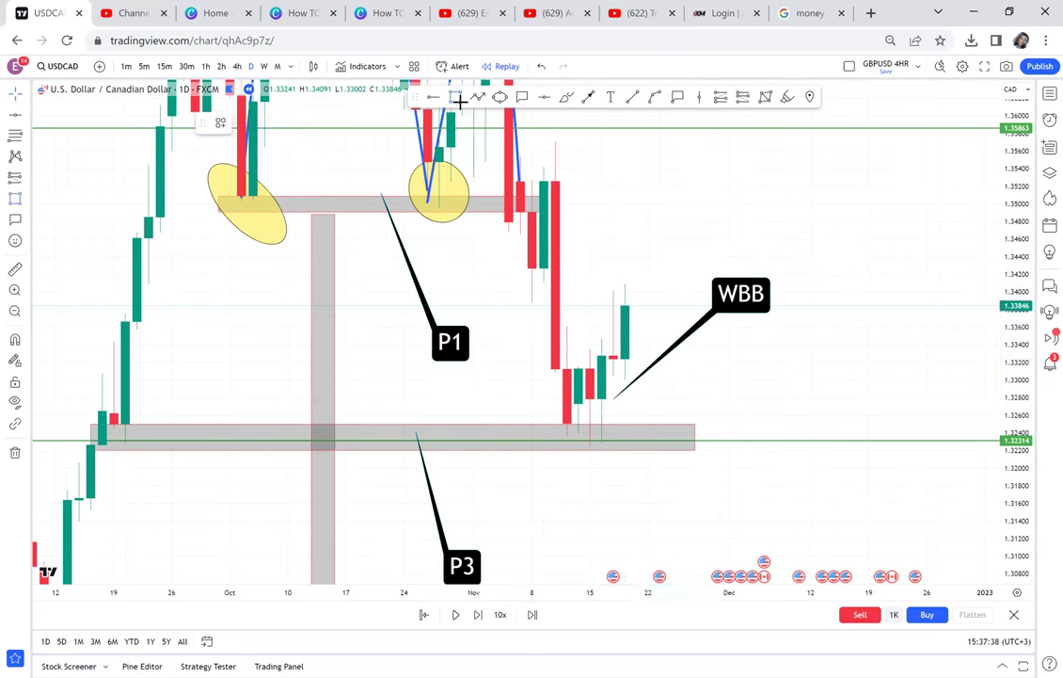
click(577, 285)
click(765, 374)
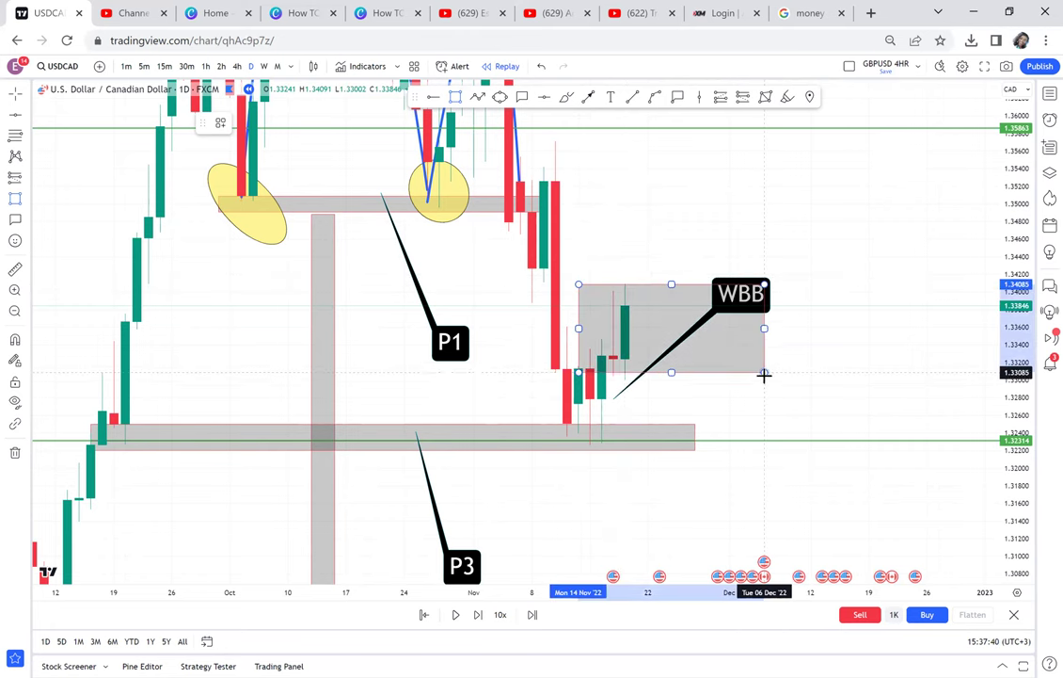
click(764, 377)
- Advance the replay by one daily candle to check price against the top of the new rectangle
click(478, 614)
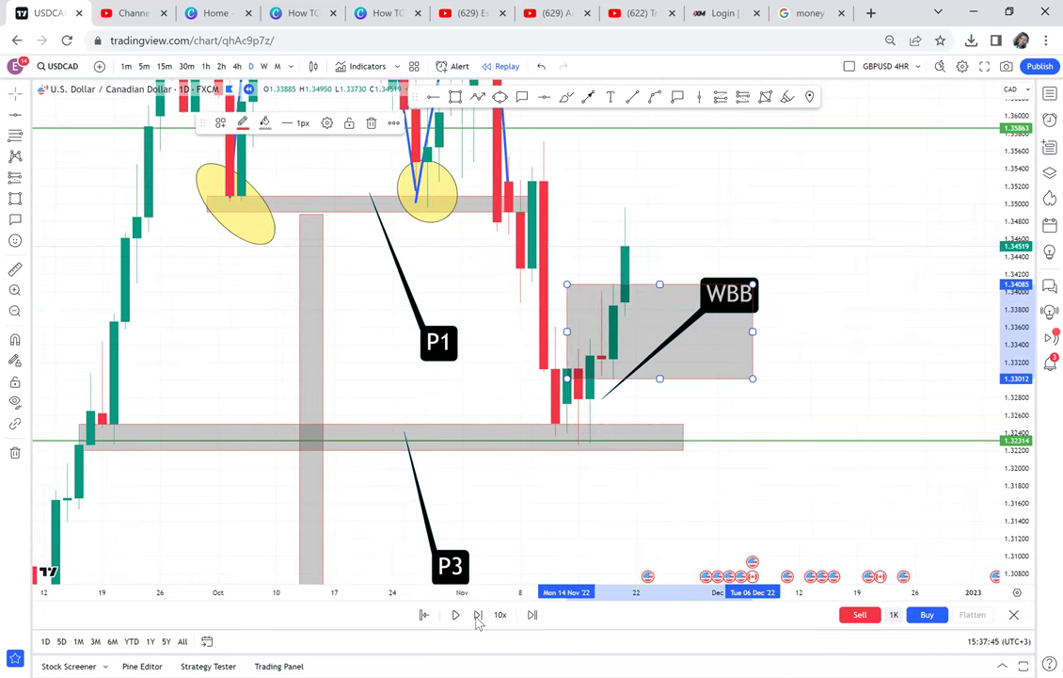
scroll(651, 370, down, 2)
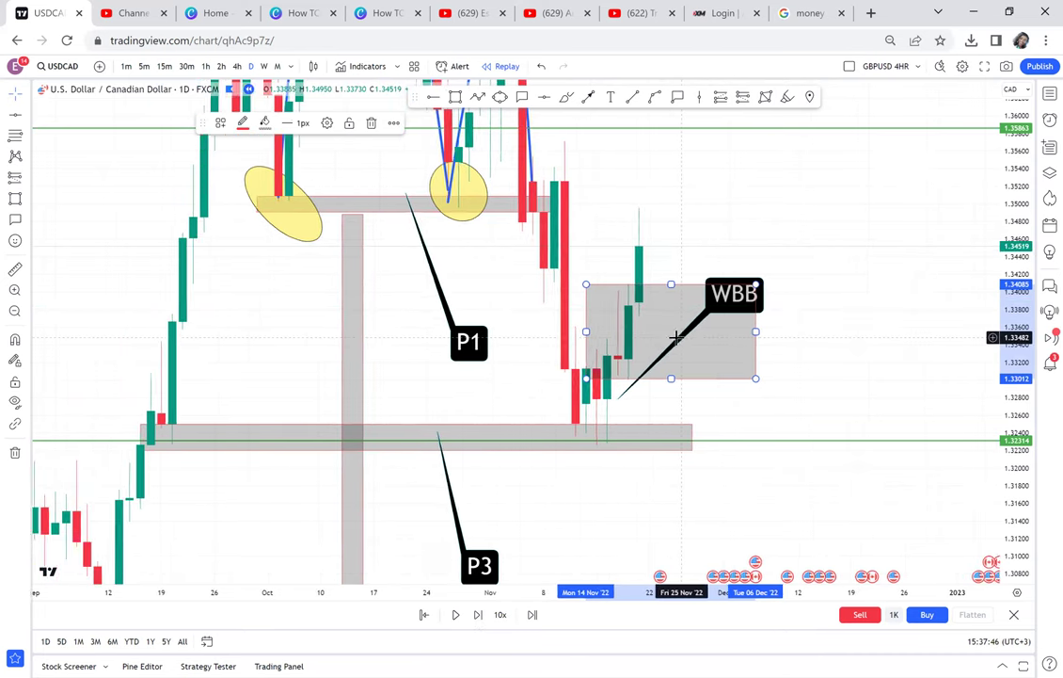
drag(827, 188, 883, 178)
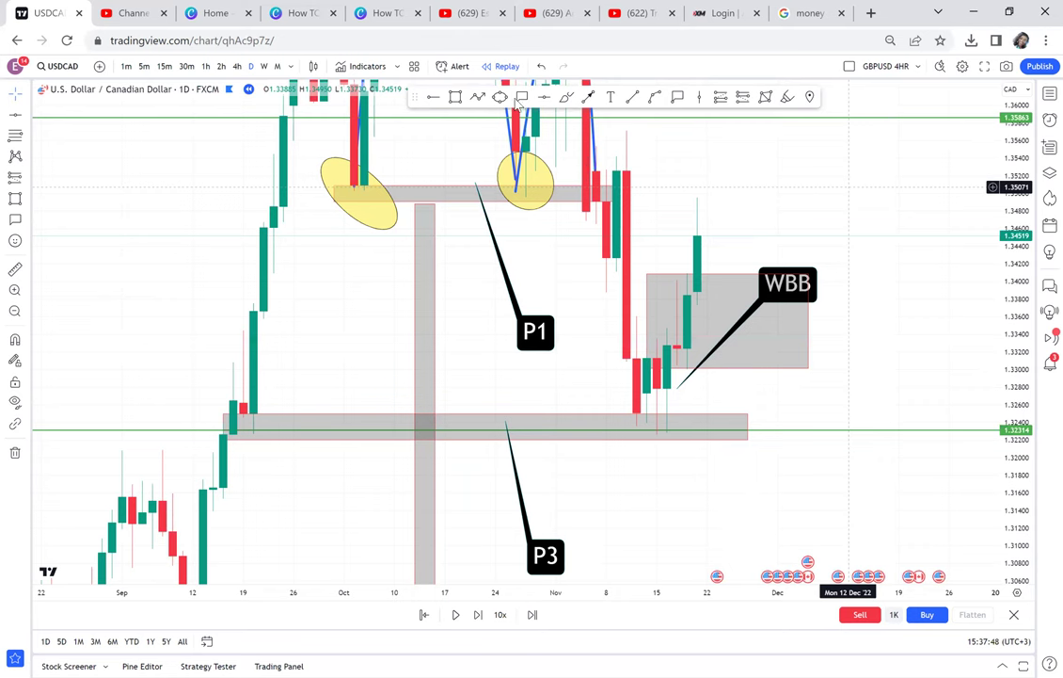
- Circle the September and mid-November price touches of the P3 zone with yellow ellipses
click(500, 98)
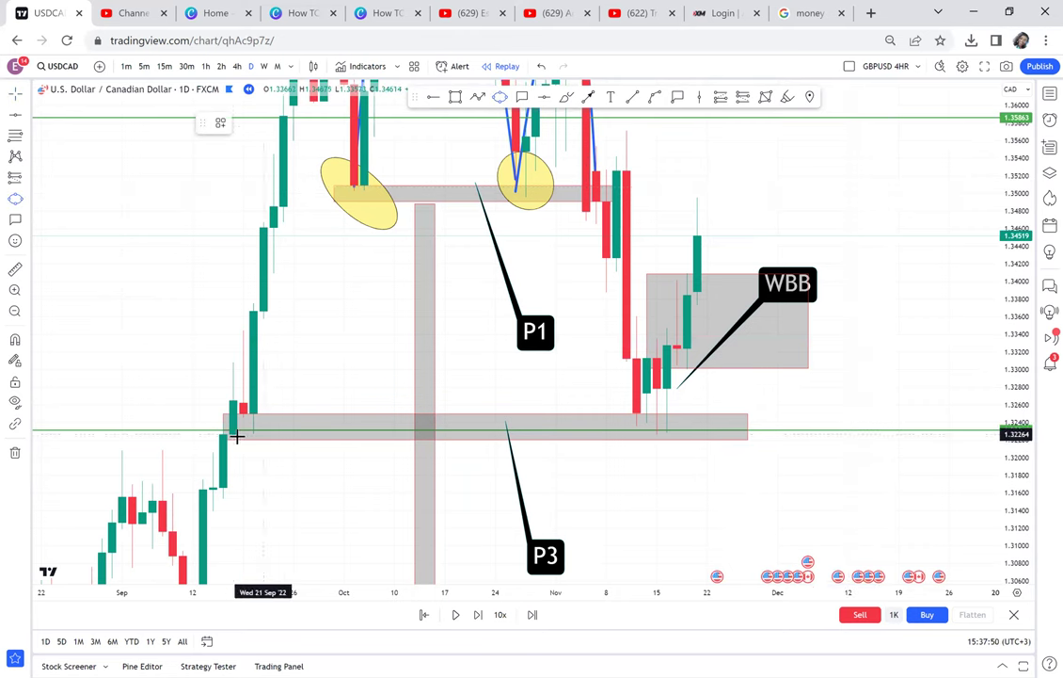
click(236, 436)
click(274, 401)
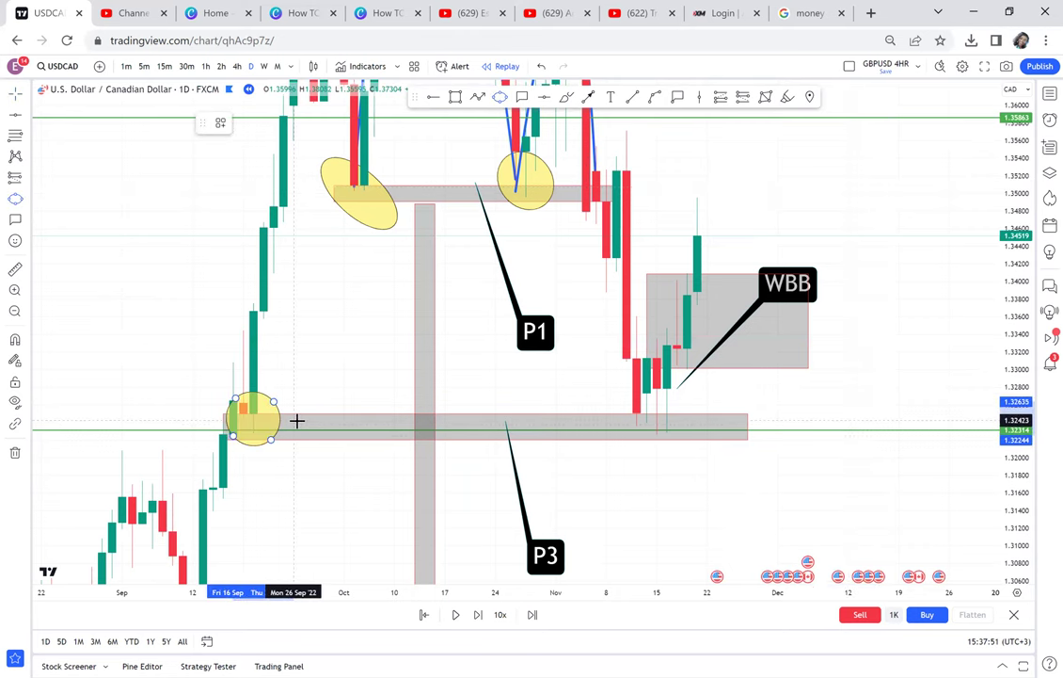
click(296, 420)
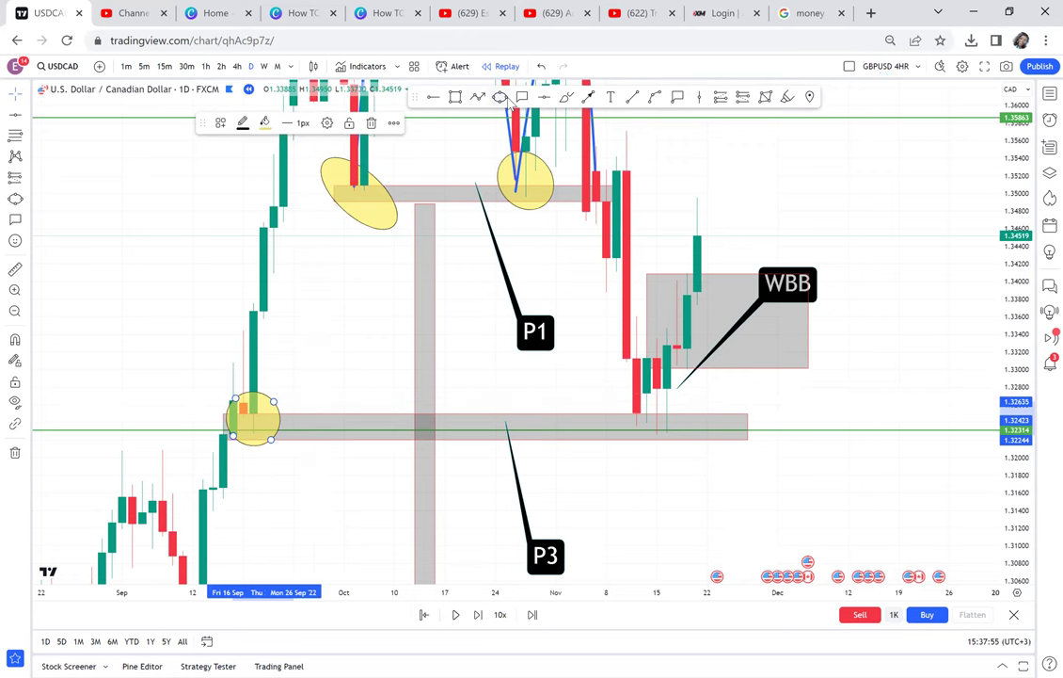
click(500, 97)
click(607, 439)
click(678, 407)
click(694, 456)
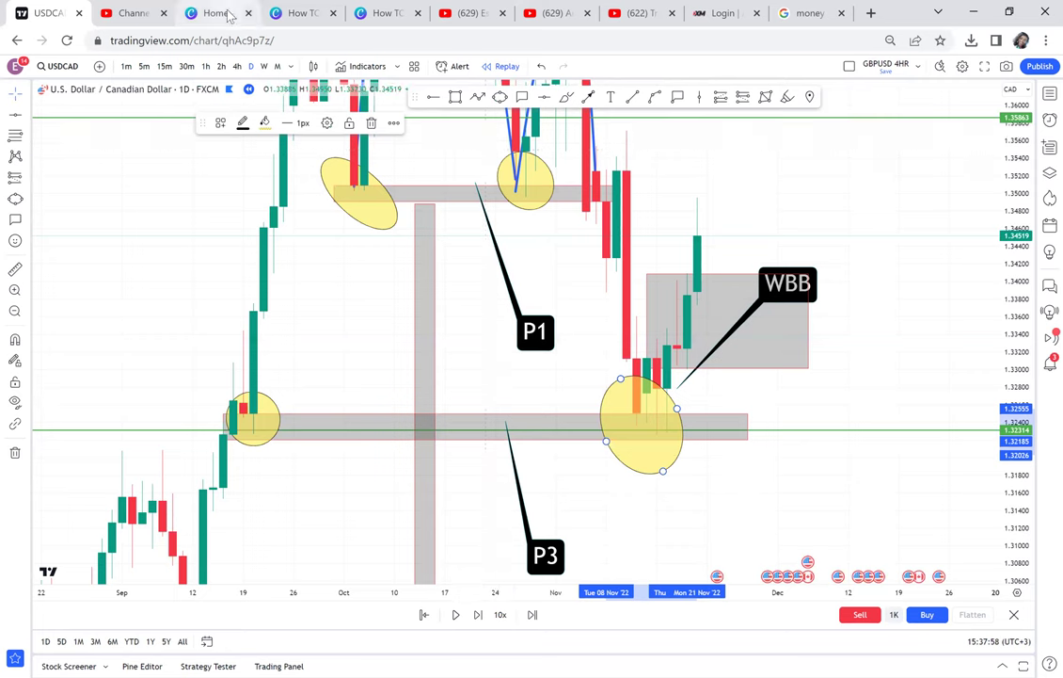
- Check the rebound from the P3 zone on the weekly timeframe and return to the daily chart
click(263, 67)
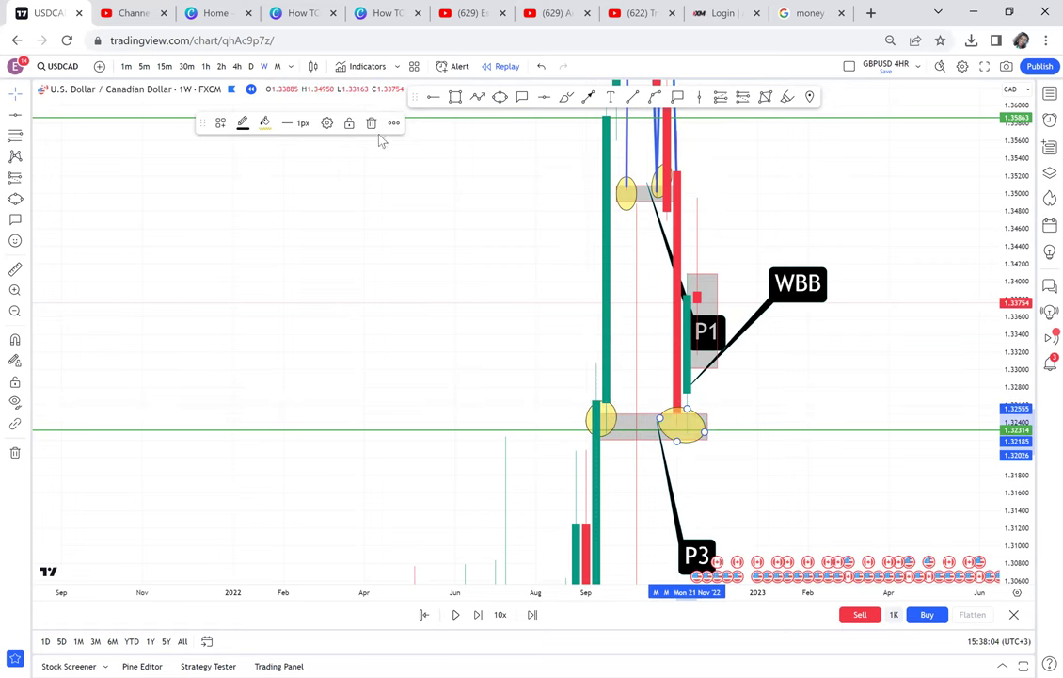
click(251, 67)
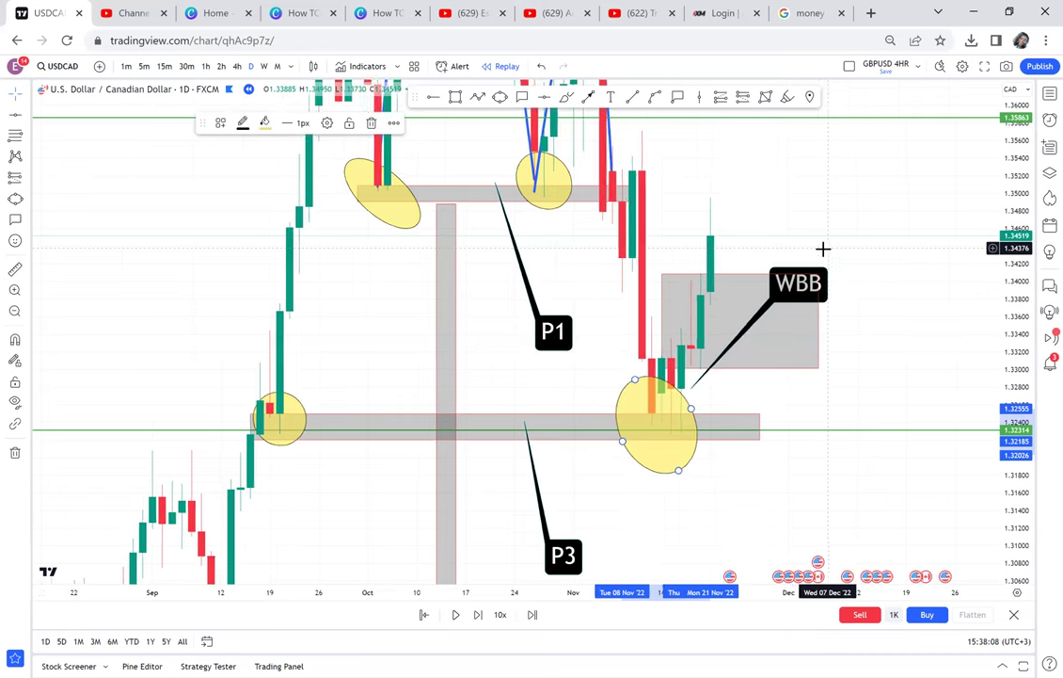
- Place a long position at the latest candle's close, entry 1.34519, with its target on the green 1.35863 line
scroll(824, 249, down, 1)
drag(824, 248, 734, 367)
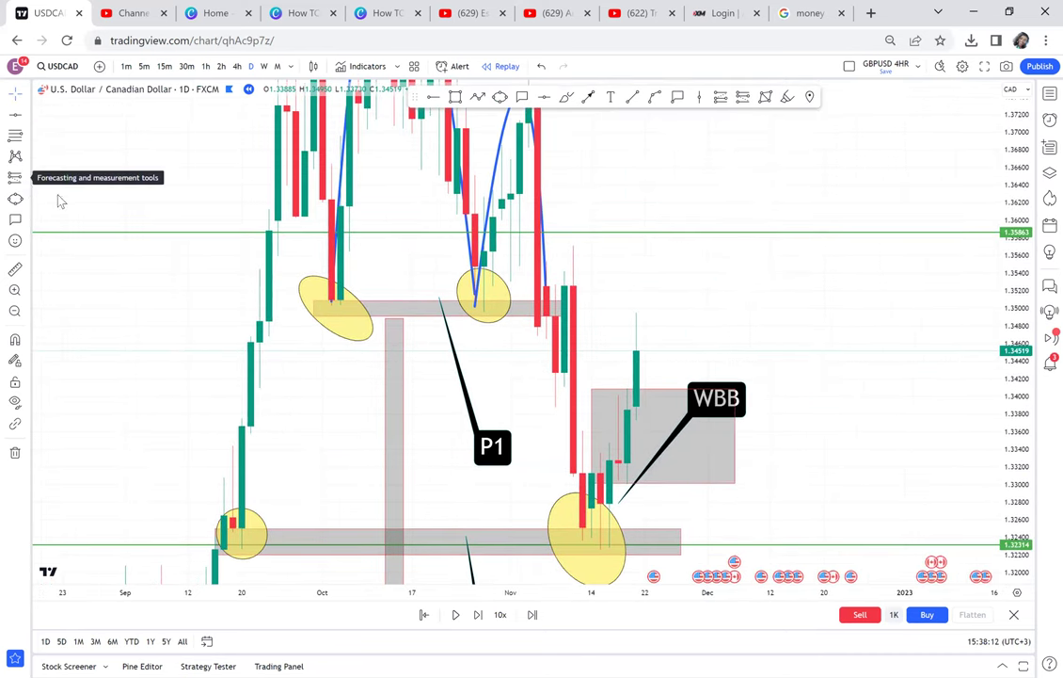
click(27, 178)
click(57, 195)
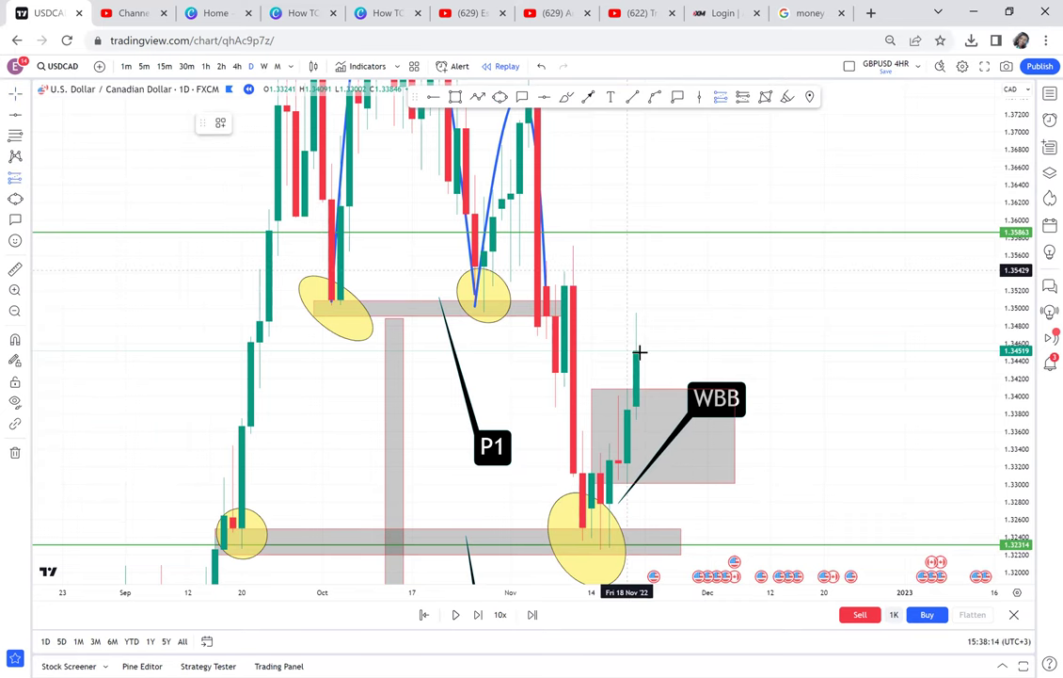
drag(636, 351, 639, 158)
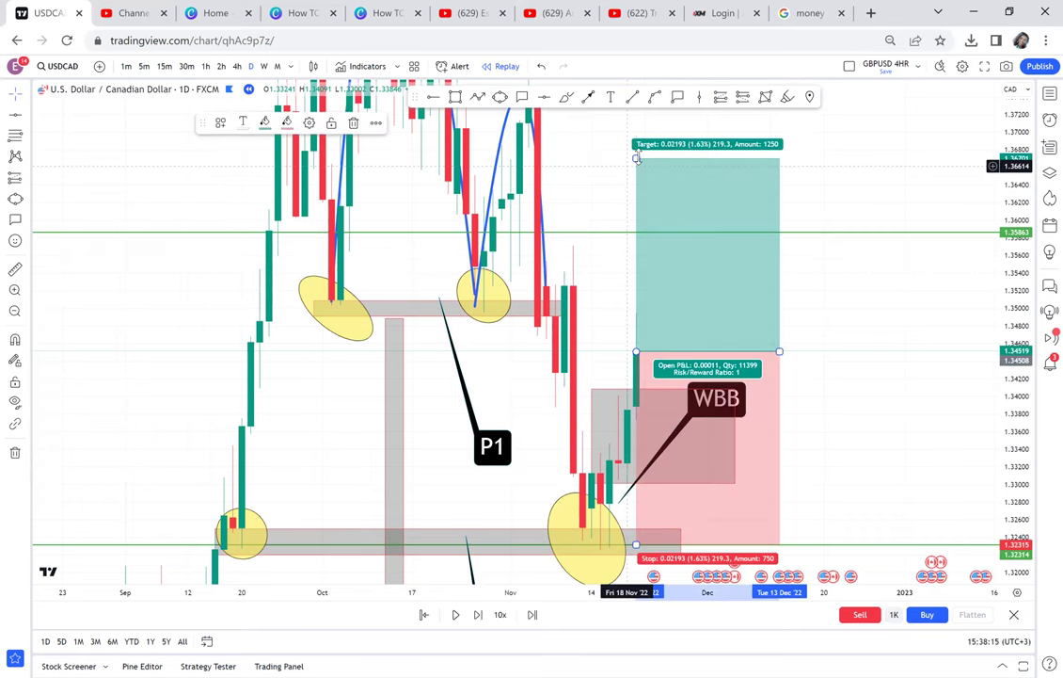
drag(635, 204, 636, 231)
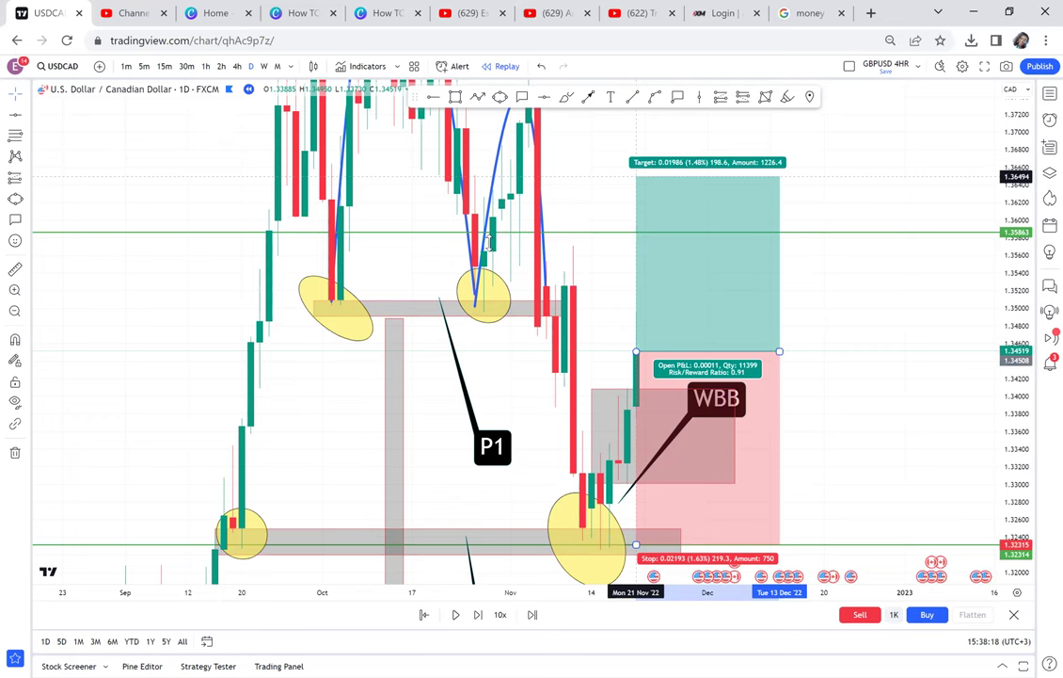
drag(637, 176, 636, 231)
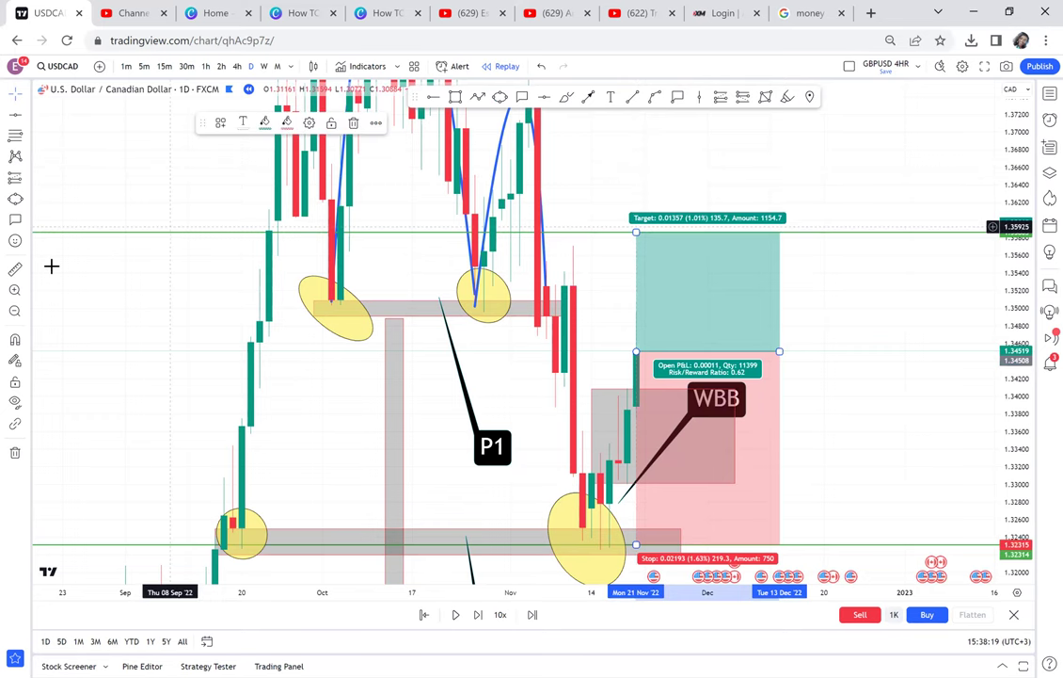
- Measure the price distance from the long position's entry level up to the green target line
shift+click(608, 357)
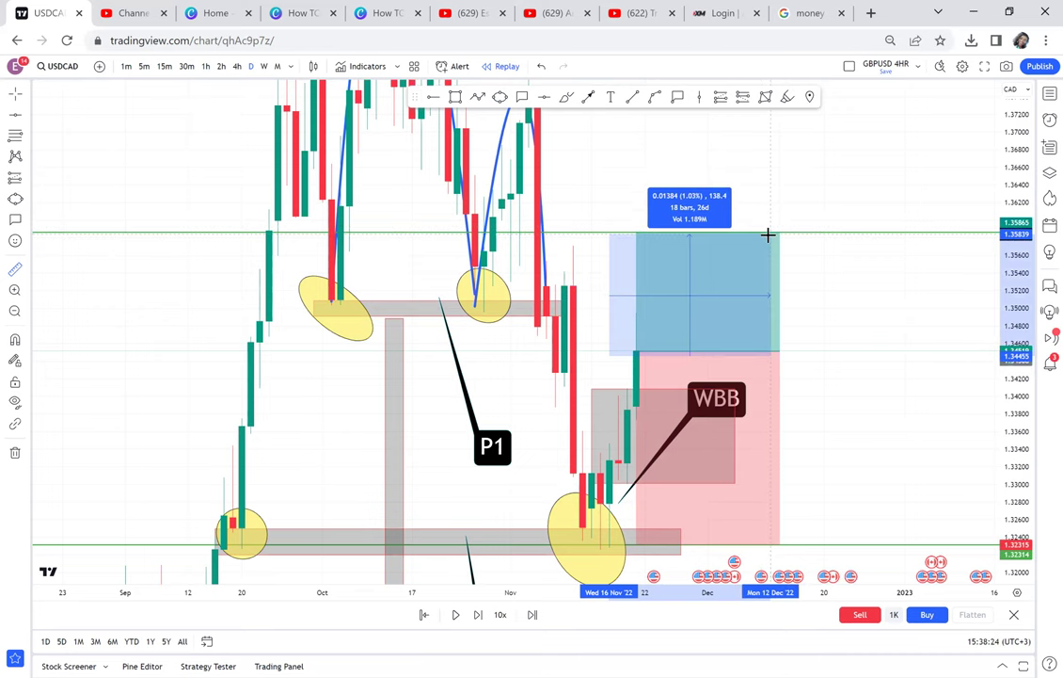
click(768, 235)
drag(832, 315, 802, 268)
- Move the long position clear of the latest candle to start on 23 Nov '22, with its entry at 1.34534
scroll(802, 267, up, 1)
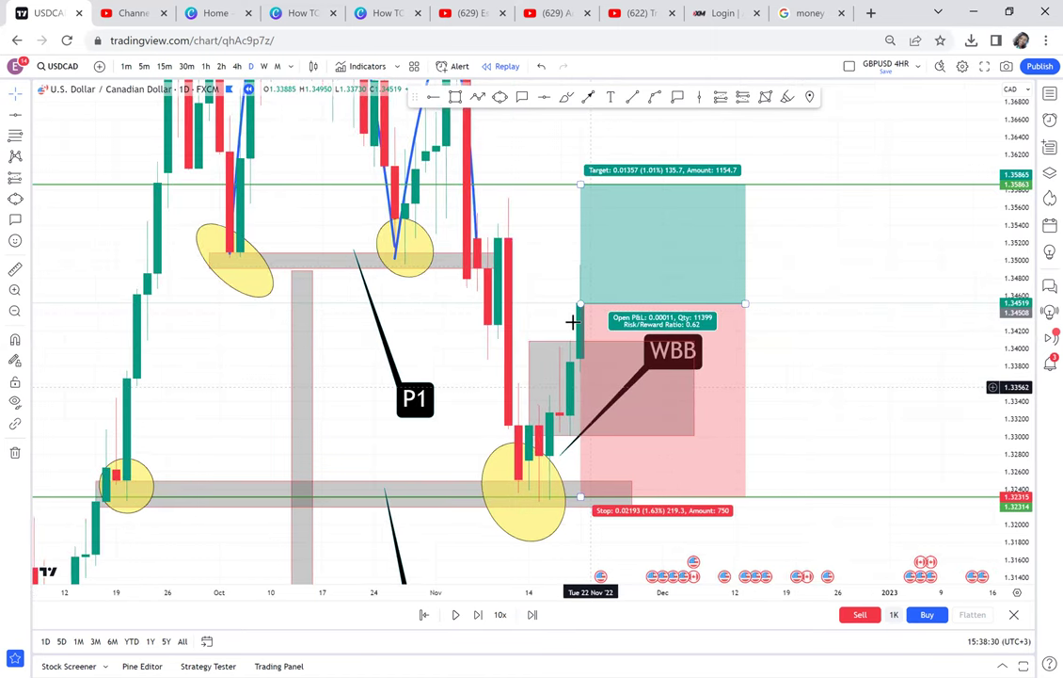
mouse_move(616, 310)
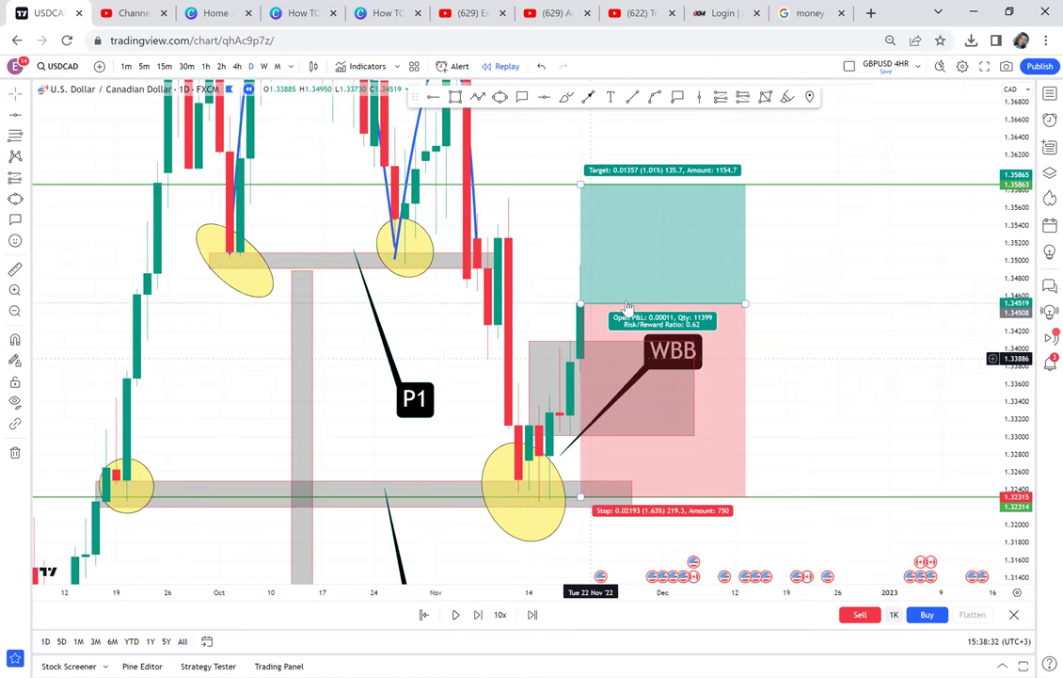
drag(645, 298, 648, 303)
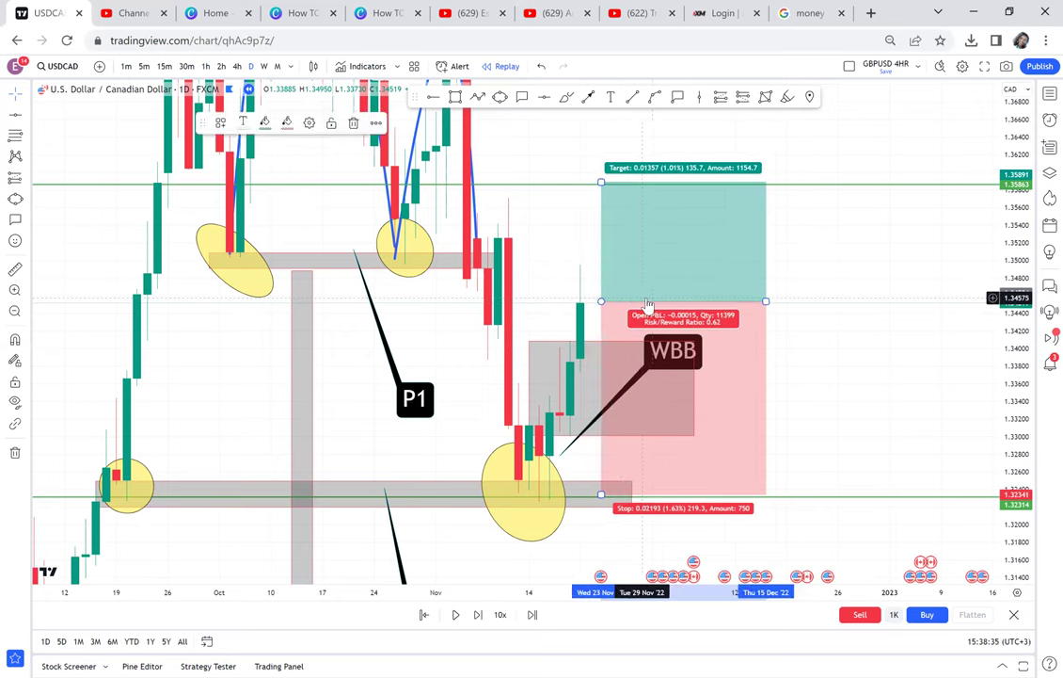
- Advance the replay by six daily candles to play the long trade up to its target
click(478, 614)
click(478, 615)
click(478, 615)
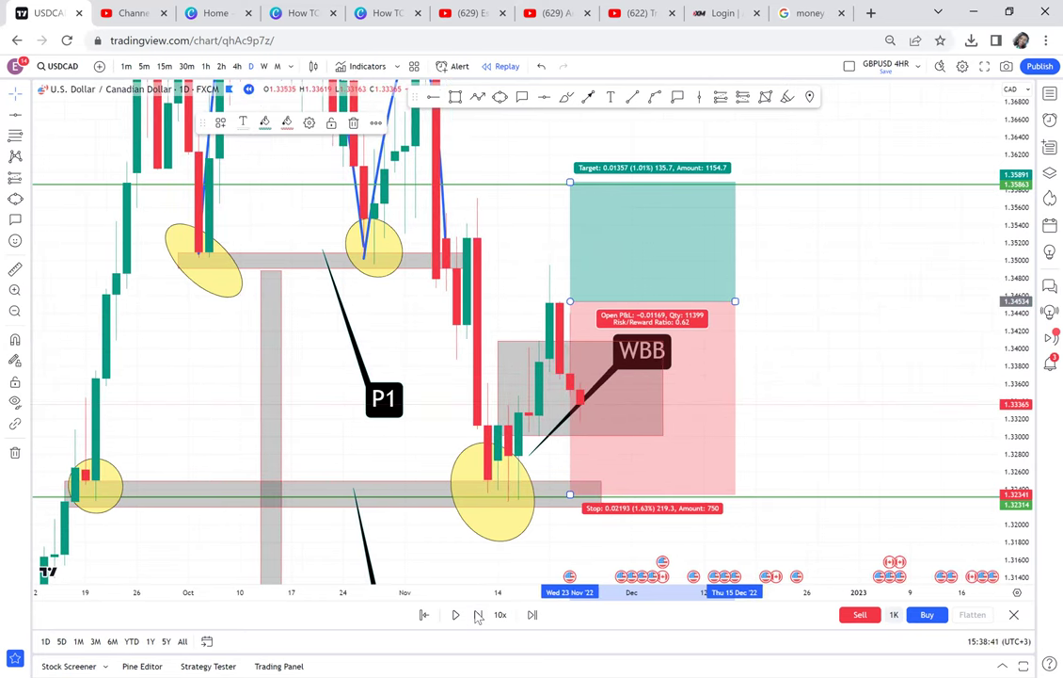
click(478, 614)
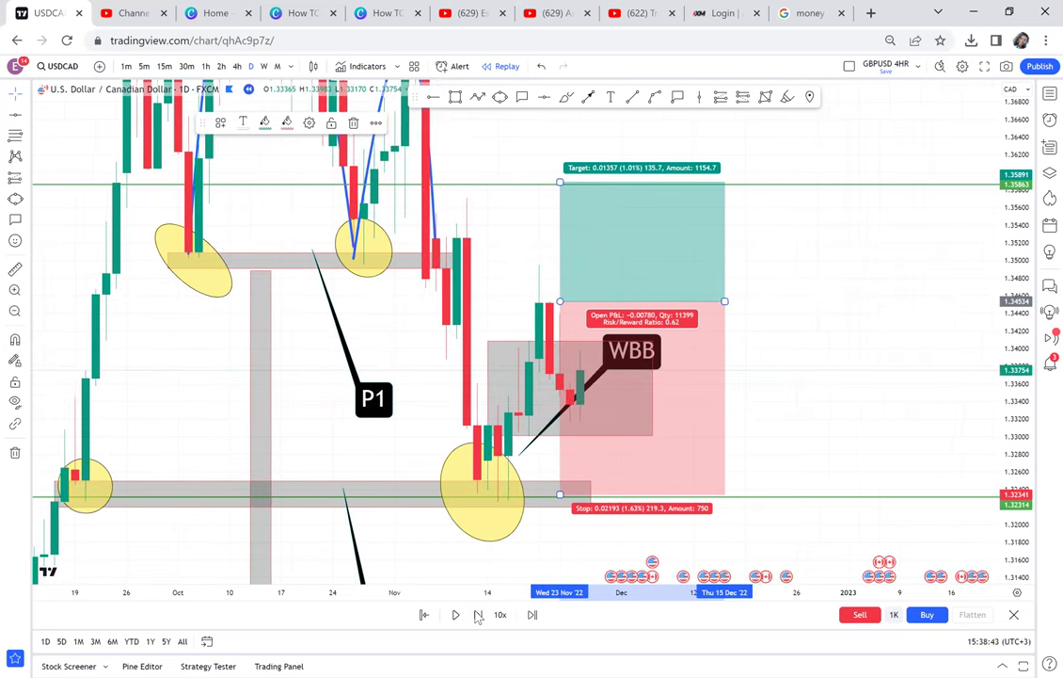
click(479, 615)
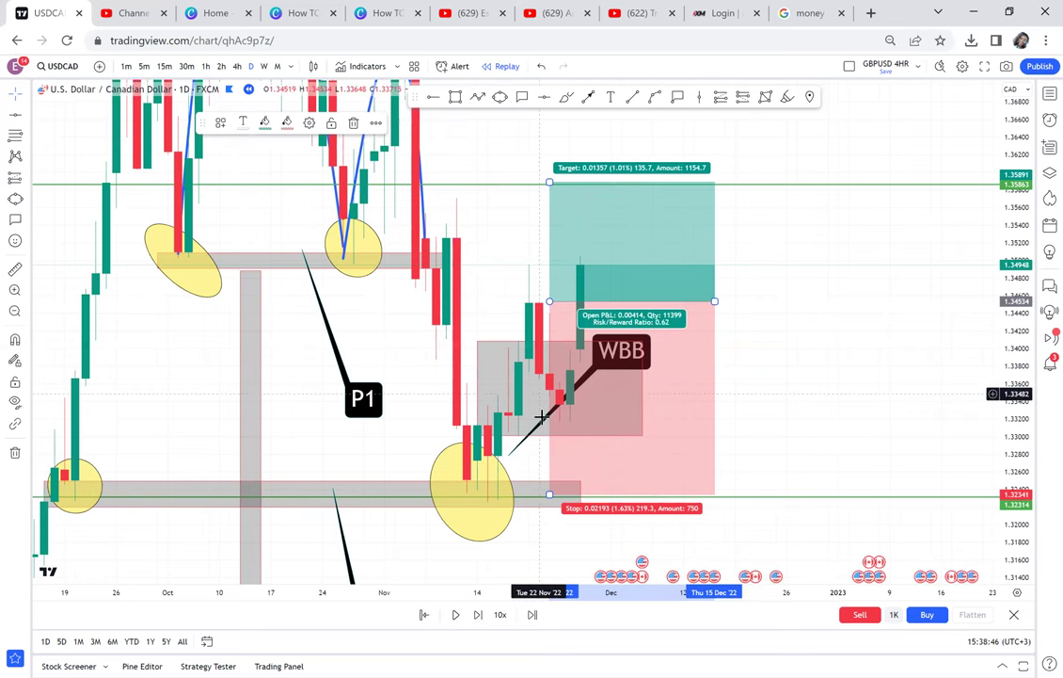
click(479, 615)
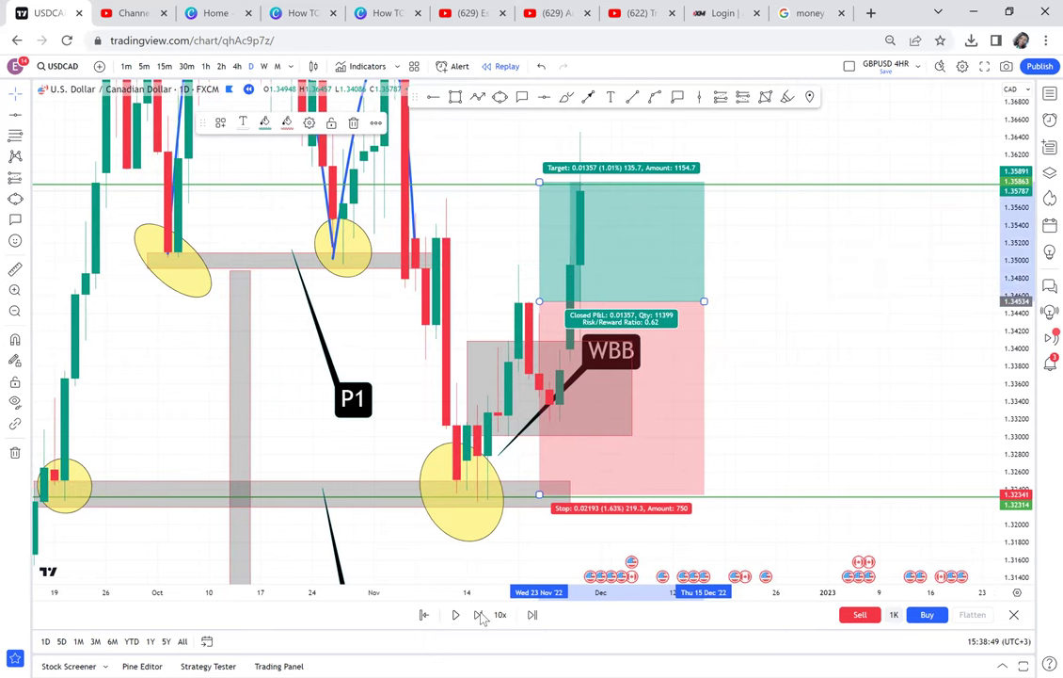
- Examine the long trade against the green target line, then review the P3 and P1 zone touches and the break below P1
mouse_move(777, 273)
mouse_down()
mouse_move(787, 308)
mouse_move(721, 364)
mouse_up()
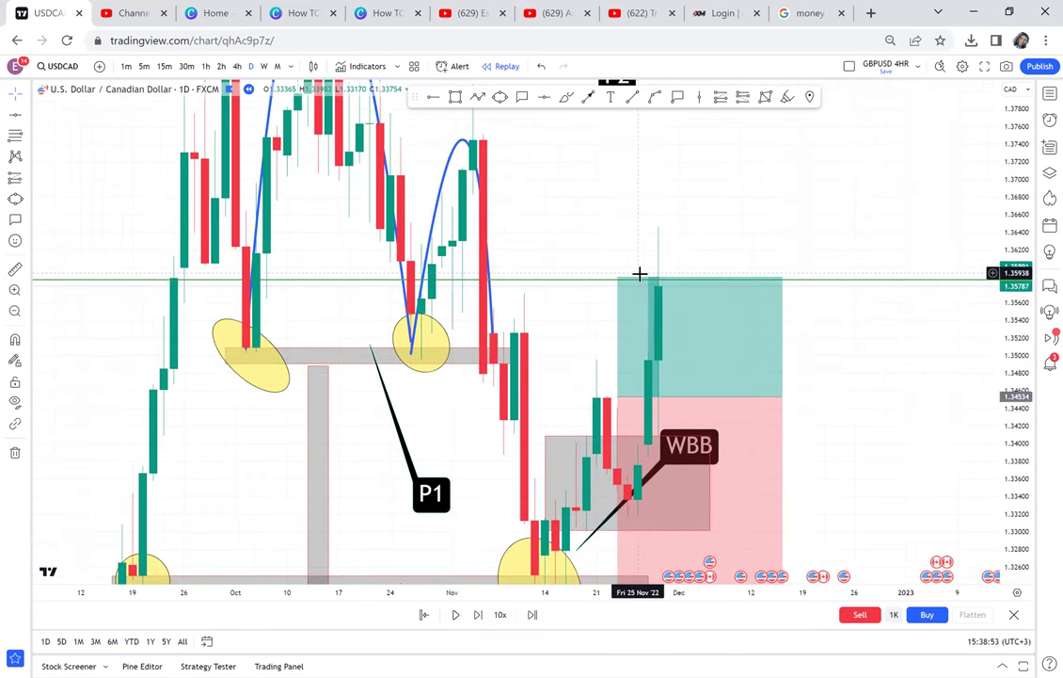
scroll(639, 273, down, 3)
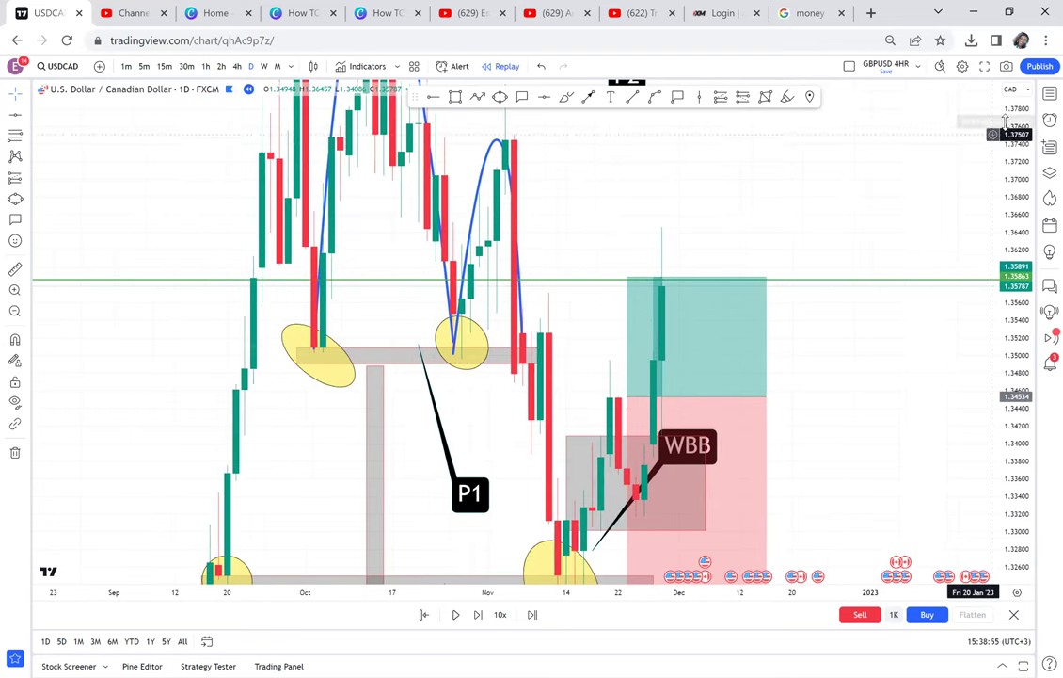
drag(1007, 133, 1005, 308)
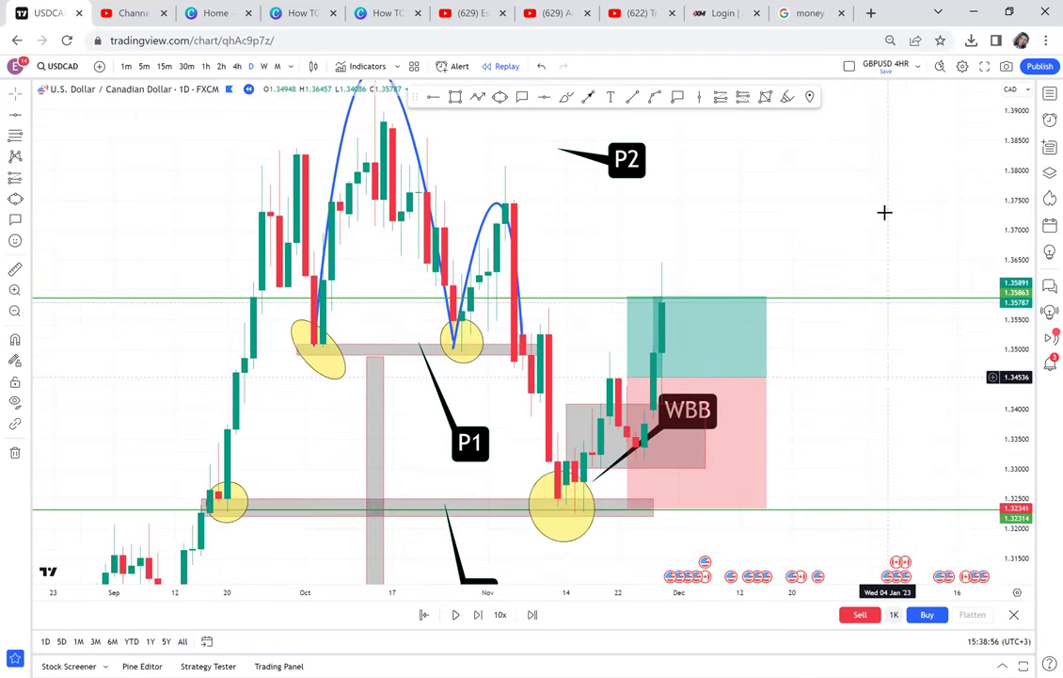
drag(887, 377, 883, 219)
drag(832, 310, 814, 448)
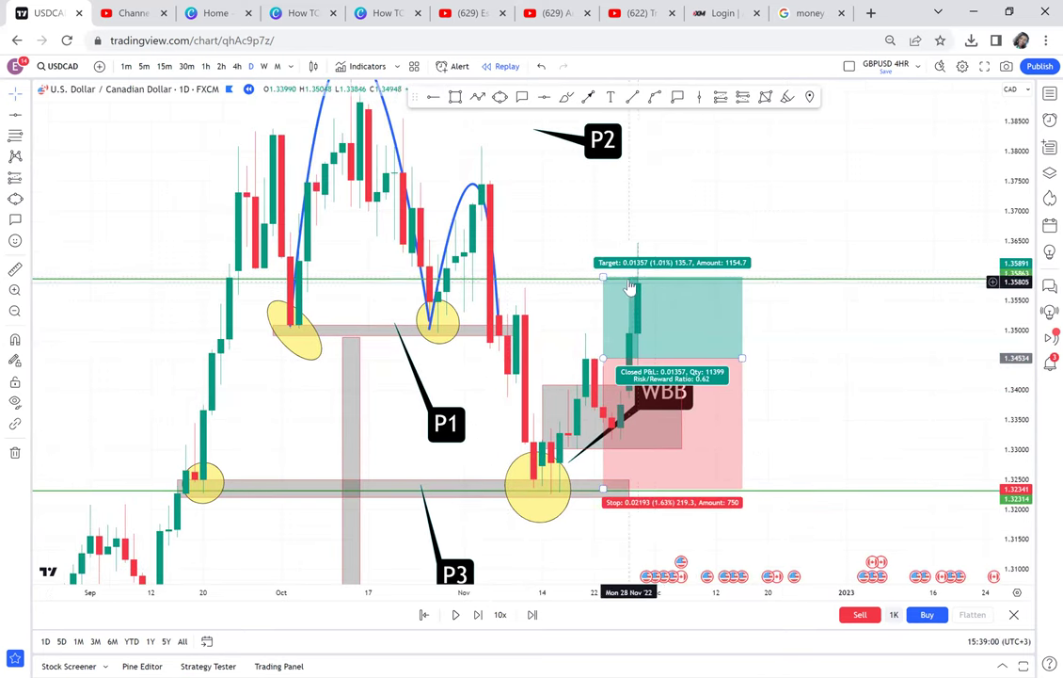
drag(838, 187, 820, 222)
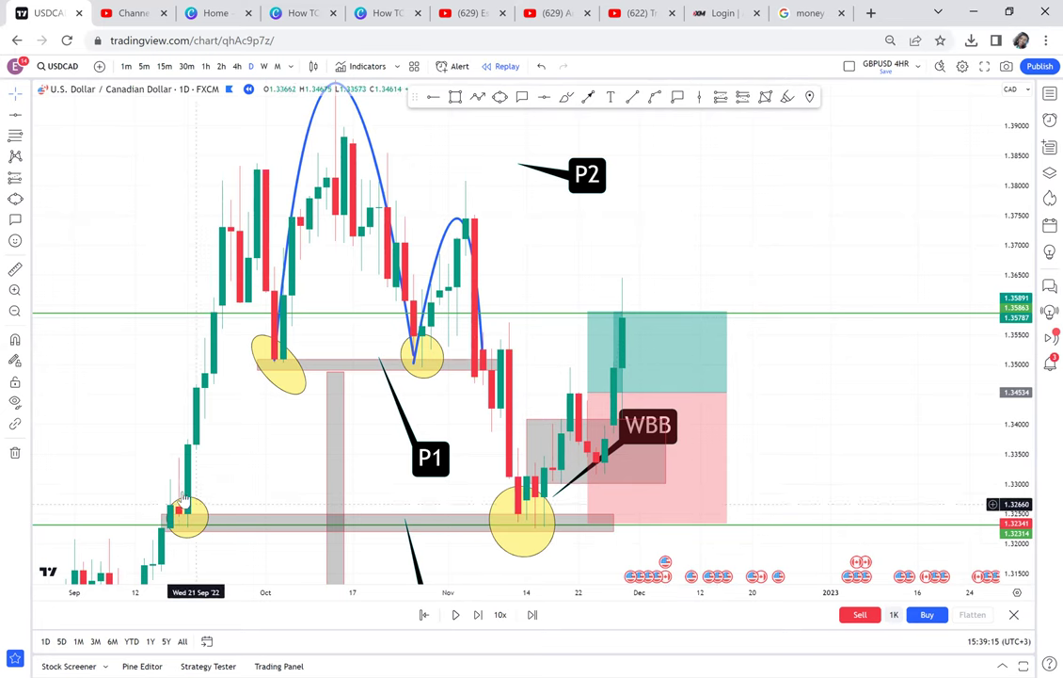
click(292, 349)
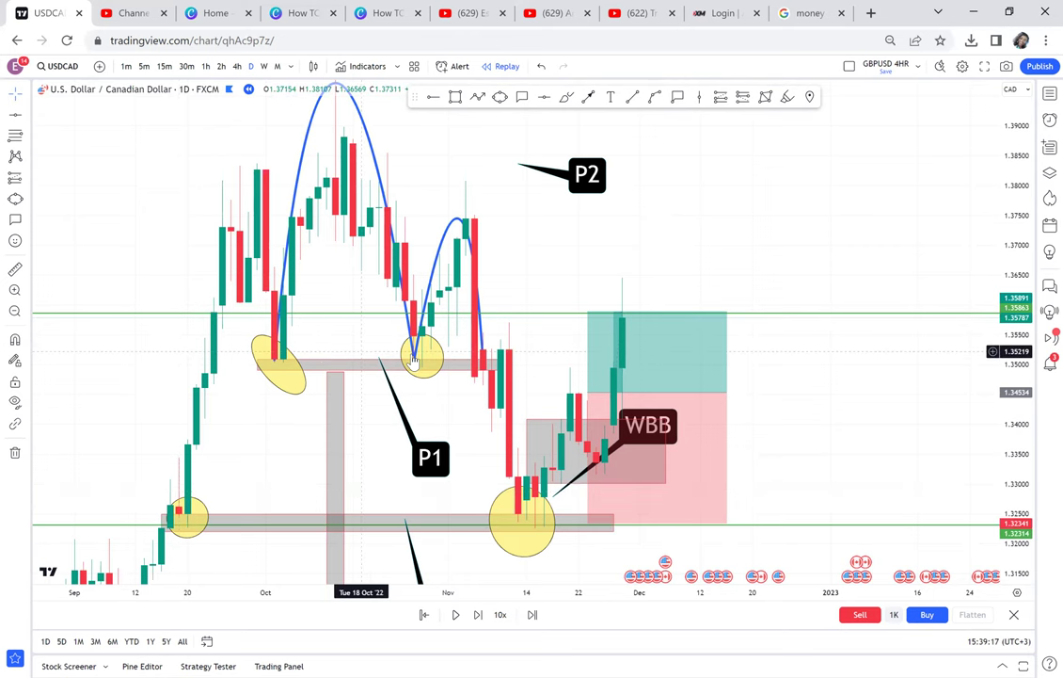
click(477, 375)
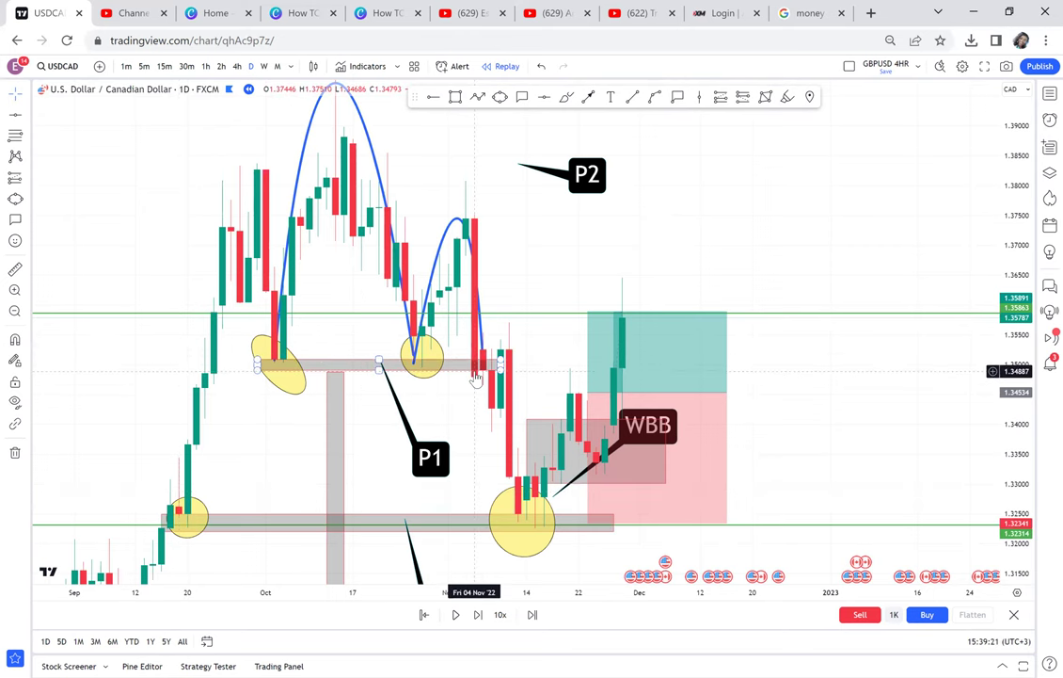